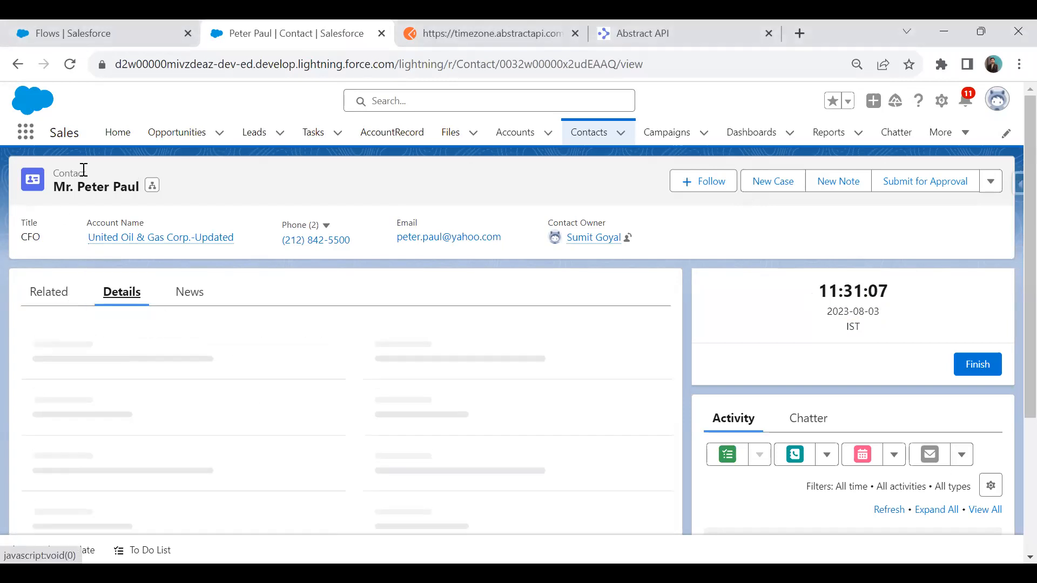
Change the contact's mailing city to New York and mailing country to USA, and save the record
scroll(125, 286, "down", 5)
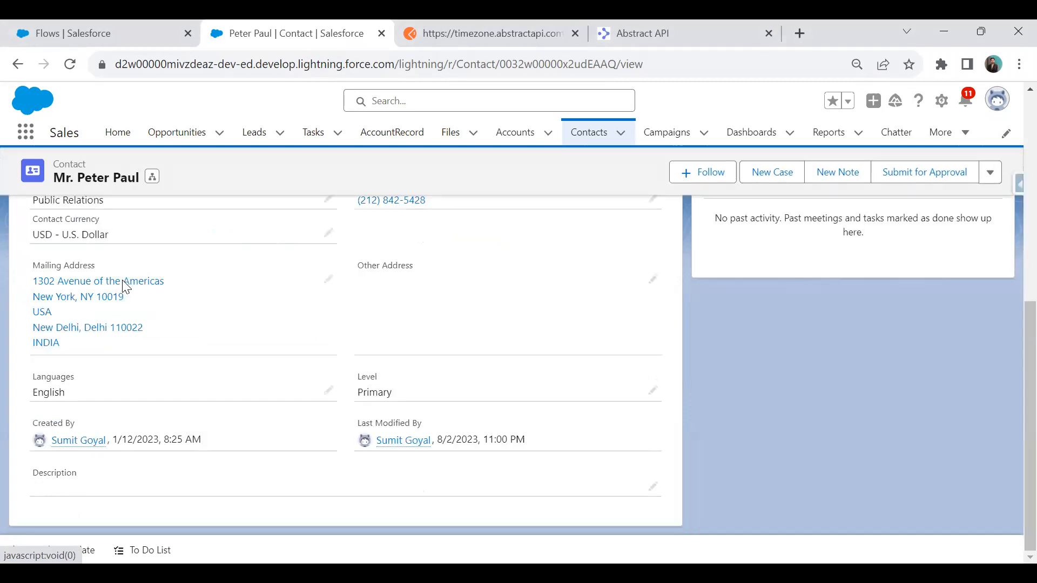
left_click(329, 279)
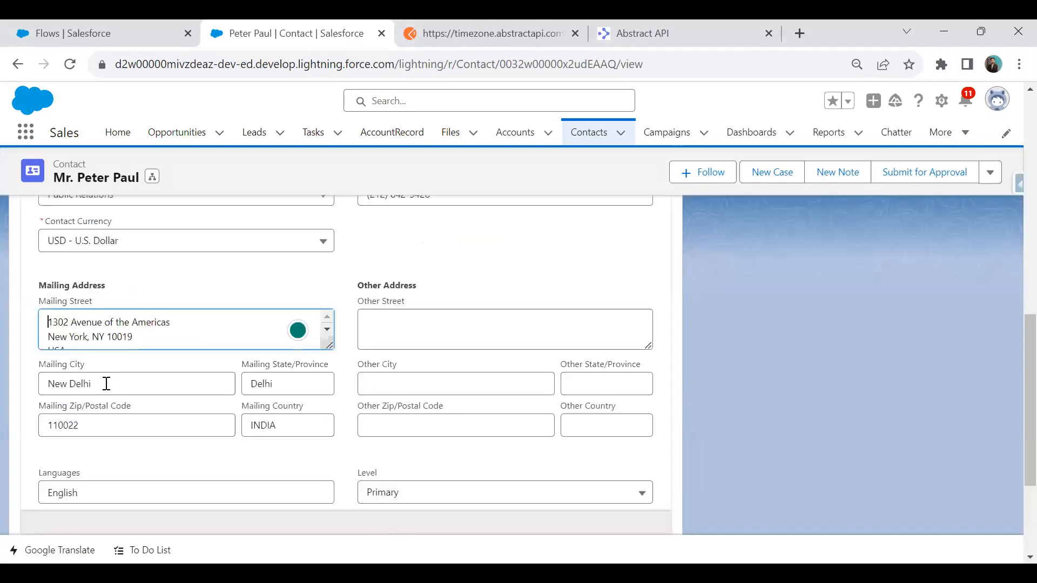
left_click_drag(102, 384, 39, 392)
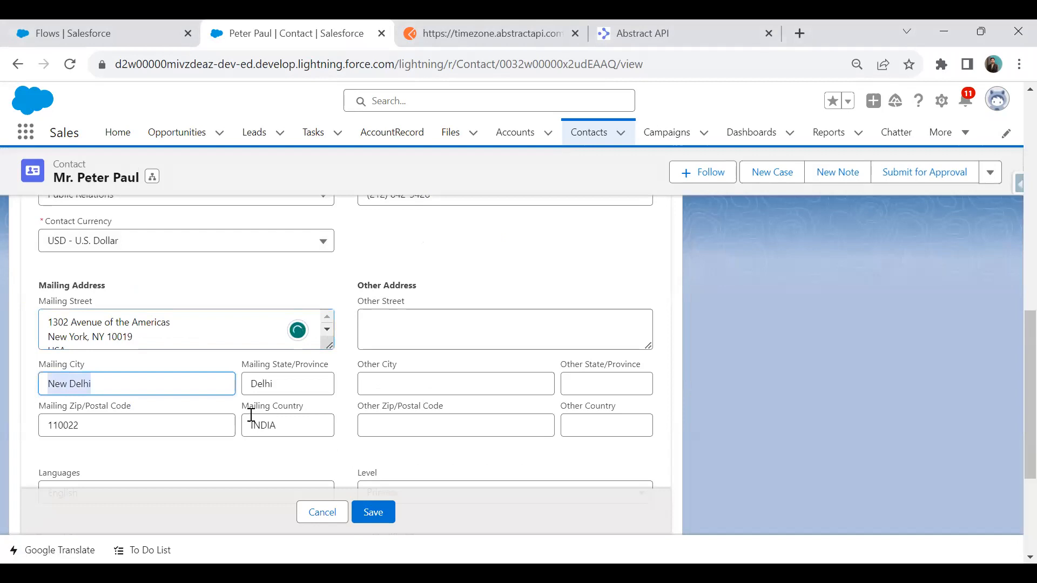
left_click_drag(283, 427, 243, 432)
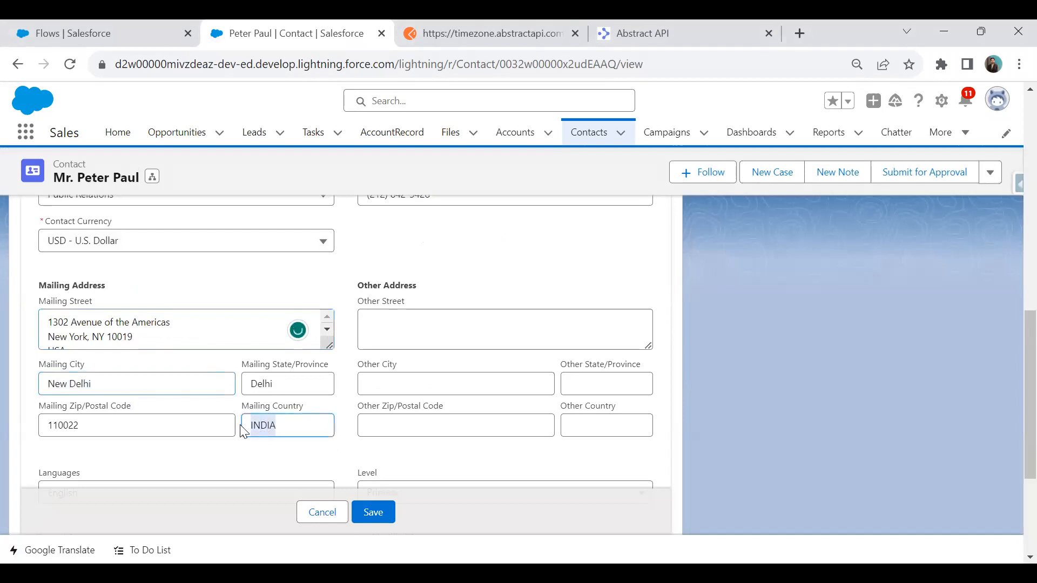
left_click_drag(106, 387, 40, 387)
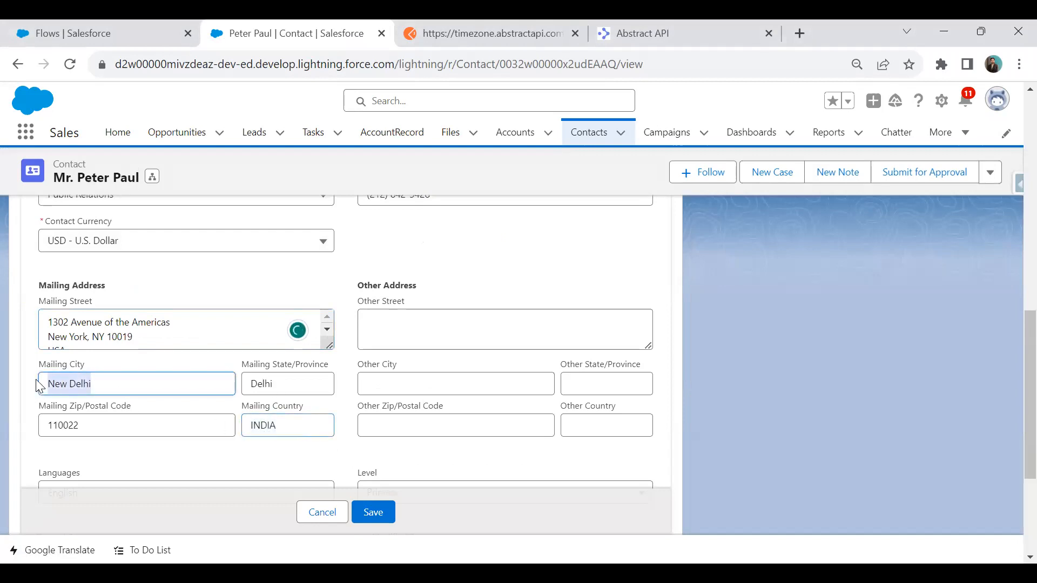
type("New York")
left_click_drag(282, 429, 211, 424)
type("USA")
left_click(378, 505)
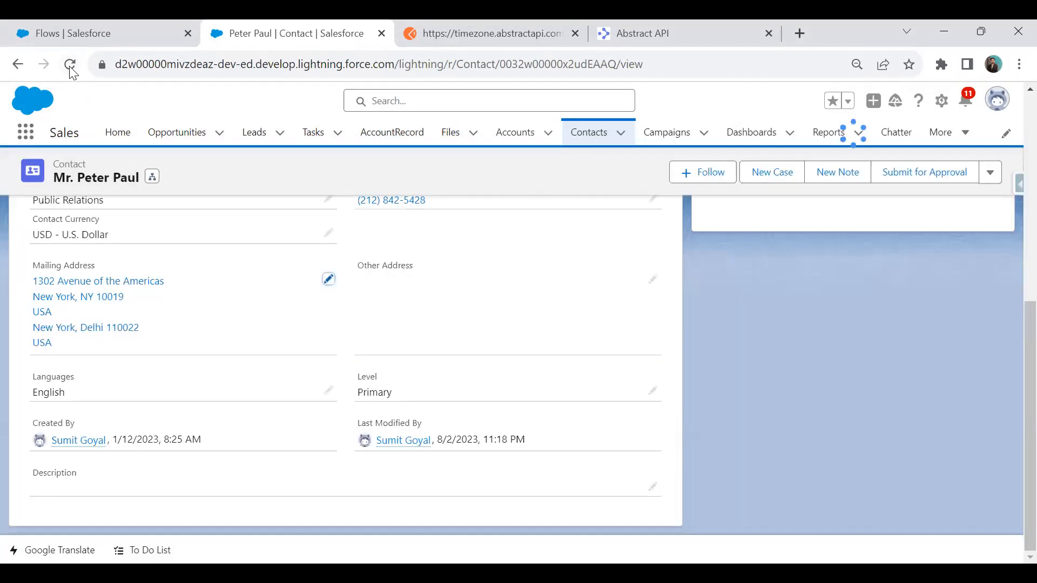
Reload the contact record and check the time zone shown in its local time component
left_click(70, 67)
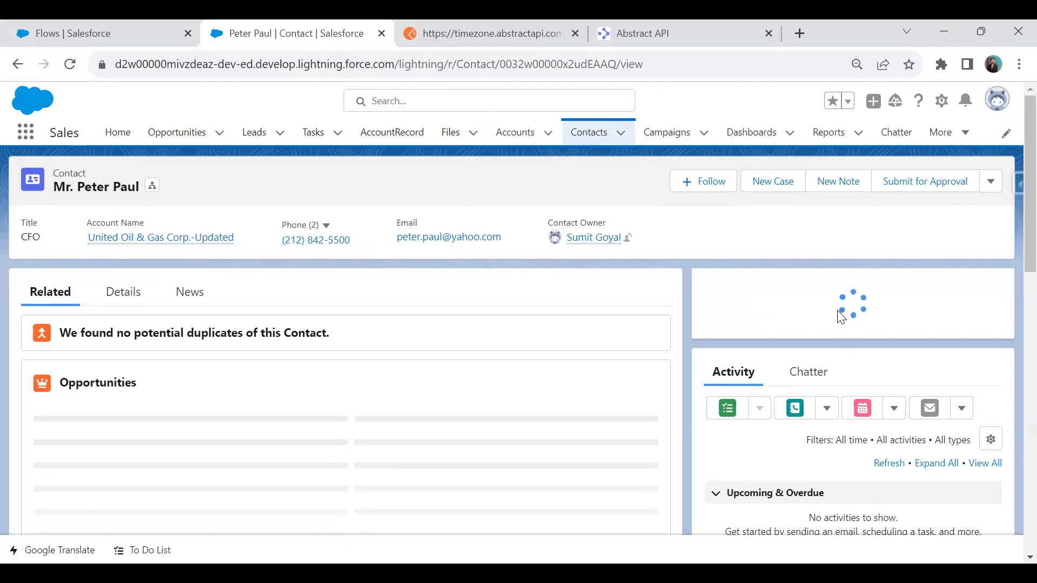
double_click(854, 326)
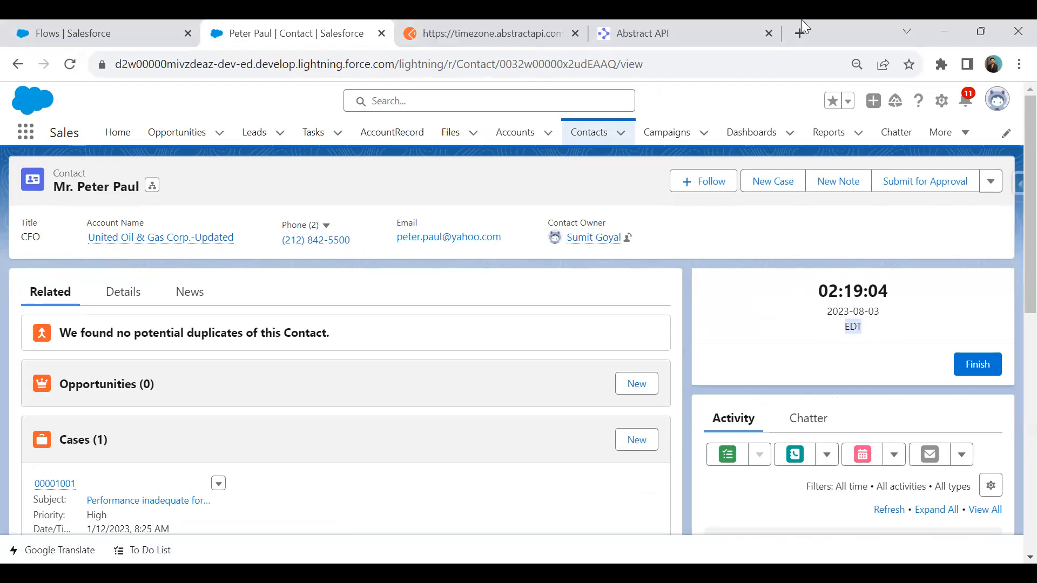
left_click(671, 21)
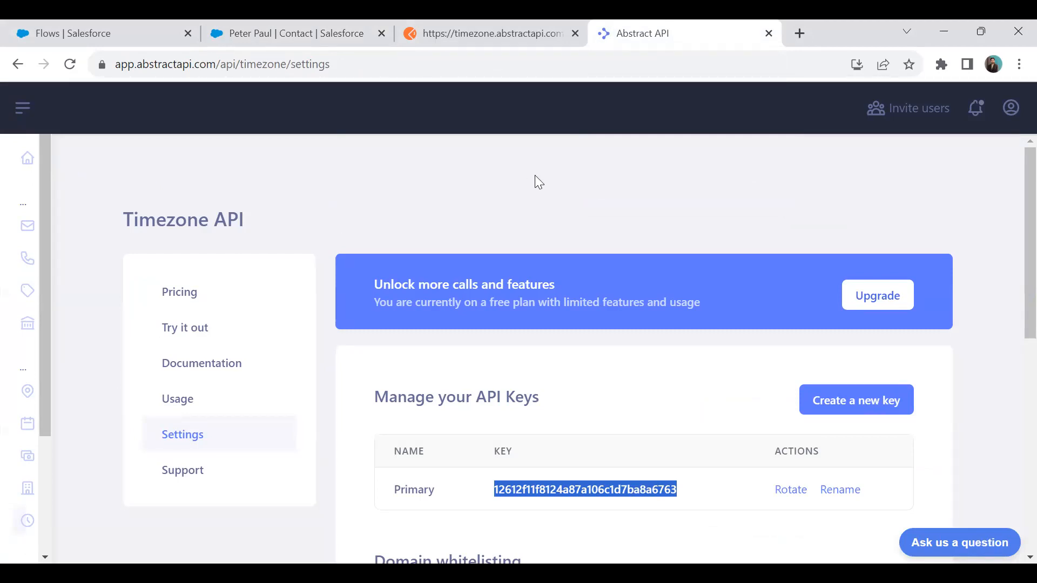
left_click(280, 20)
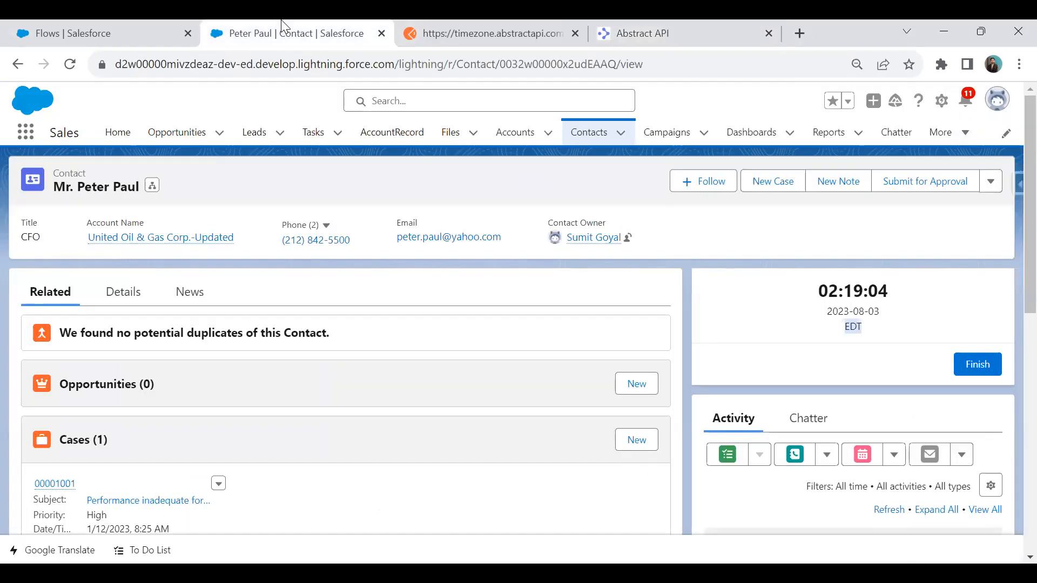
left_click(656, 21)
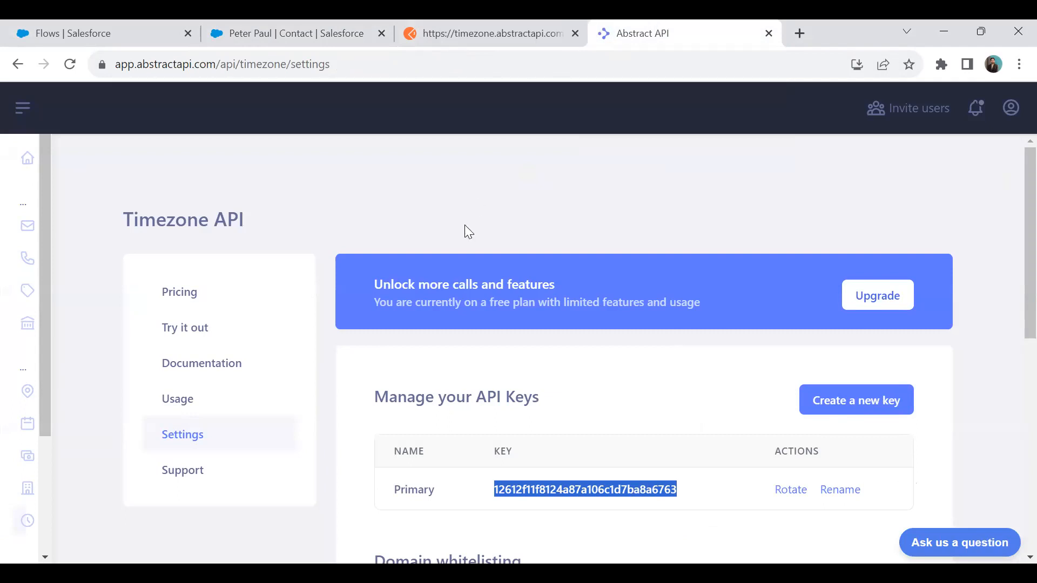
scroll(581, 440, "down", 1)
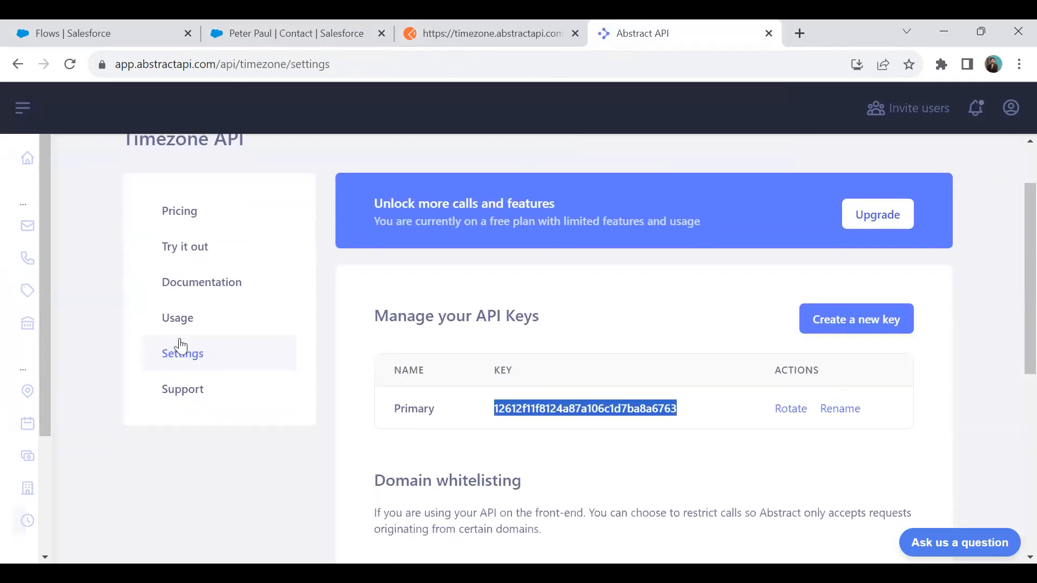
mouse_move(126, 317)
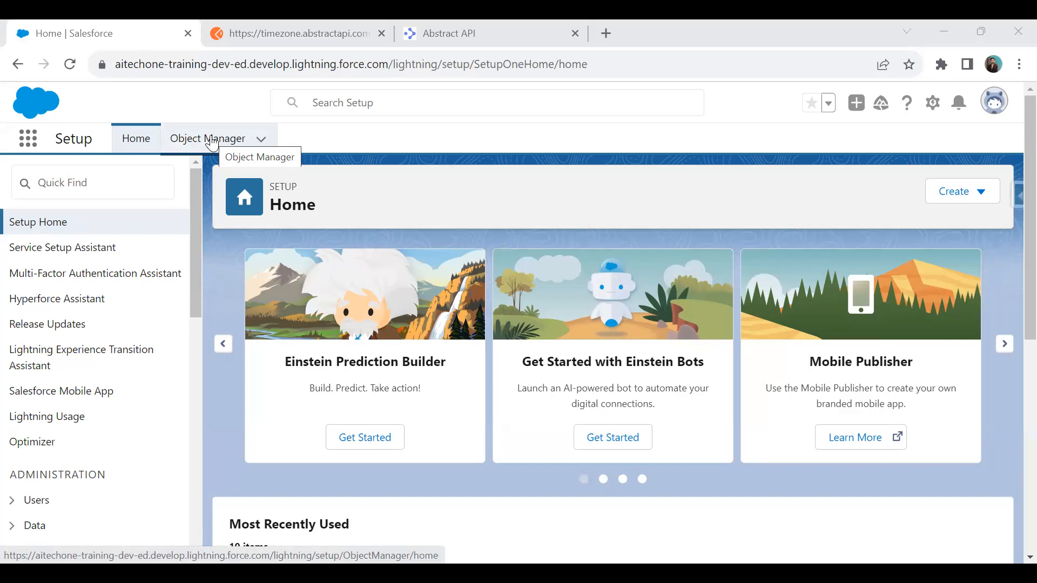
Switch to Abstract API and check which account is signed in
left_click(476, 24)
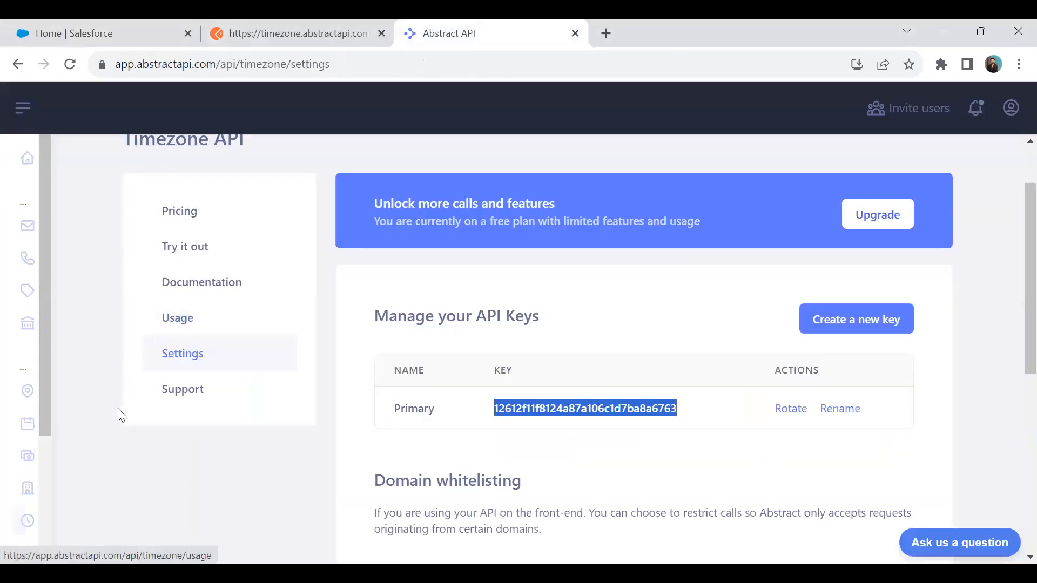
left_click(1011, 108)
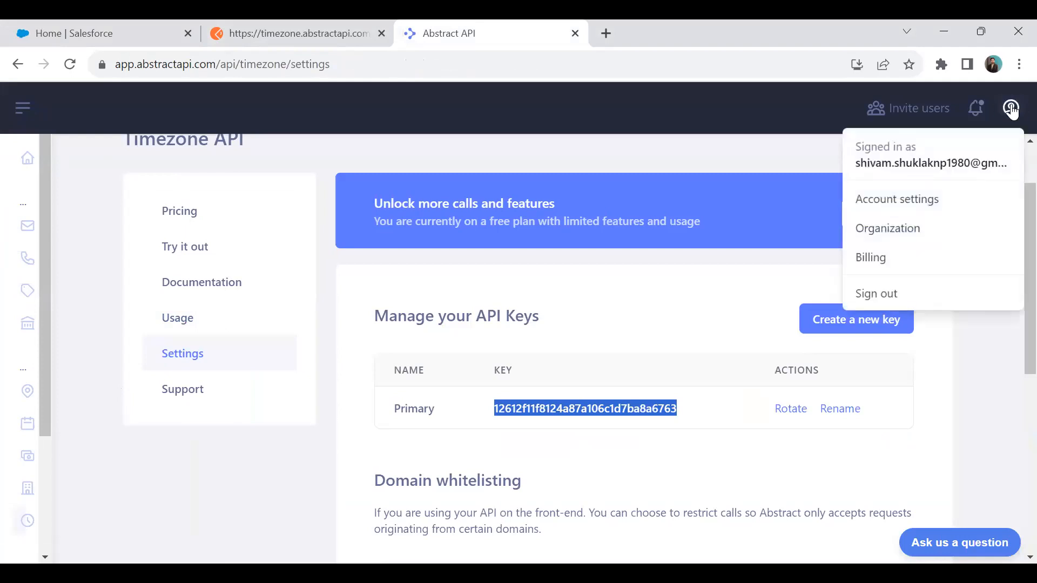
left_click(739, 152)
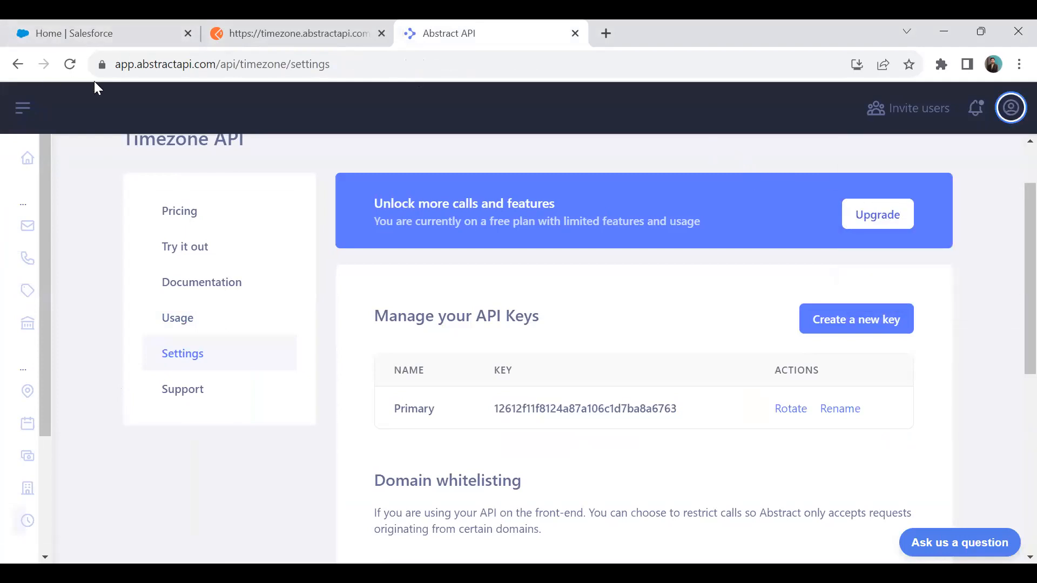
Open the Timezone API in Abstract and go to its settings
mouse_move(116, 245)
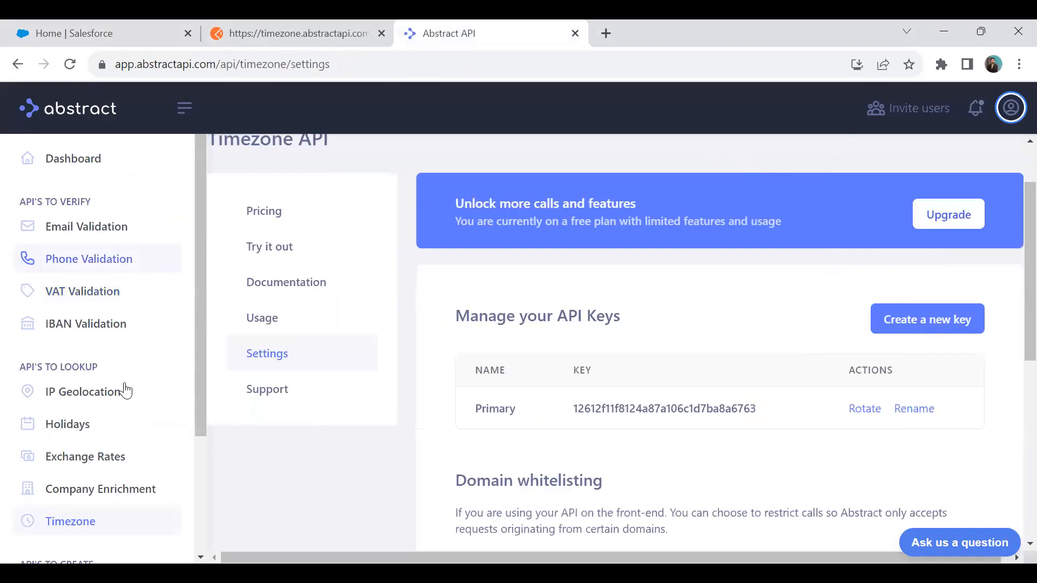
scroll(124, 386, "down", 3)
left_click(66, 370)
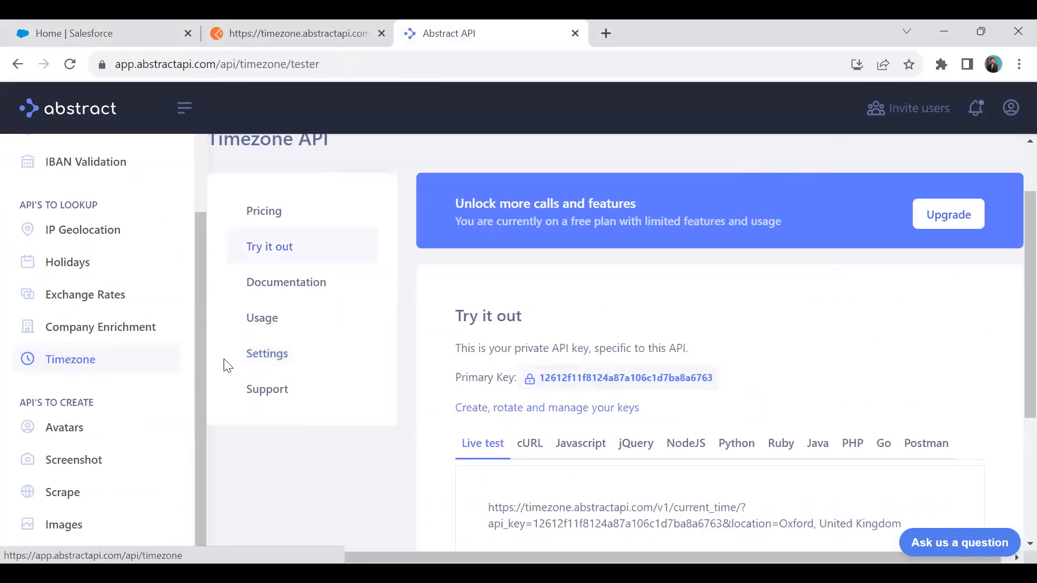
left_click(192, 359)
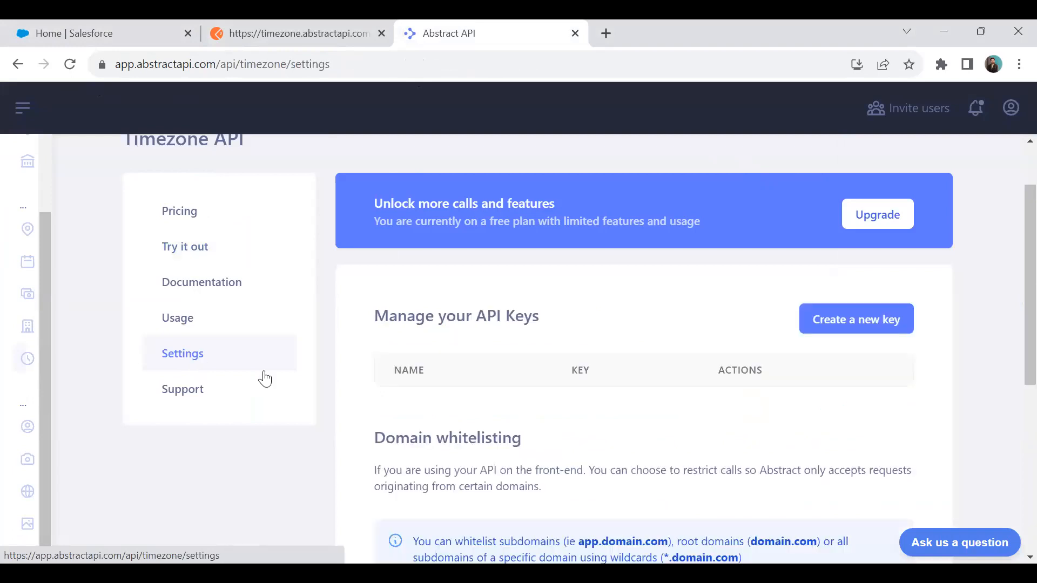
Copy the primary API key of the Timezone API
scroll(470, 390, "down", 5)
scroll(476, 378, "up", 3)
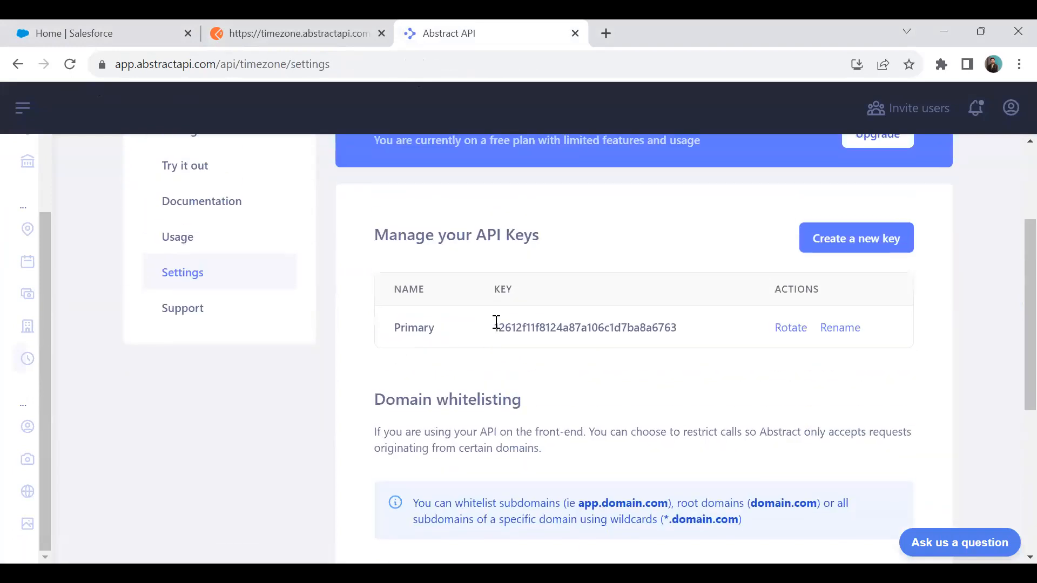
left_click_drag(496, 322, 670, 328)
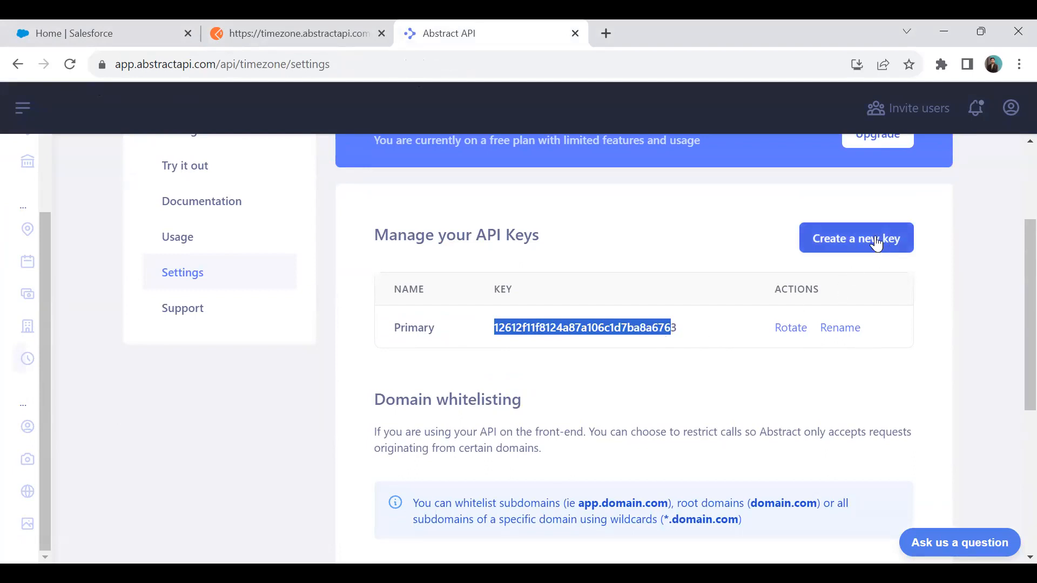
left_click(497, 331)
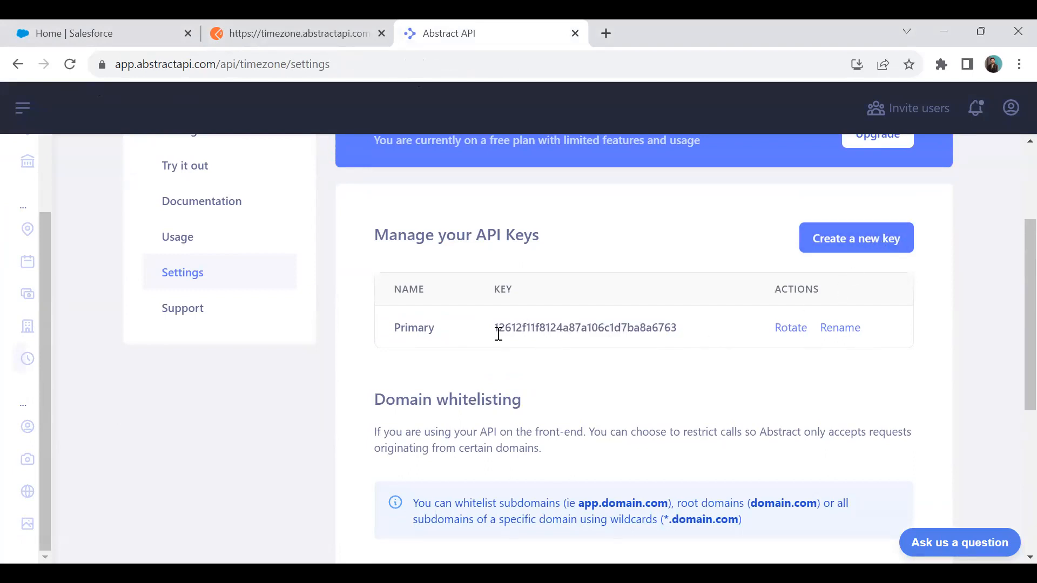
left_click_drag(496, 331, 684, 332)
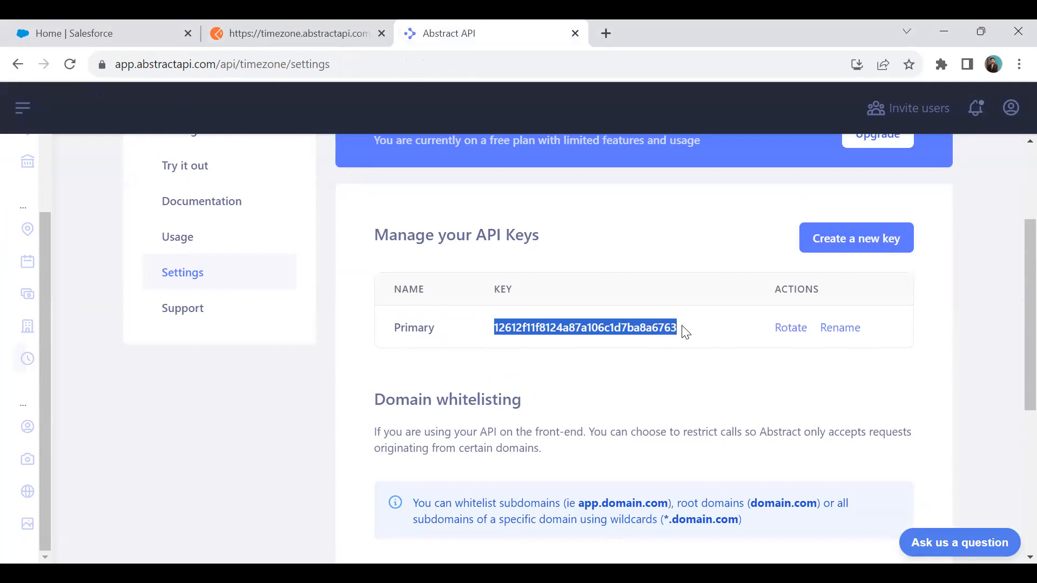
right_click(557, 322)
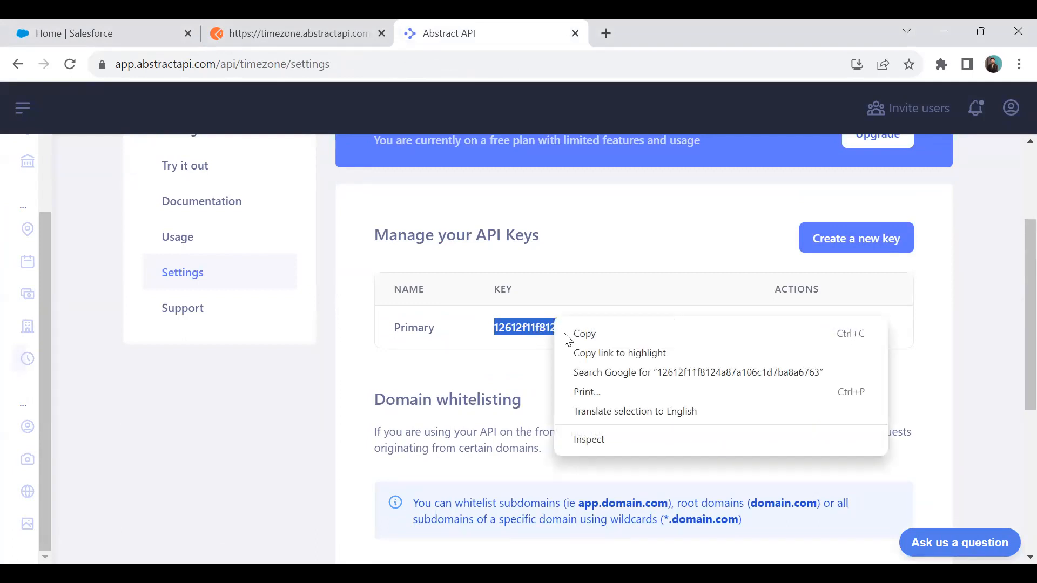
left_click(580, 334)
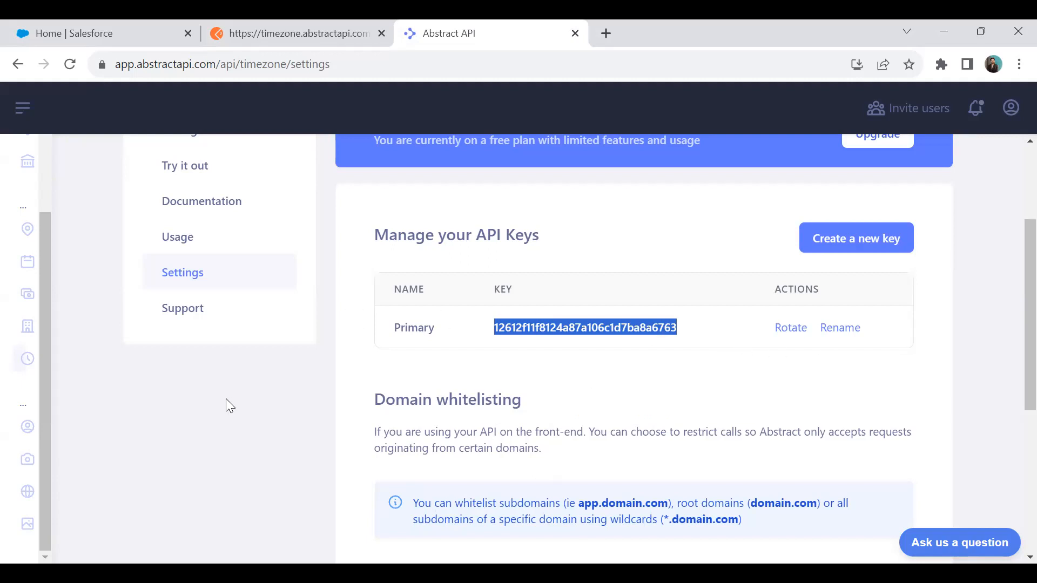
Make a live test request to the Timezone API for the location Oxford, United Kingdom
scroll(226, 398, "up", 3)
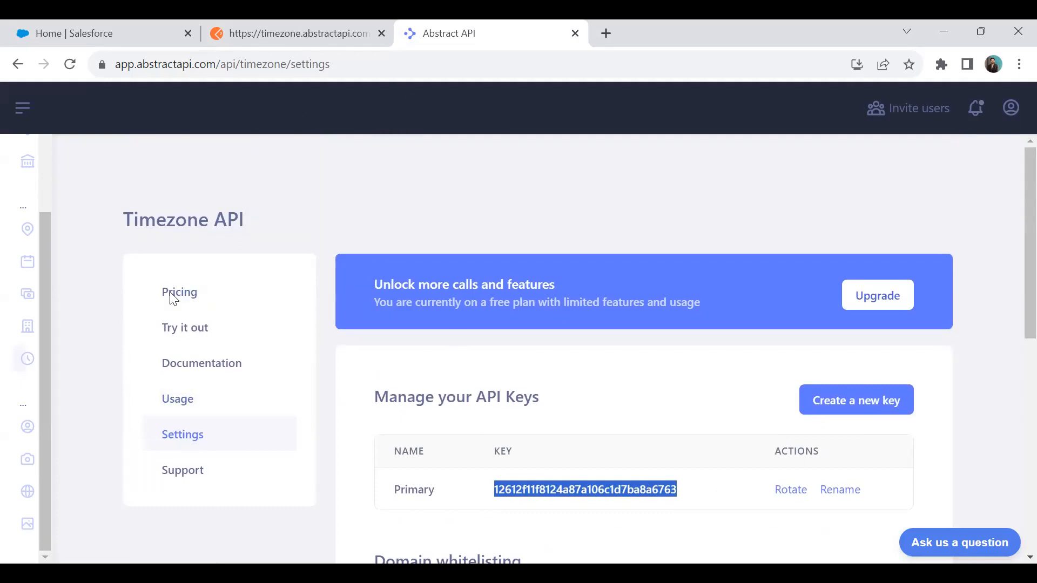
left_click(184, 329)
scroll(561, 329, "down", 5)
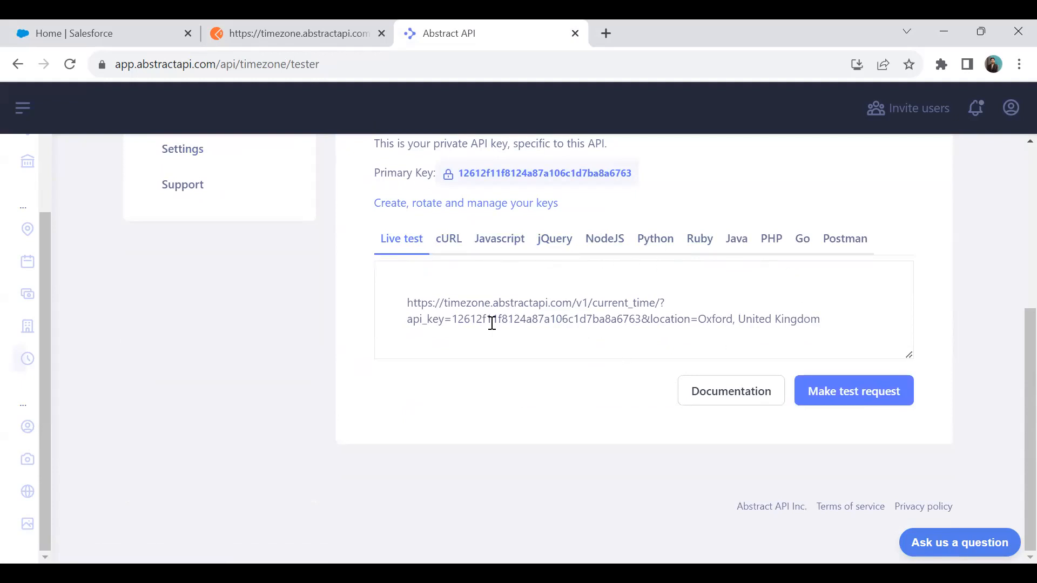
left_click_drag(409, 302, 671, 326)
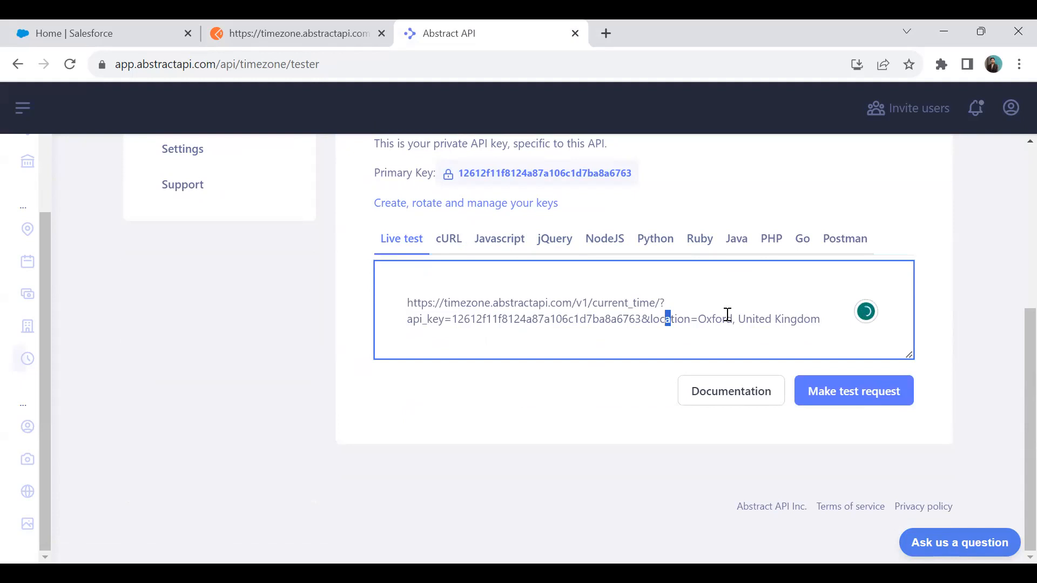
left_click(859, 402)
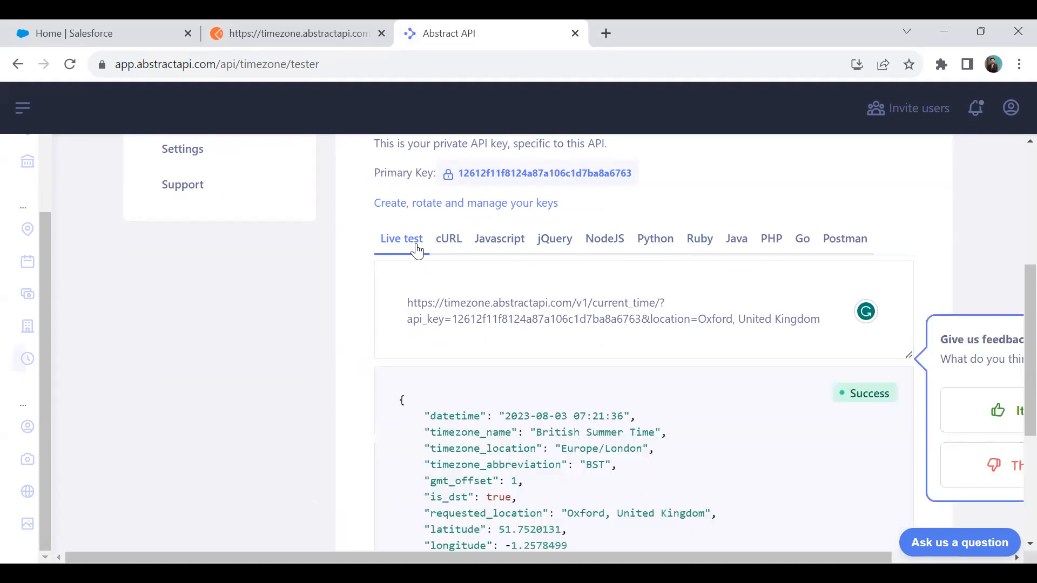
Examine the test response's fields, including datetime, timezone name, location and abbreviation, daylight saving flag, requested location and coordinates
scroll(473, 332, "down", 2)
scroll(473, 333, "down", 1)
left_click_drag(423, 249, 453, 383)
left_click(431, 276)
left_click_drag(424, 253, 506, 270)
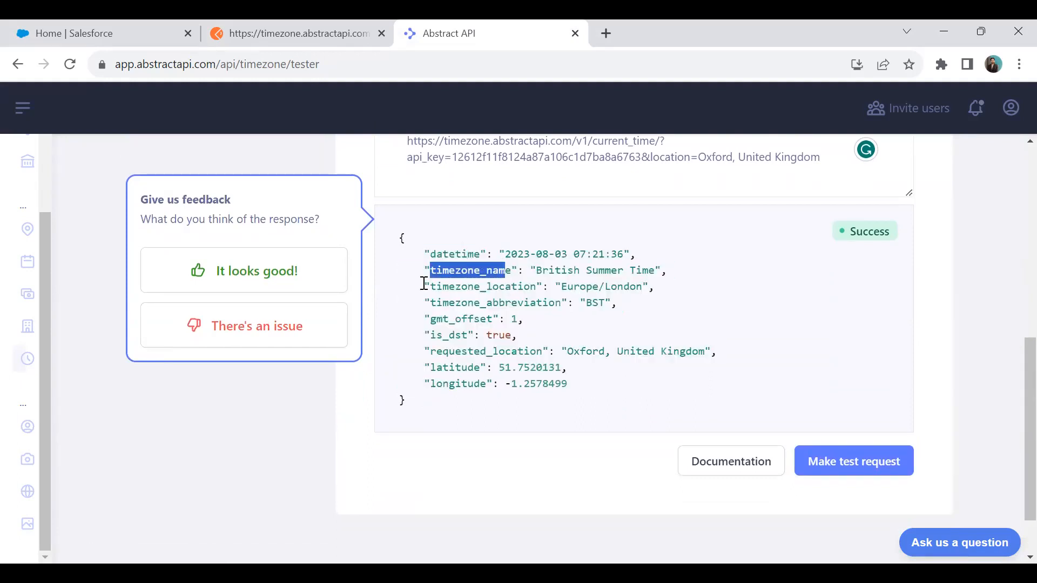
left_click_drag(424, 286, 519, 286)
left_click_drag(425, 304, 573, 302)
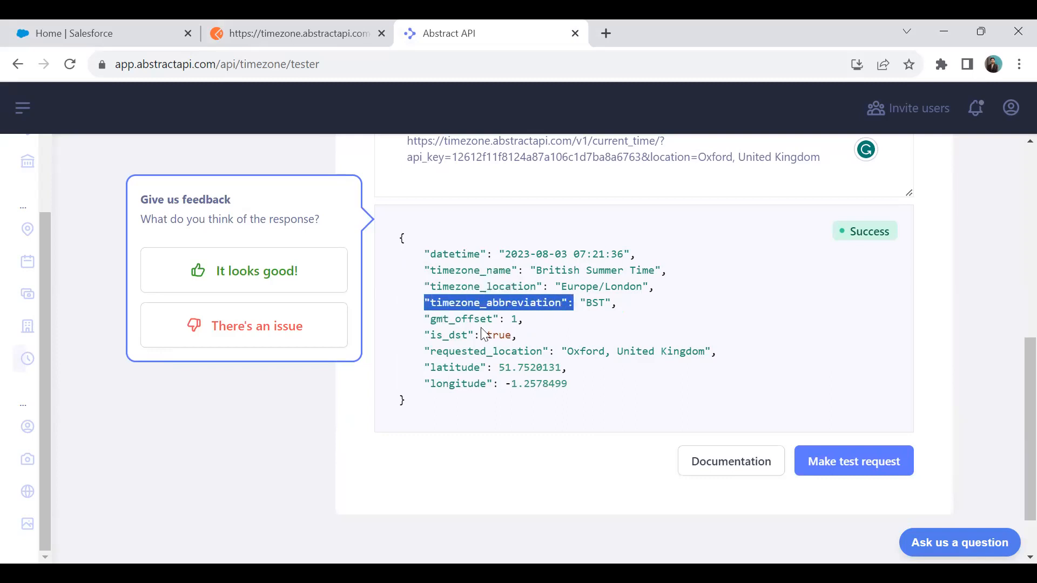
left_click(430, 305)
left_click_drag(424, 351, 550, 352)
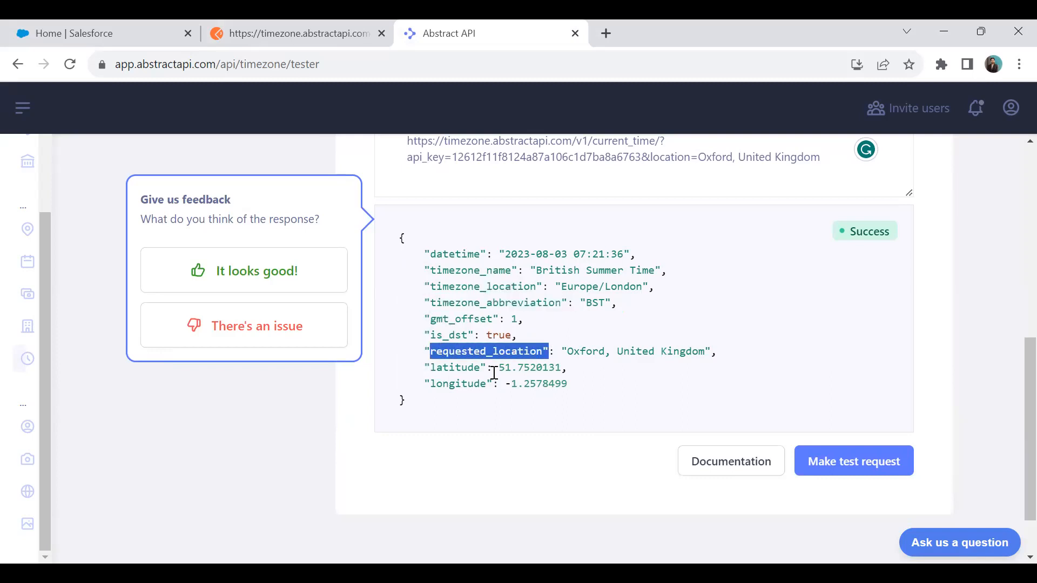
left_click_drag(424, 367, 469, 382)
left_click_drag(425, 335, 462, 335)
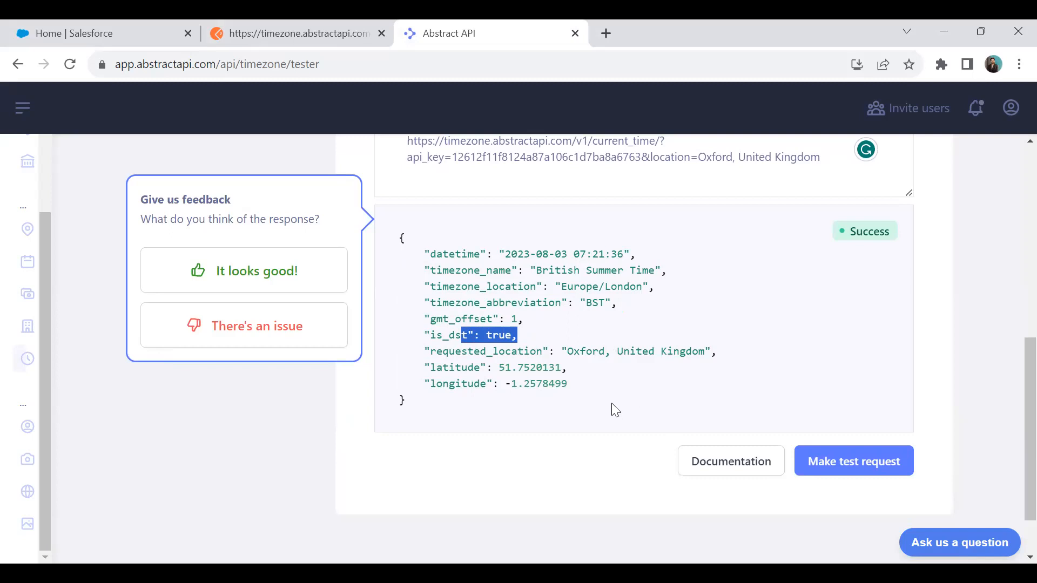
left_click_drag(431, 253, 625, 254)
left_click_drag(581, 303, 608, 305)
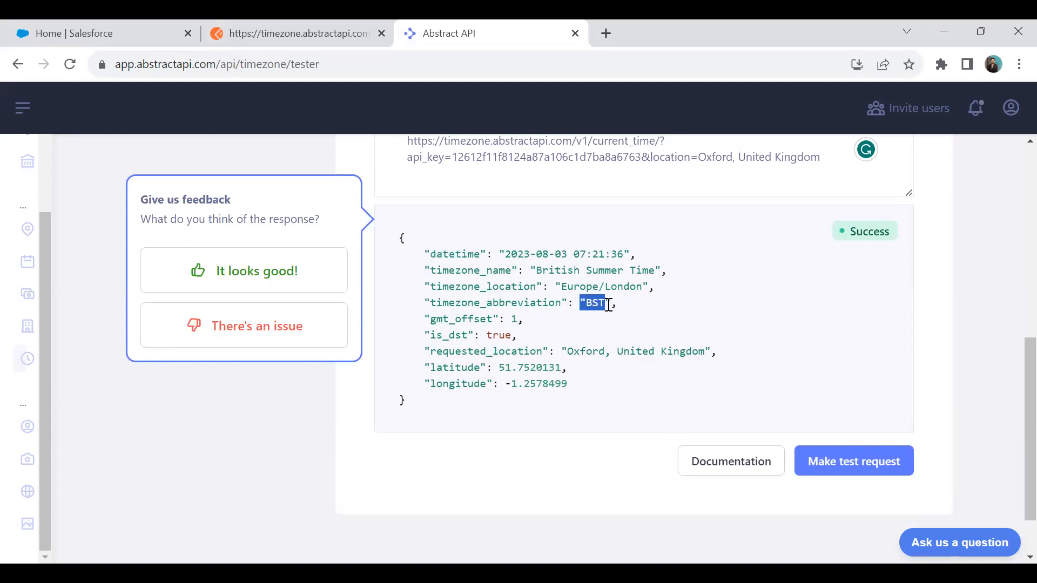
Switch back to the Salesforce Setup home page
left_click(95, 21)
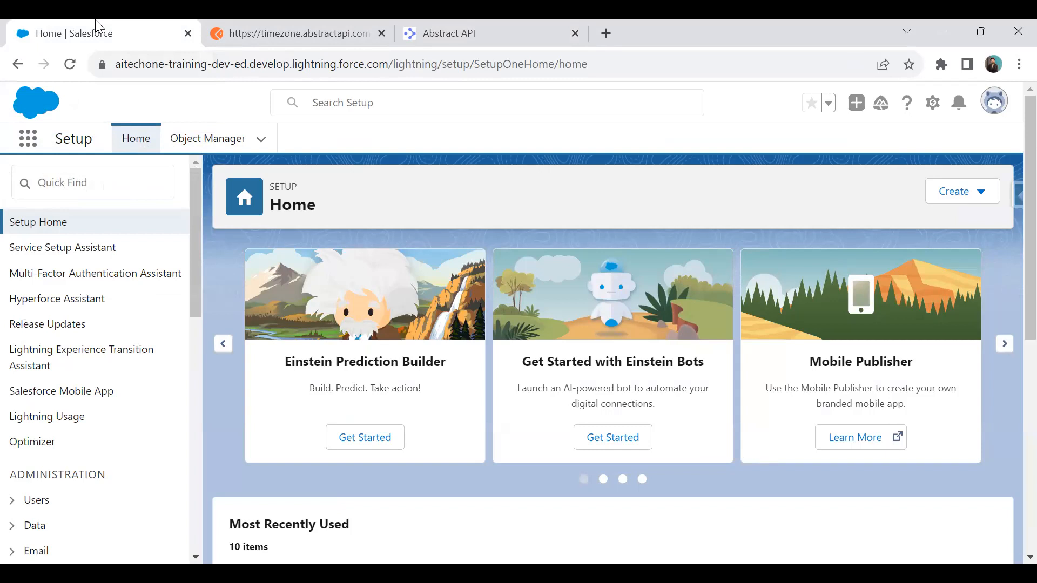
Find Named Credentials in Setup and start a new external credential
left_click(75, 187)
type("Named")
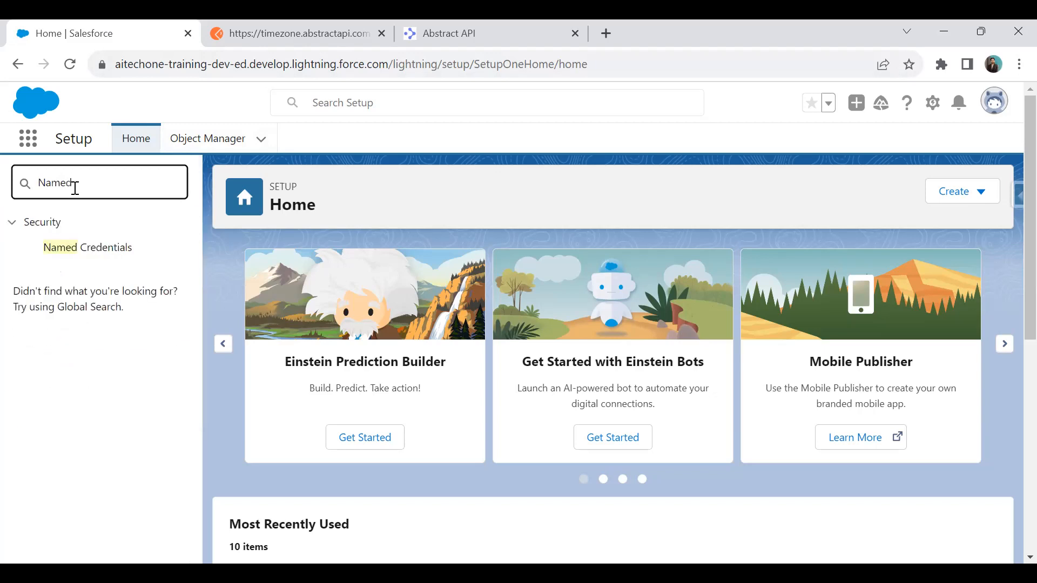
left_click(99, 257)
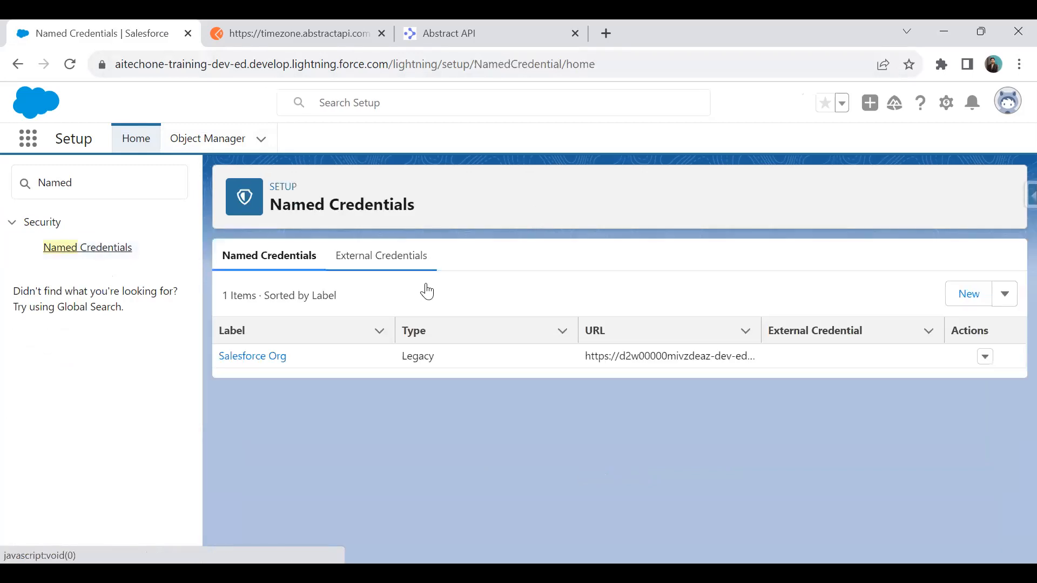
left_click(381, 260)
left_click(996, 298)
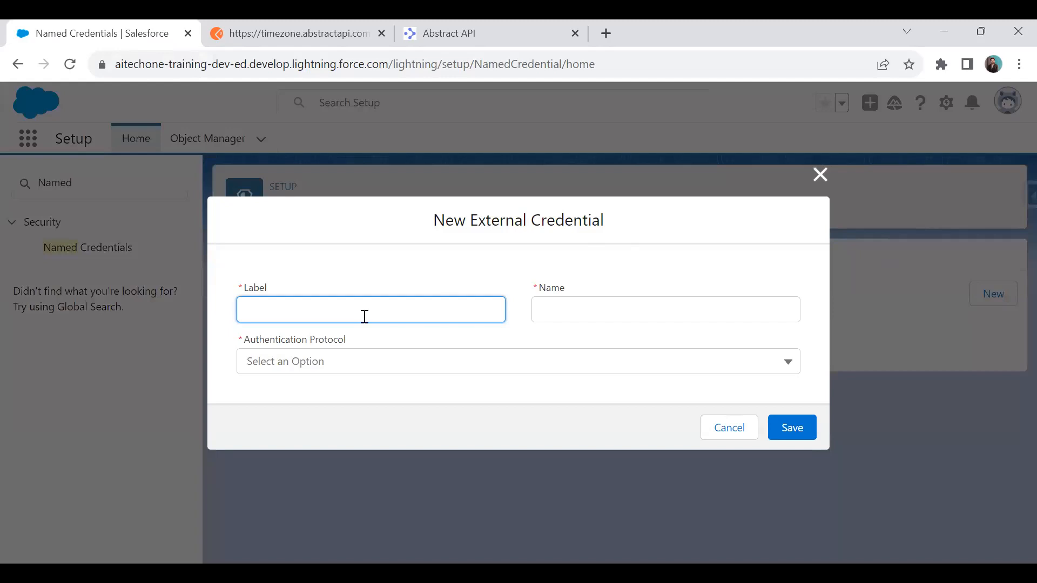
Label the external credential "Abstract API External Named Credential" and set its authentication protocol to Custom
type("Abstract API External ")
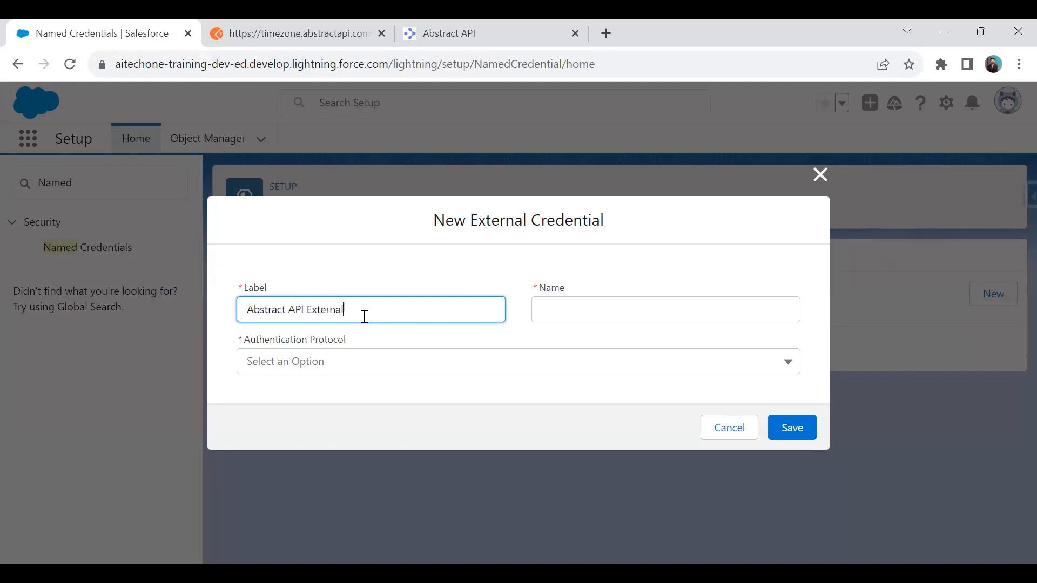
type("Named Credentials")
key("Tab")
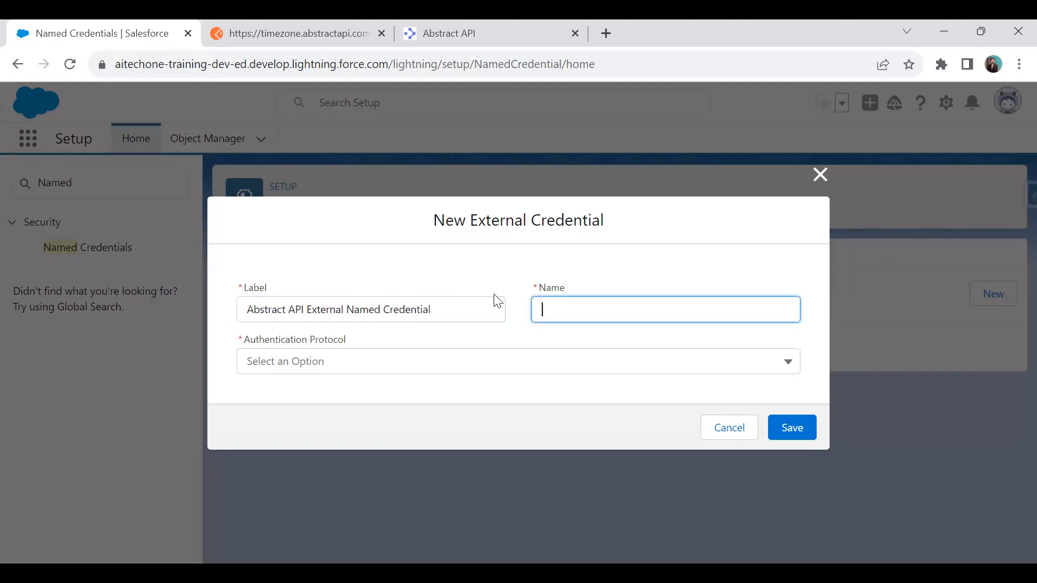
left_click(469, 21)
left_click(94, 24)
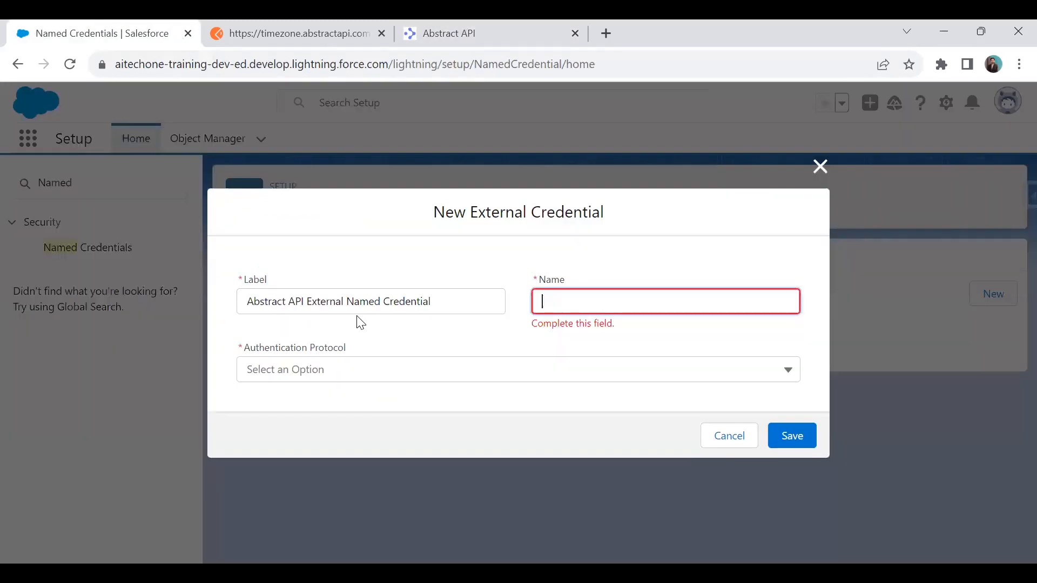
left_click(326, 370)
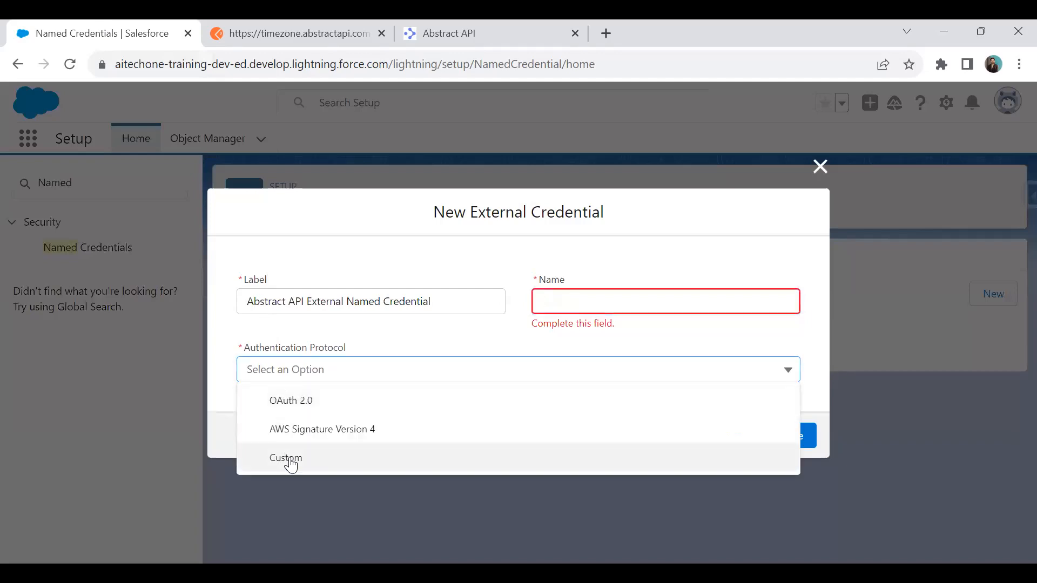
left_click(287, 460)
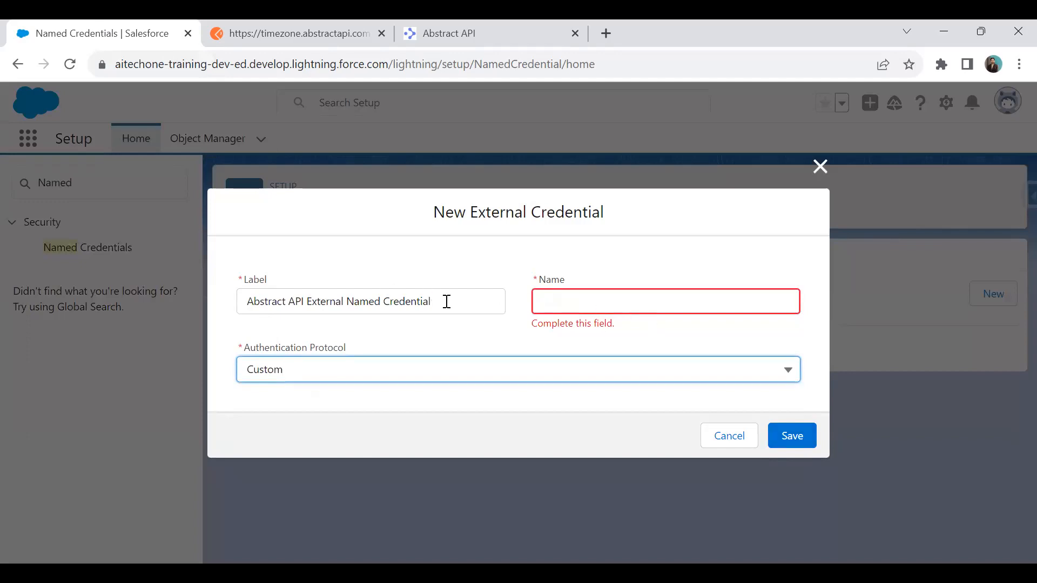
Set the external credential's name to Abstract_API_External_Named_Credential, based on its label, and save the credential
left_click_drag(447, 301, 222, 306)
left_click(622, 298)
key("ctrl+v")
left_click(583, 301)
key("BackSpace")
type("_")
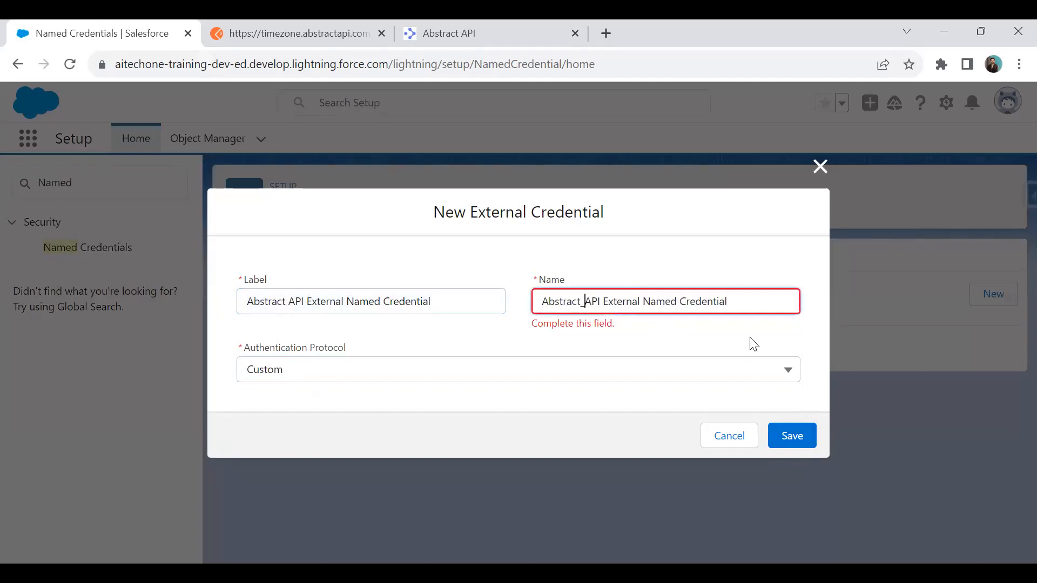
key("BackSpace")
left_click(606, 301)
key("BackSpace")
type("_")
left_click(646, 301)
key("BackSpace")
type("_")
left_click(684, 301)
key("BackSpace")
type("_")
left_click(714, 329)
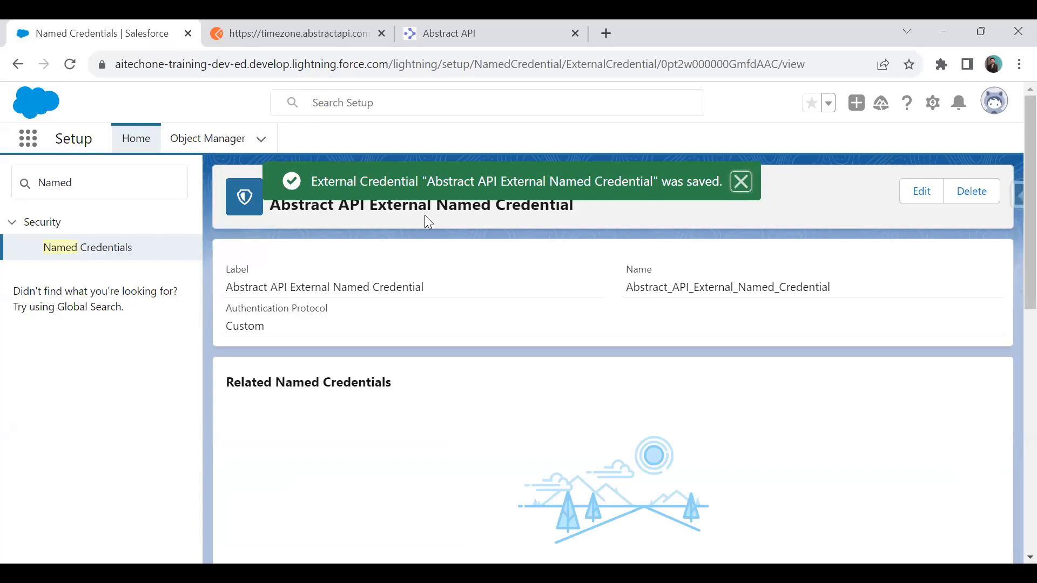
Create a principal named "Abstract API Principal" with sequence number 1 for the external credential
scroll(399, 322, "down", 6)
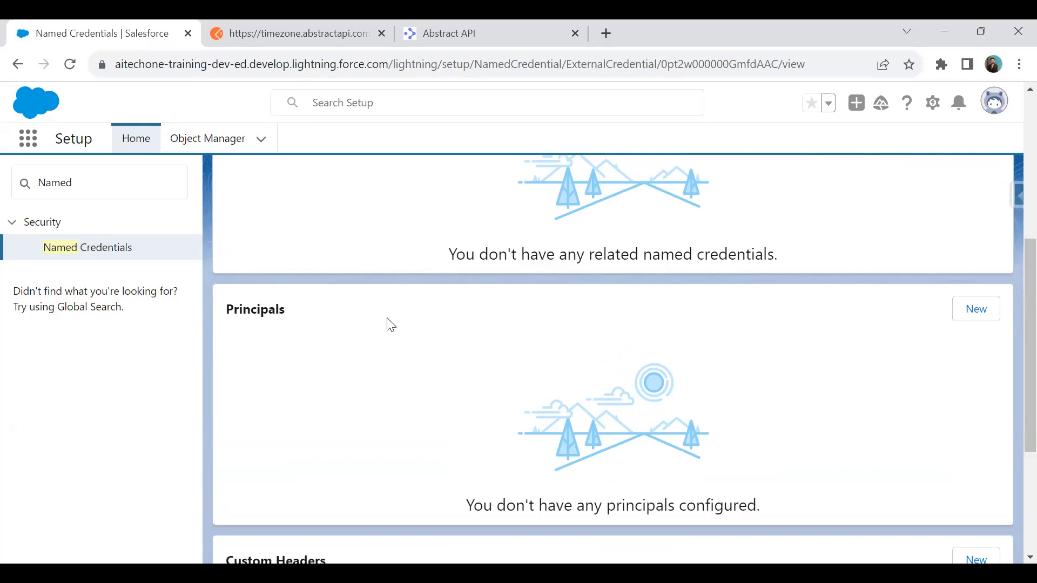
left_click_drag(226, 306, 298, 316)
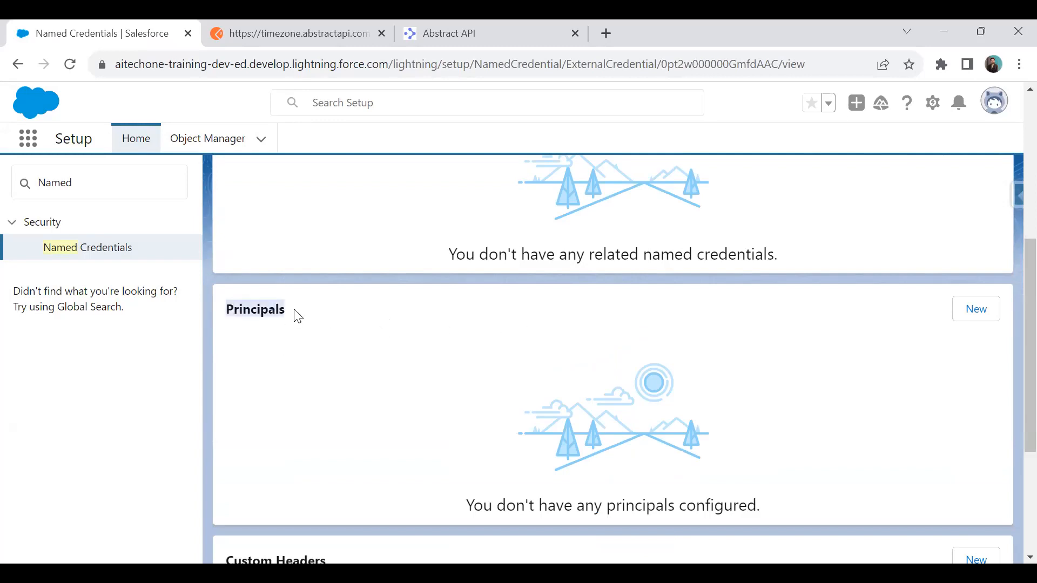
left_click(972, 310)
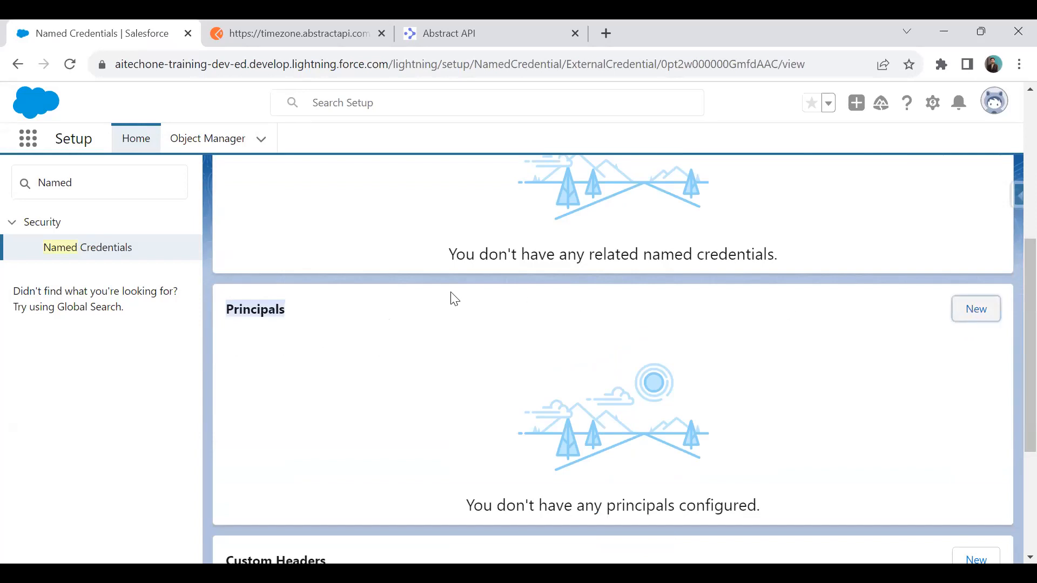
type("Abstract API")
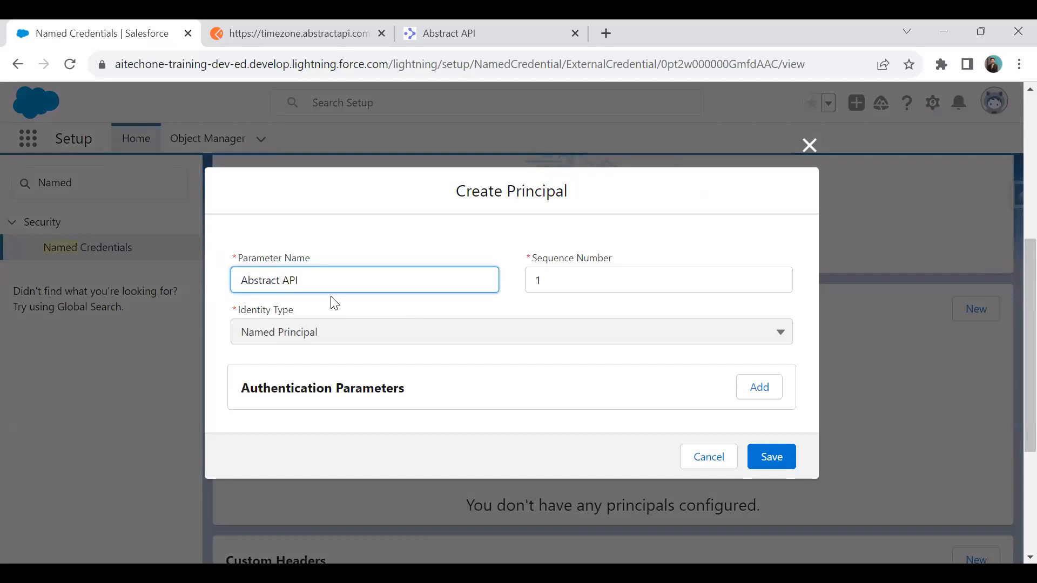
type(" Principal")
key("Tab")
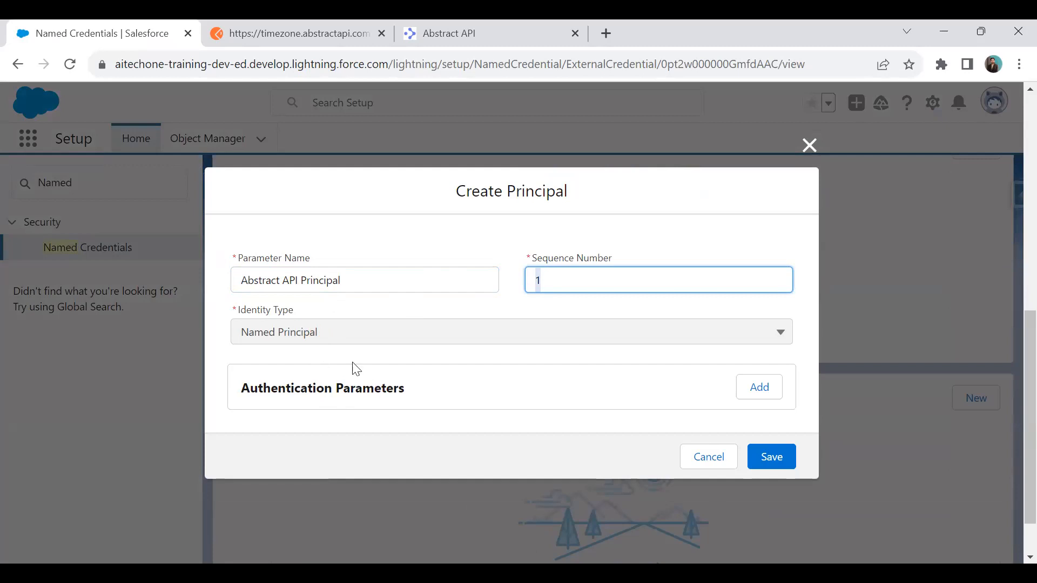
left_click(771, 462)
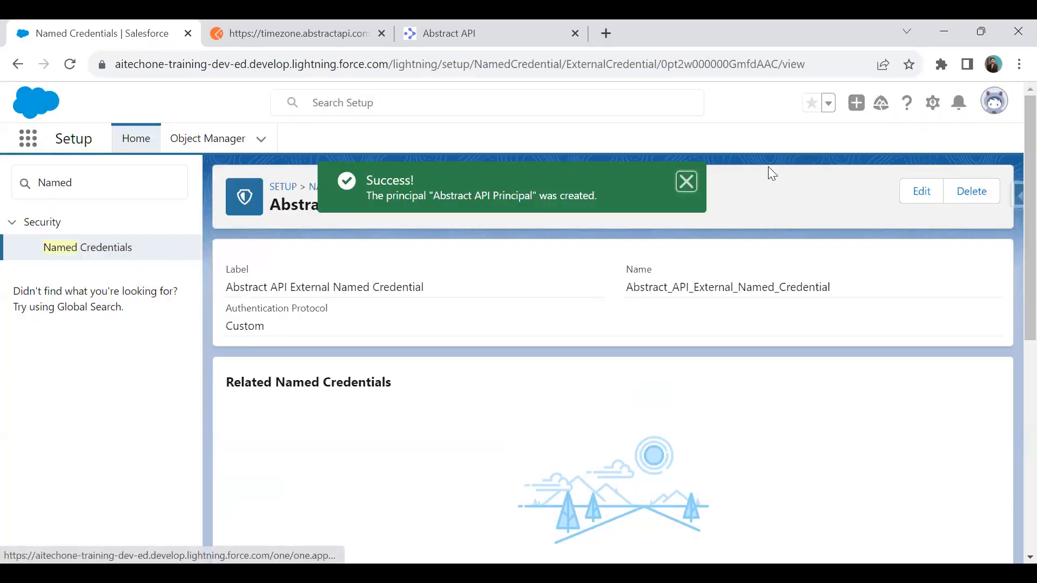
left_click(687, 183)
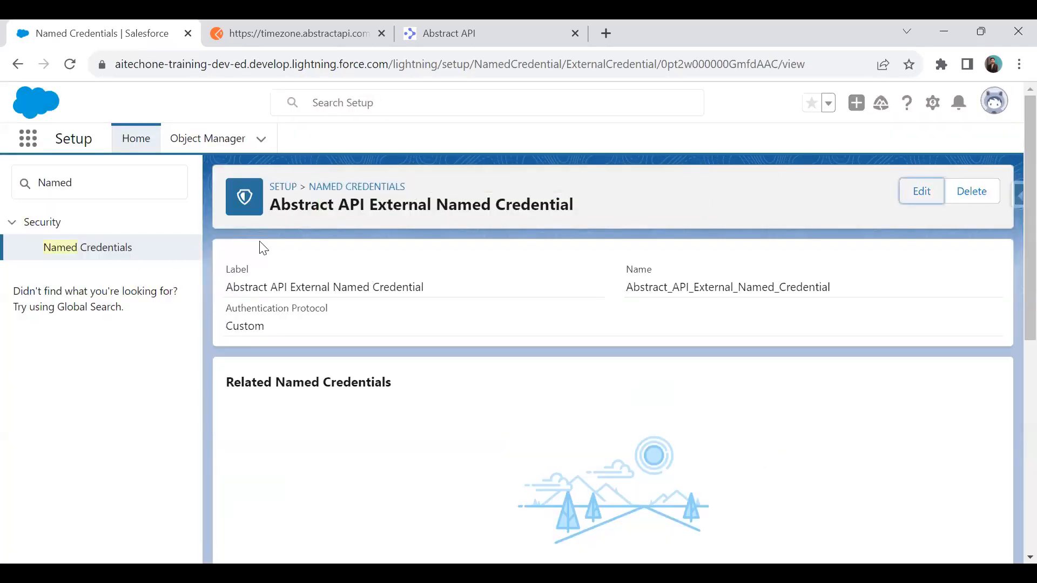
Return to the Named Credentials list and start a new named credential
left_click(63, 252)
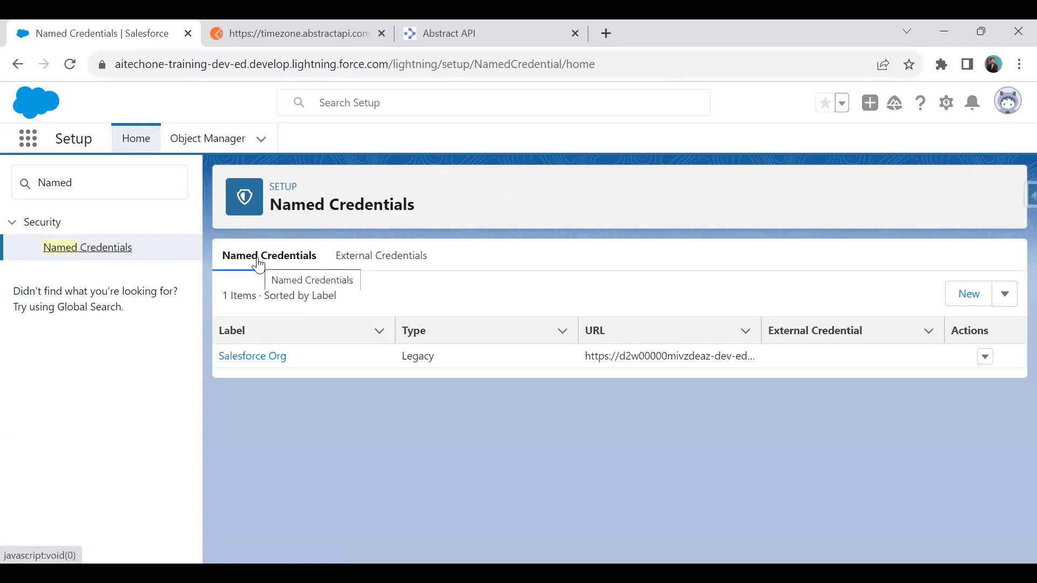
left_click(969, 298)
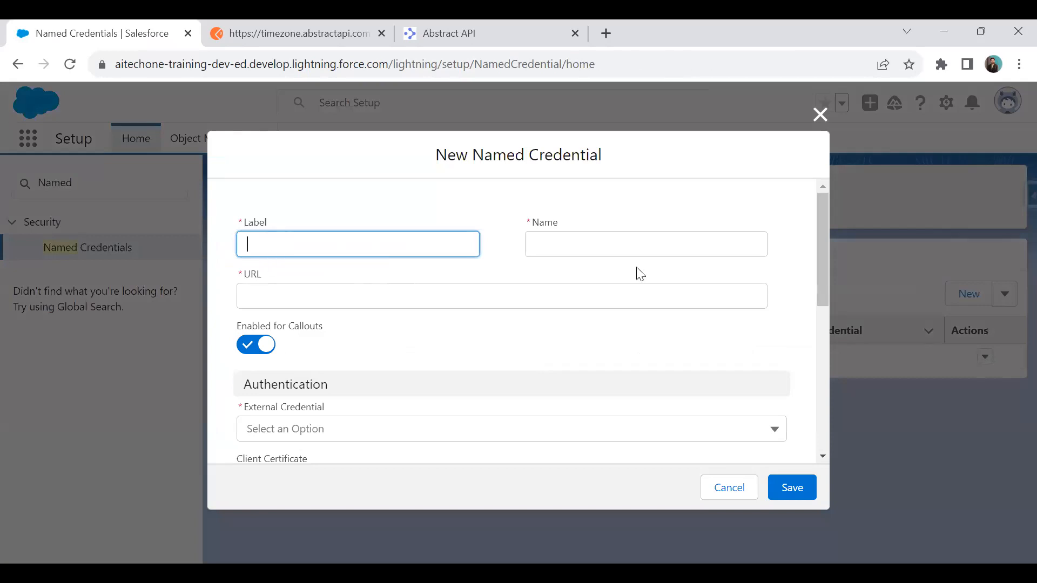
type("Abstrac")
key("BackSpace")
key("BackSpace")
key("BackSpace")
key("BackSpace")
key("BackSpace")
key("BackSpace")
key("BackSpace")
type("Aitechone")
type(" Time")
key("BackSpace")
key("BackSpace")
key("BackSpace")
key("BackSpace")
key("BackSpace")
key("BackSpace")
key("BackSpace")
key("BackSpace")
key("BackSpace")
key("BackSpace")
key("BackSpace")
key("BackSpace")
key("BackSpace")
key("BackSpace")
Label the new named credential "Contact TimeZone API Named Credential"
type("Contact TimeXon")
key("BackSpace")
key("BackSpace")
type("o")
key("BackSpace")
key("BackSpace")
type("Zone API")
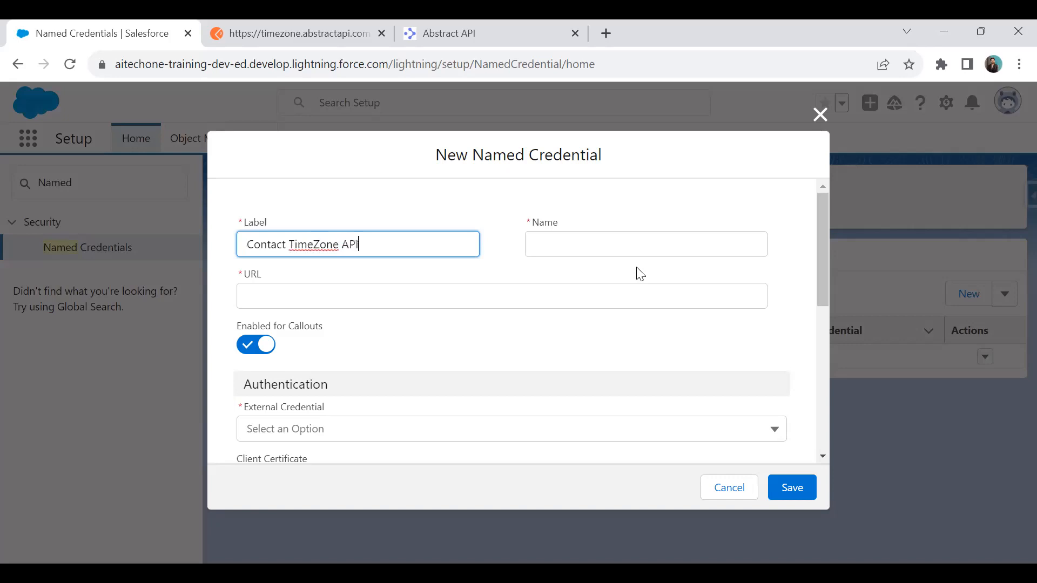
type(" Named Credential")
key("Tab")
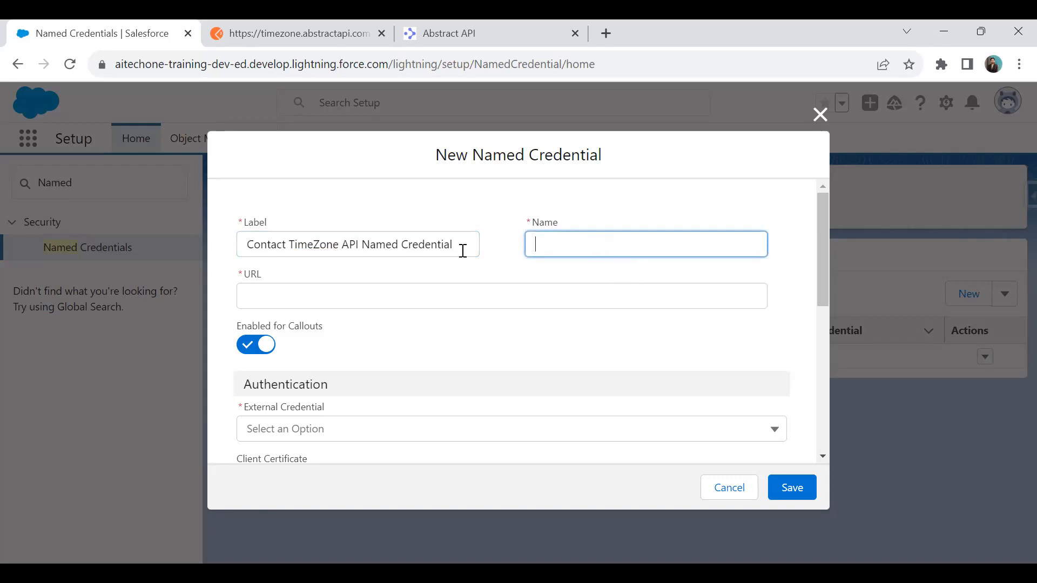
Copy the label into the named credential's name, replacing spaces with underscores to give Contact_TimeZone_API_Named_Credential
left_click_drag(463, 250, 231, 255)
key("ctrl+c")
left_click(586, 248)
key("ctrl+v")
left_click(575, 244)
key("BackSpace")
type("_")
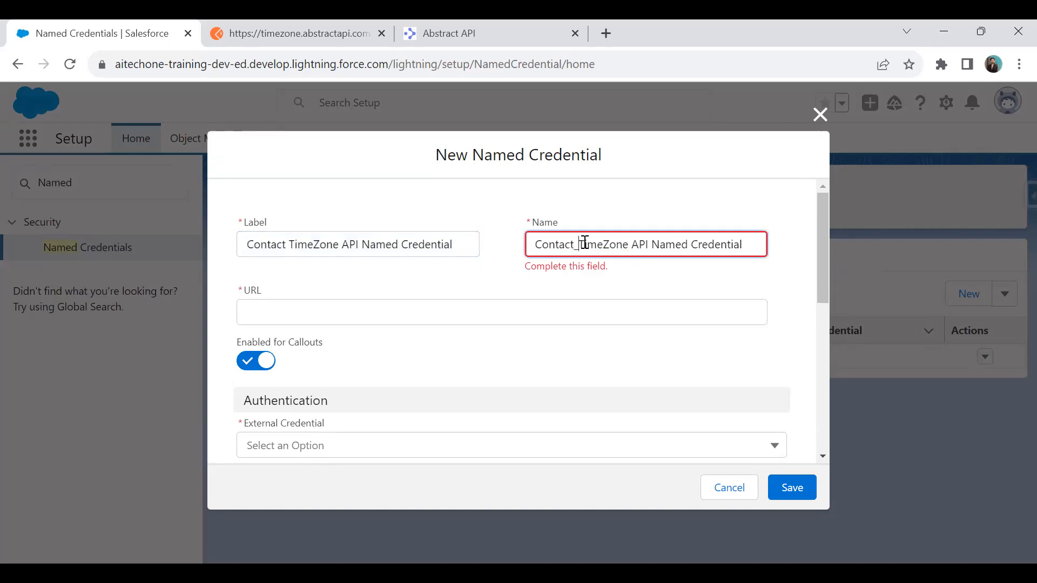
key("BackSpace")
type("_")
left_click(656, 248)
key("BackSpace")
type("+")
key("BackSpace")
key("BackSpace")
type("_")
left_click(697, 244)
key("BackSpace")
type("_")
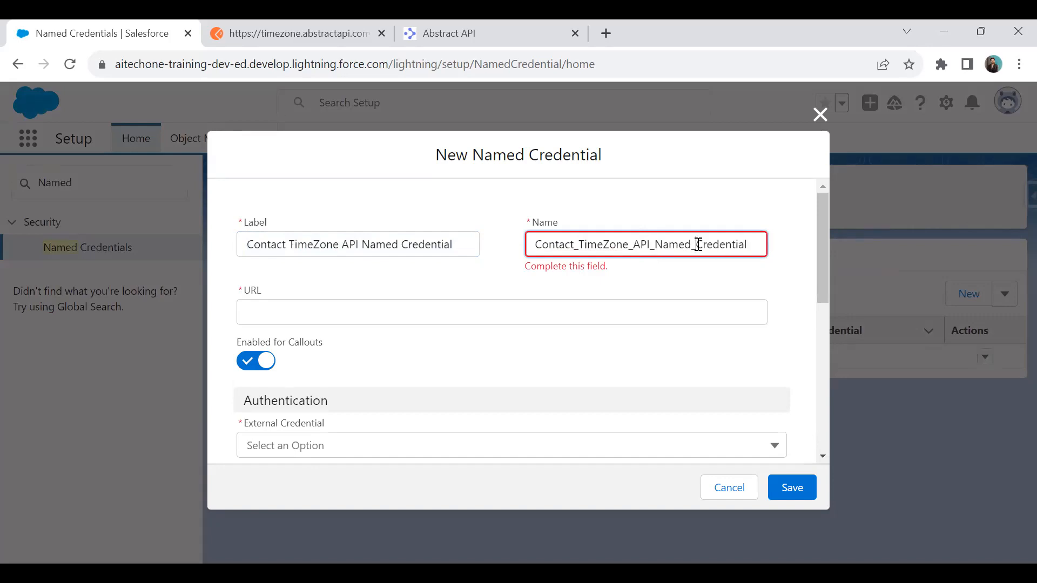
left_click(302, 313)
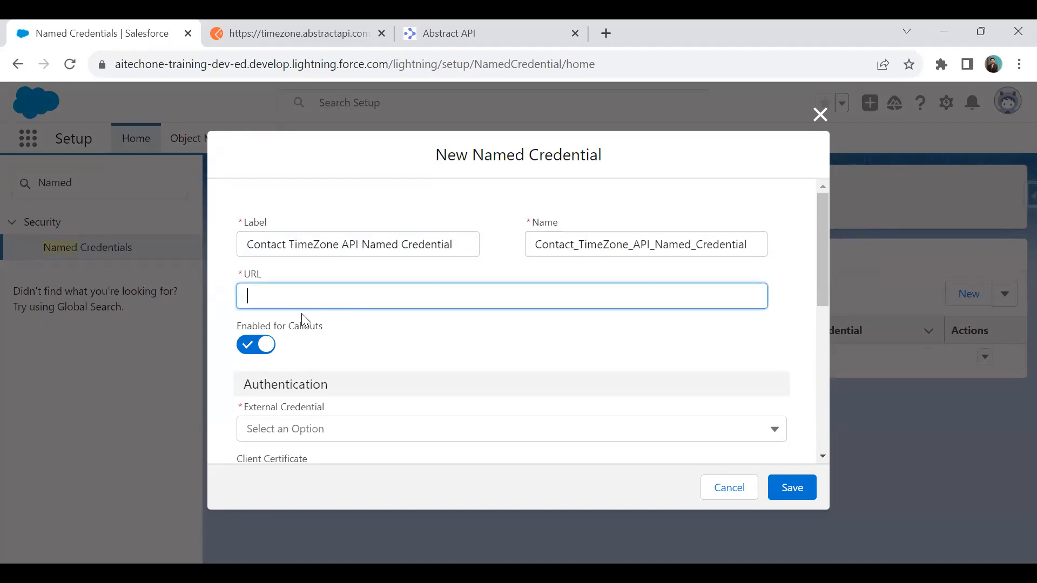
left_click(448, 24)
scroll(502, 283, "up", 5)
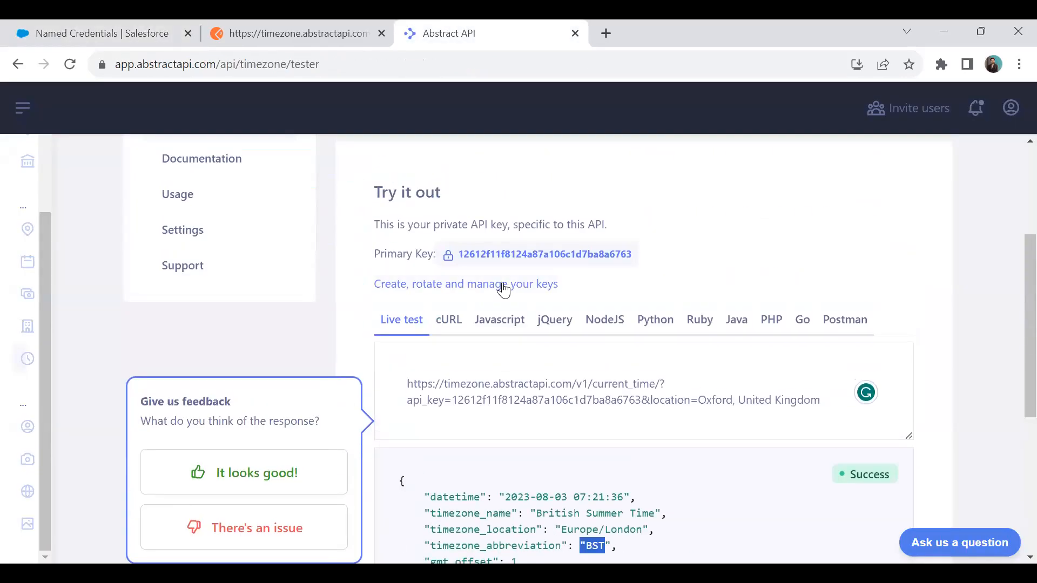
left_click_drag(409, 383, 577, 386)
key("ctrl+c")
left_click(157, 33)
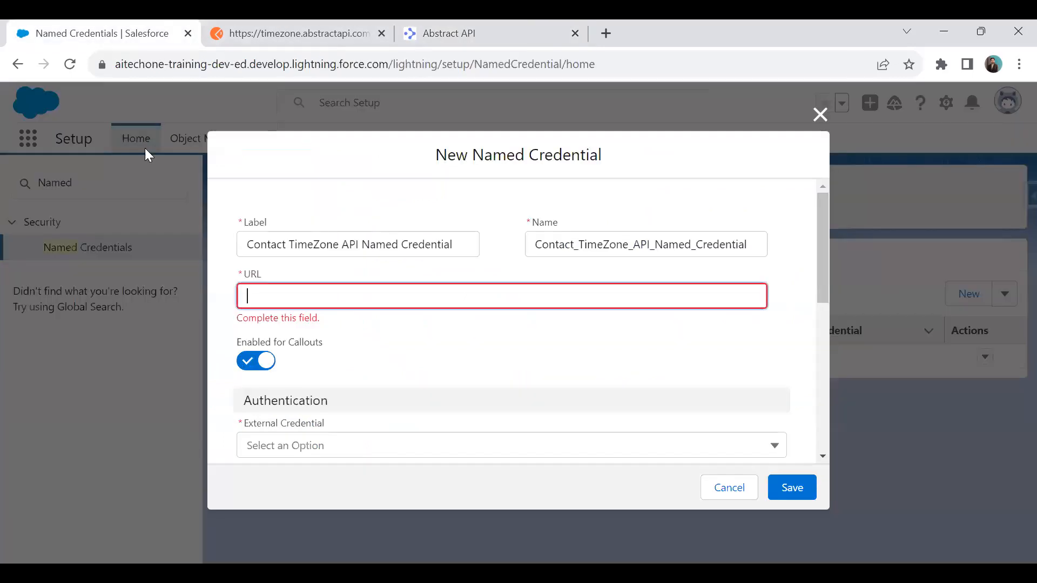
key("ctrl+v")
Assign "Abstract API External Named Credential" as the external credential and save the named credential
scroll(362, 375, "down", 1)
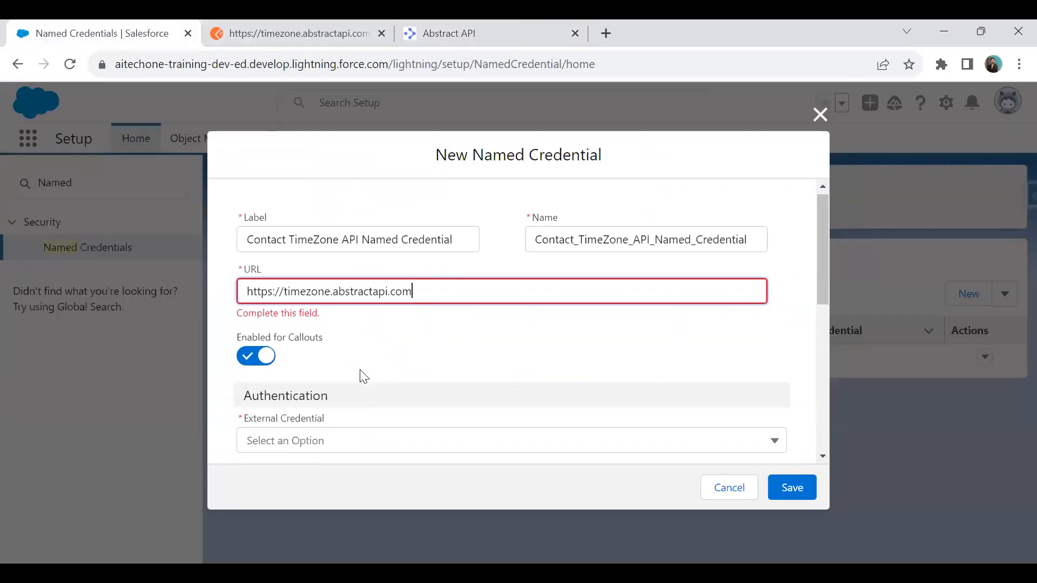
scroll(364, 376, "down", 2)
left_click(315, 356)
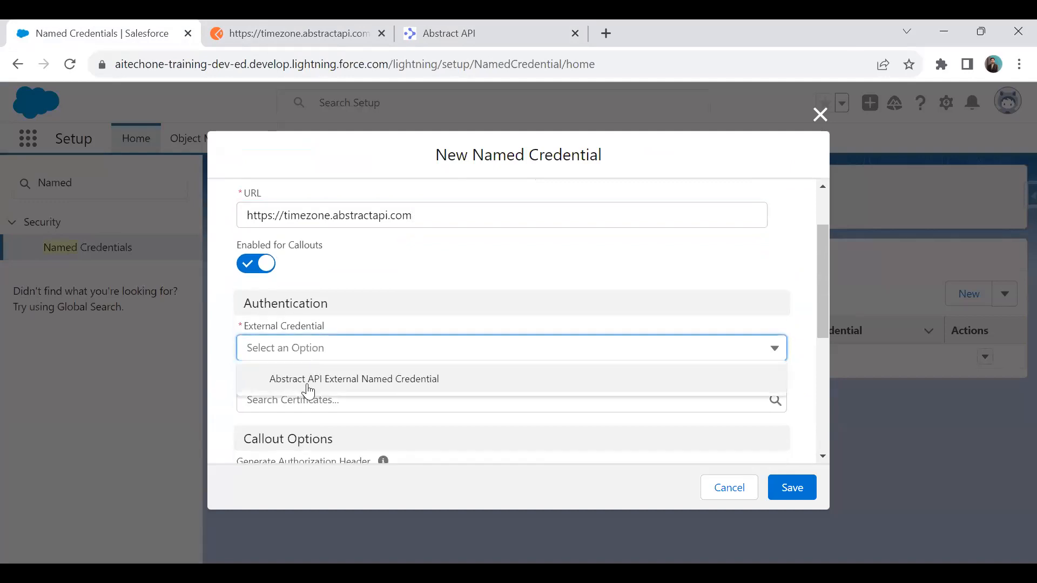
left_click(336, 380)
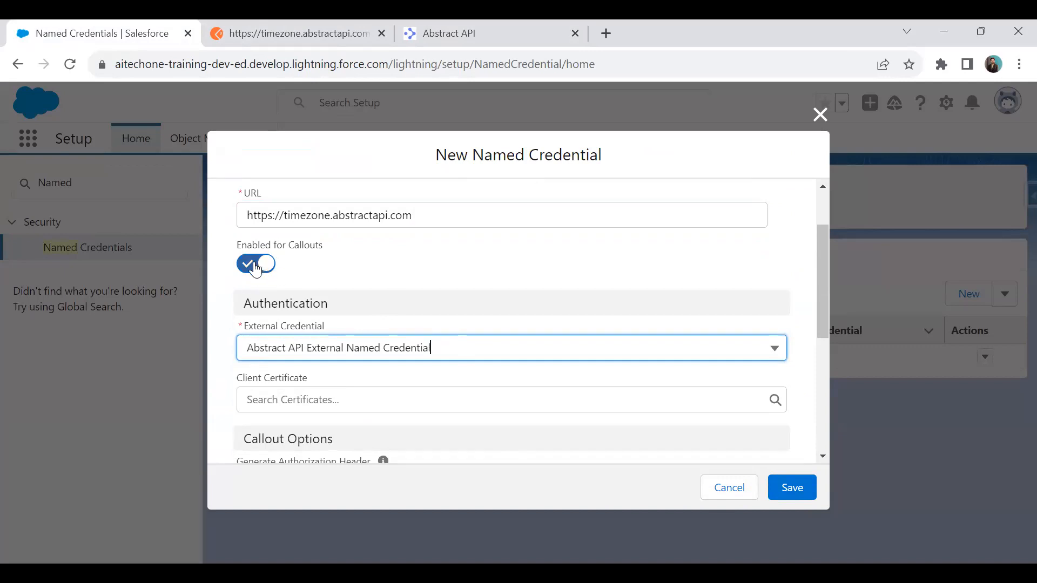
left_click(792, 490)
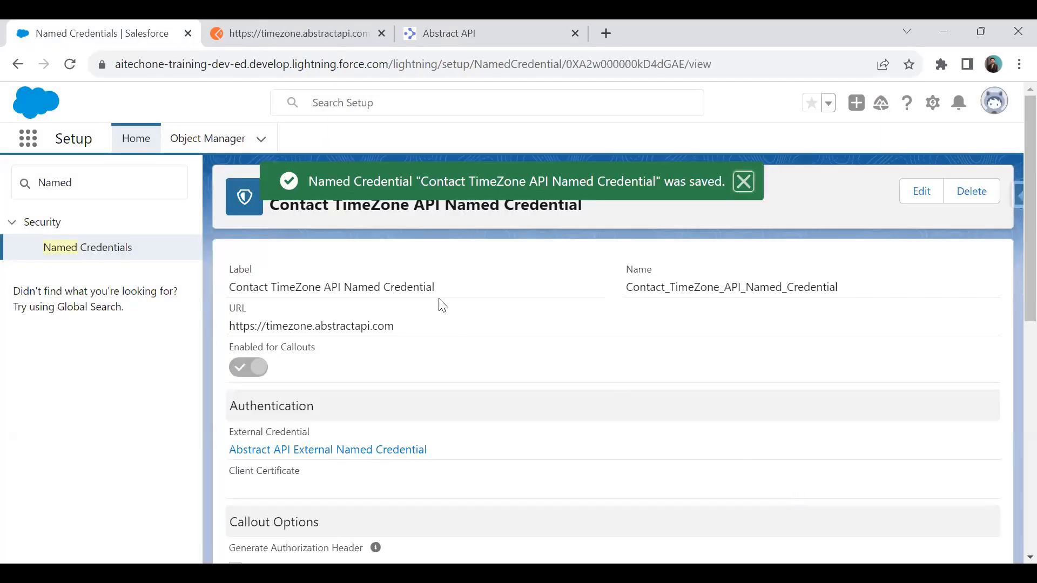
left_click(743, 182)
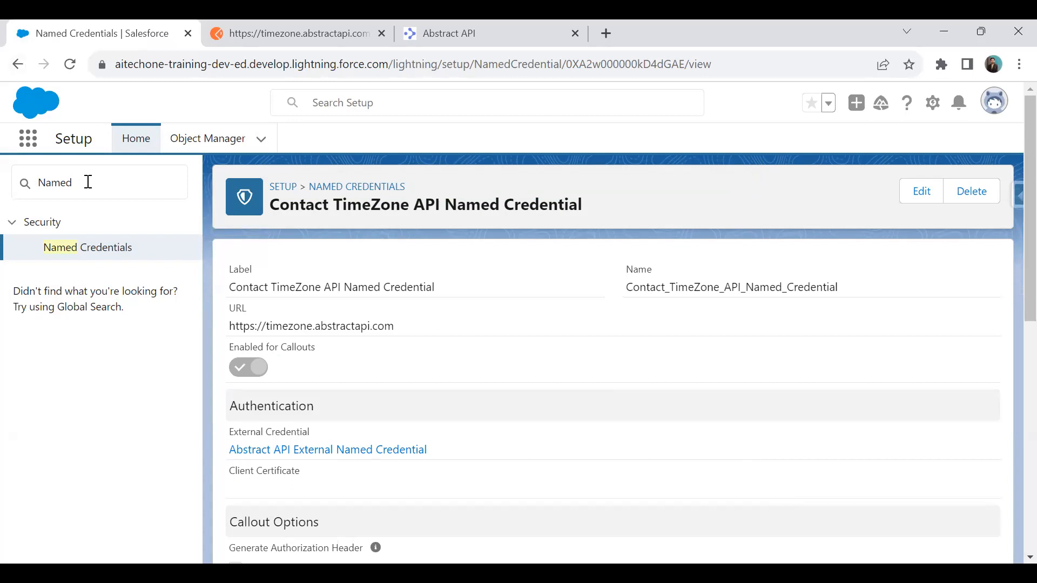
Find Permission Sets in Setup and start a new permission set
left_click(32, 188)
type("P")
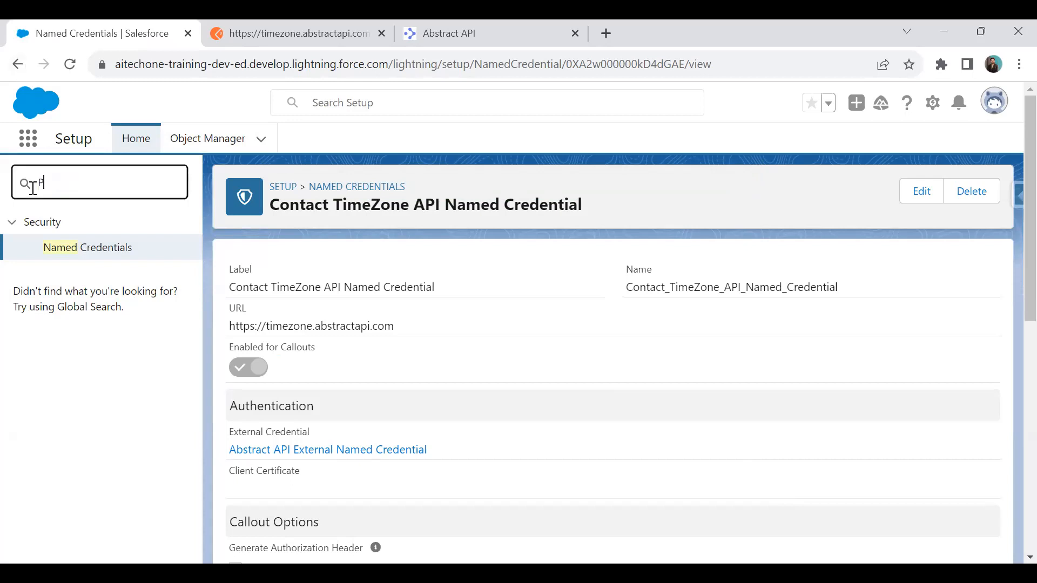
type("ermission")
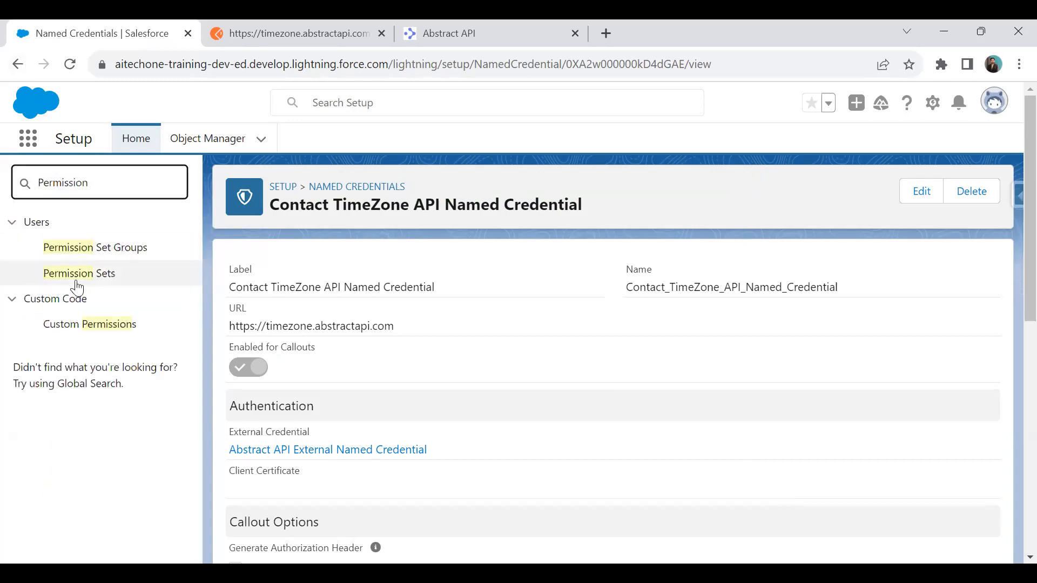
left_click(80, 275)
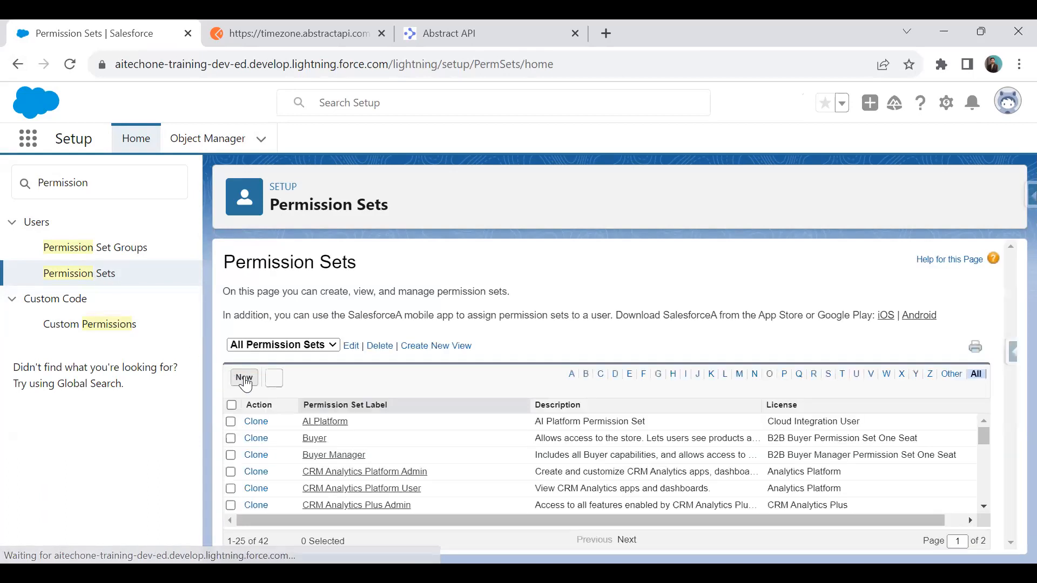
left_click(244, 377)
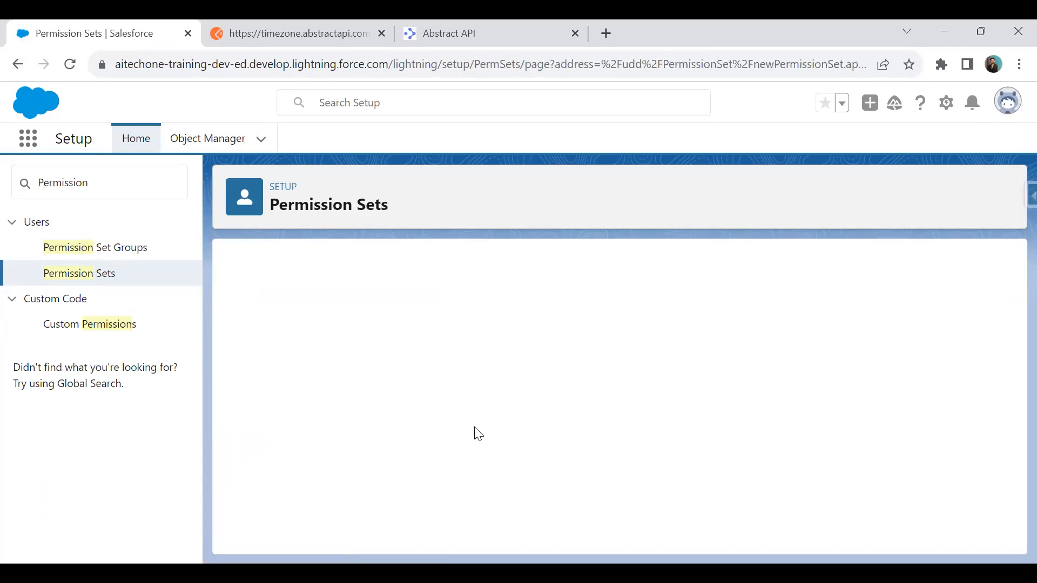
Label the new permission set "Aitechone API Permission Sets" and save it
left_click(448, 388)
type("Aitechone API")
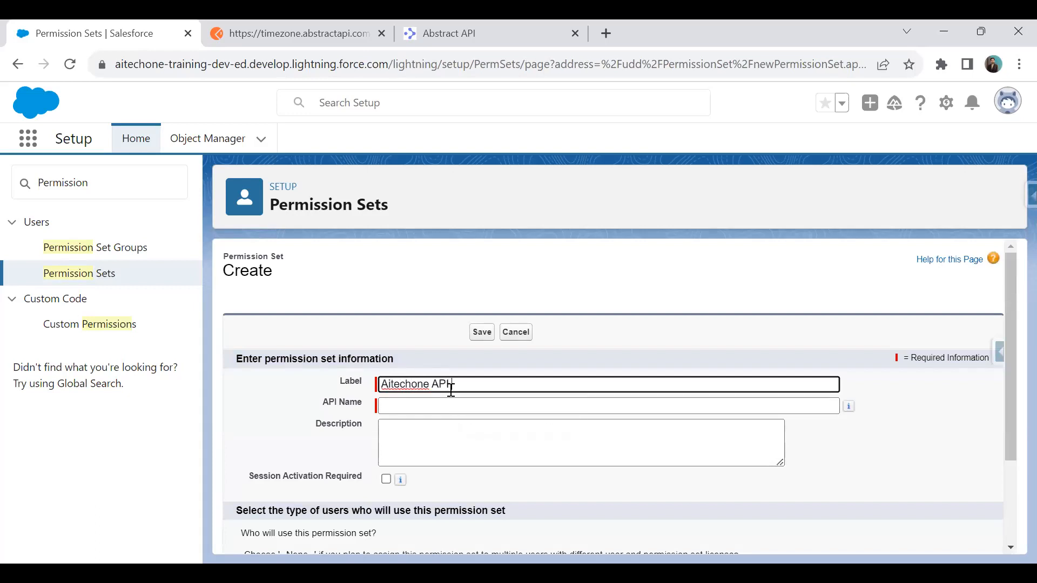
type("Pr")
type("rmission Sets")
key("Tab")
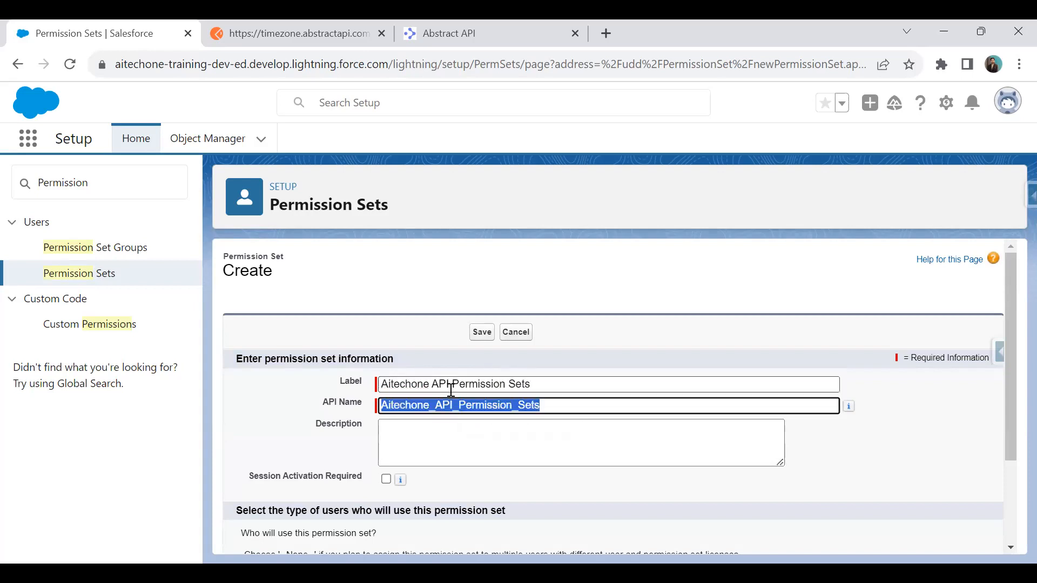
scroll(493, 265, "down", 3)
scroll(493, 265, "up", 3)
left_click(486, 332)
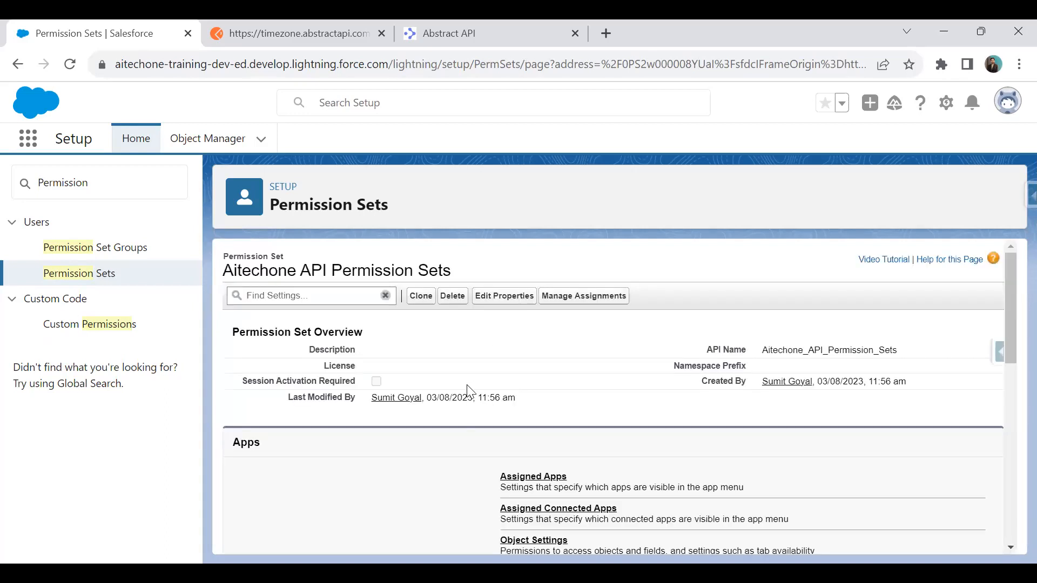
Assign the permission set to the active System Administrator user with the CEO role and finish the assignment
left_click(576, 300)
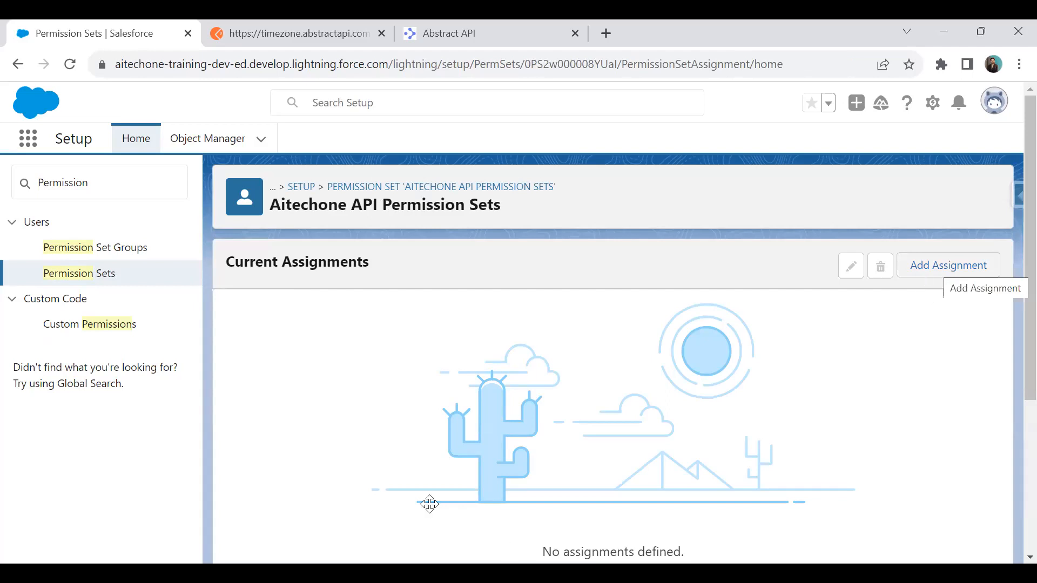
left_click(928, 266)
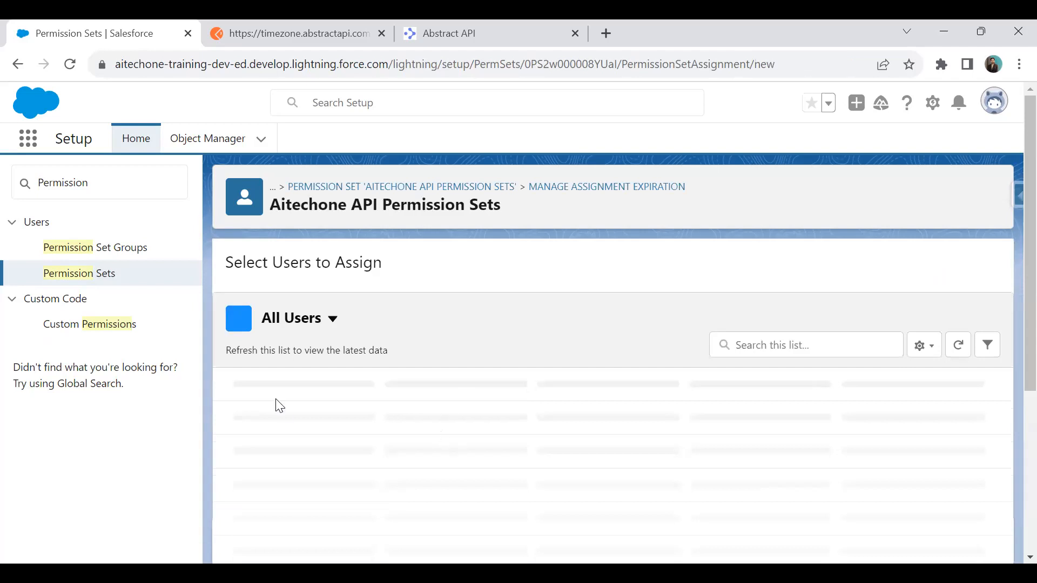
scroll(320, 370, "down", 3)
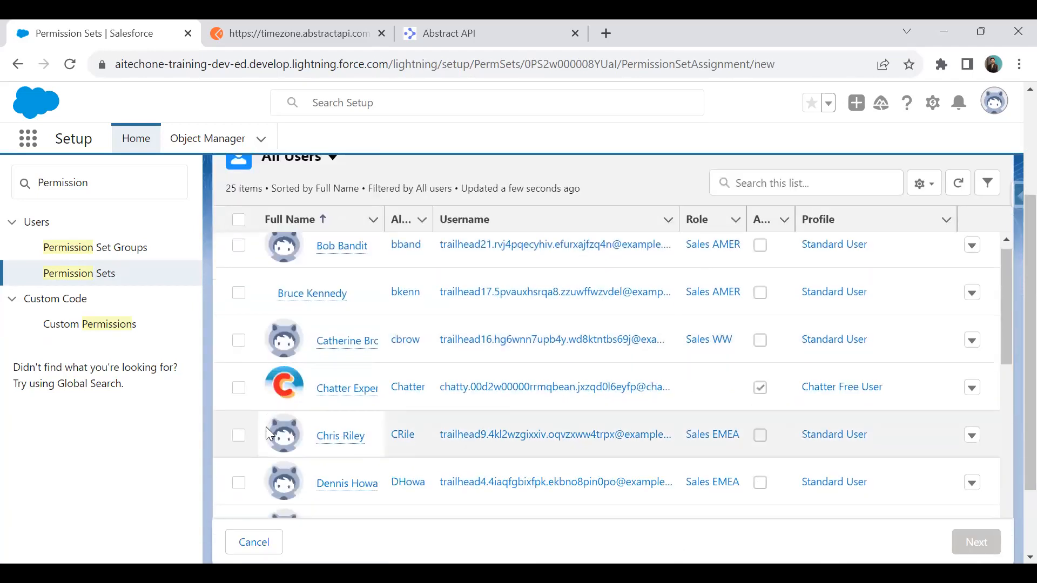
scroll(268, 432, "down", 12)
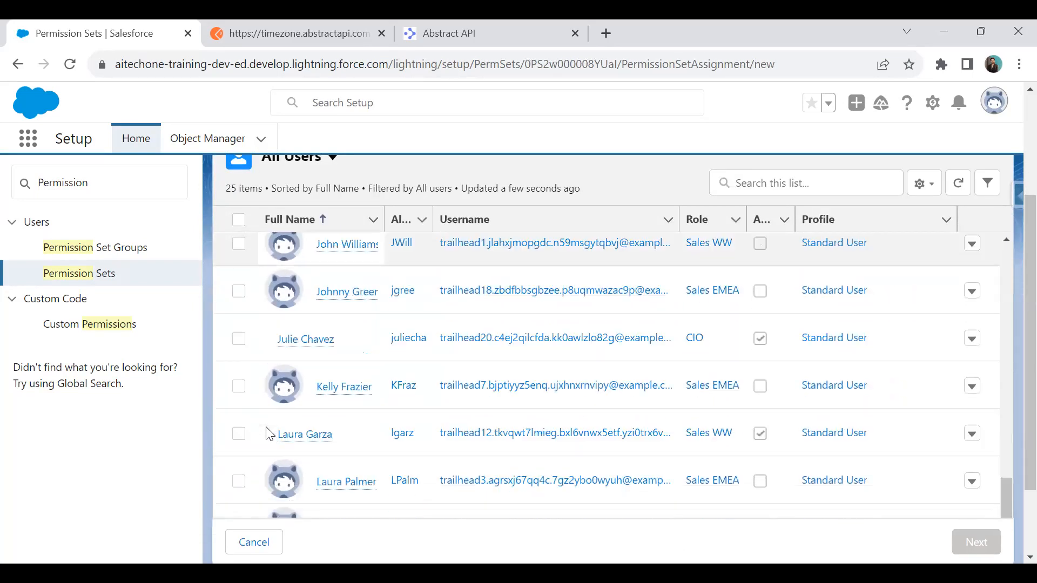
scroll(268, 434, "down", 5)
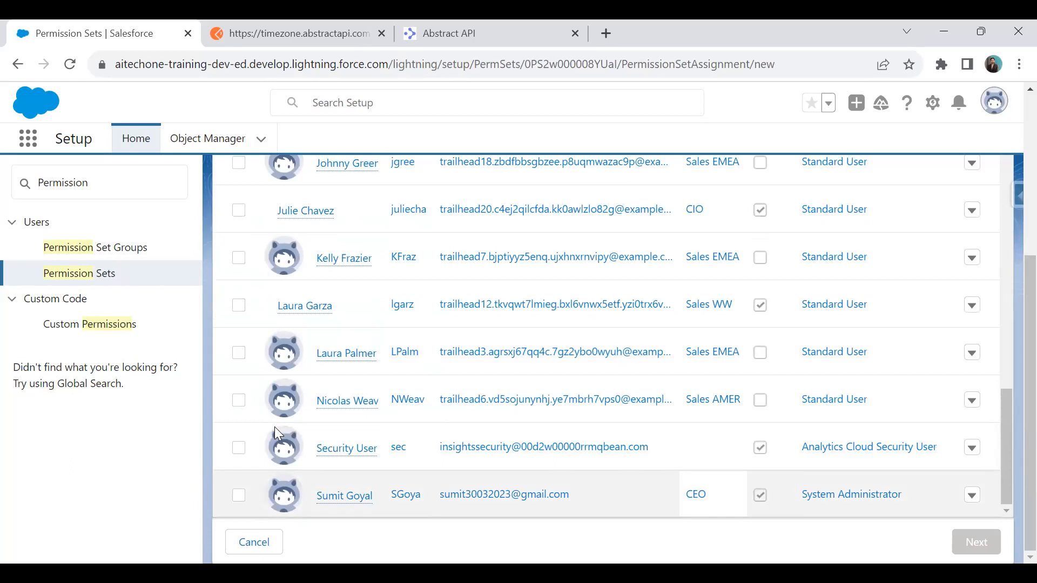
left_click(978, 543)
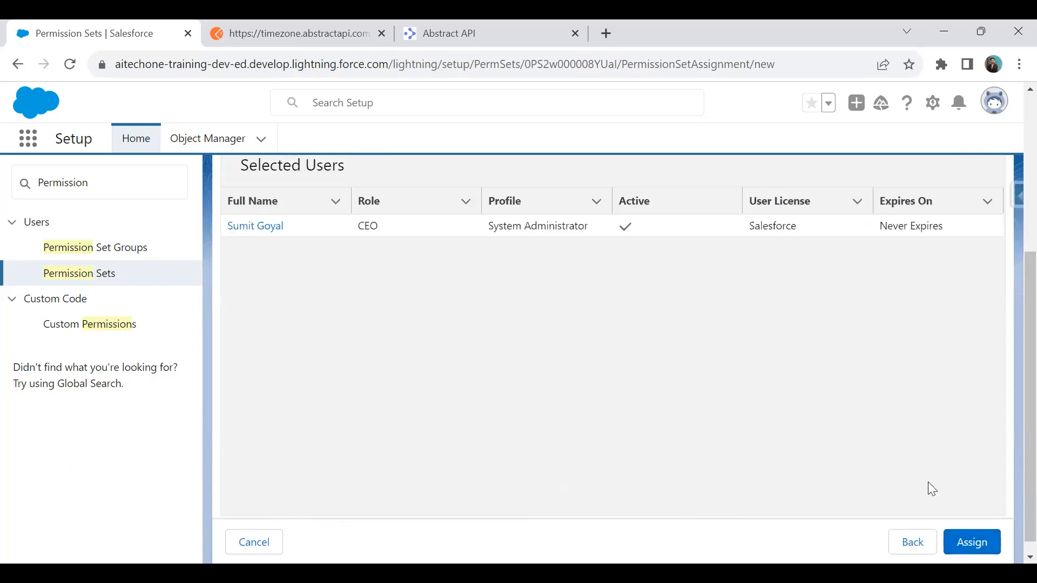
left_click(975, 555)
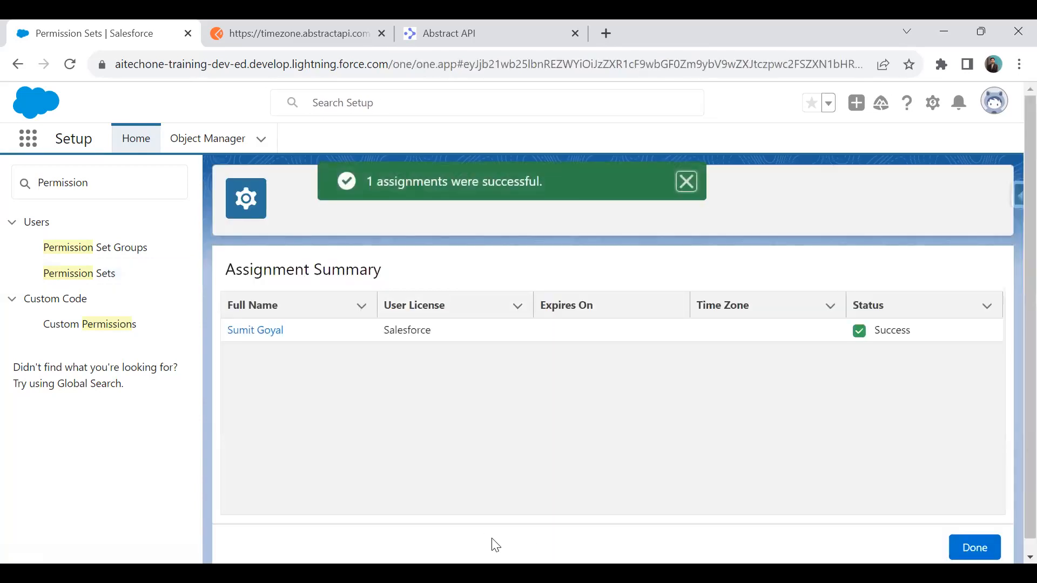
left_click(161, 548)
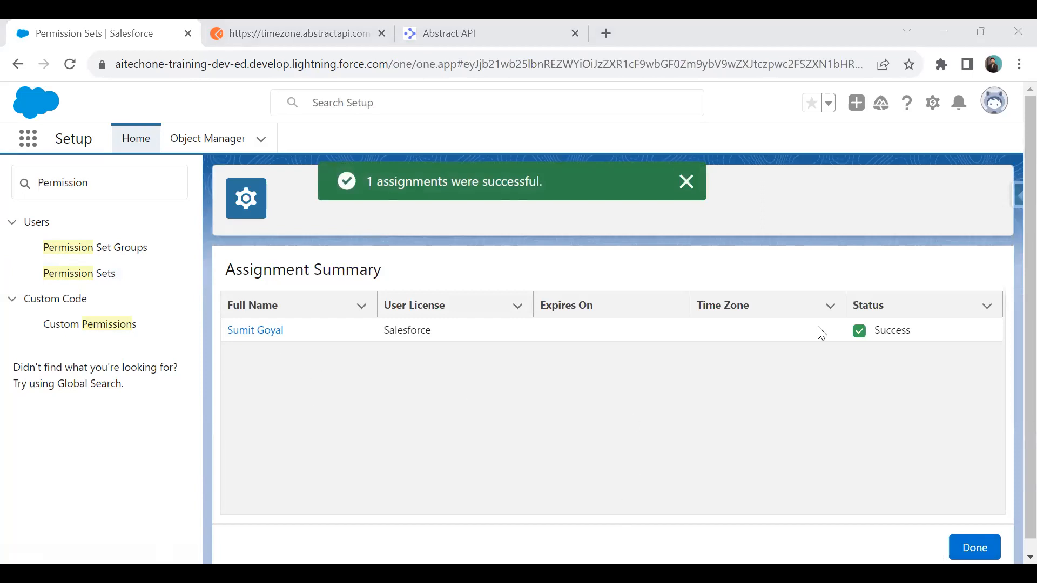
left_click(975, 549)
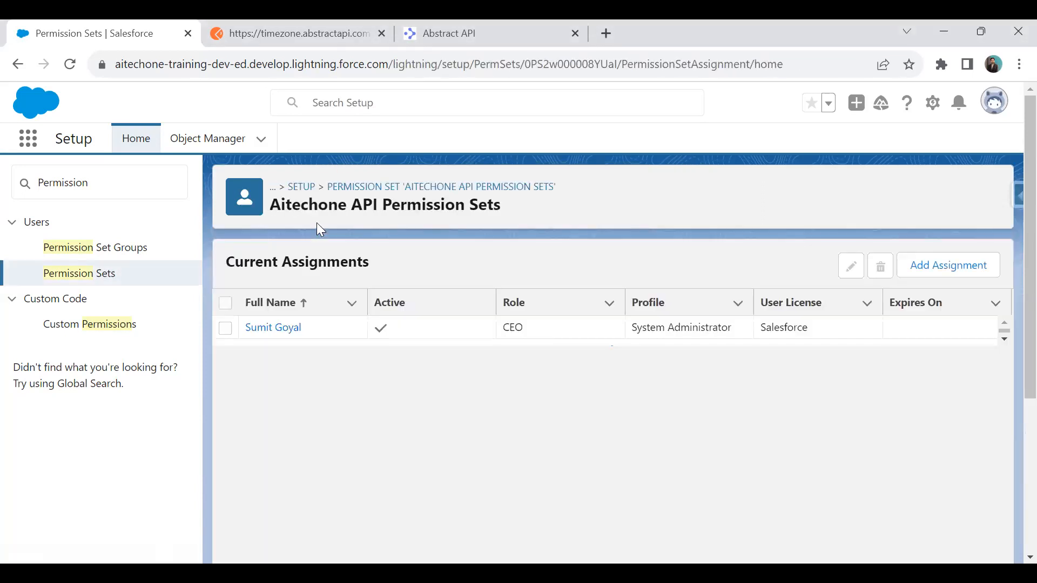
Return to the permission set's overview and open its External Credential Principal Access settings
left_click(358, 193)
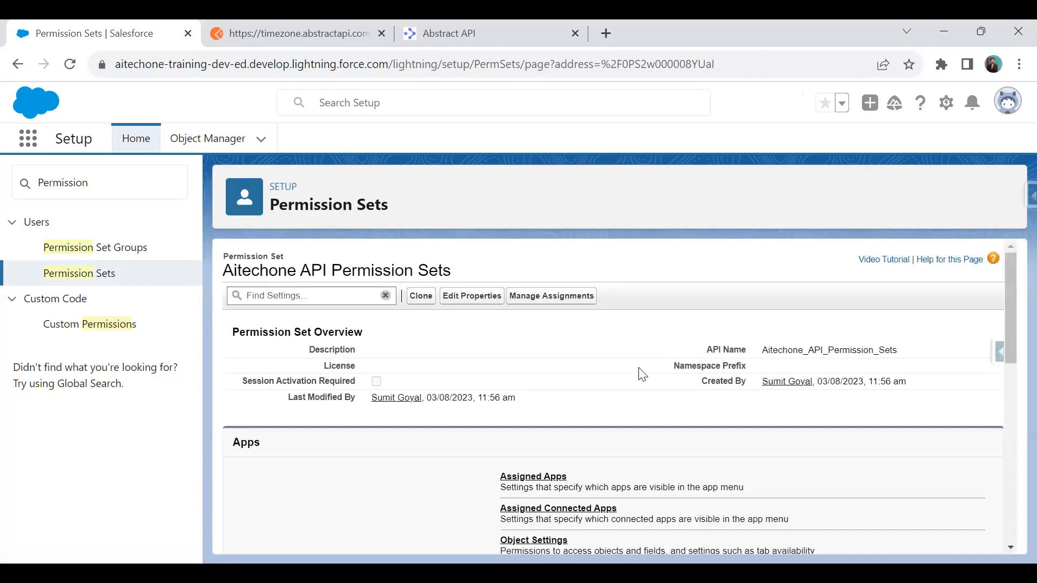
scroll(639, 373, "down", 5)
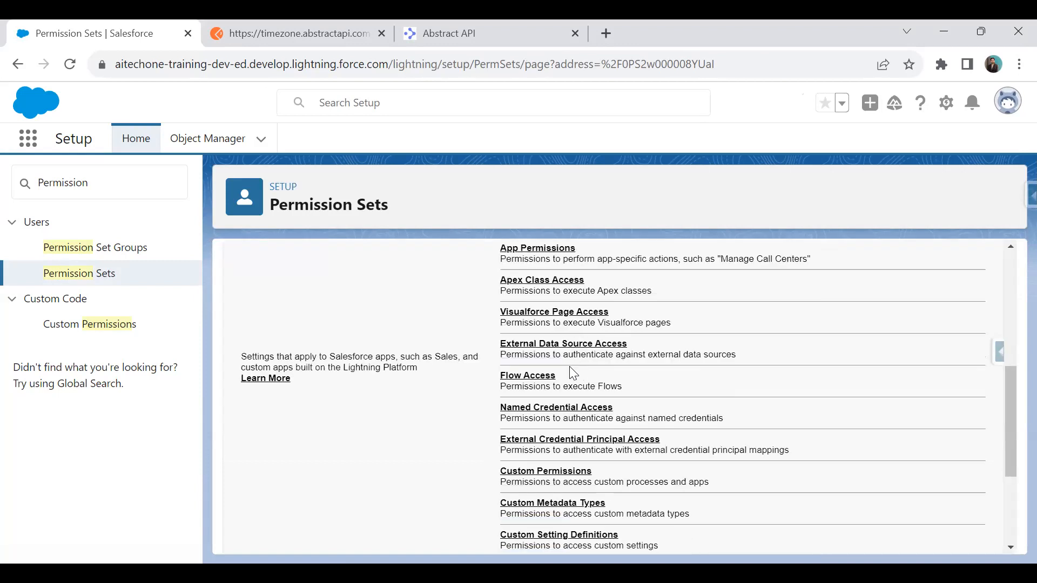
scroll(569, 366, "down", 3)
scroll(512, 367, "up", 2)
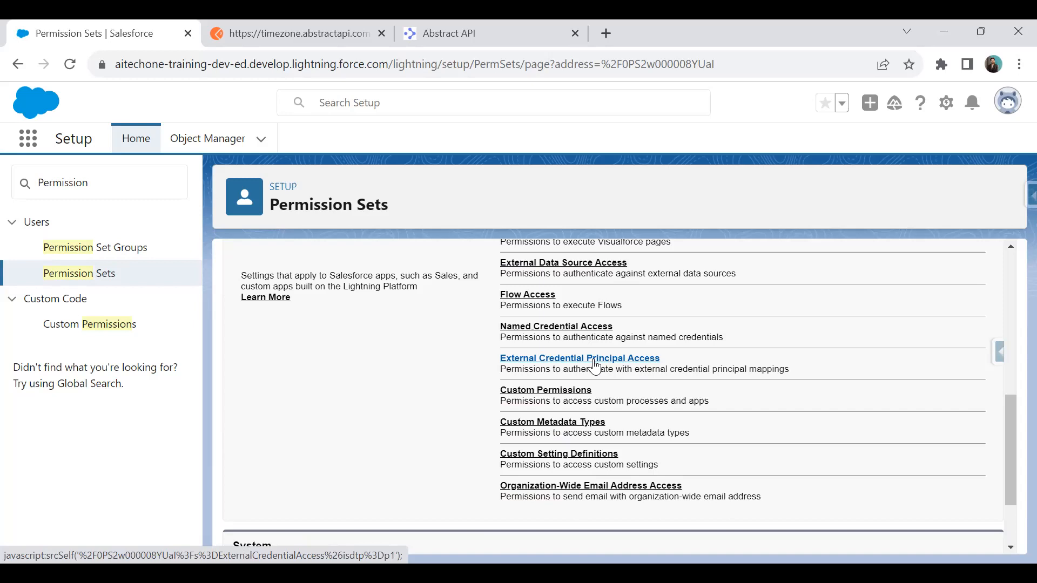
left_click(546, 359)
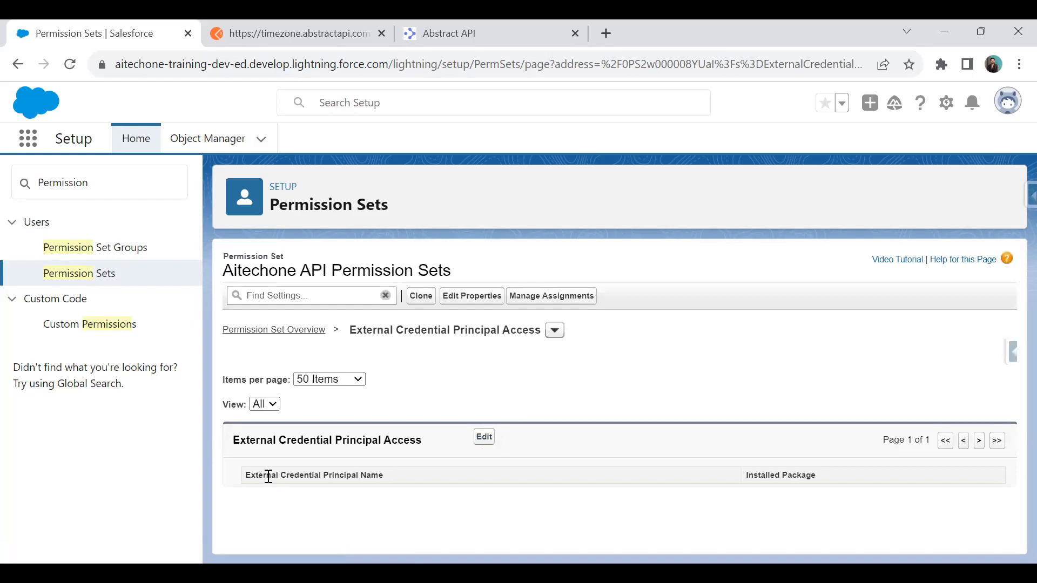
Enable the Abstract_API_External_Named_Credential principal for the permission set and save the access change
left_click(480, 437)
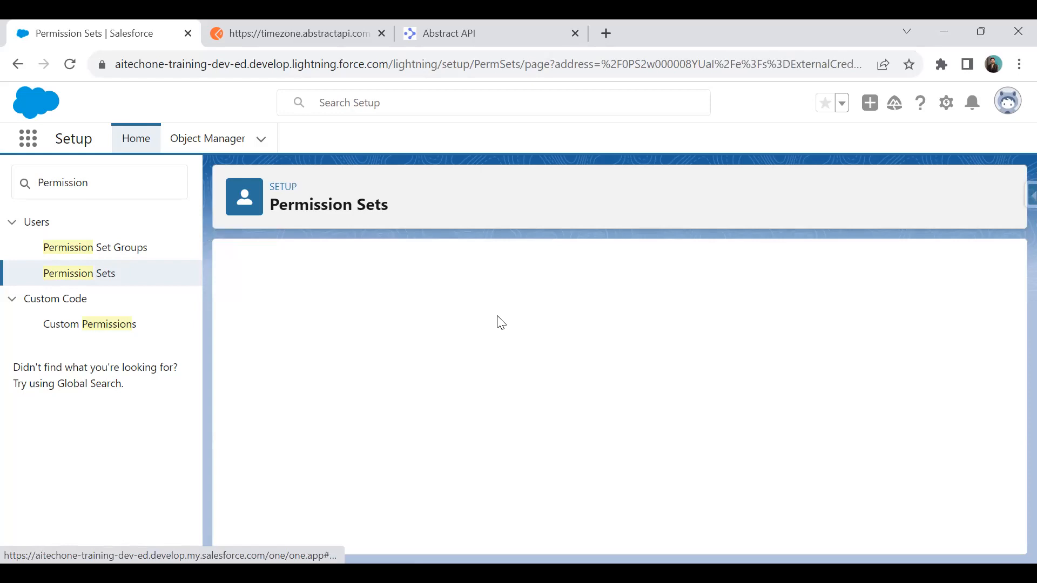
left_click(310, 487)
scroll(439, 402, "down", 2)
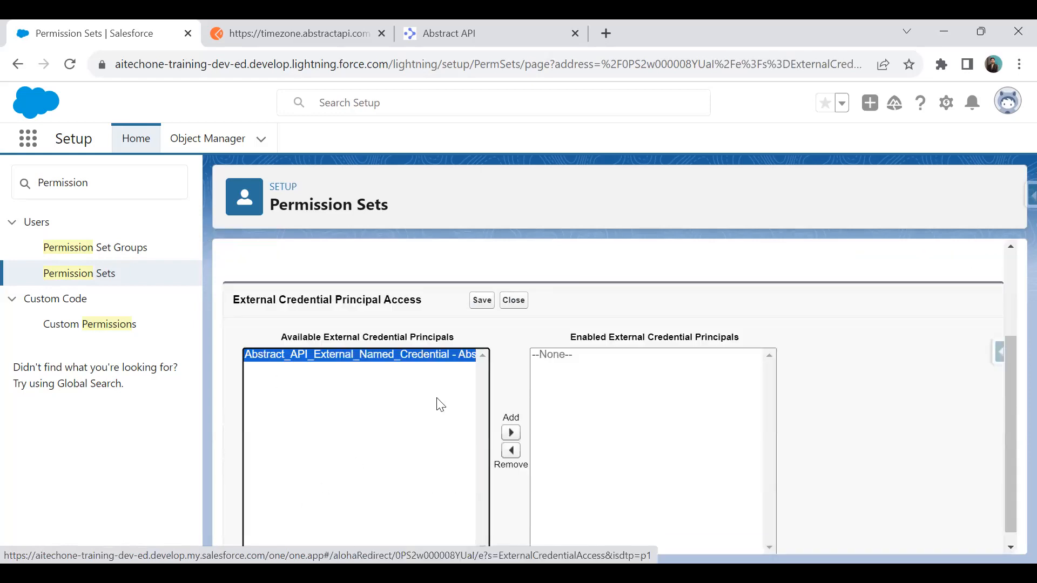
left_click(511, 432)
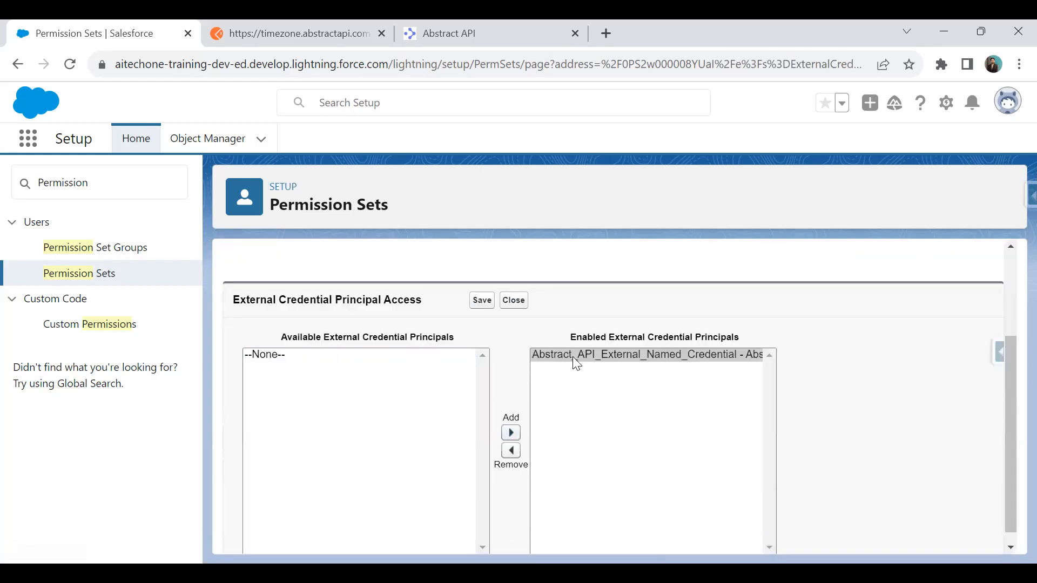
scroll(849, 360, "up", 3)
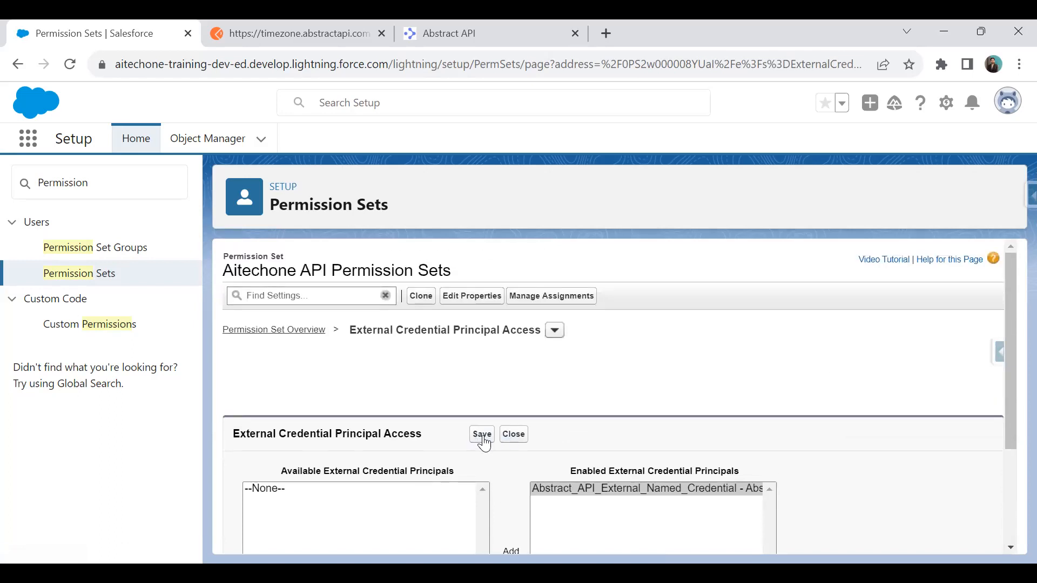
left_click(482, 435)
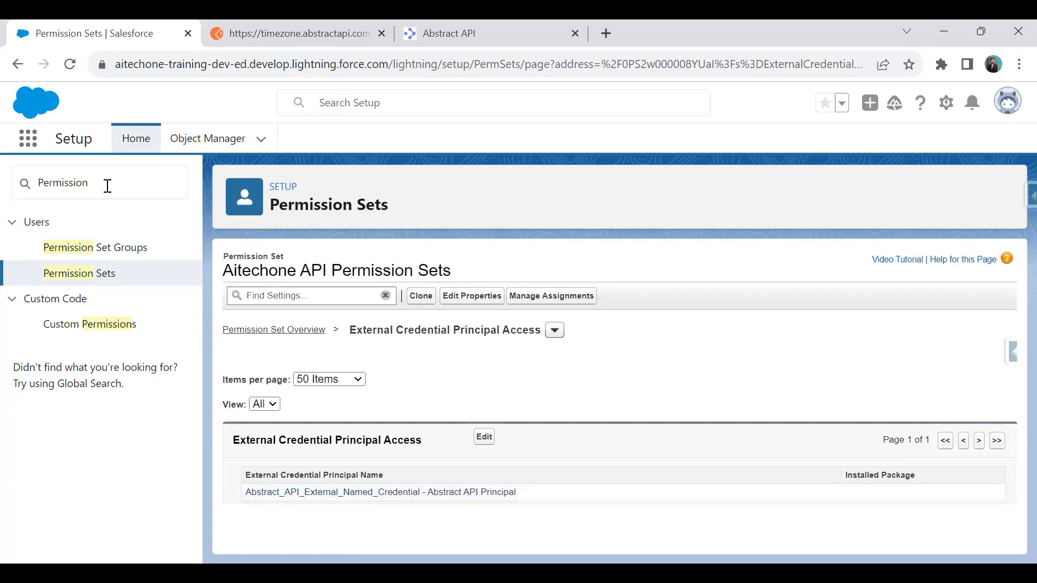
Find Flows in Setup and start a new flow
left_click_drag(111, 186, 2, 189)
type("F")
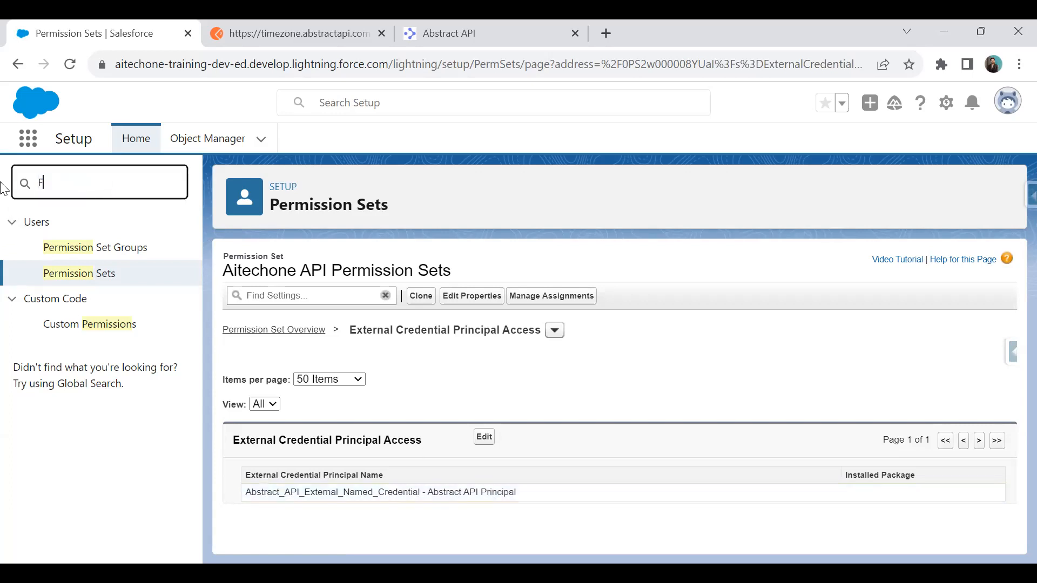
type("lows")
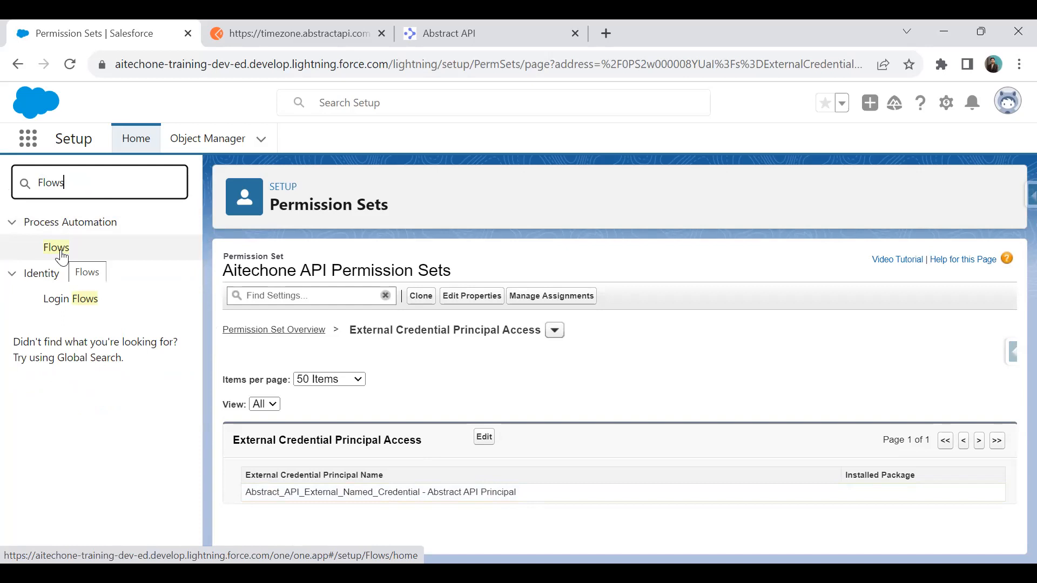
left_click(59, 250)
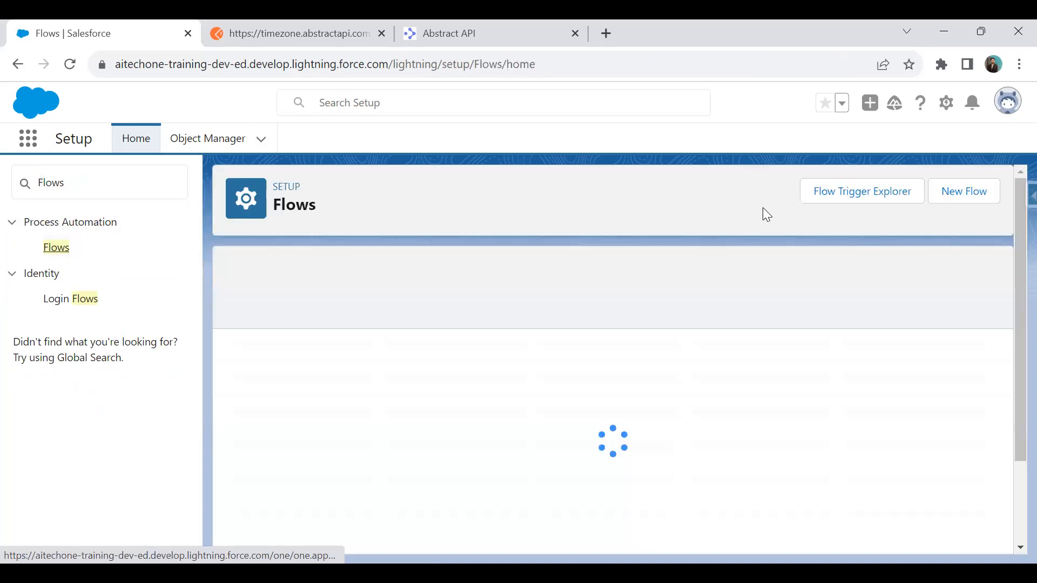
left_click(980, 198)
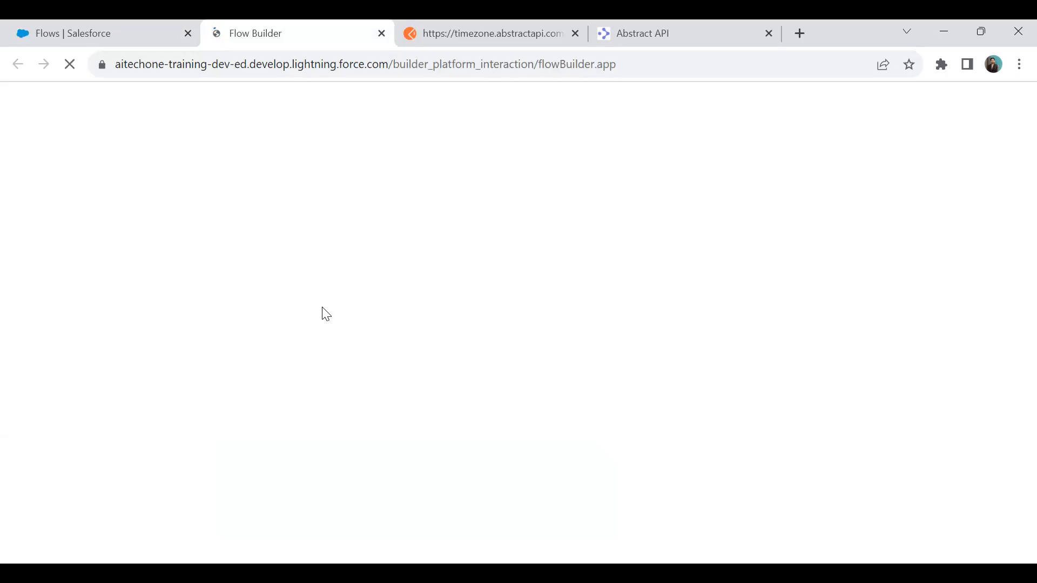
Create the new flow as a Screen Flow in Flow Builder
left_click(54, 21)
left_click(319, 32)
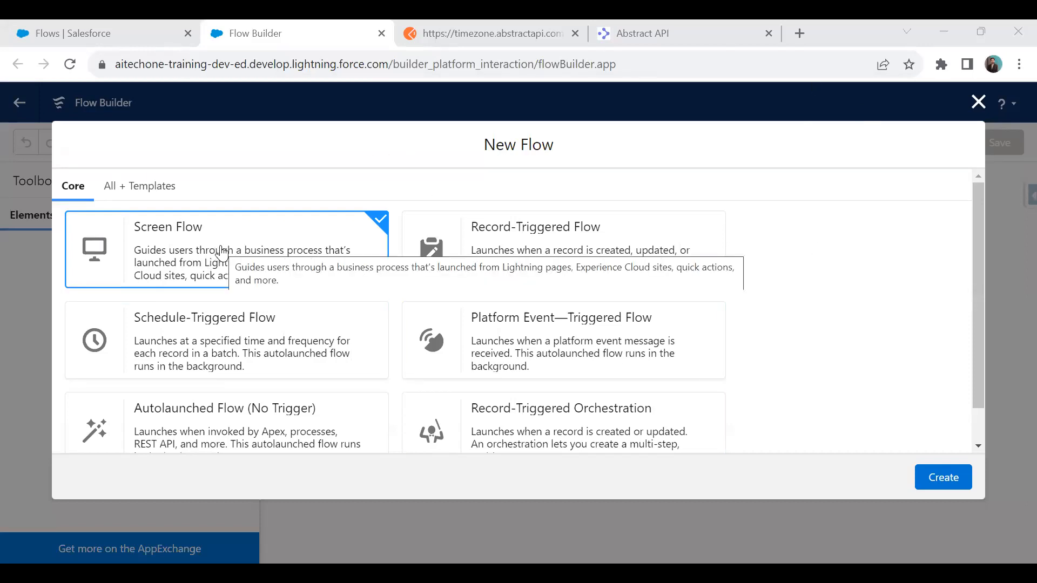
left_click(952, 479)
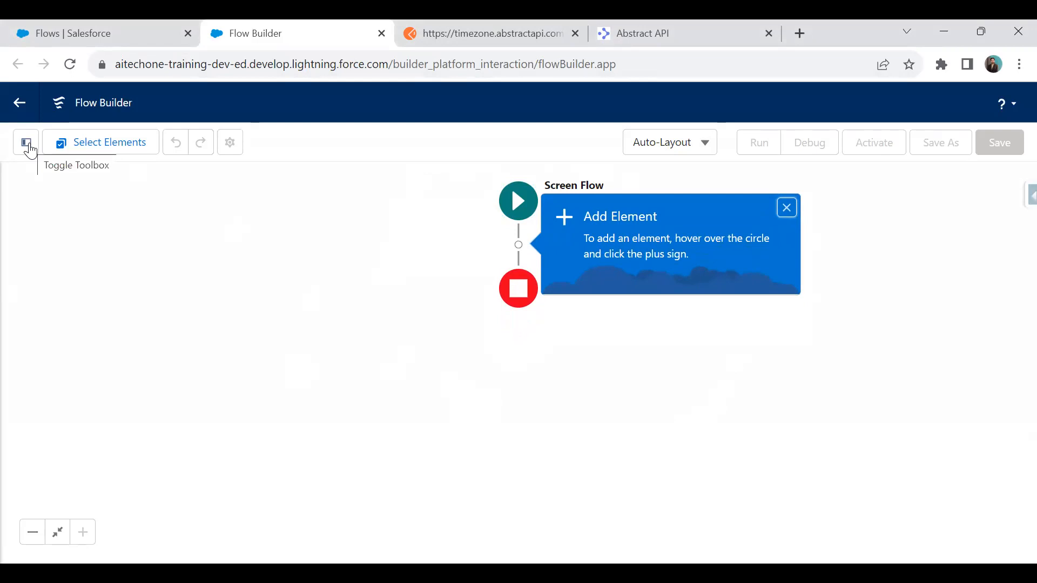
Show the flow's toolbox and start a new resource of type Constant
left_click(30, 148)
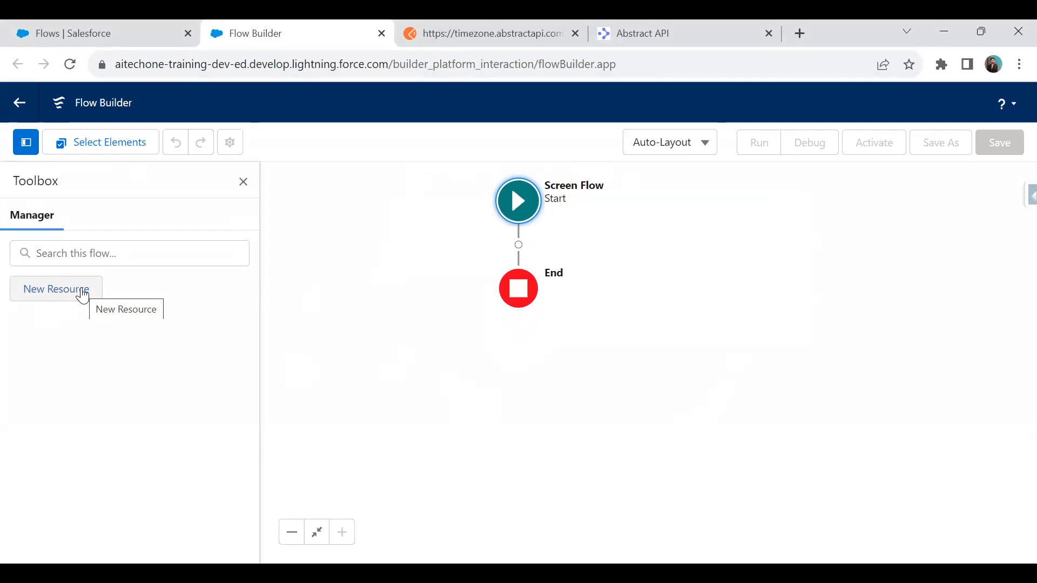
left_click(82, 296)
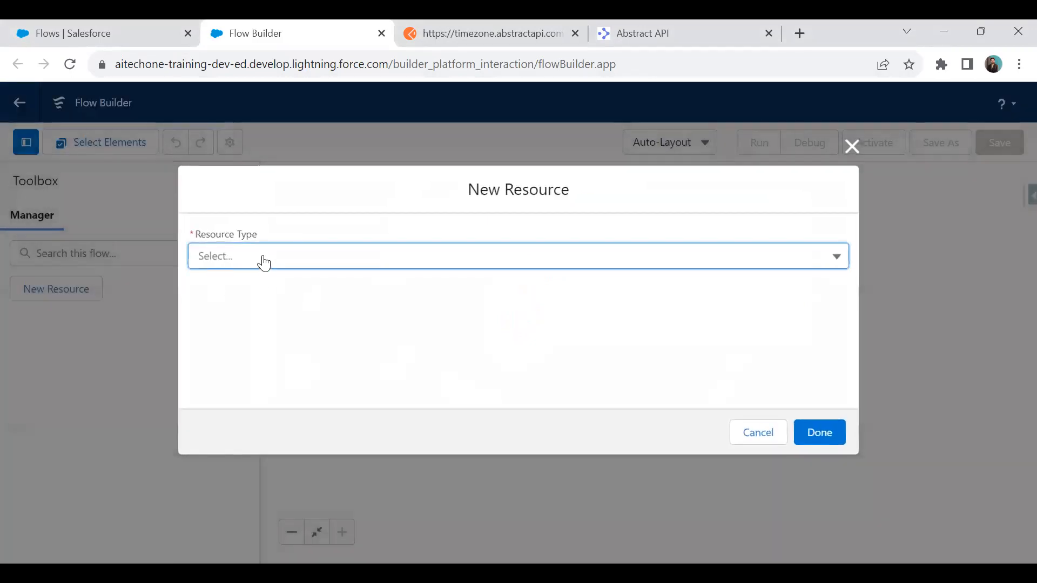
left_click(263, 261)
left_click(254, 339)
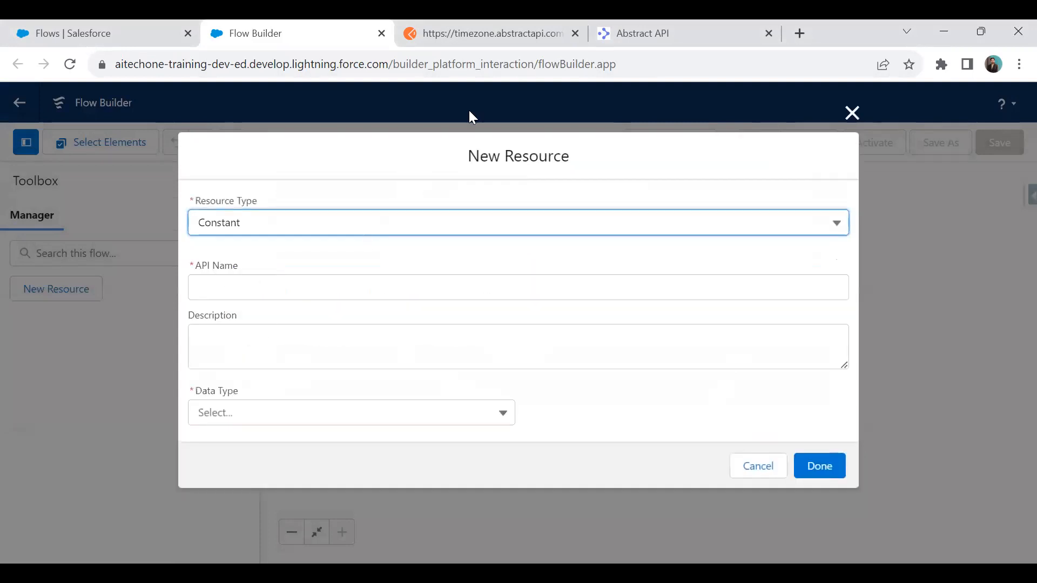
Copy the API key from the live test request address on the Abstract API page
left_click(639, 22)
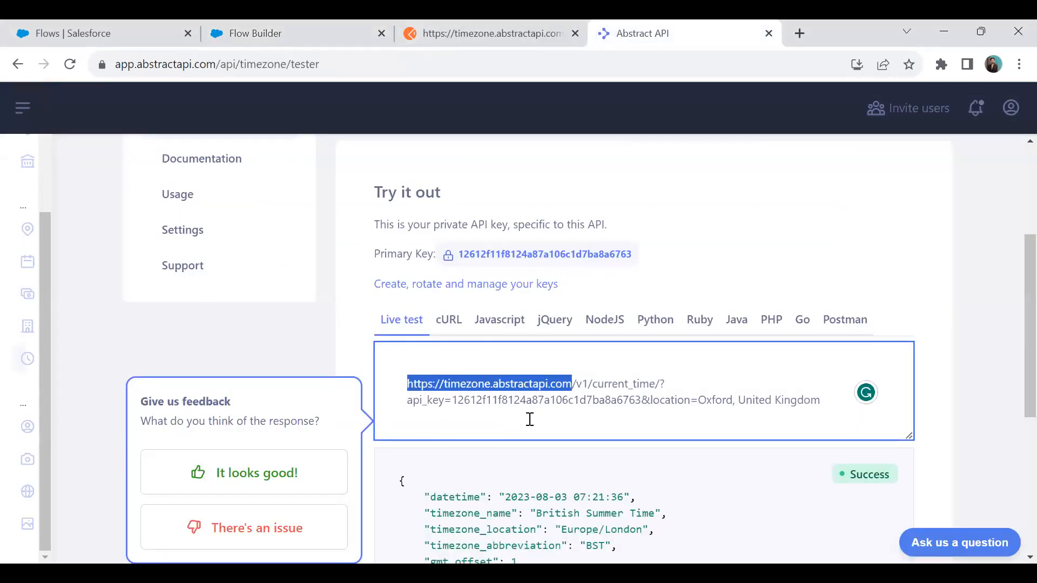
left_click(489, 415)
left_click_drag(452, 400, 639, 399)
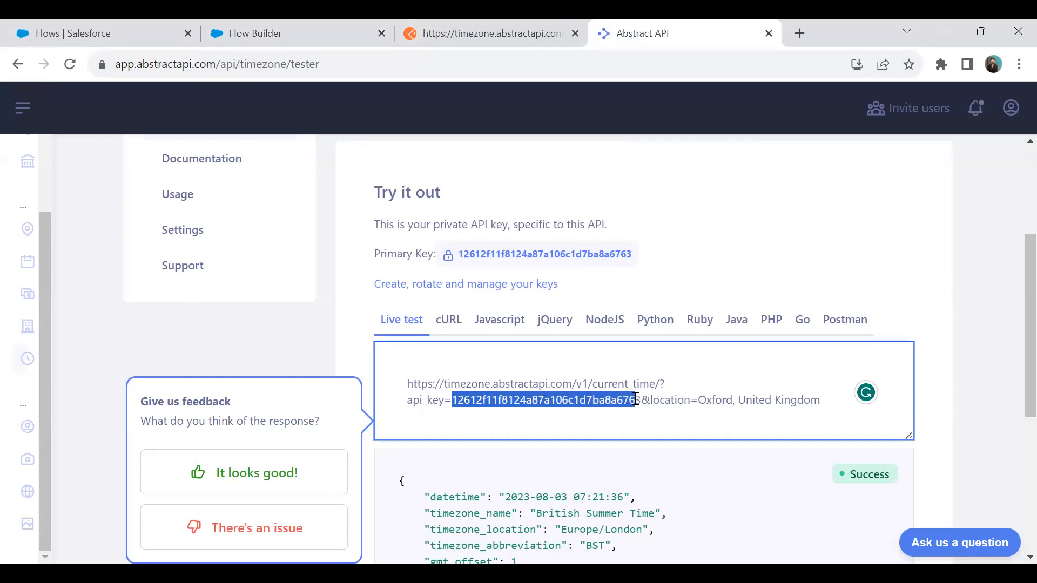
Return to the flow's new constant, name it apikey and set its data type to Text
left_click(130, 24)
left_click(292, 27)
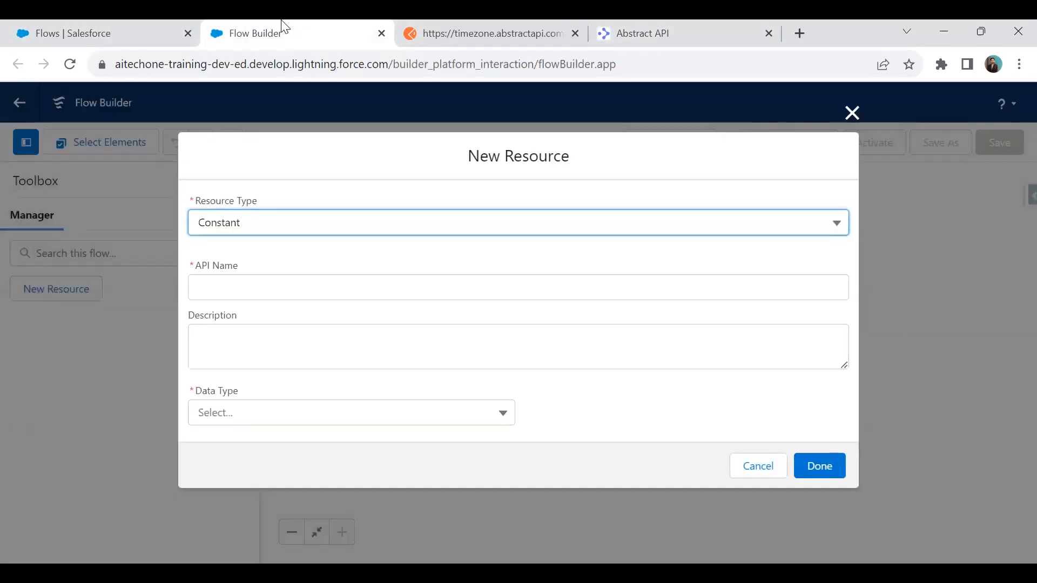
left_click(238, 288)
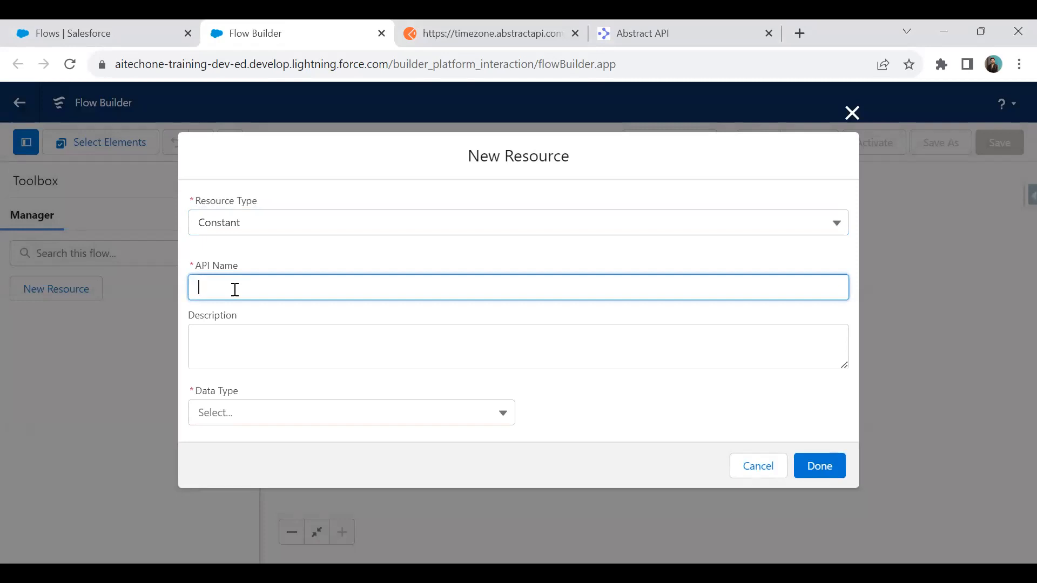
type("apikey")
left_click(227, 420)
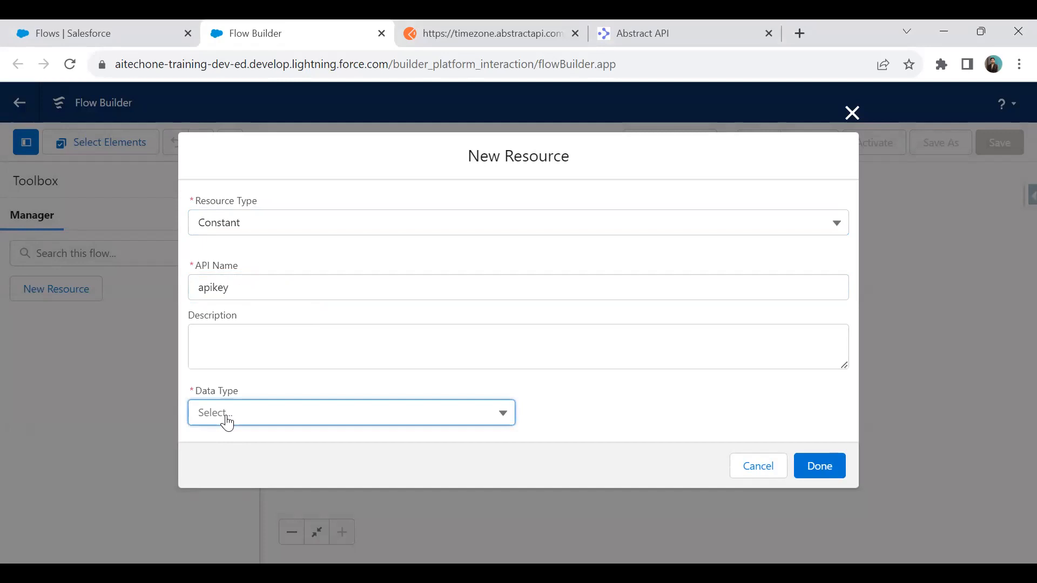
left_click(250, 280)
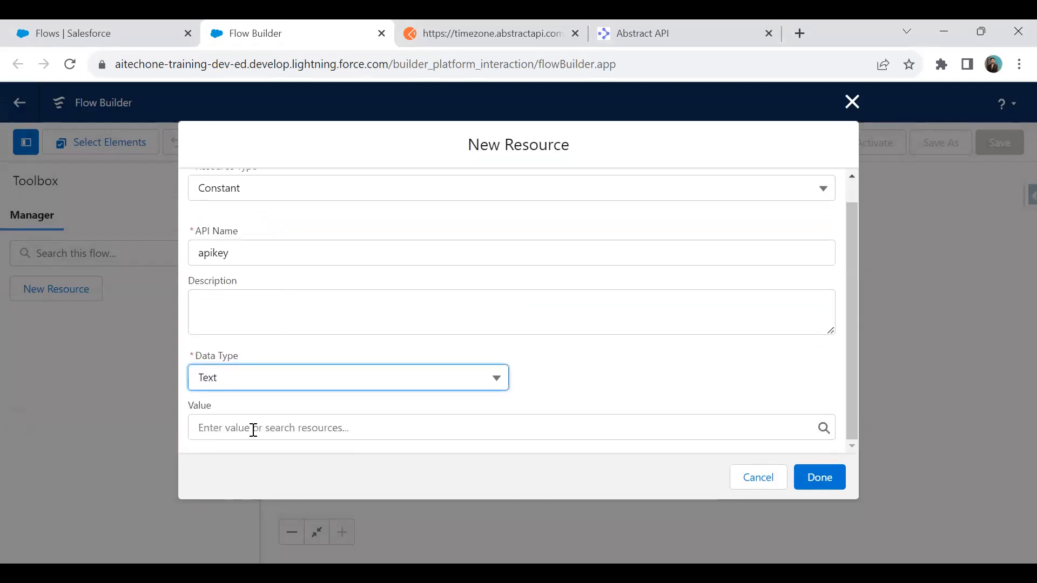
Copy the primary API key from the Timezone API settings on the Abstract API site
left_click(640, 22)
scroll(528, 387, "up", 5)
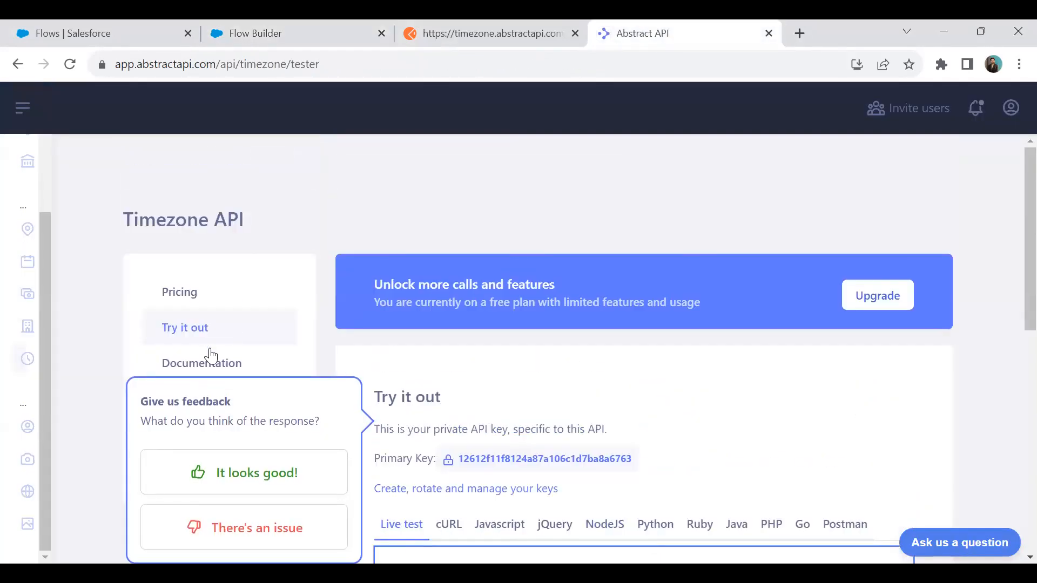
left_click(246, 528)
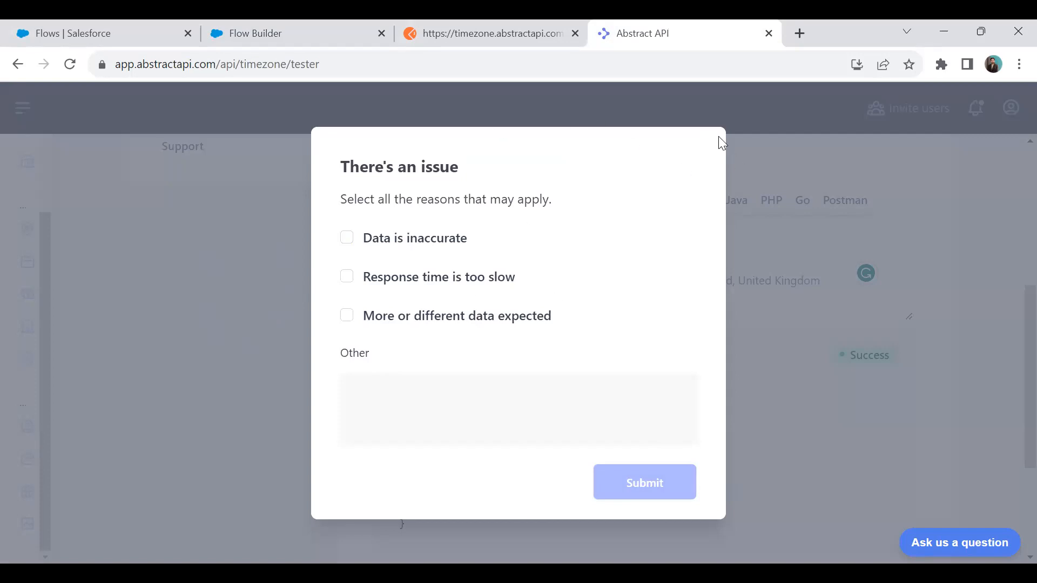
left_click(70, 64)
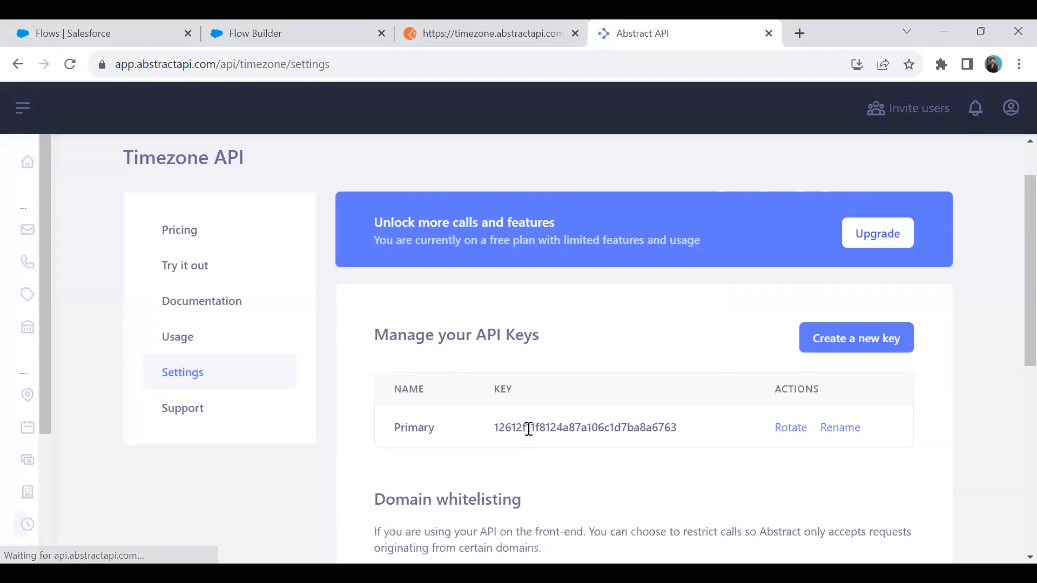
double_click(528, 428)
key("ctrl+c")
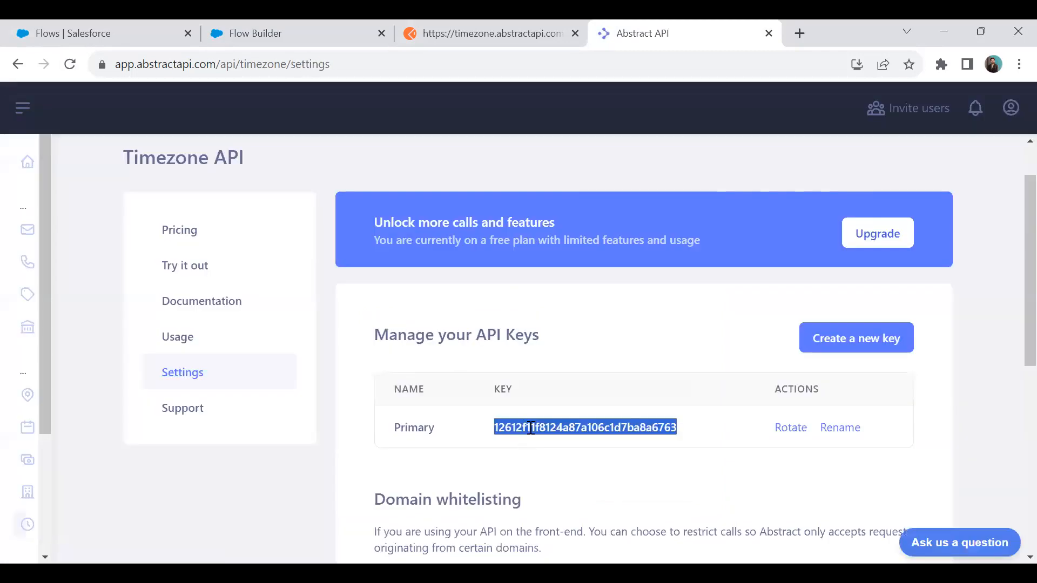
Paste the API key as the constant's value in Flow Builder and finish the resource
left_click(282, 32)
left_click(236, 426)
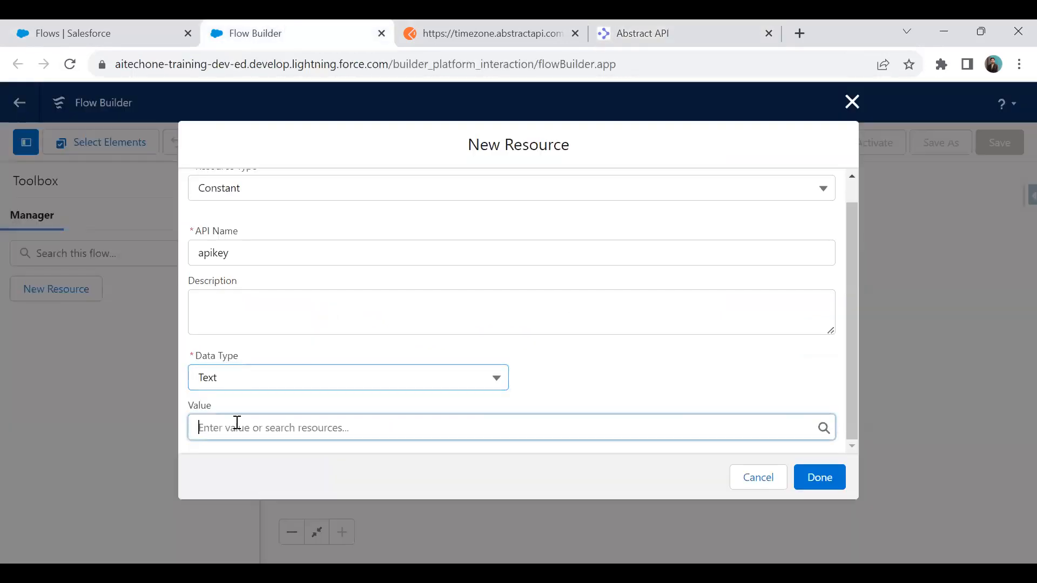
key("ctrl+v")
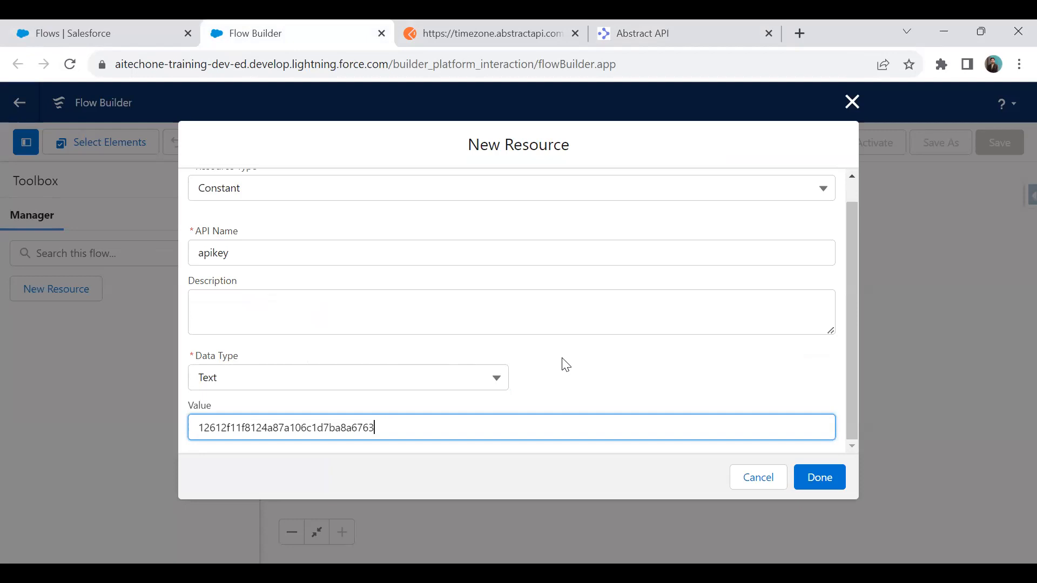
left_click(818, 480)
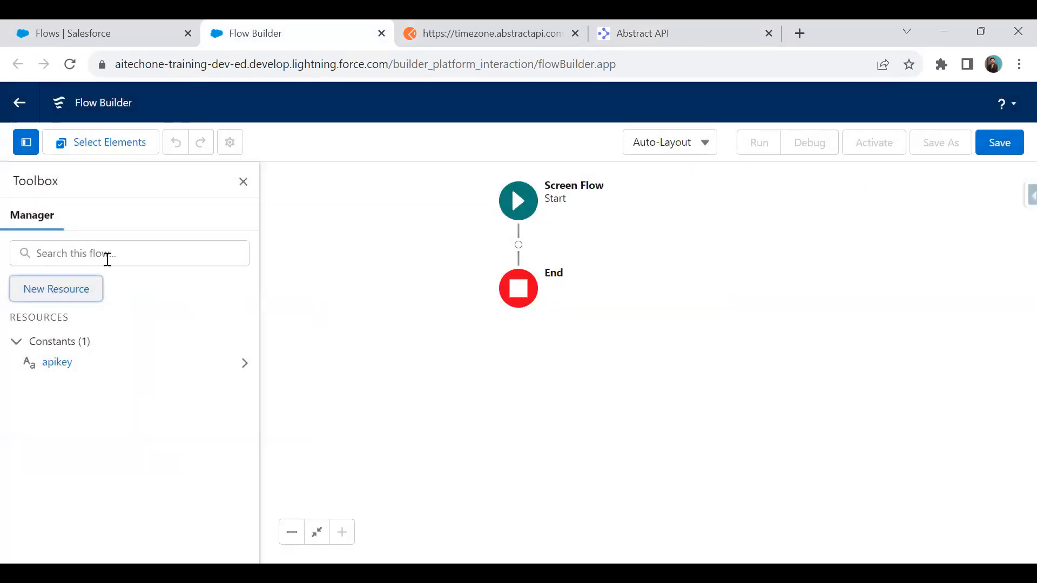
Start a new flow resource of type Variable with the API name recordId
left_click(72, 292)
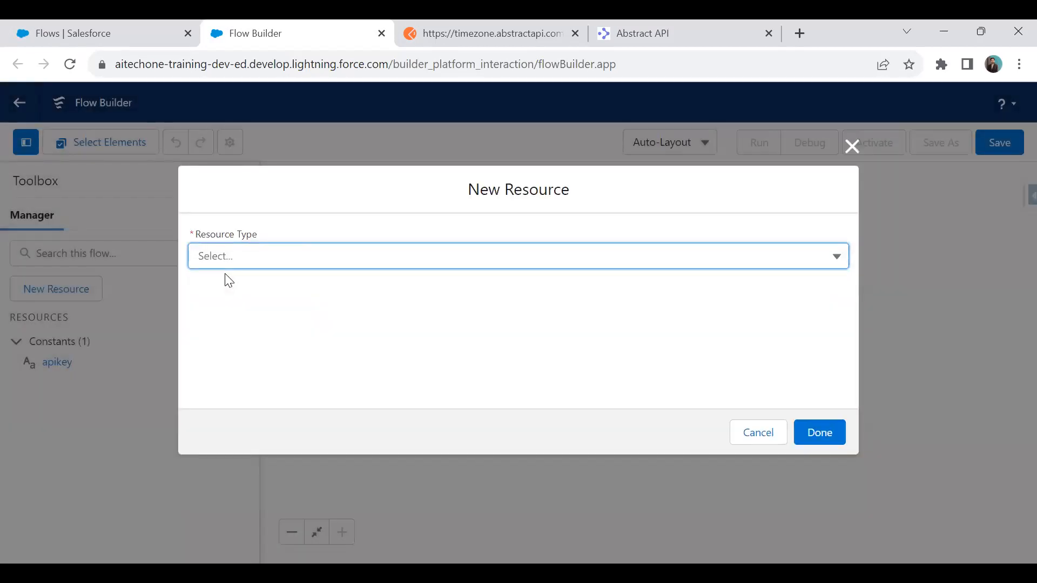
left_click(215, 260)
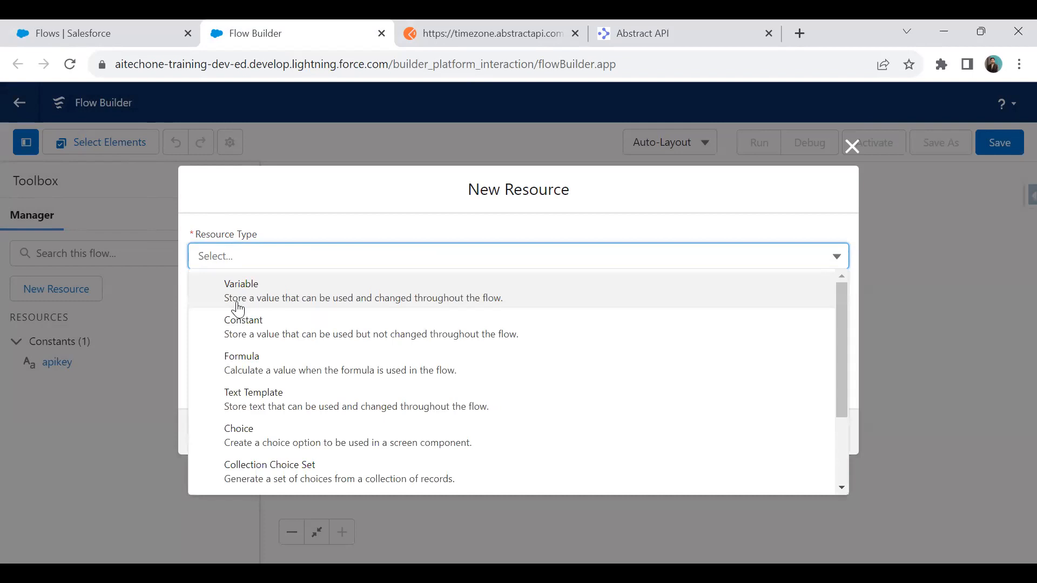
left_click(236, 301)
left_click(243, 293)
type("recrod")
key("BackSpace")
key("BackSpace")
key("BackSpace")
type("ordId")
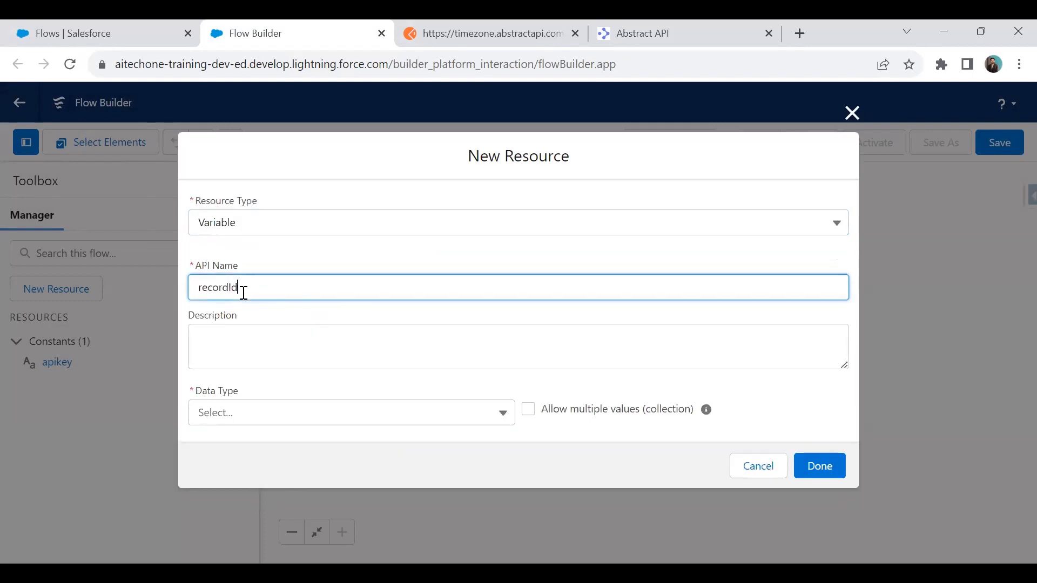
Make the recordId variable a Record of the Contact object, available for input, and finish the resource
left_click(229, 420)
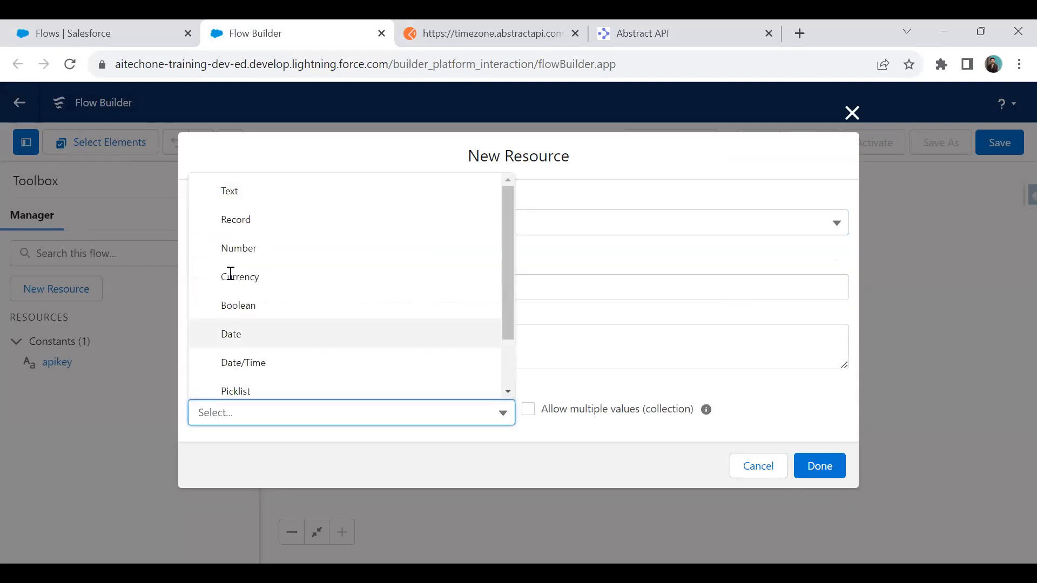
left_click(235, 226)
scroll(394, 363, "down", 2)
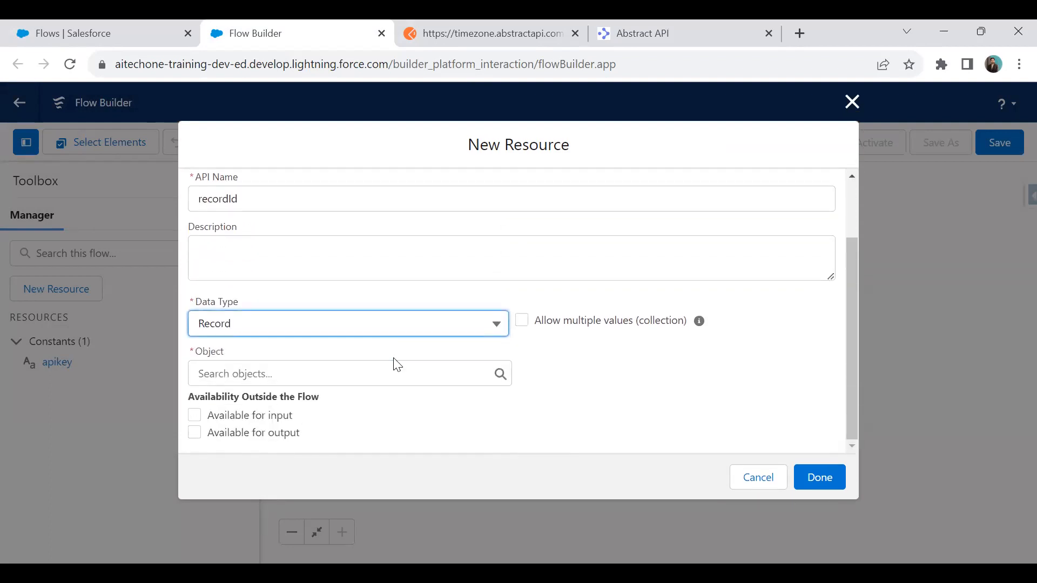
left_click(245, 378)
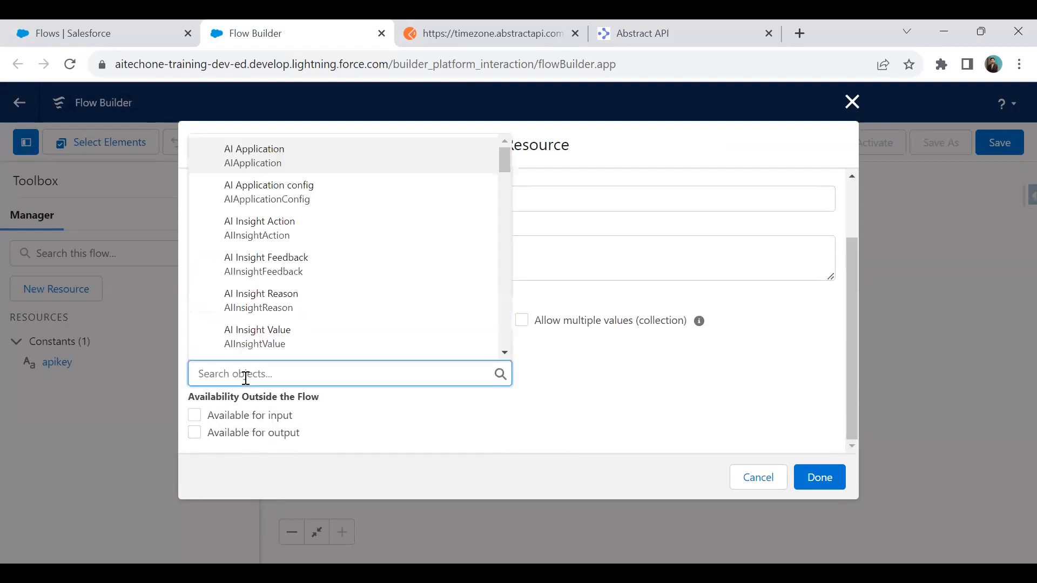
type("contact")
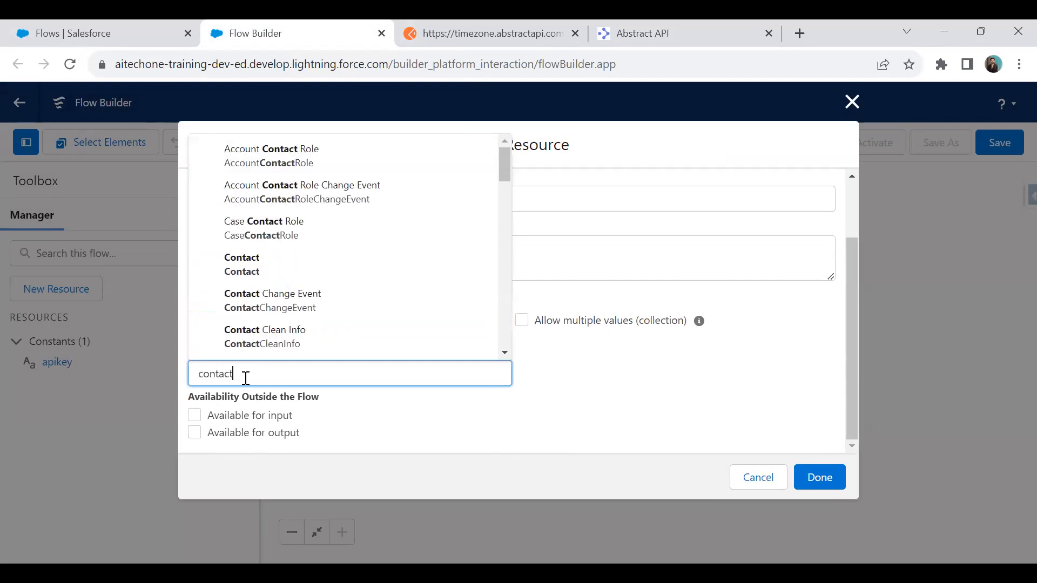
left_click(243, 265)
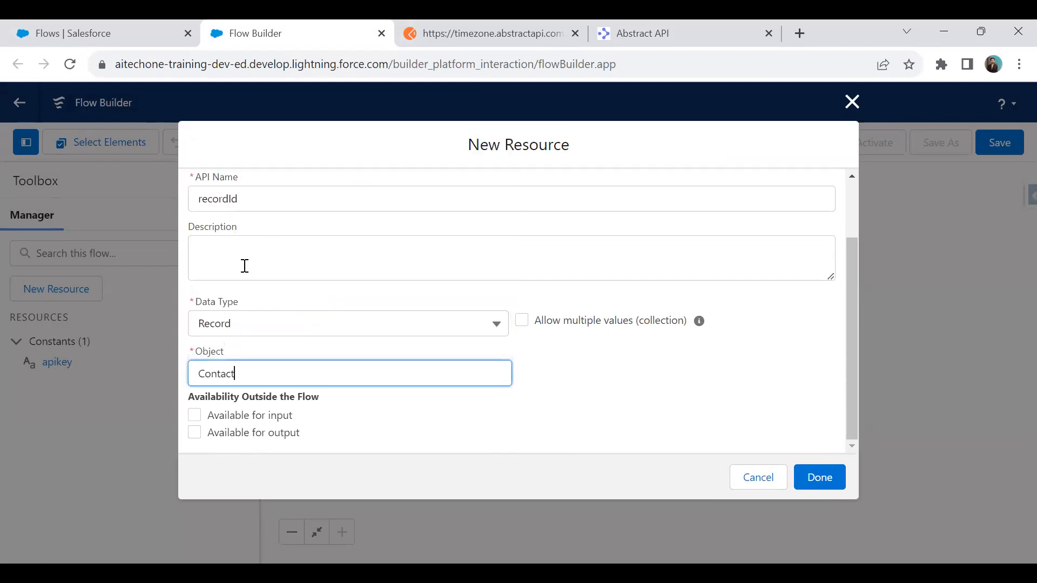
left_click(193, 418)
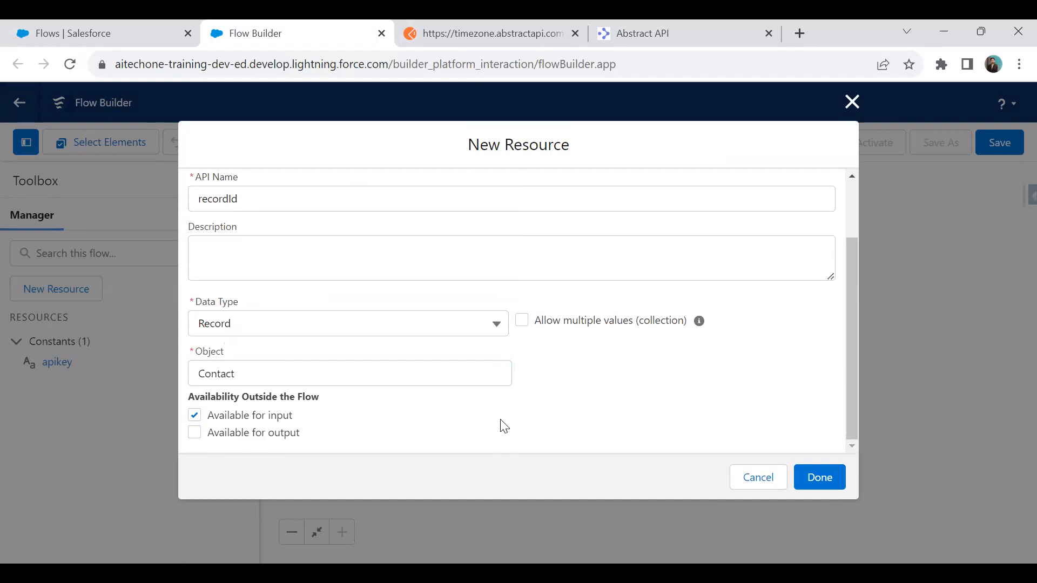
left_click(824, 479)
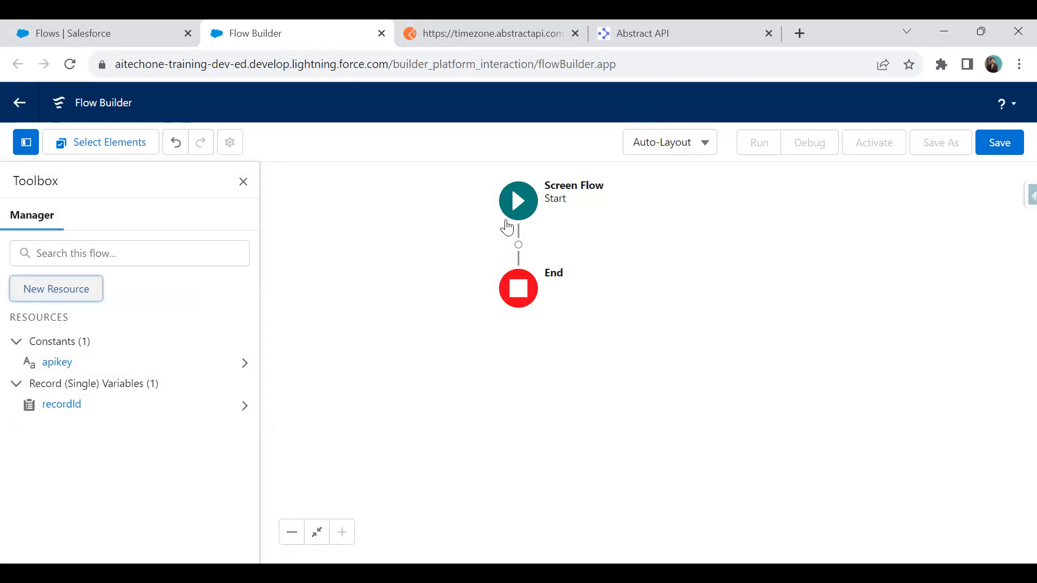
Add an Action element between Start and End and begin creating an HTTP callout for it
left_click(519, 246)
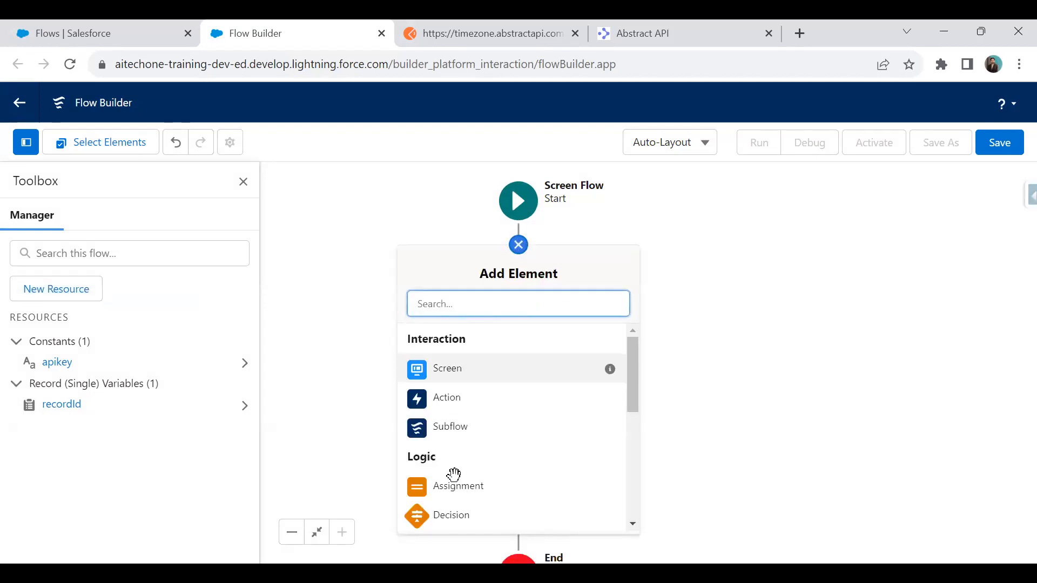
scroll(548, 381, "down", 5)
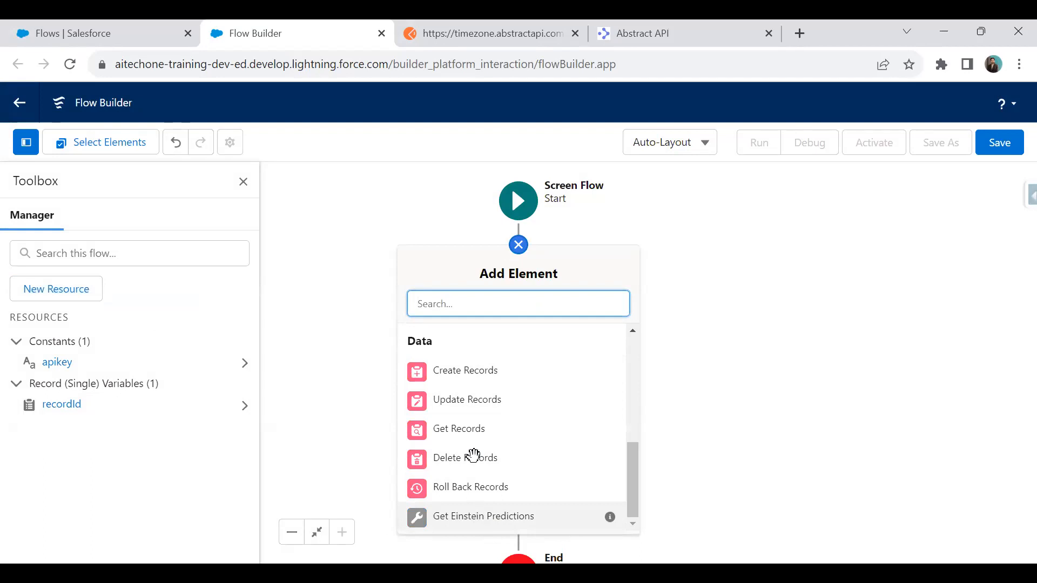
scroll(473, 432, "up", 5)
left_click(454, 400)
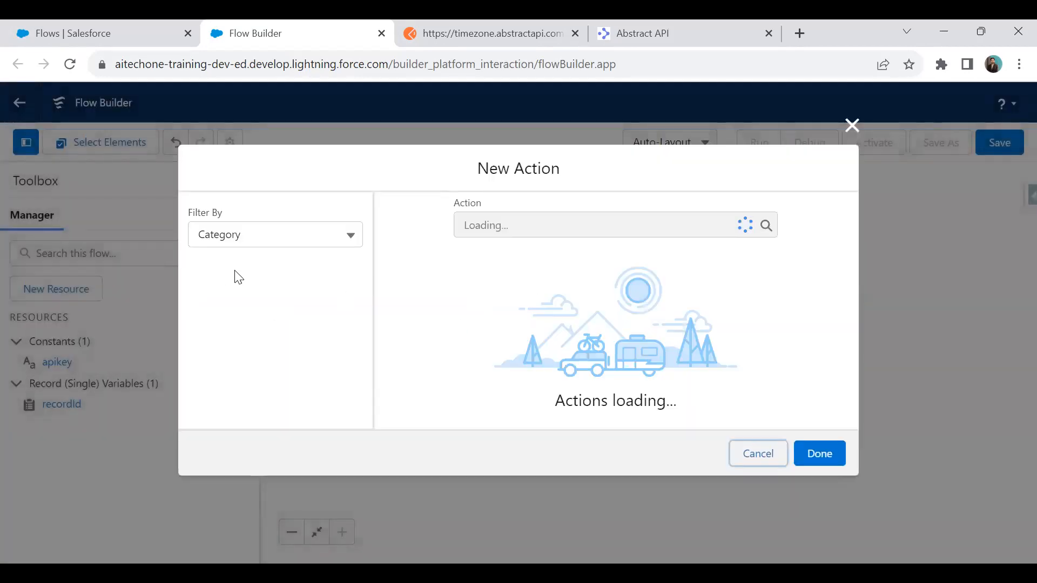
left_click(240, 213)
left_click(241, 242)
scroll(252, 319, "down", 5)
scroll(240, 427, "down", 5)
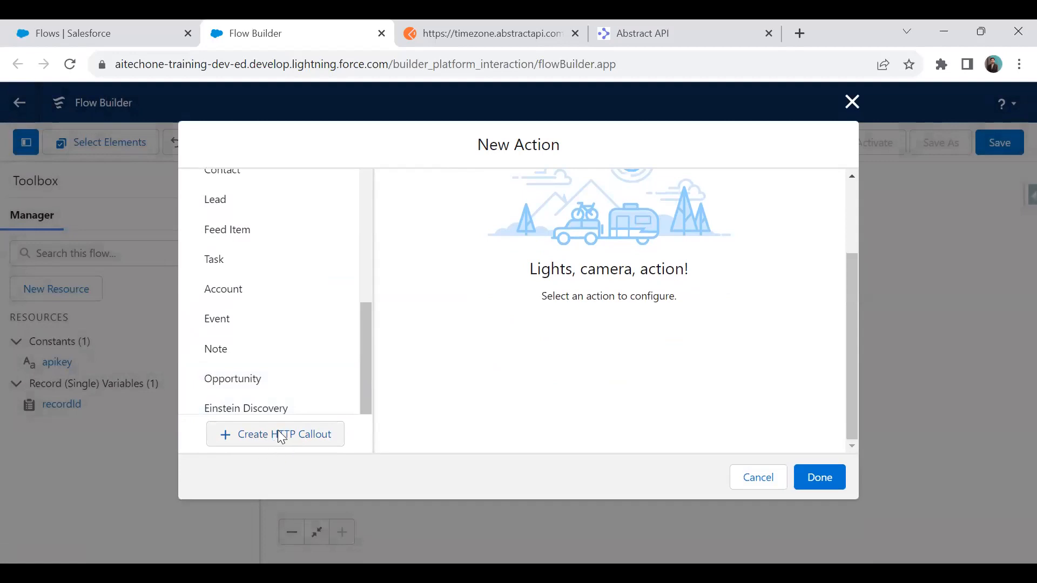
left_click(279, 435)
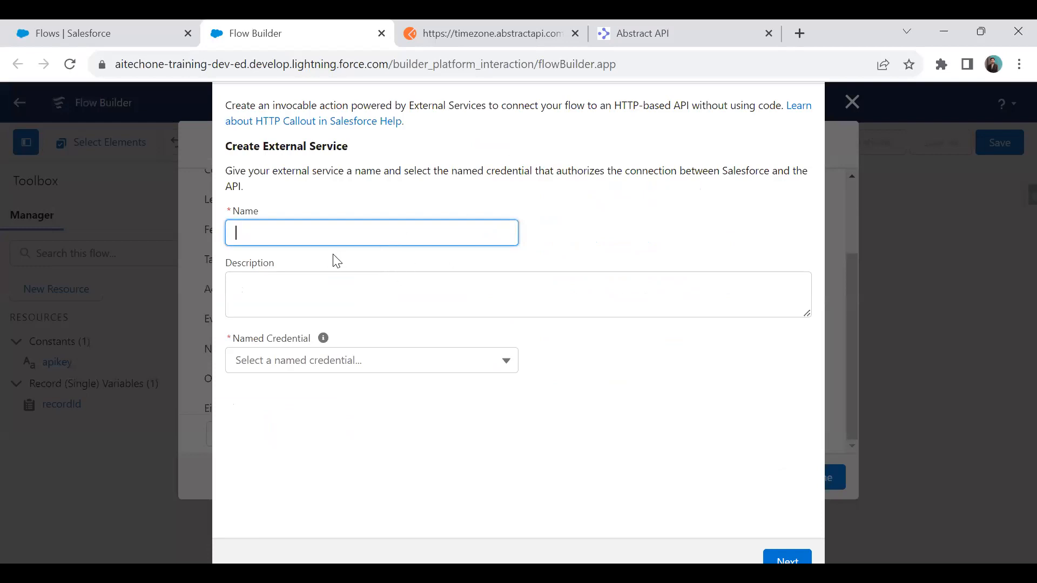
Name the external service AitechoneContactHttpCallout, assign the Contact TimeZone API Named Credential, and continue to the invocable action setup
type("Aitechone")
type("Contact")
type("HttpCallout")
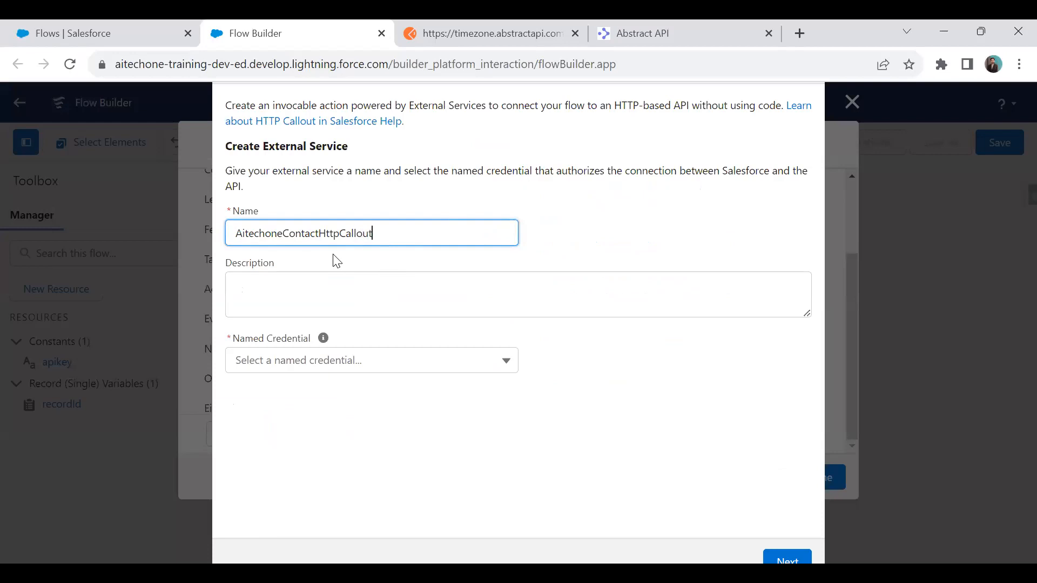
key("Tab")
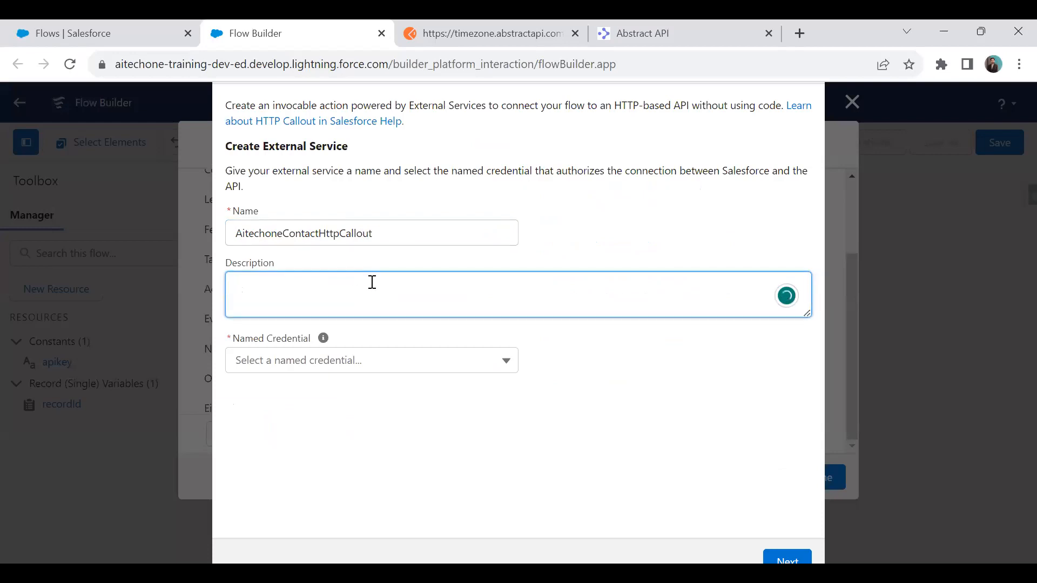
left_click(283, 362)
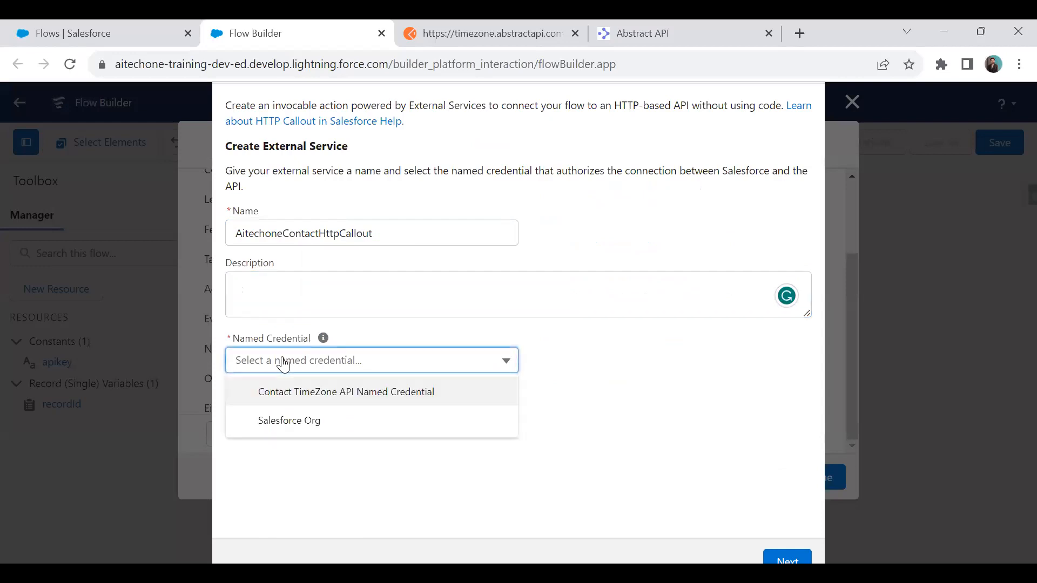
left_click(285, 398)
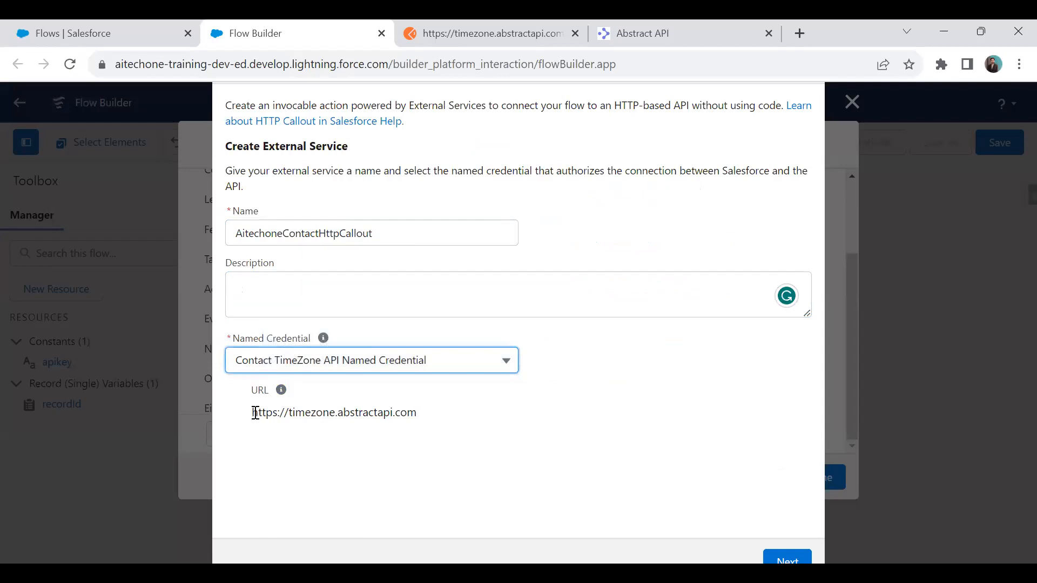
left_click_drag(252, 412, 441, 413)
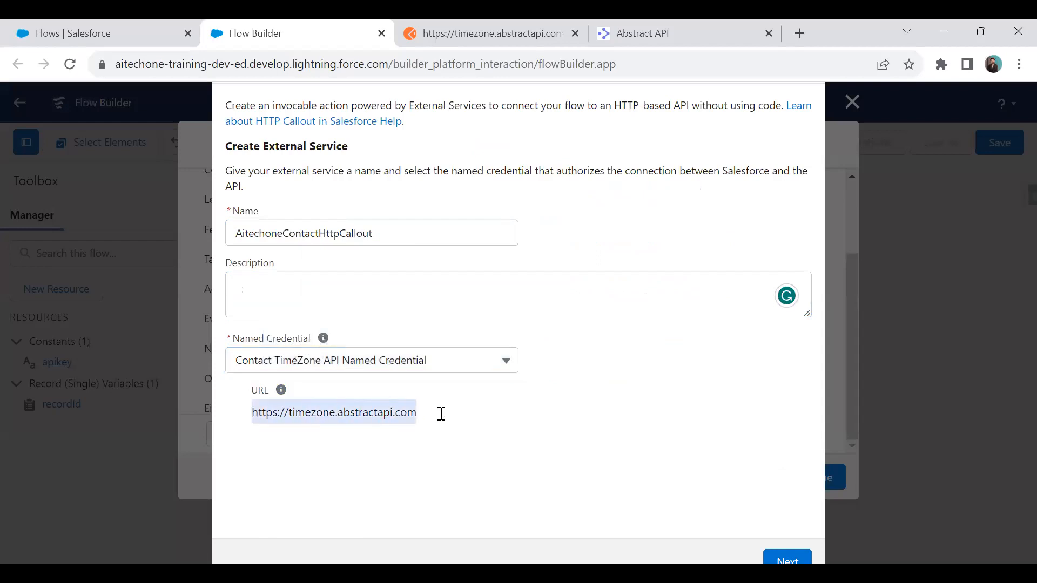
left_click(427, 453)
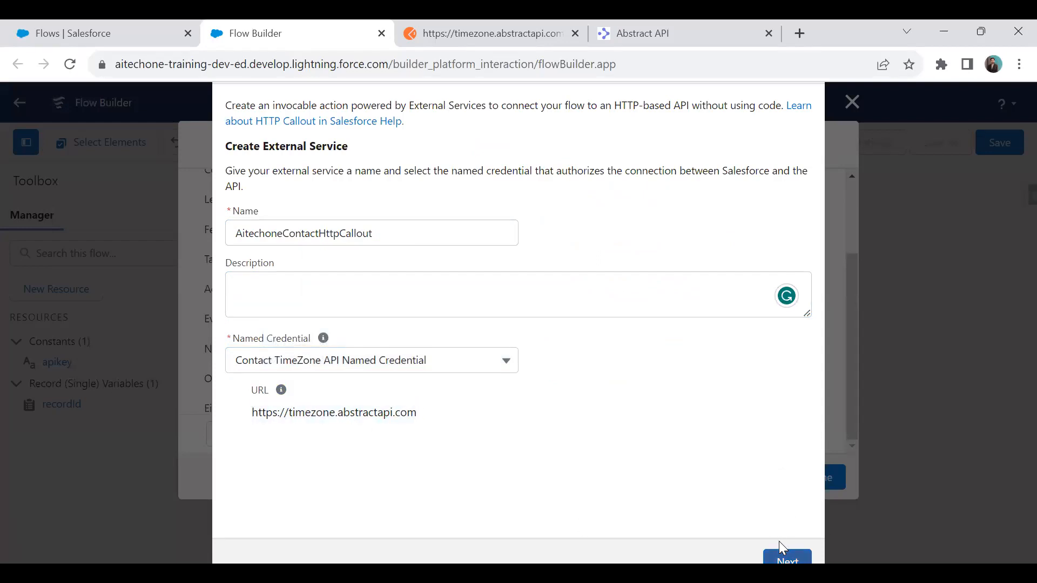
key("ctrl+minus")
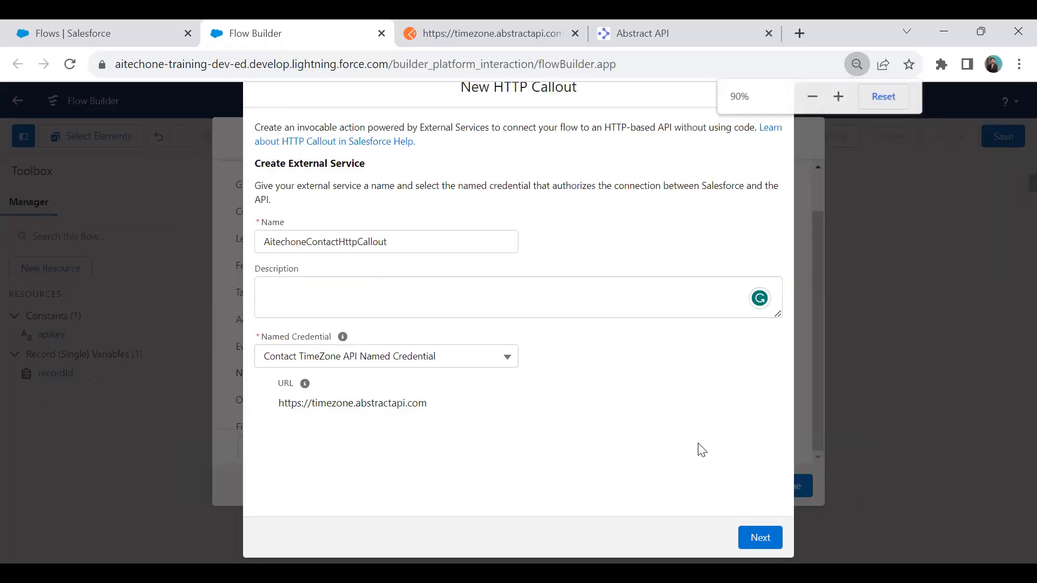
left_click(761, 538)
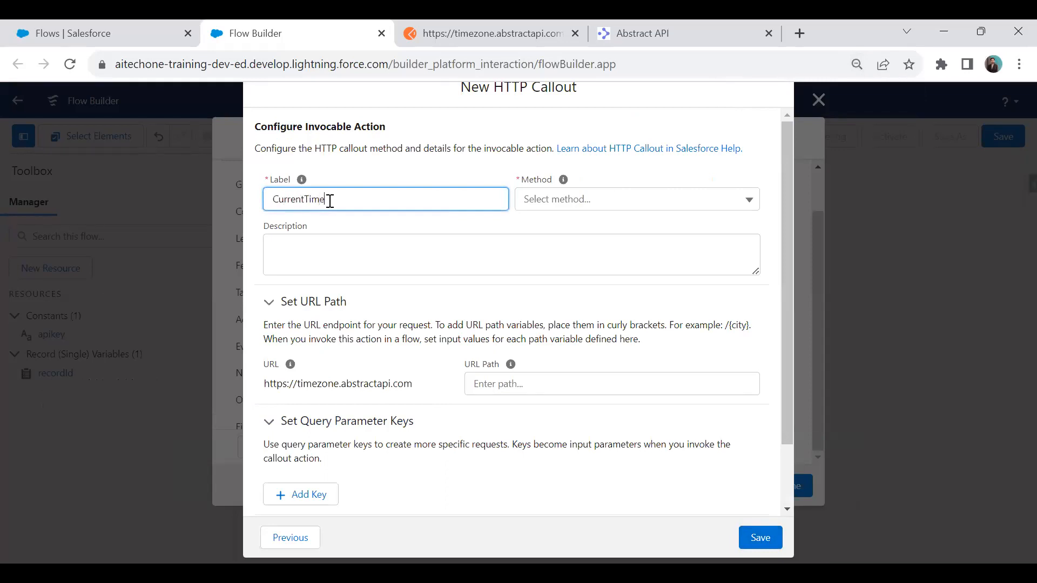
Label the invocable action CurrentTimeHttpCallout and set its method to GET
type("CurrentTime")
type("F")
key("Tab")
left_click(574, 200)
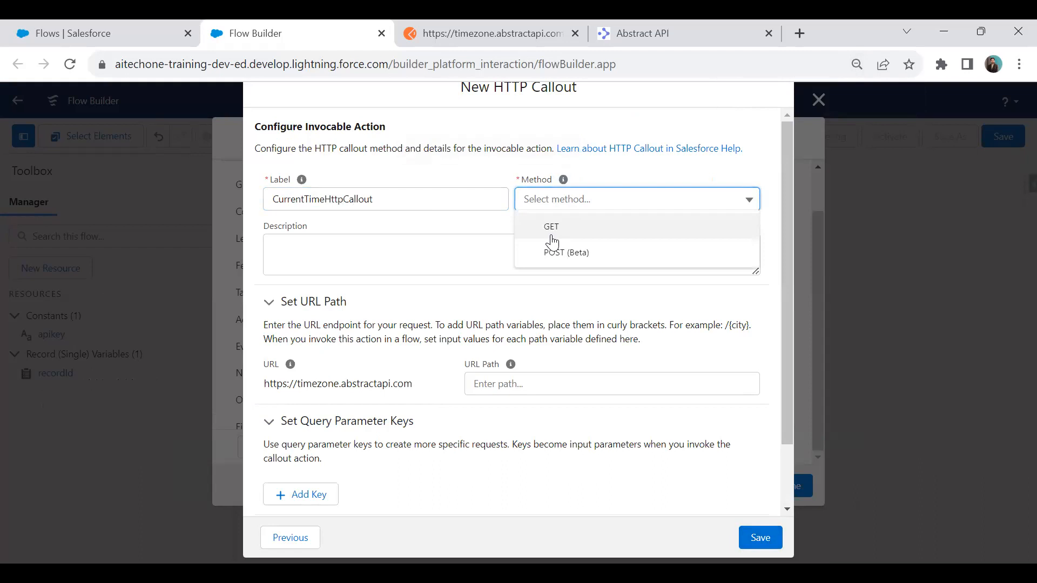
left_click(553, 236)
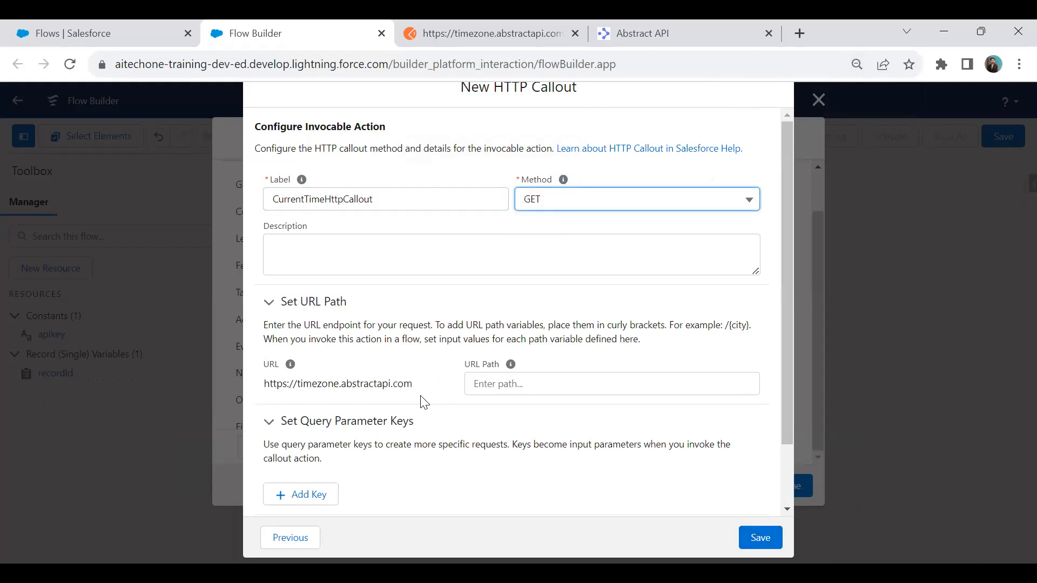
Copy the path /v1/current_time/ from the Abstract API Timezone tester's sample request into the callout's URL Path in Flow Builder
left_click(696, 31)
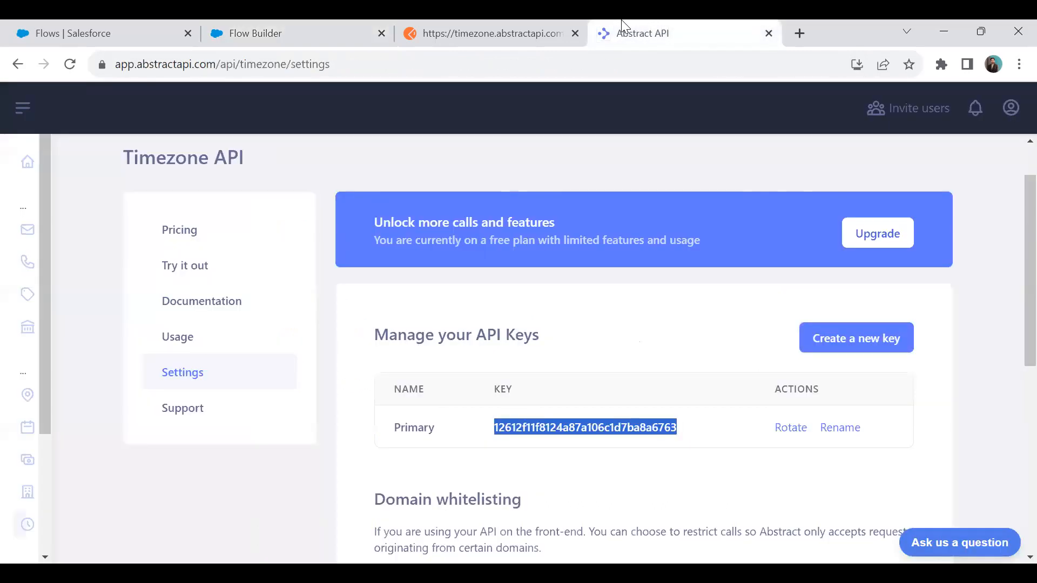
left_click(196, 269)
scroll(574, 362, "down", 3)
left_click(575, 363)
left_click_drag(575, 363, 661, 363)
key("ctrl+c")
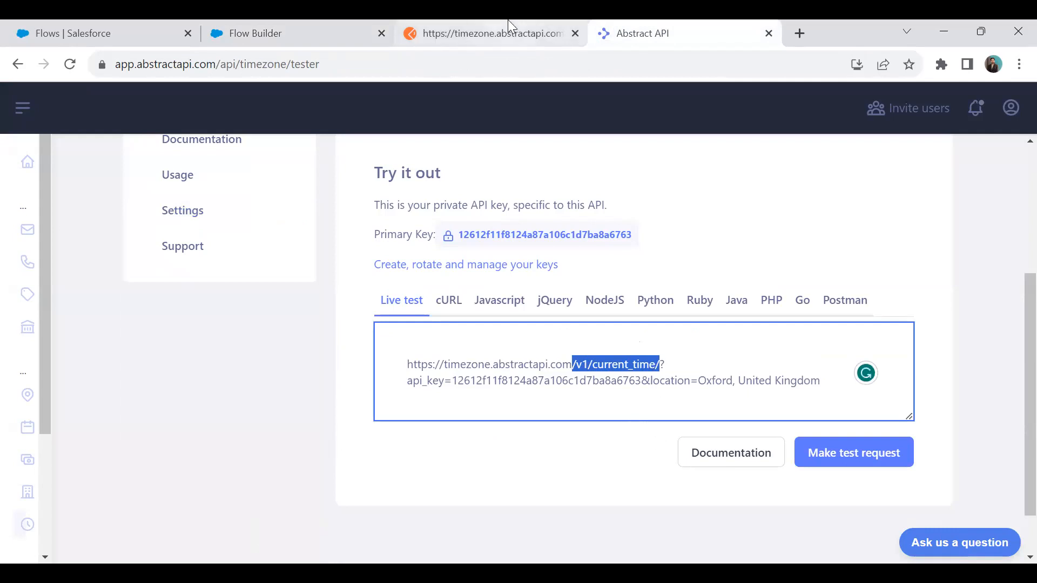
left_click(324, 34)
left_click(534, 382)
key("ctrl+v")
scroll(513, 377, "down", 2)
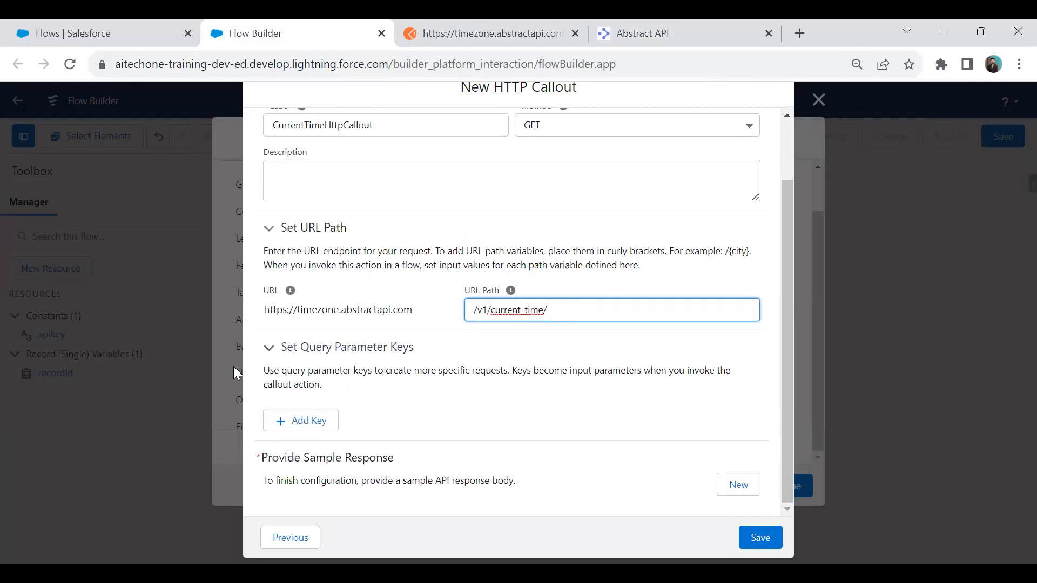
Check the parameter names in the Abstract API sample request and add a required String query parameter key named api_key
left_click(659, 30)
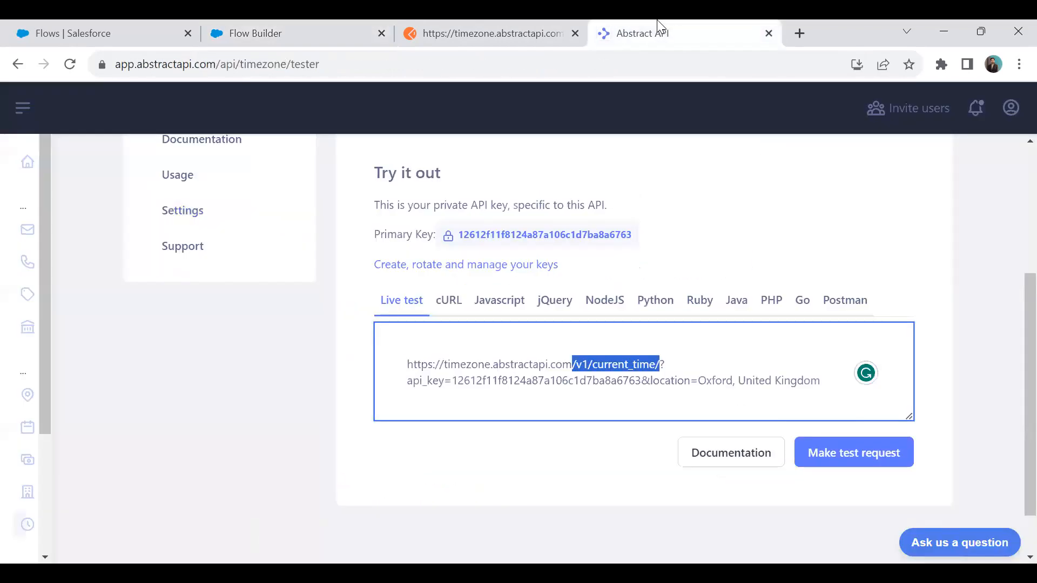
left_click(547, 405)
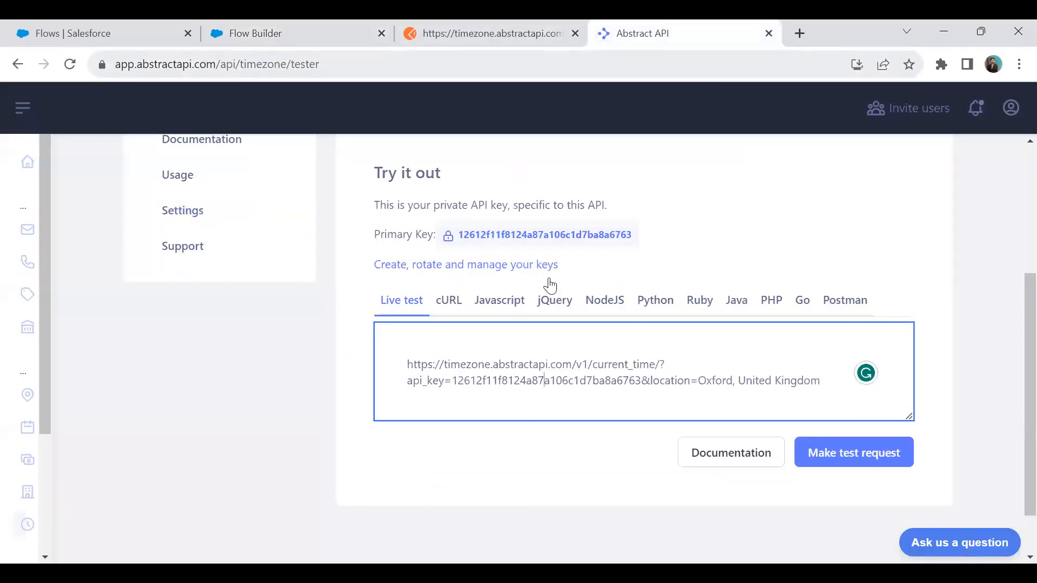
double_click(409, 388)
double_click(666, 379)
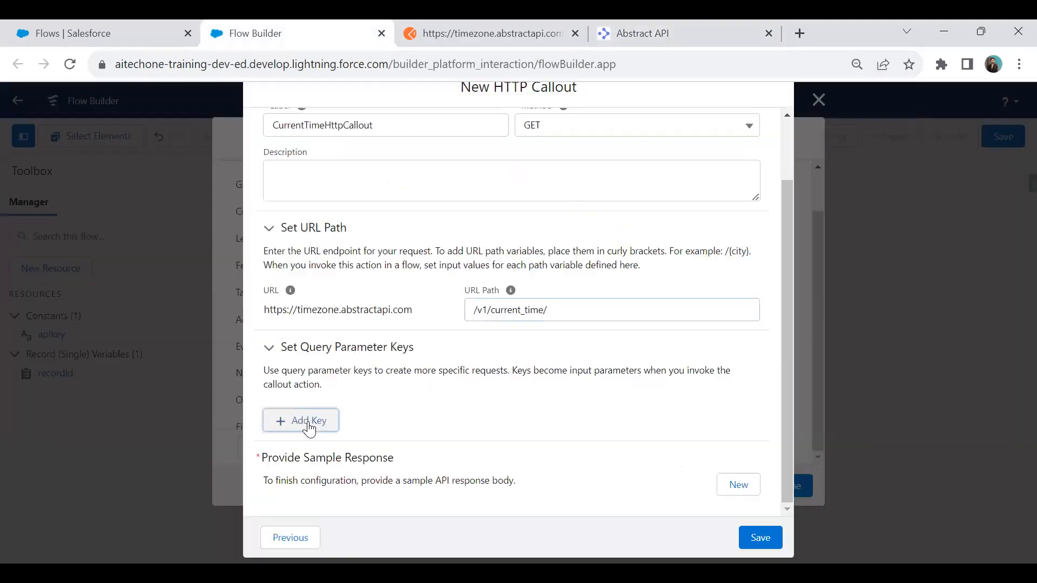
left_click(308, 424)
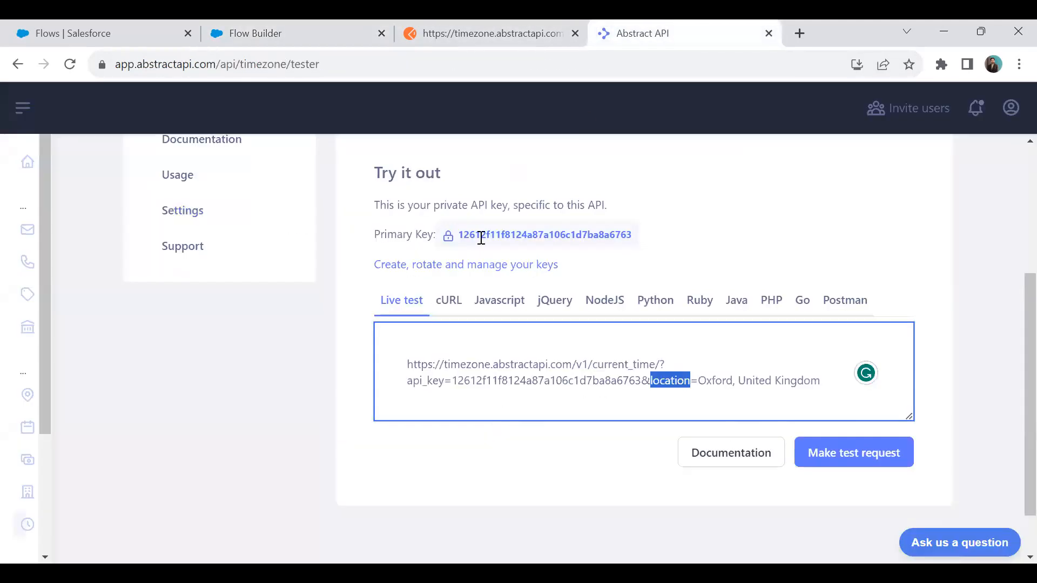
left_click(294, 33)
left_click(317, 422)
type("api_key")
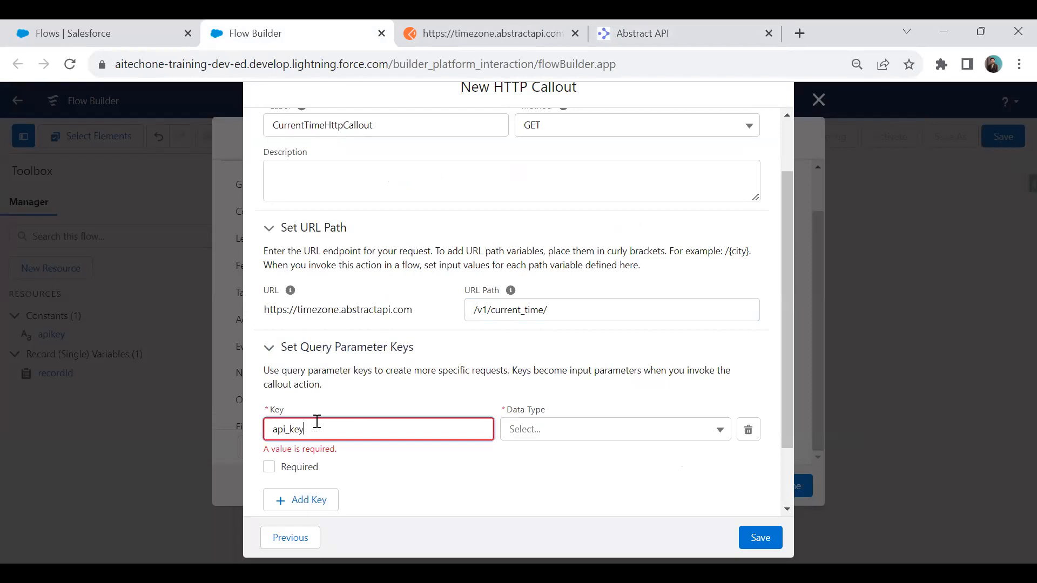
left_click(266, 469)
left_click(270, 453)
left_click(521, 430)
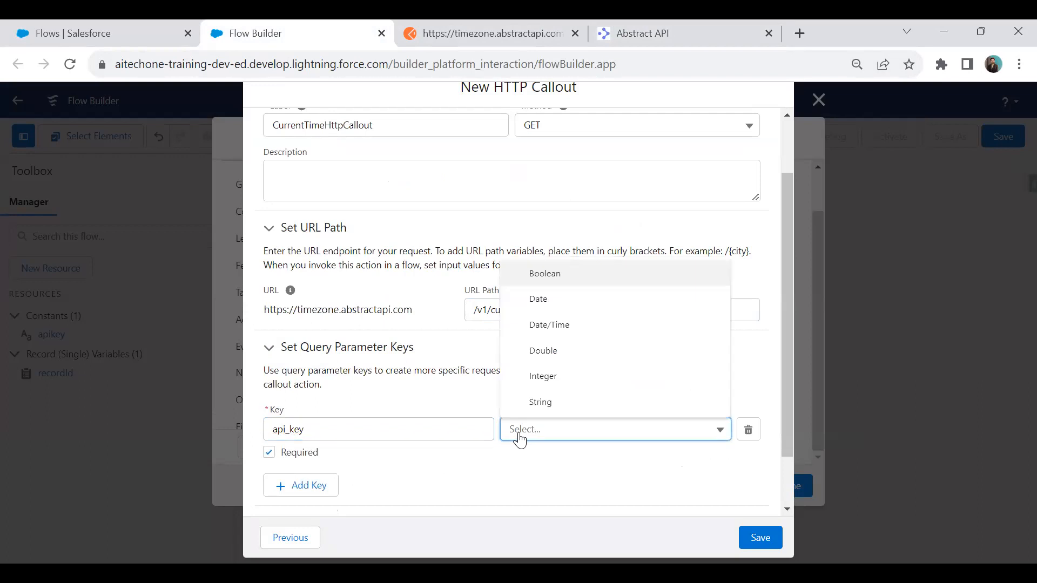
left_click(544, 404)
Add a second required query parameter key named location with data type String, checking its name against the Abstract API sample request
left_click(312, 486)
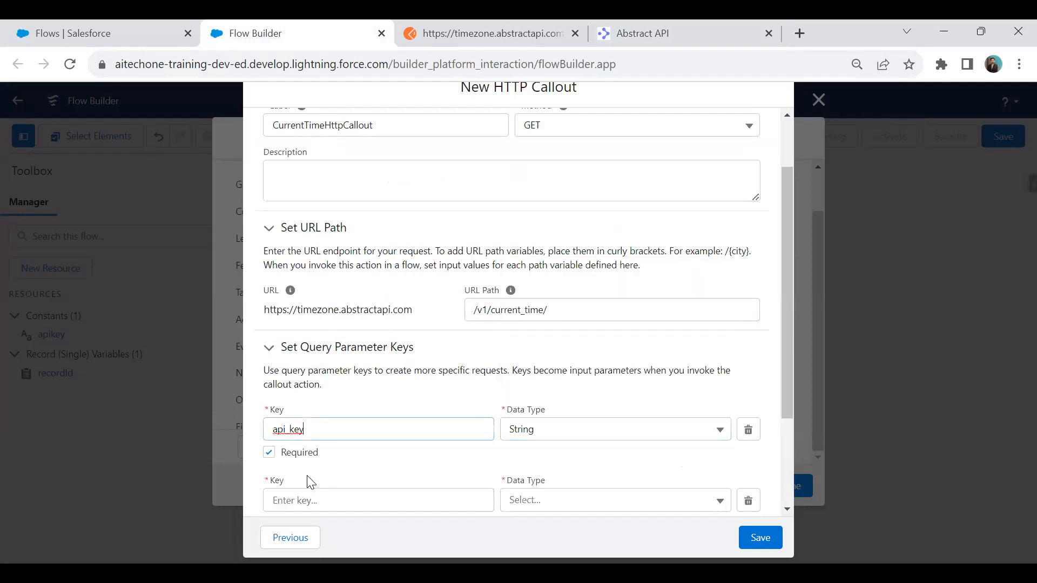
scroll(318, 475, "down", 3)
left_click(269, 387)
left_click(292, 364)
type("location")
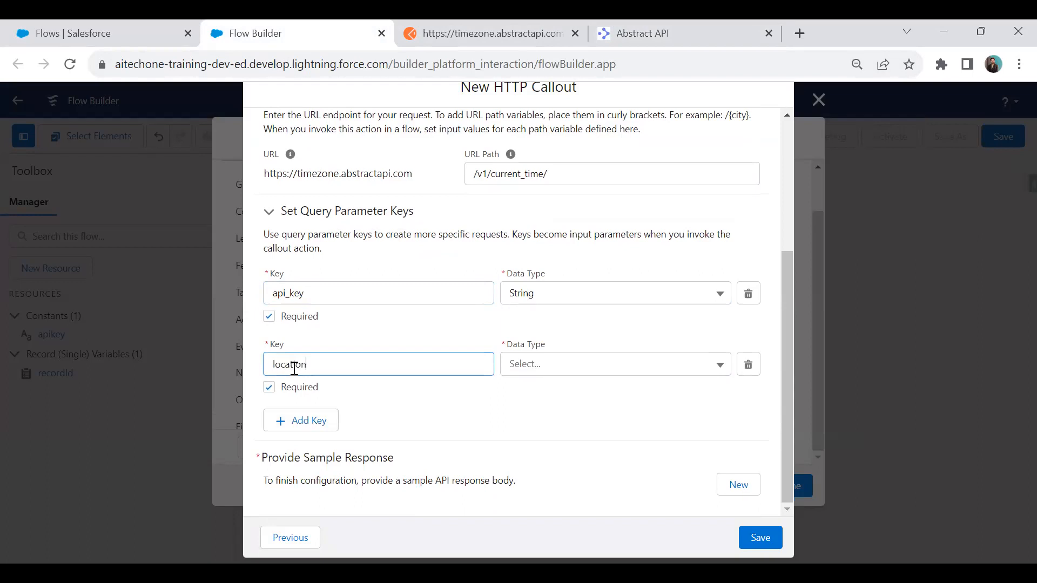
left_click(678, 28)
left_click(655, 385)
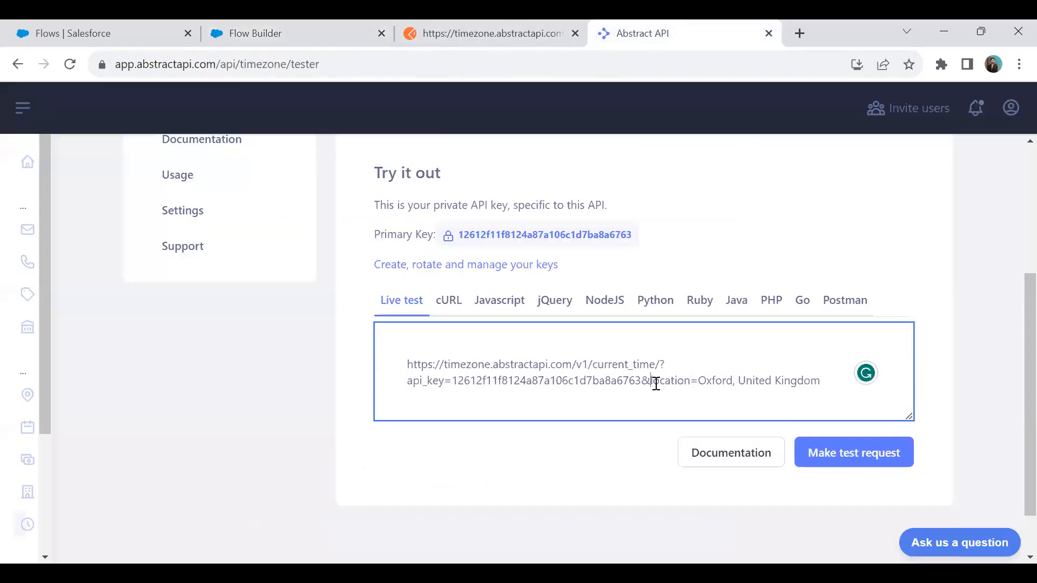
left_click_drag(650, 381, 692, 380)
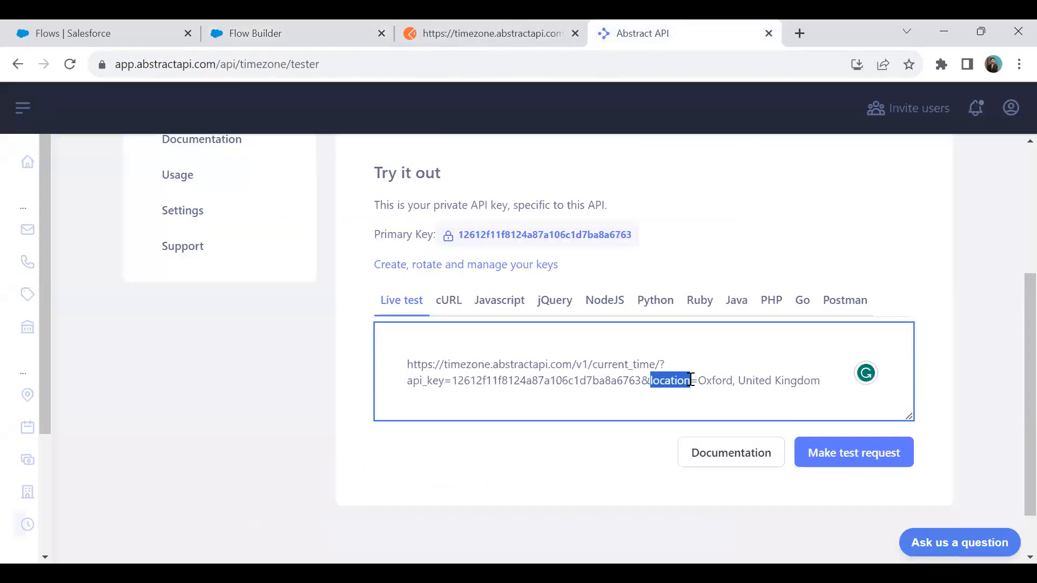
left_click(286, 28)
left_click(578, 365)
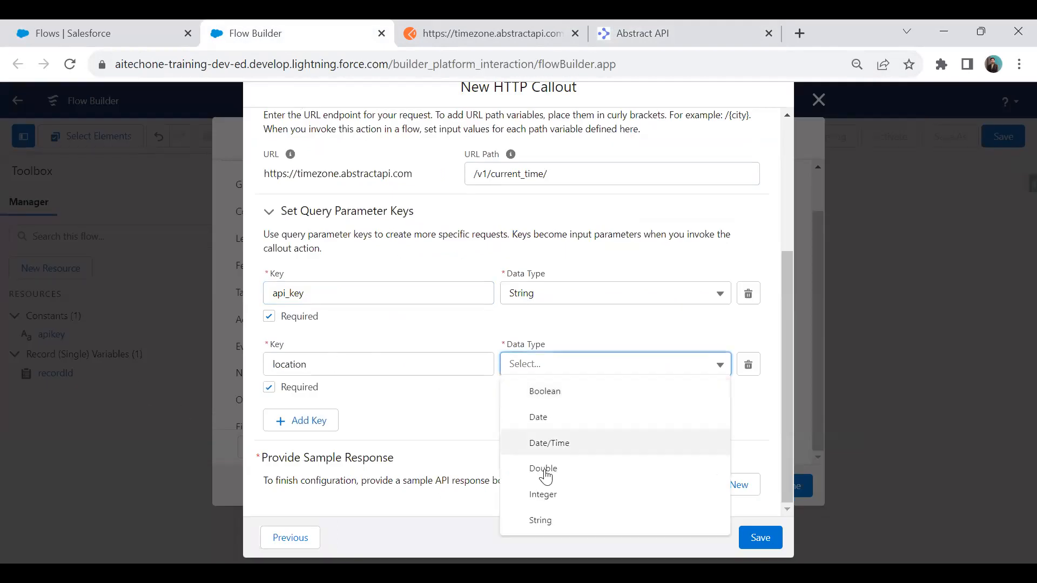
left_click(542, 520)
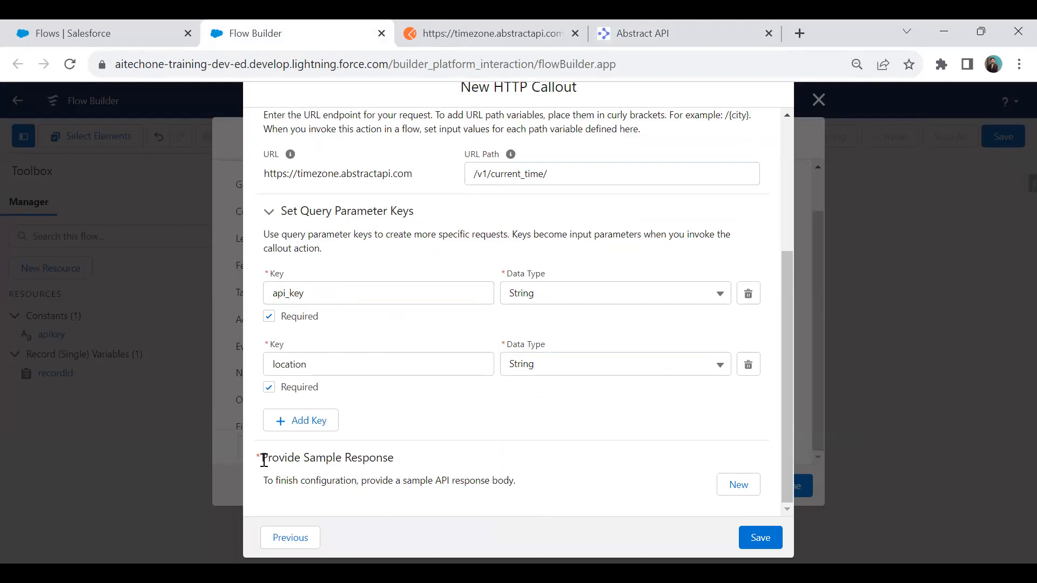
Begin a new sample response for the callout, run a test request in the Abstract API tester, and copy the returned JSON
left_click(736, 488)
left_click(617, 22)
scroll(764, 495, "down", 2)
left_click(851, 402)
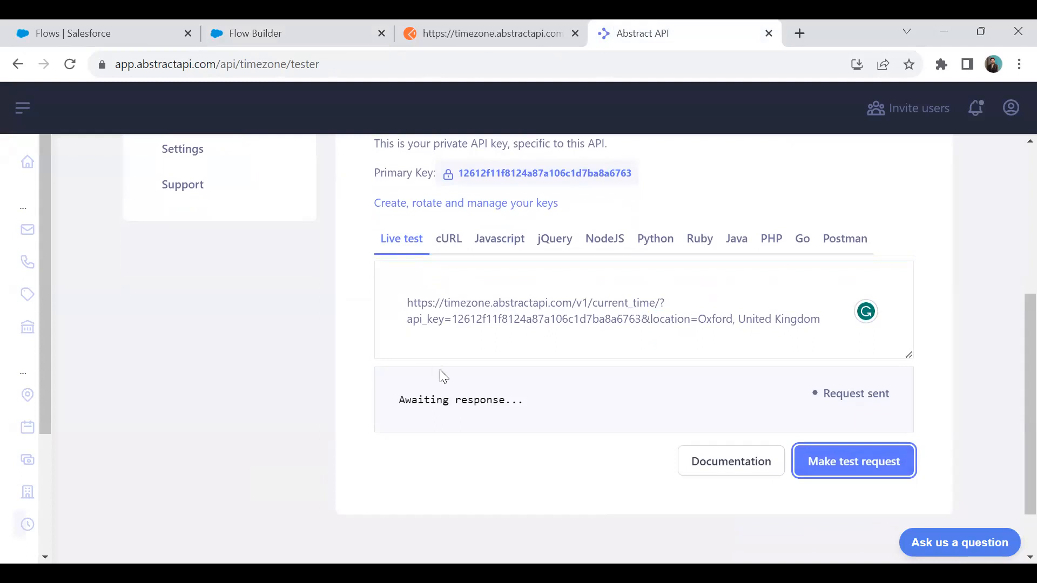
scroll(440, 370, "down", 2)
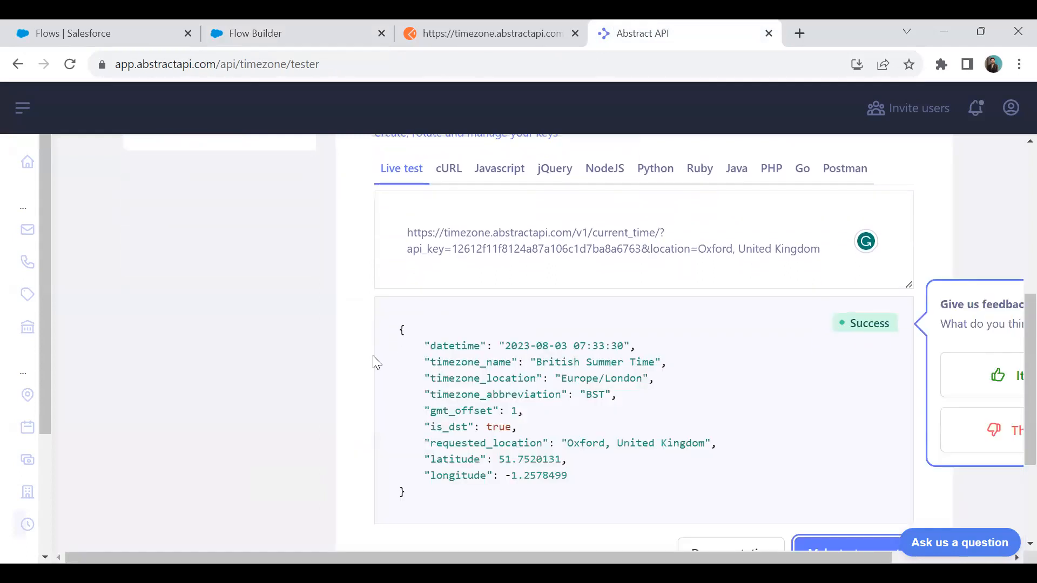
left_click_drag(391, 334, 460, 489)
key("ctrl+c")
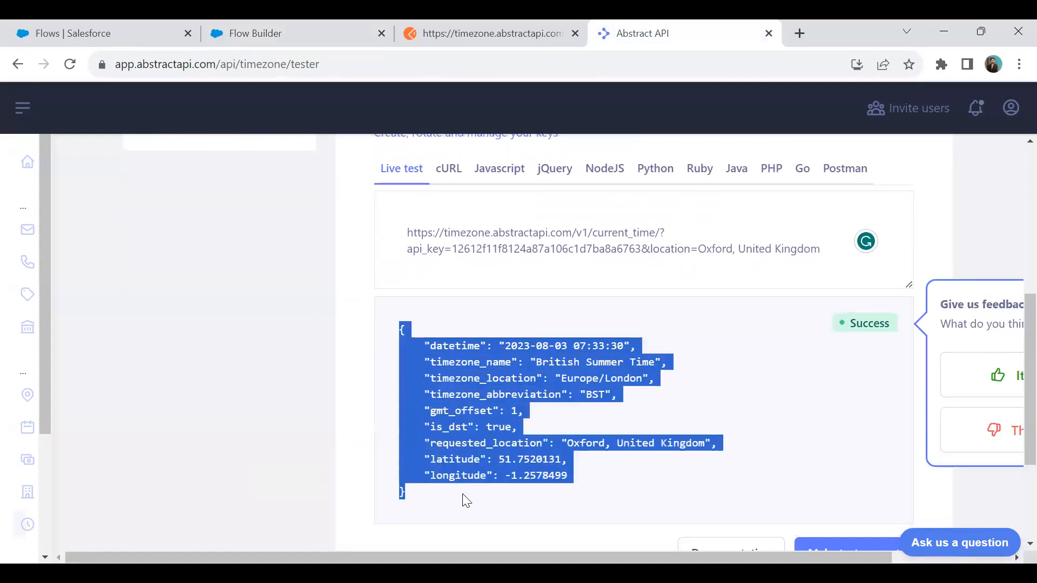
Provide the copied JSON as the sample response in Flow Builder, review its data structure, and save the HTTP callout
left_click(297, 34)
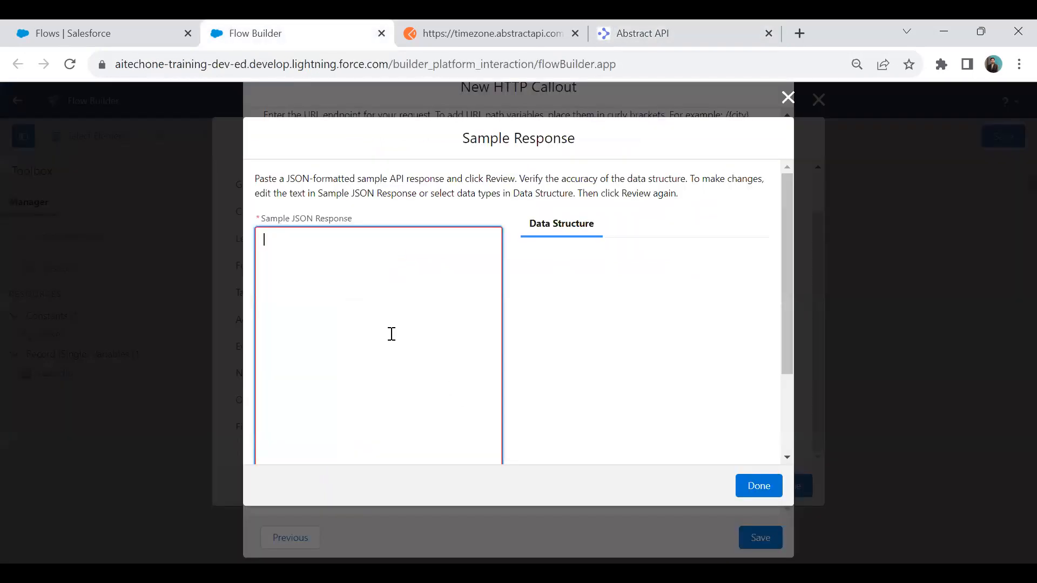
key("ctrl+v")
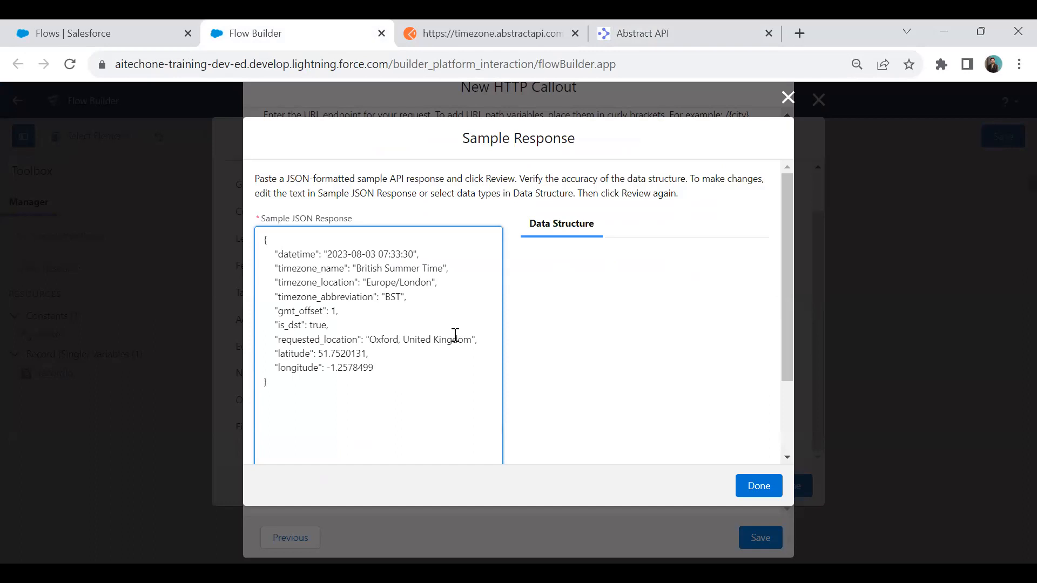
scroll(455, 335, "down", 2)
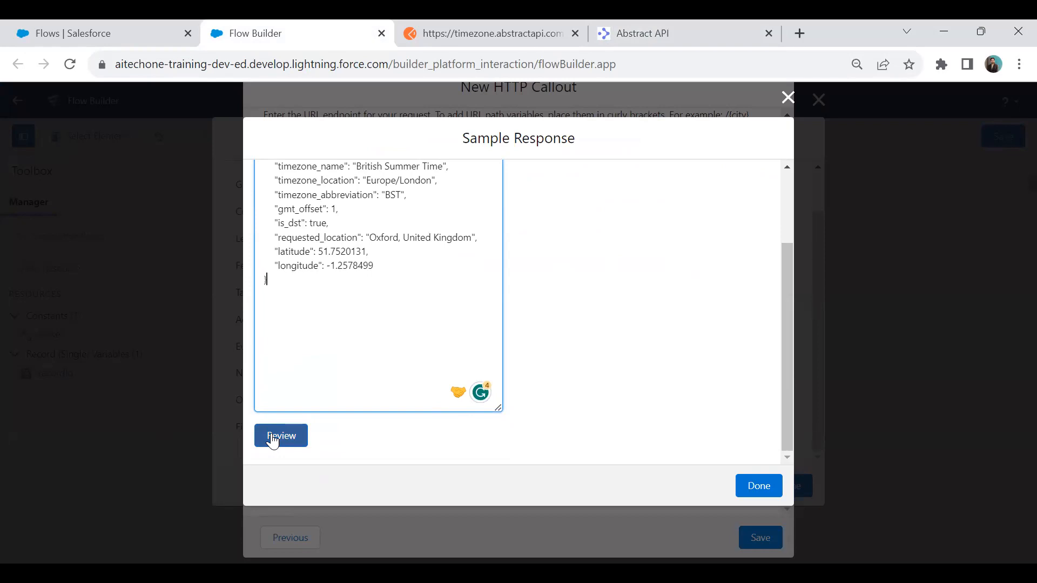
left_click(273, 440)
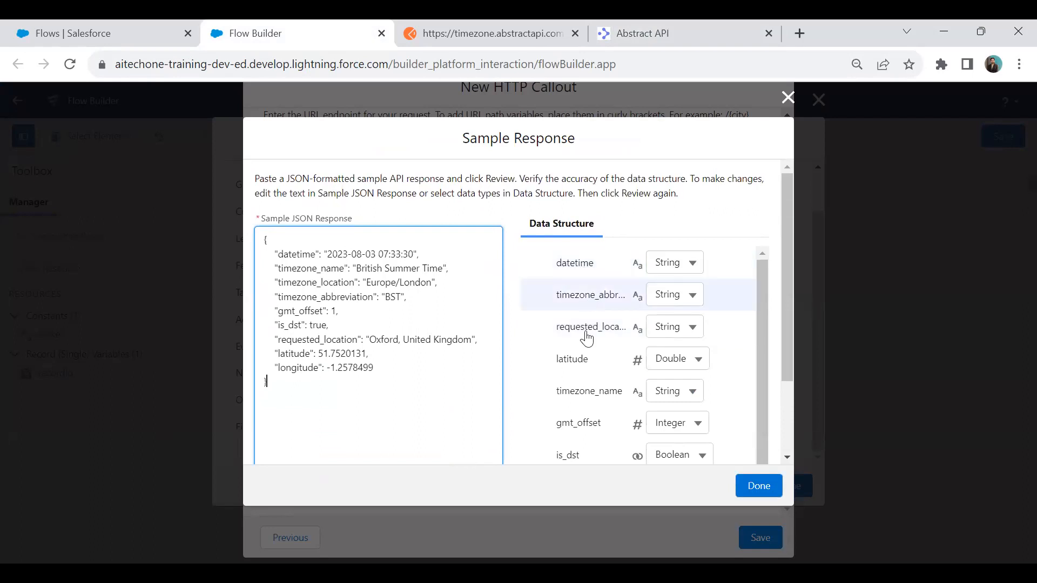
scroll(575, 378, "down", 4)
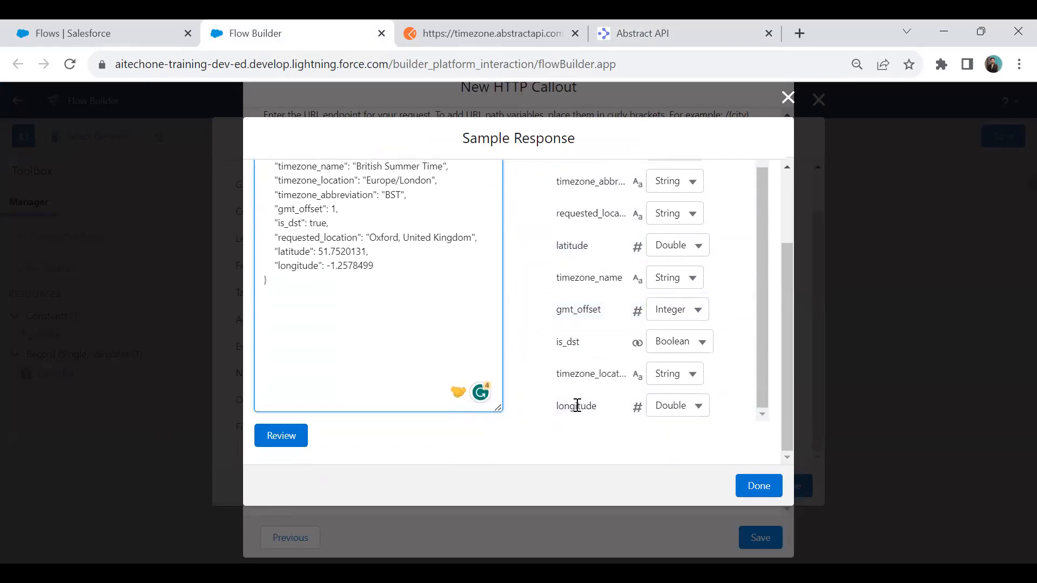
left_click(754, 490)
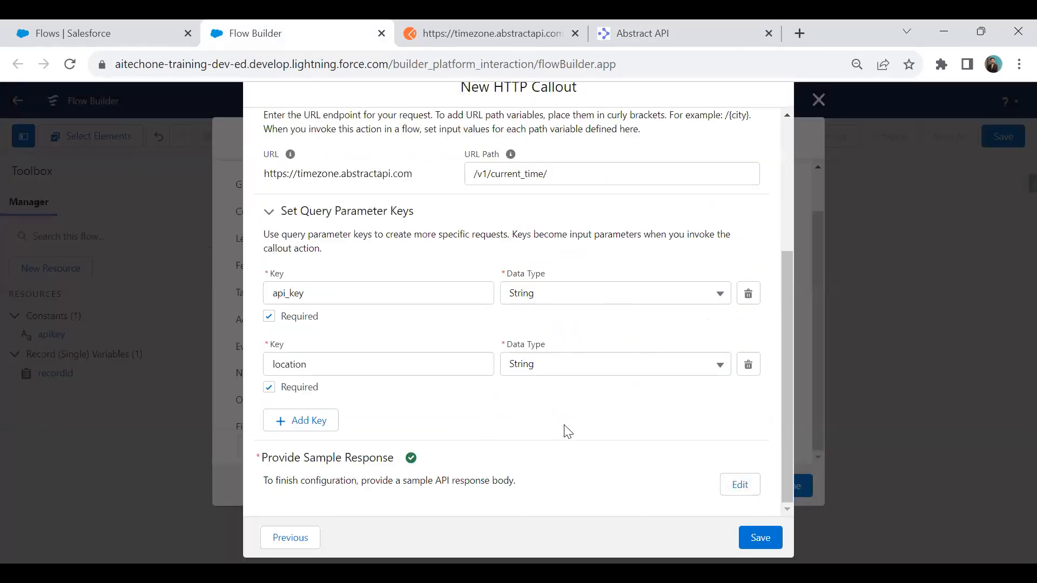
left_click(760, 538)
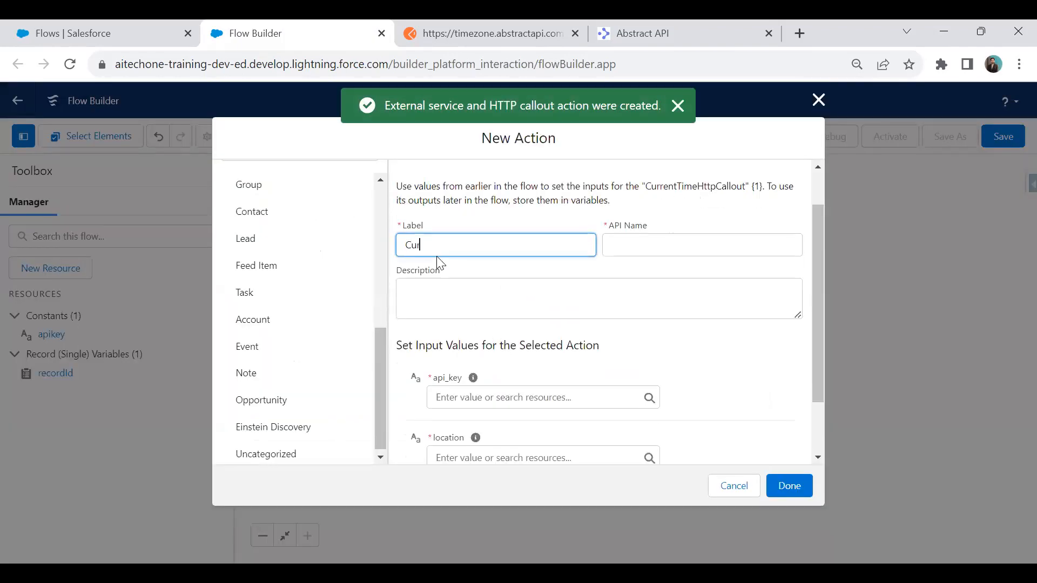
Label the new action CurrentTimeZoneHttpCall and set its api_key input to the apikey constant
type("entTimeZoneHttpCall")
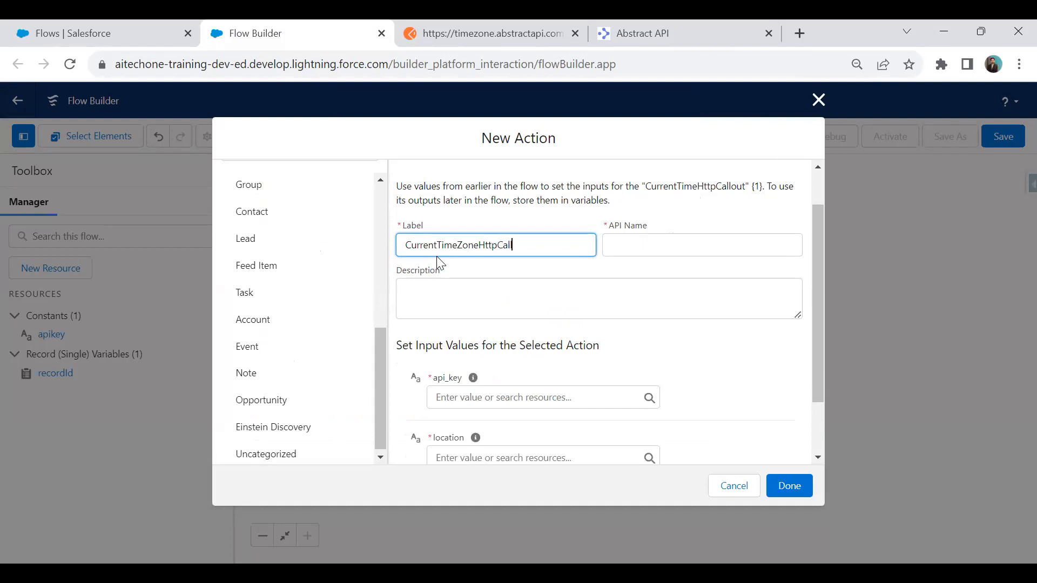
key("Tab")
scroll(539, 289, "down", 2)
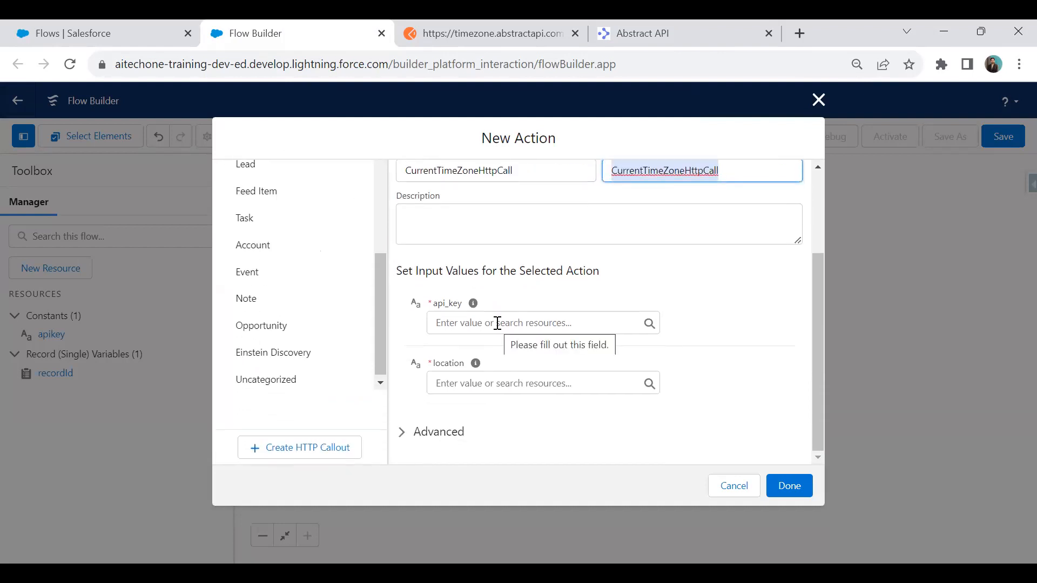
left_click(497, 323)
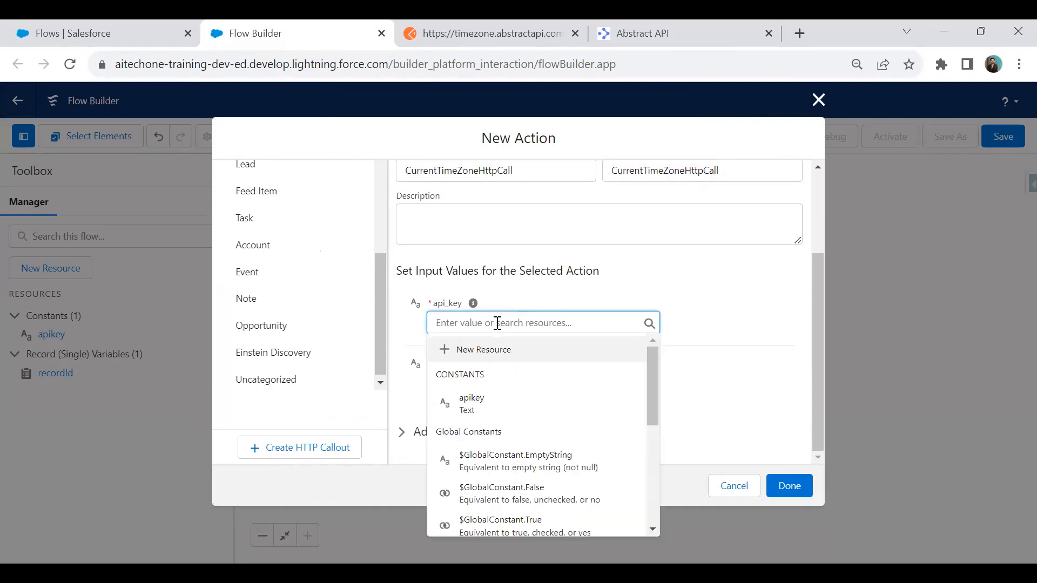
left_click(482, 406)
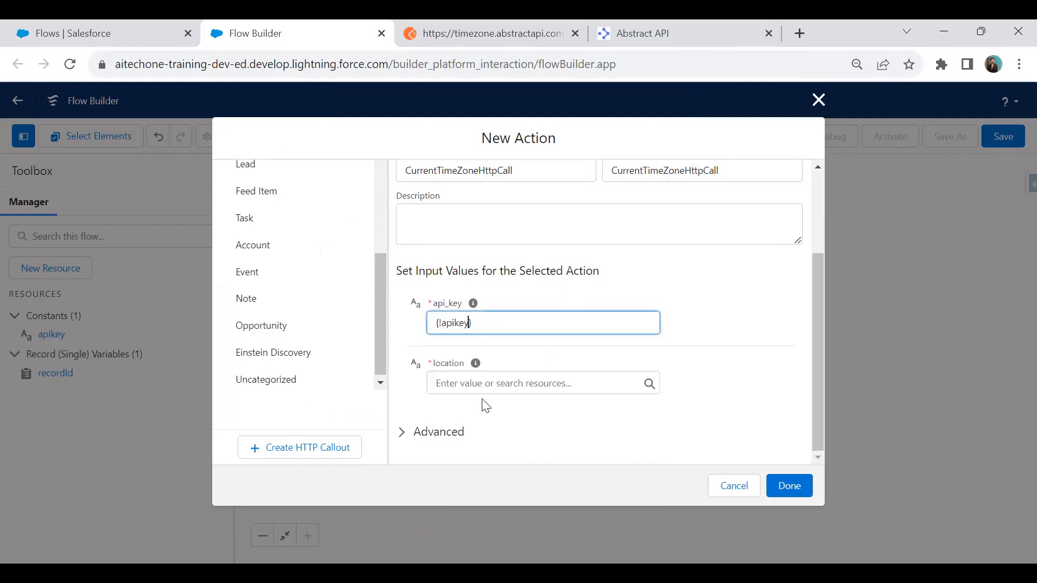
Examine how the location value combines city and country in the Abstract API sample request, and return to the action in Flow Builder
left_click(651, 30)
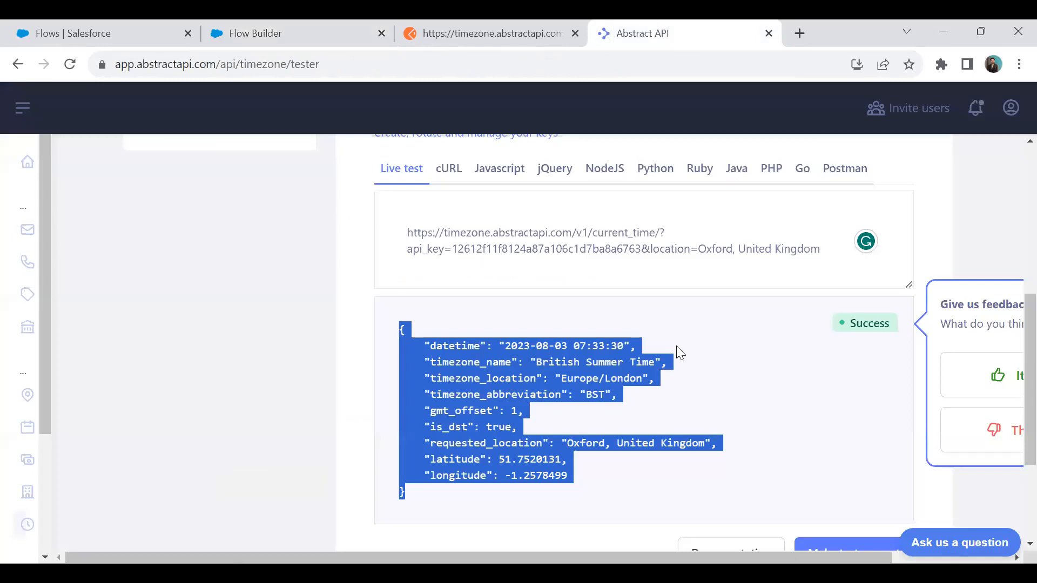
scroll(680, 324, "up", 2)
left_click(698, 330)
left_click_drag(698, 330, 728, 329)
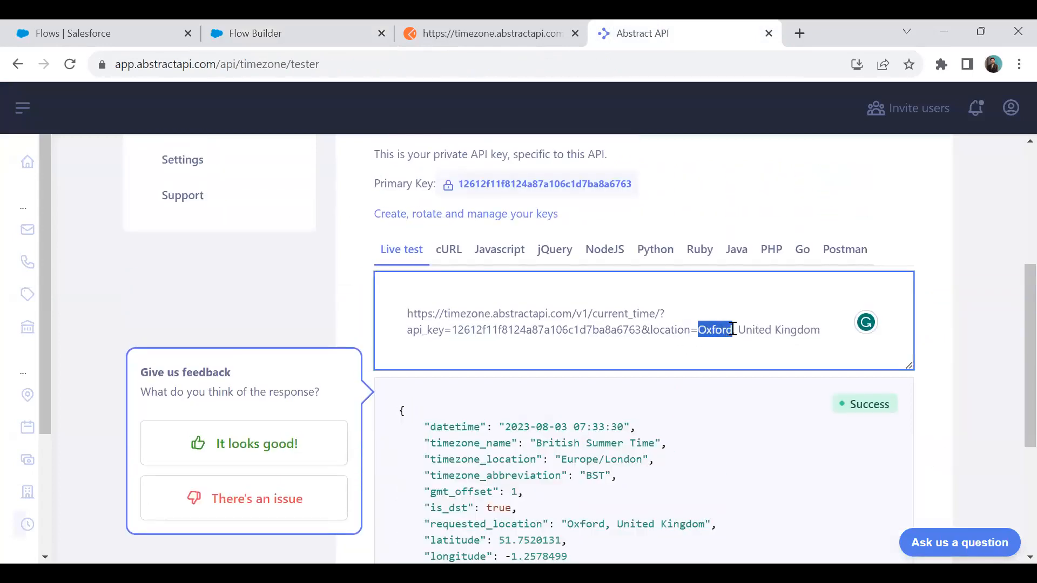
left_click_drag(699, 329, 803, 330)
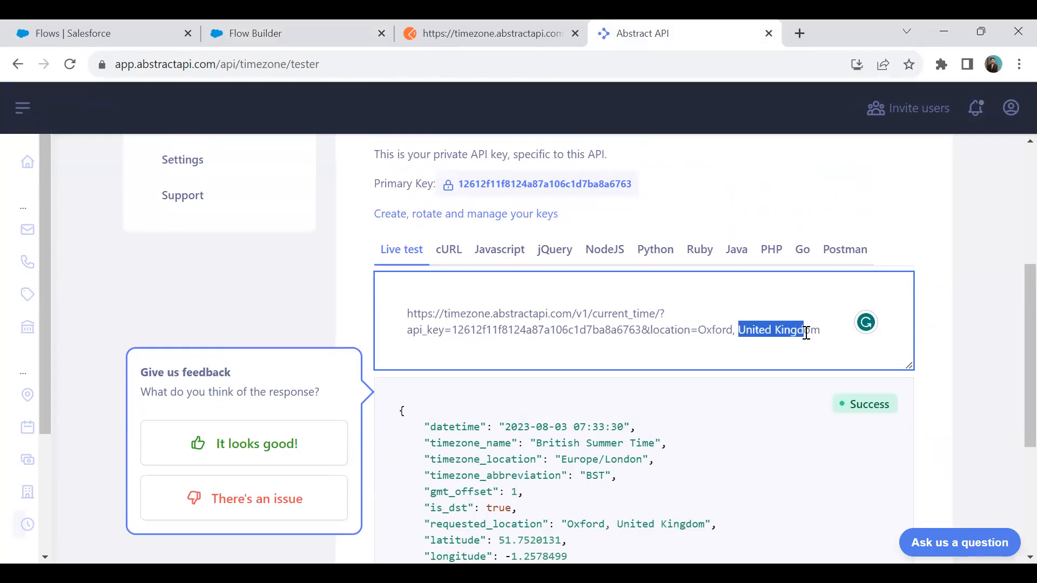
left_click(308, 24)
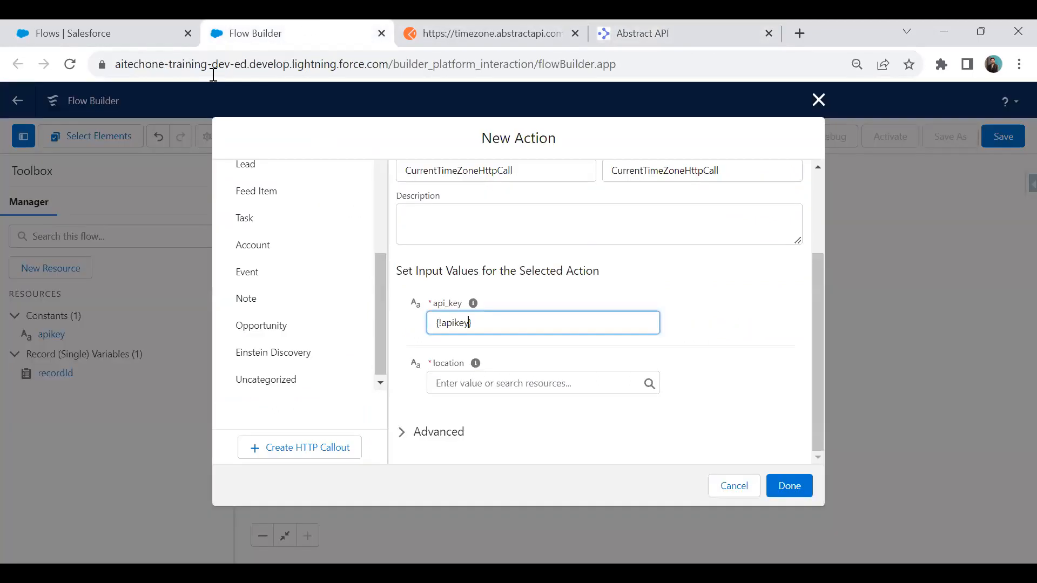
Set the action's location input to the MailingCity field of the recordId contact variable
left_click(493, 381)
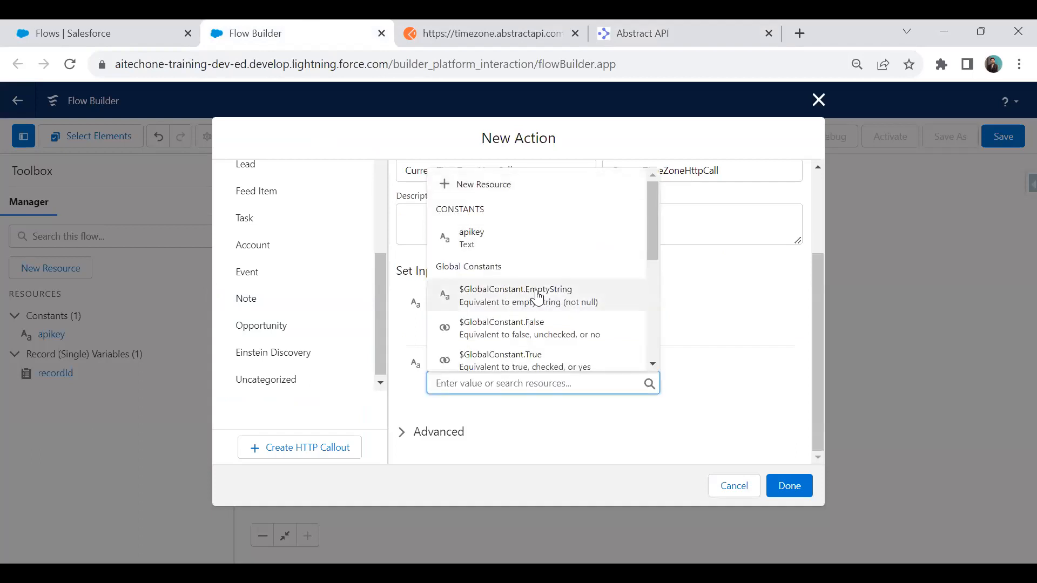
scroll(537, 297, "down", 2)
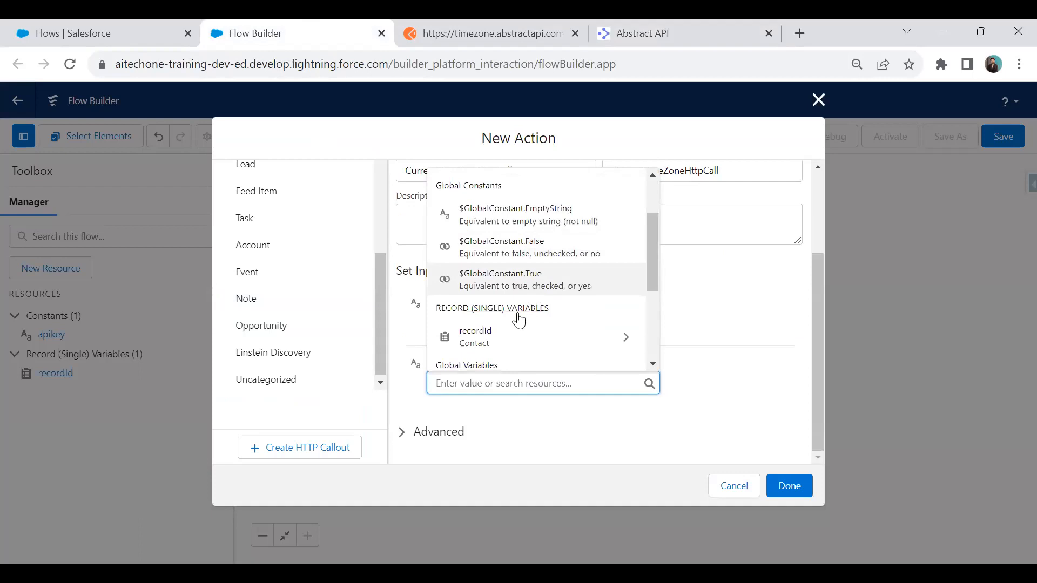
scroll(521, 319, "down", 2)
left_click(624, 257)
scroll(564, 264, "down", 15)
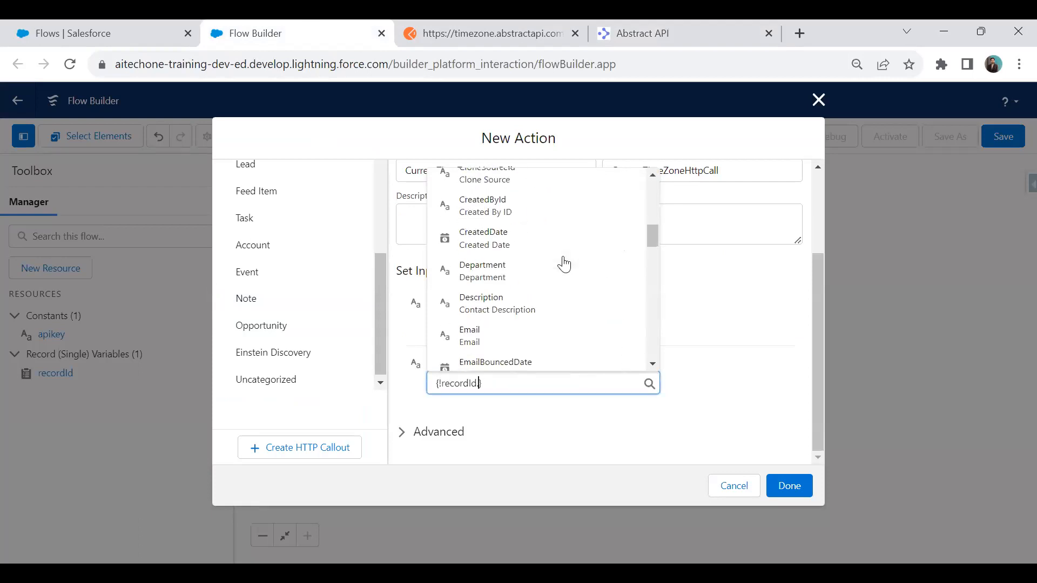
scroll(561, 268, "down", 5)
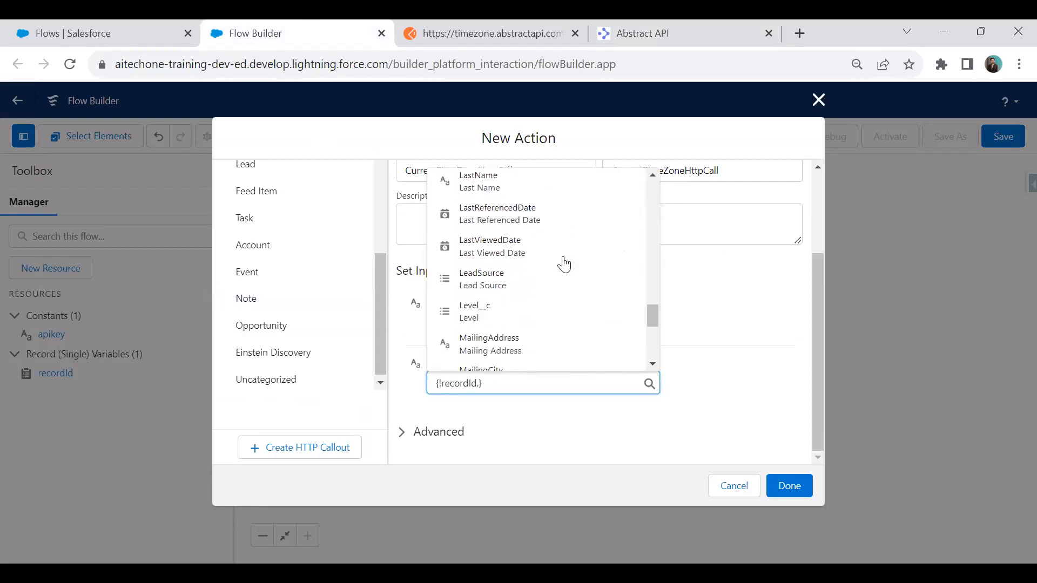
left_click(500, 308)
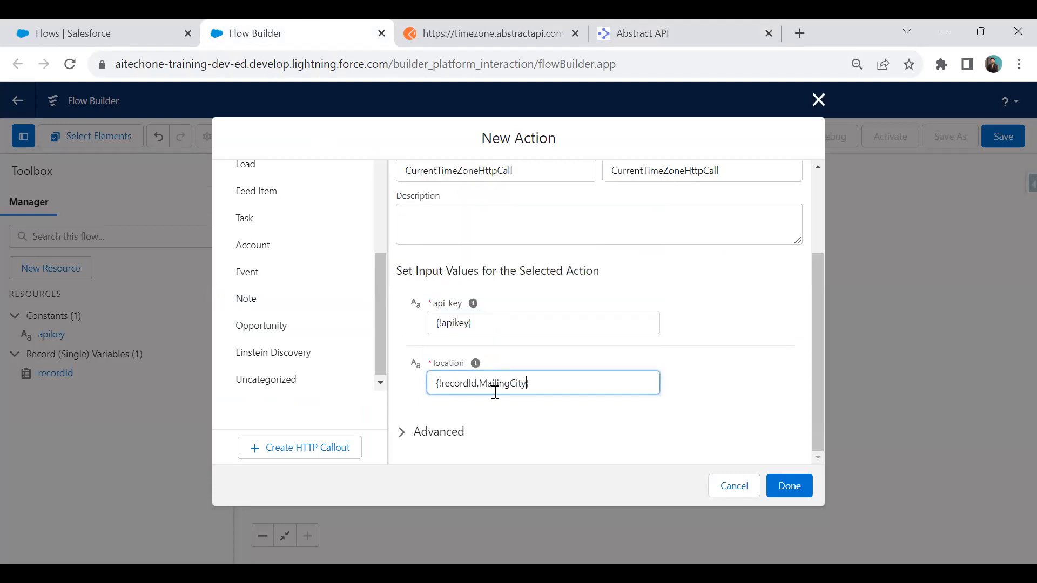
Extend the location input with a comma and the contact's mailing country, giving {!recordId.MailingCity},{!recordId.MailingCountry}
left_click(562, 385)
type(",")
left_click_drag(435, 383, 532, 383)
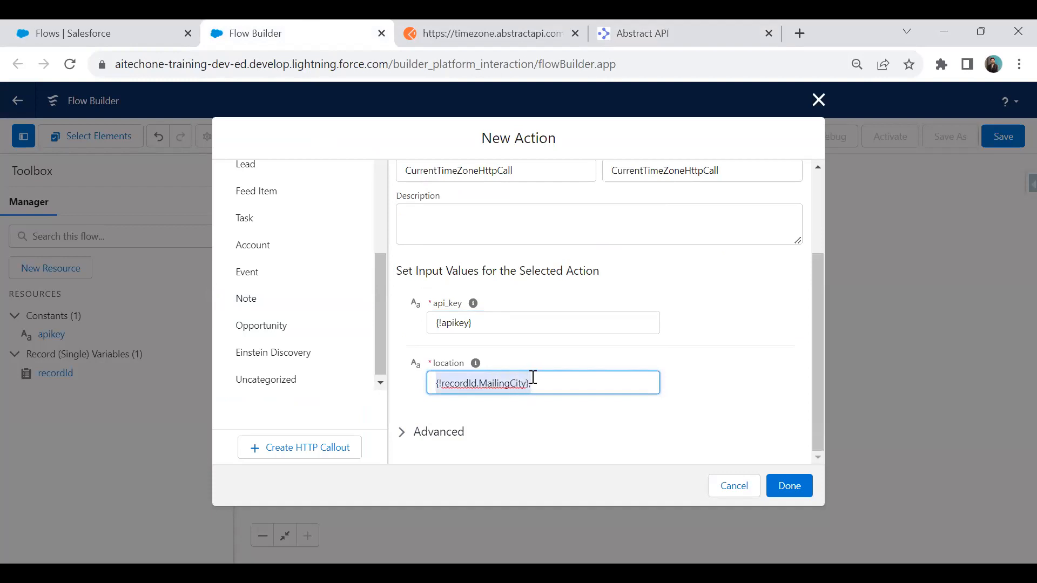
left_click(556, 383)
type("{!recordId.MailingCity},")
key("BackSpace")
key("BackSpace")
type(",")
double_click(606, 383)
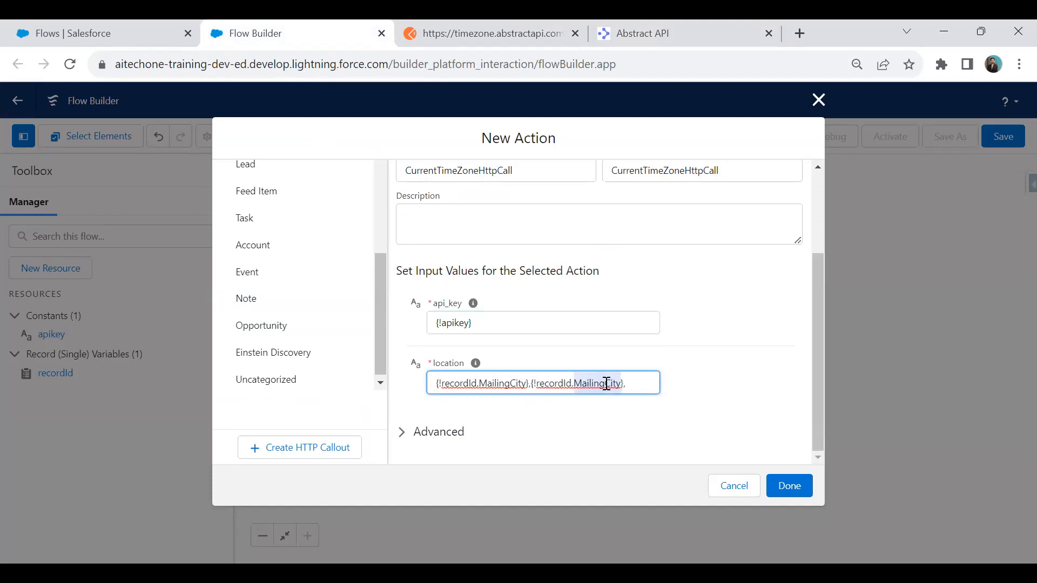
type("MailingCountry")
left_click(728, 395)
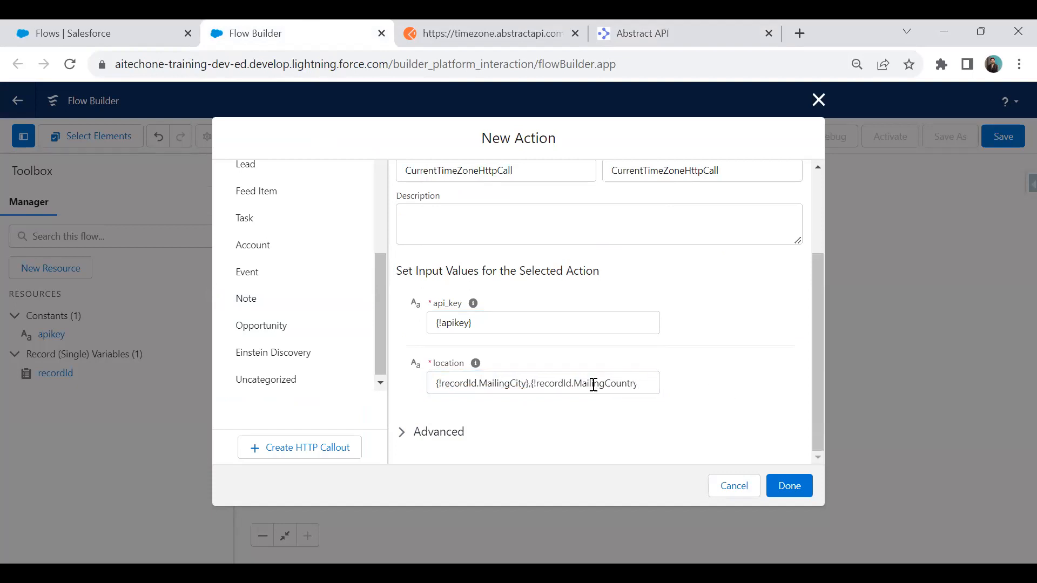
Compare the location value with the city and country format in the Abstract API sample request, and finish adding the action in Flow Builder
left_click(610, 384)
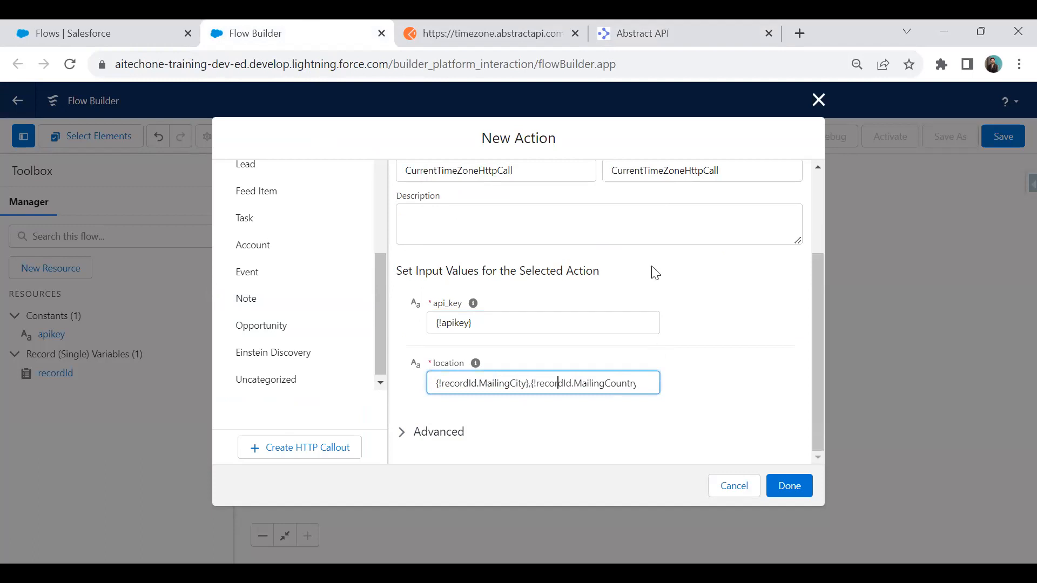
left_click(685, 30)
left_click(734, 330)
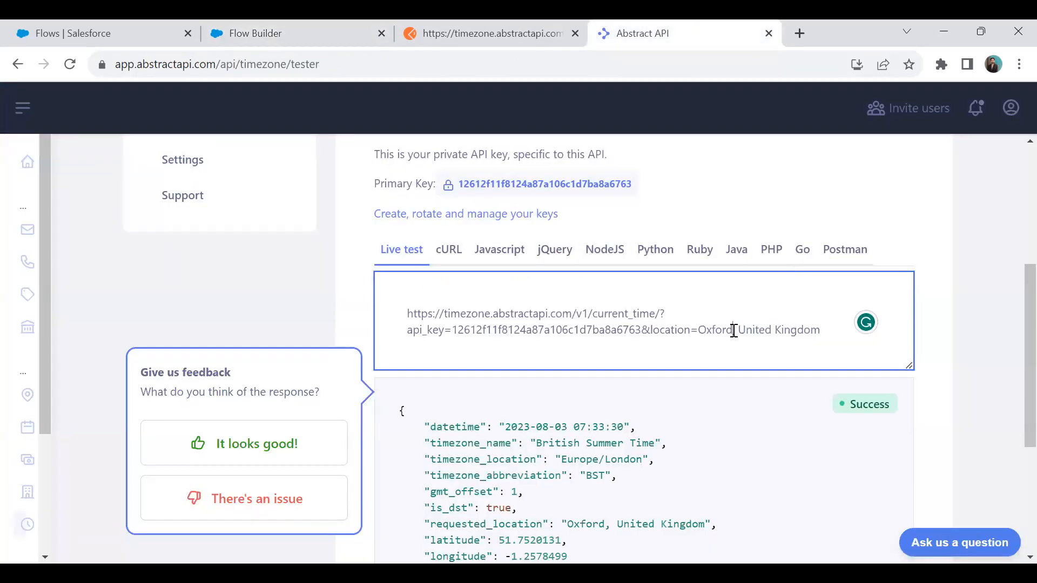
left_click(246, 32)
left_click(789, 494)
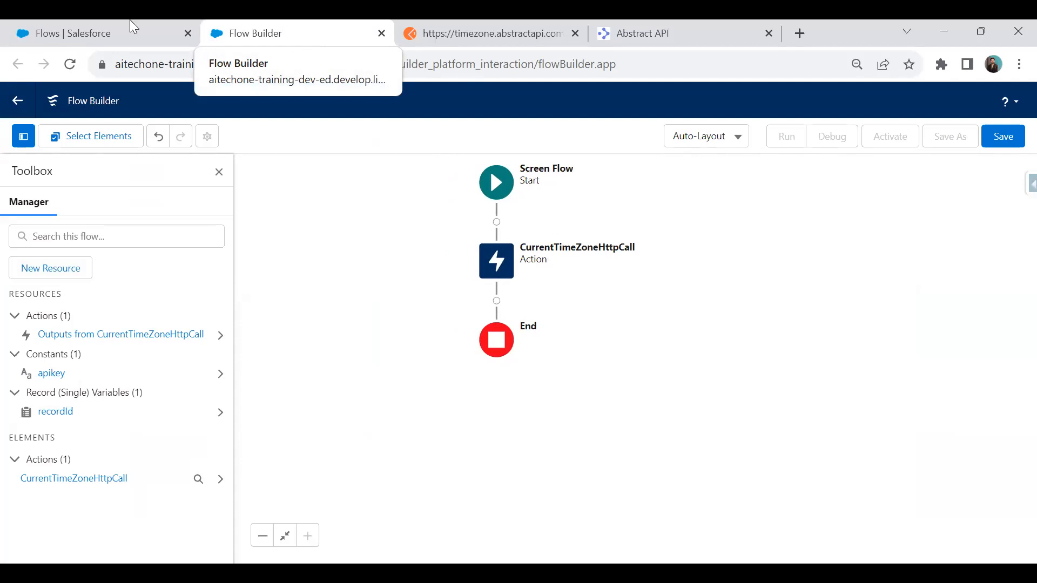
Create a new Formula resource with the API name currentTime and the data type Text
left_click(46, 275)
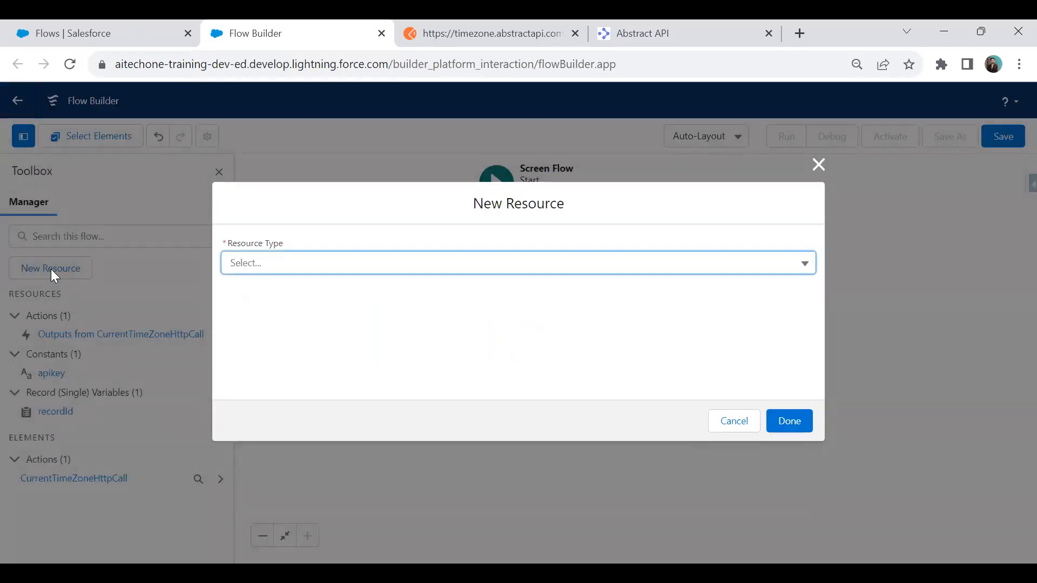
left_click(273, 263)
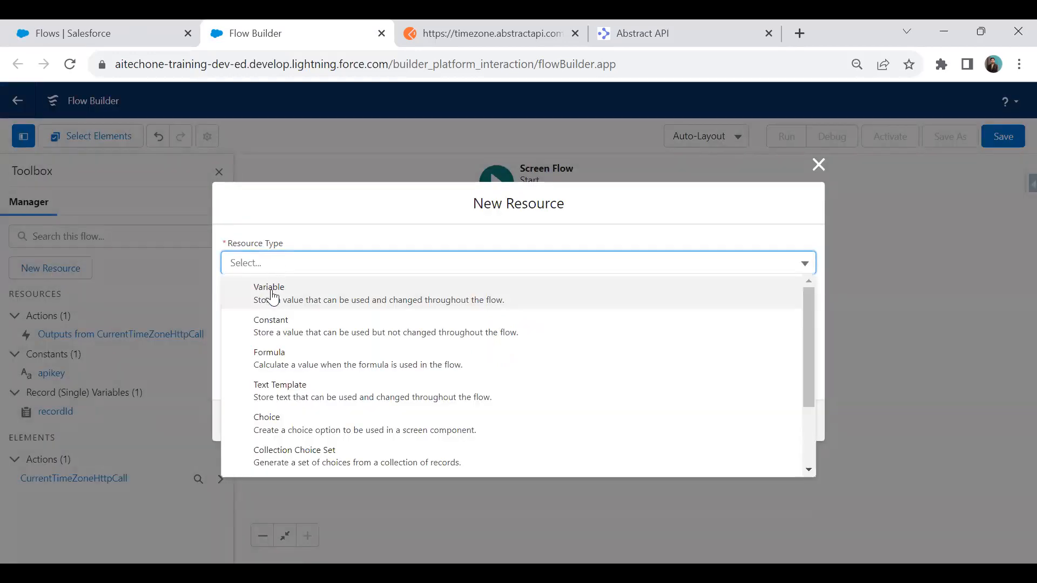
left_click(279, 357)
left_click(275, 257)
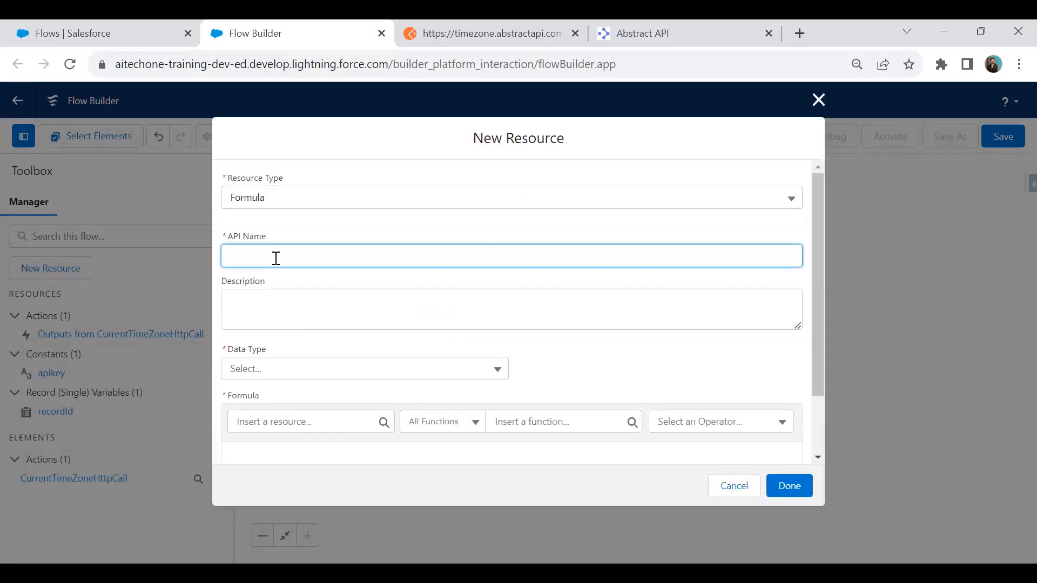
key("Tab")
left_click(245, 370)
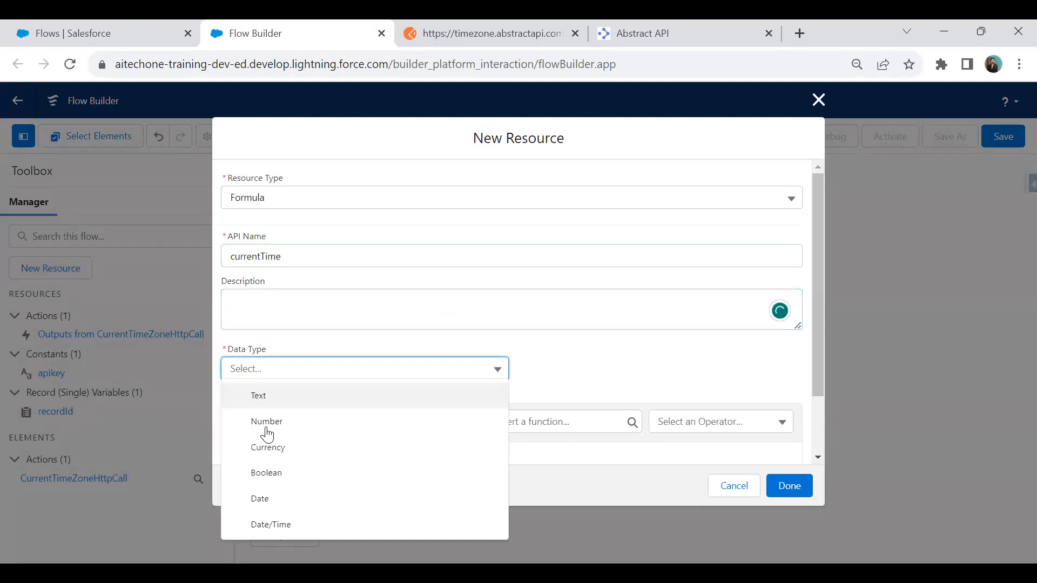
left_click(273, 399)
scroll(313, 322, "down", 2)
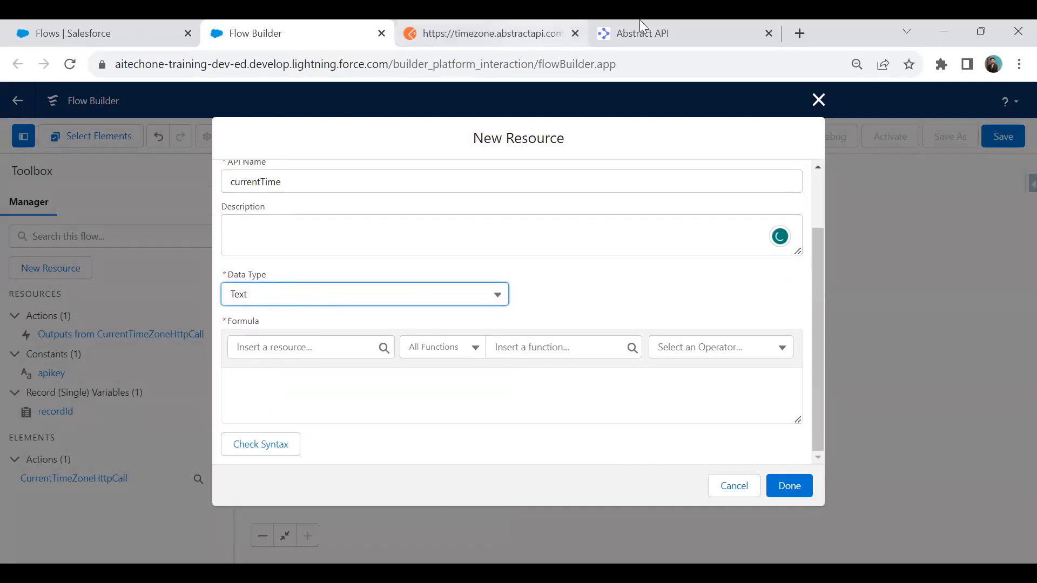
Examine the datetime field and its time portion in the Abstract API sample response
left_click(713, 22)
scroll(500, 371, "down", 3)
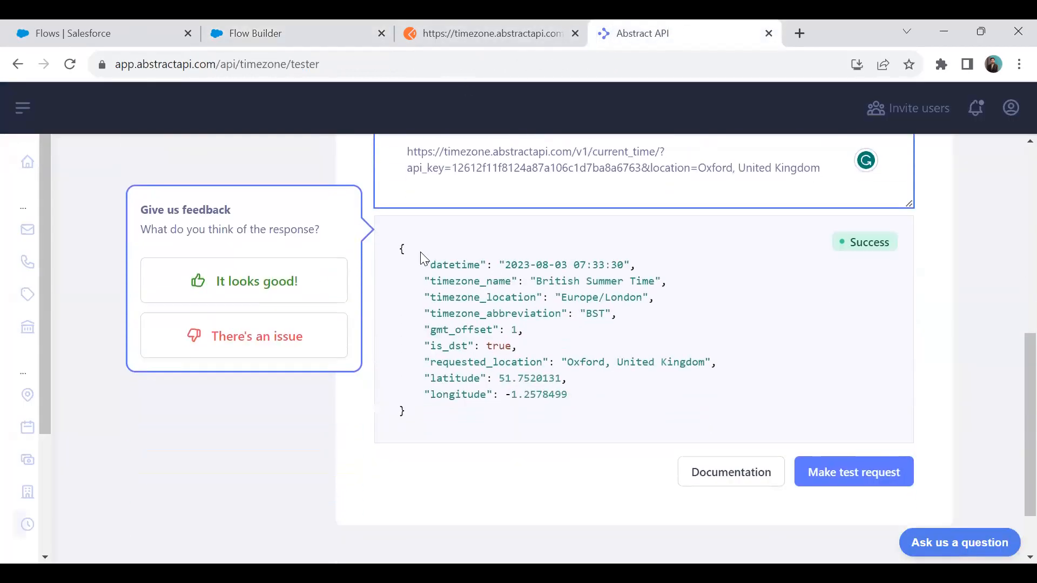
left_click(277, 280)
left_click_drag(401, 247, 450, 418)
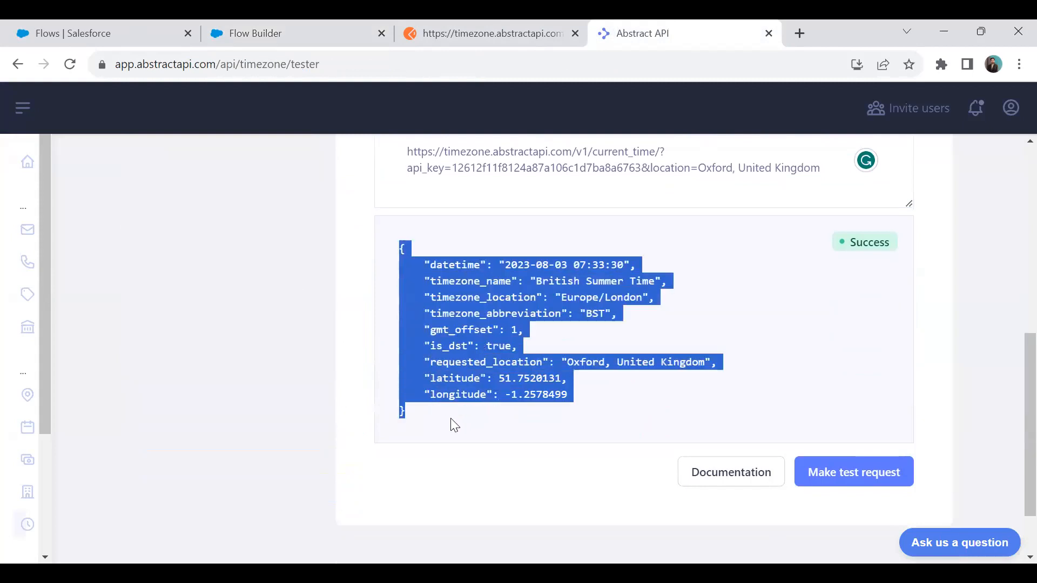
left_click_drag(429, 264, 503, 267)
left_click_drag(573, 264, 625, 265)
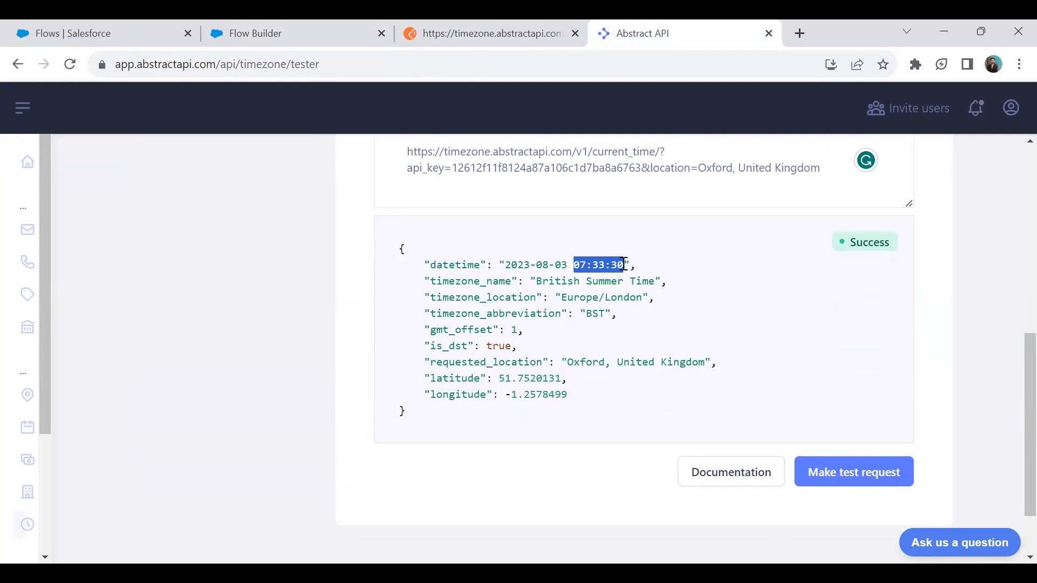
Return to Flow Builder and insert the callout's 2XX z0datetime output into the currentTime formula
left_click(304, 23)
left_click(268, 351)
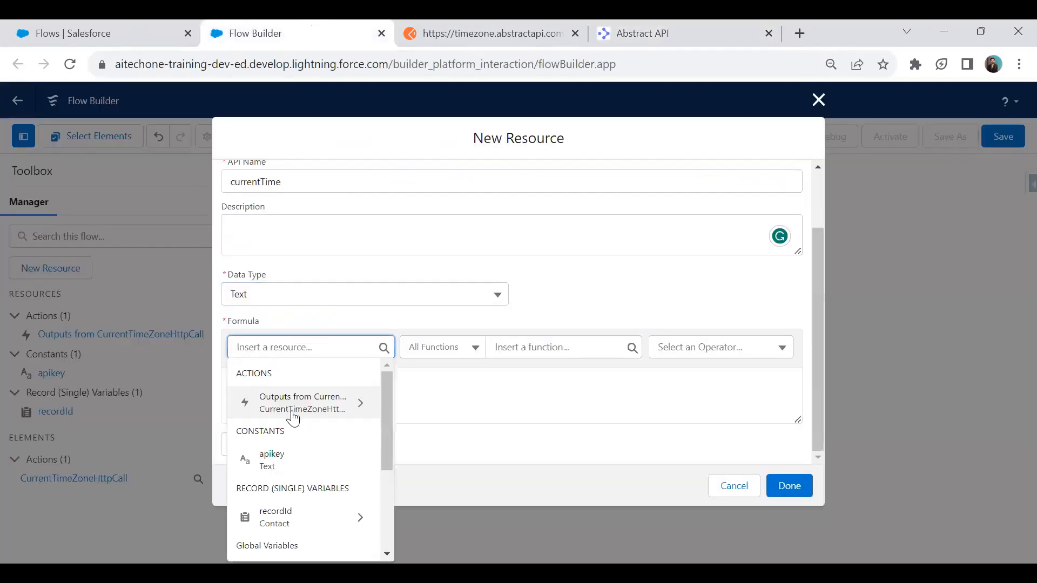
left_click(357, 412)
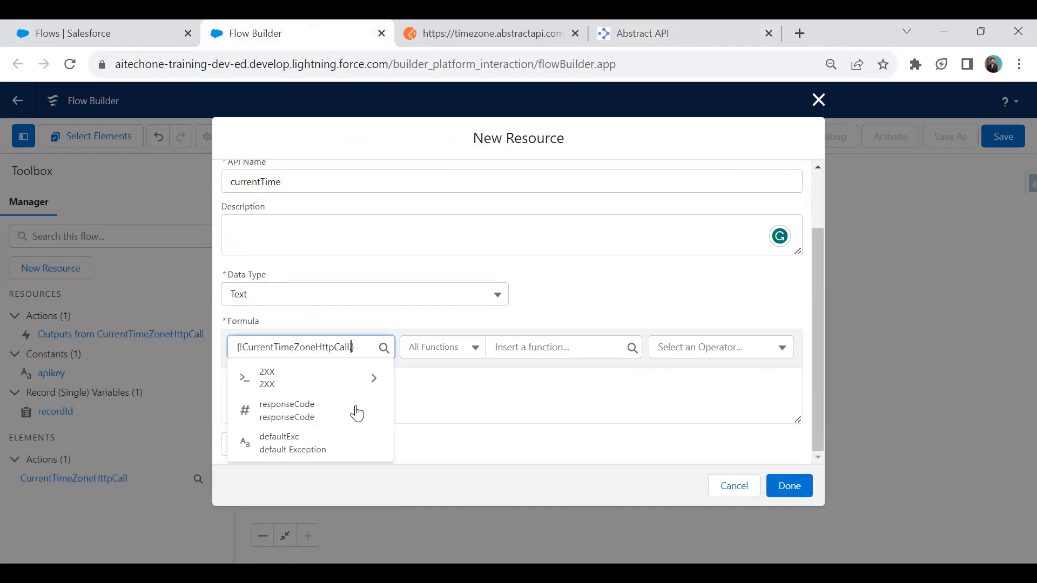
left_click(367, 379)
scroll(324, 463, "down", 5)
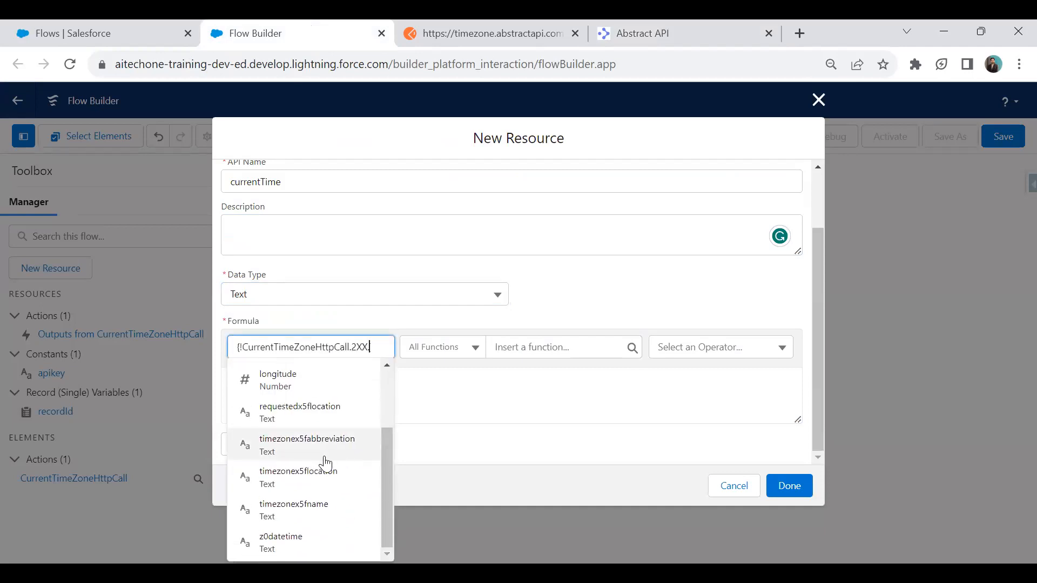
left_click(289, 537)
left_click_drag(426, 387, 233, 385)
Examine where the time portion starts and ends in the sample response's datetime value in Abstract API, and return to Flow Builder
left_click(610, 32)
left_click(439, 264)
left_click_drag(425, 262, 461, 263)
left_click(501, 271)
left_click_drag(572, 264, 621, 264)
left_click(570, 265)
left_click(620, 265)
left_click(276, 27)
Look up the RIGHT function for the formula and check the length of the time portion in the Abstract API sample response
left_click(263, 384)
left_click(232, 384)
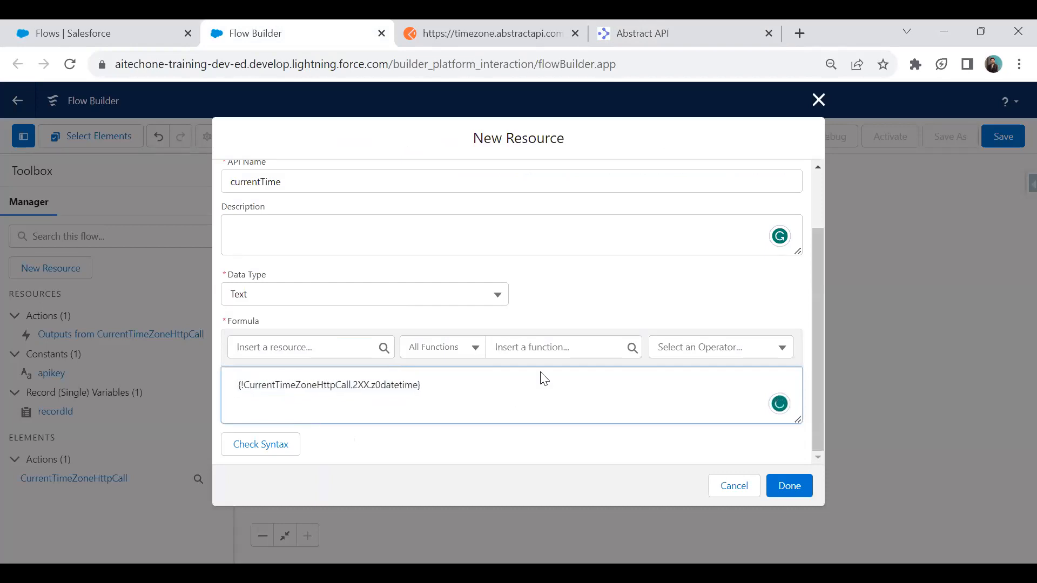
key("alt+Tab")
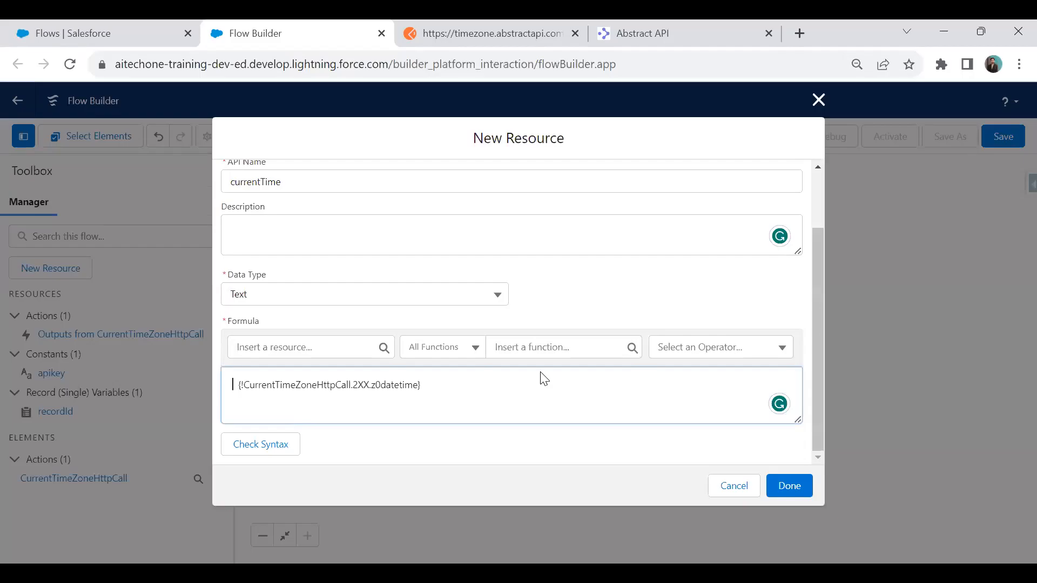
left_click(544, 349)
type("right")
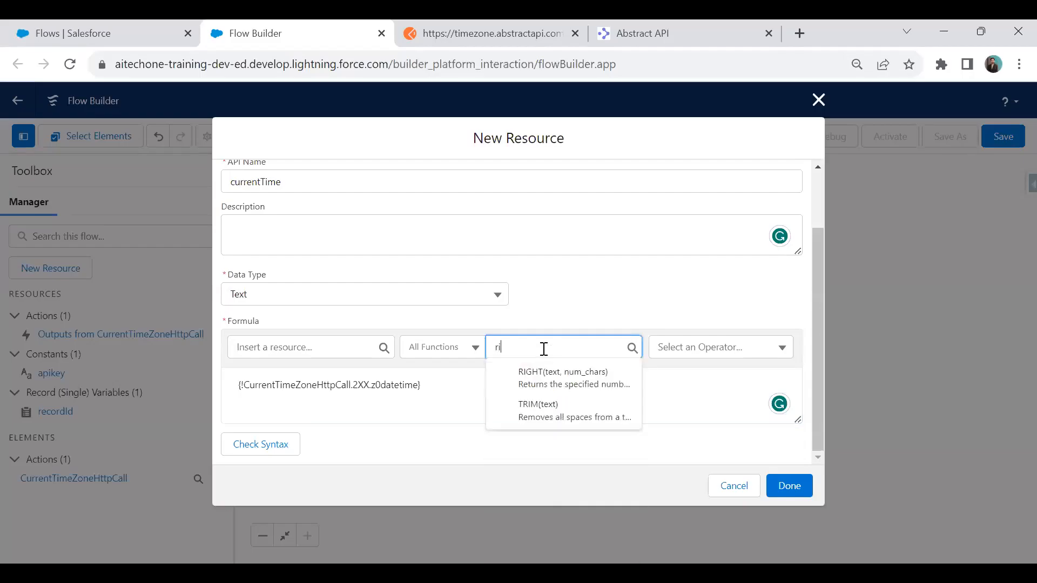
left_click(646, 30)
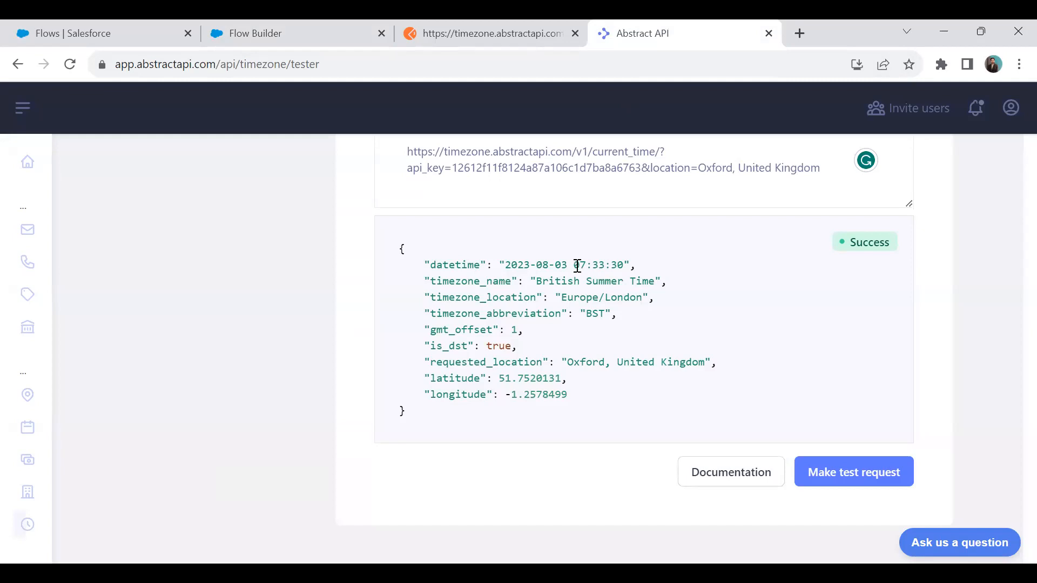
left_click_drag(576, 265, 629, 266)
left_click(283, 32)
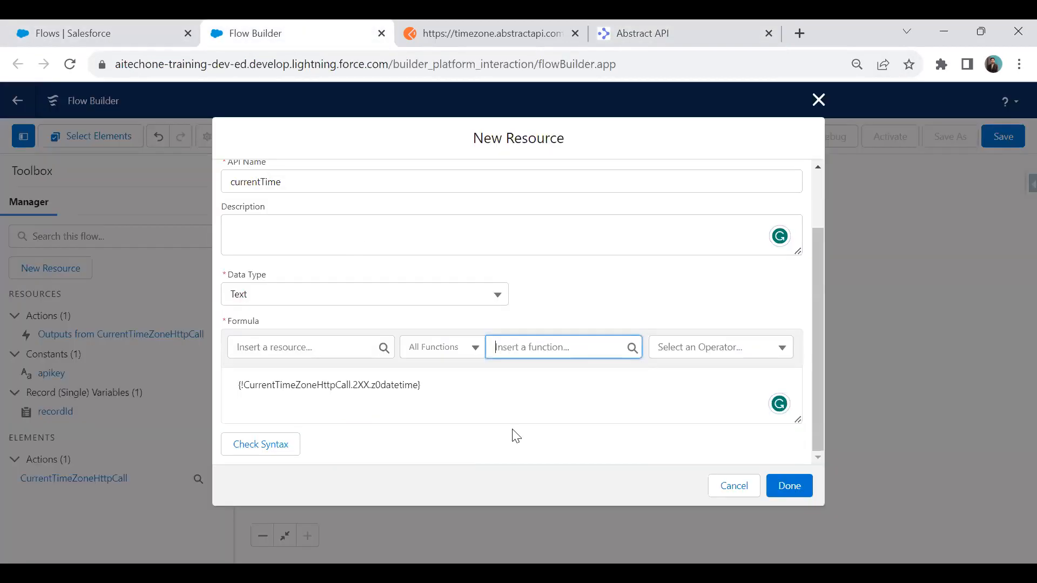
Complete the formula as RIGHT({!CurrentTimeZoneHttpCall.2XX.z0datetime},8), check its syntax, and save the currentTime resource
left_click(232, 385)
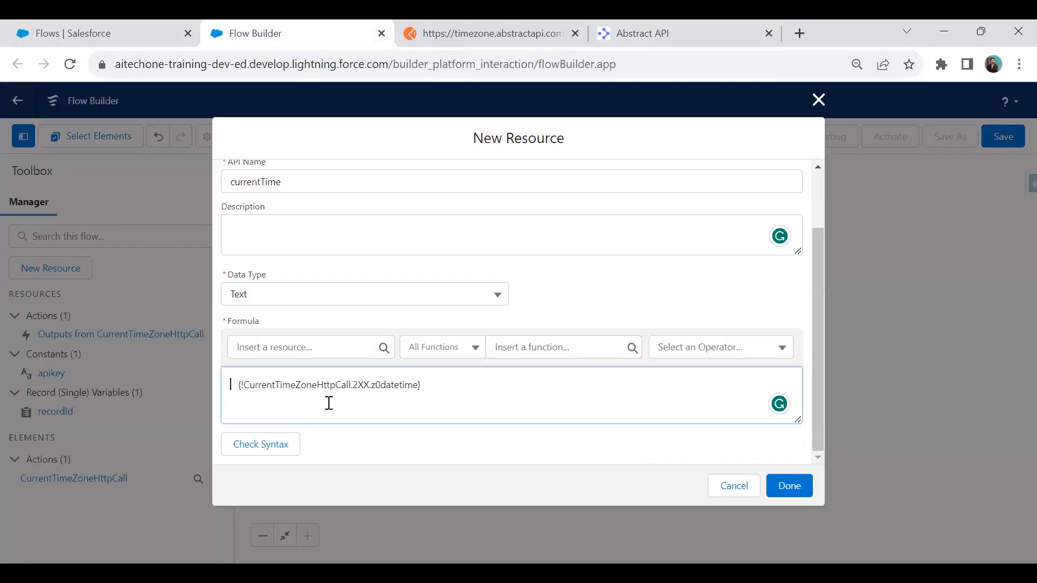
left_click(535, 349)
type("right")
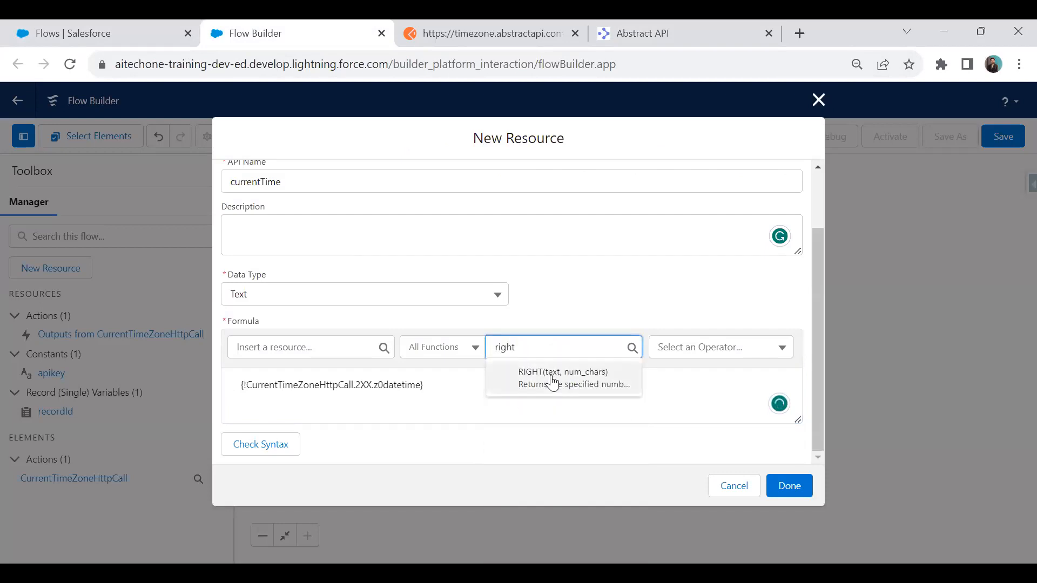
left_click(551, 378)
left_click_drag(261, 383, 335, 385)
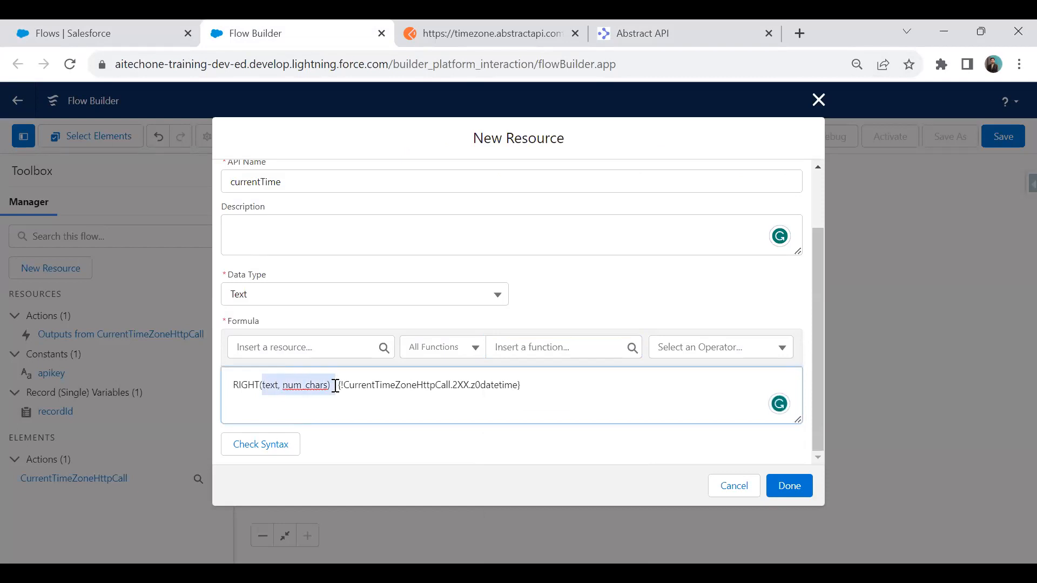
key("BackSpace")
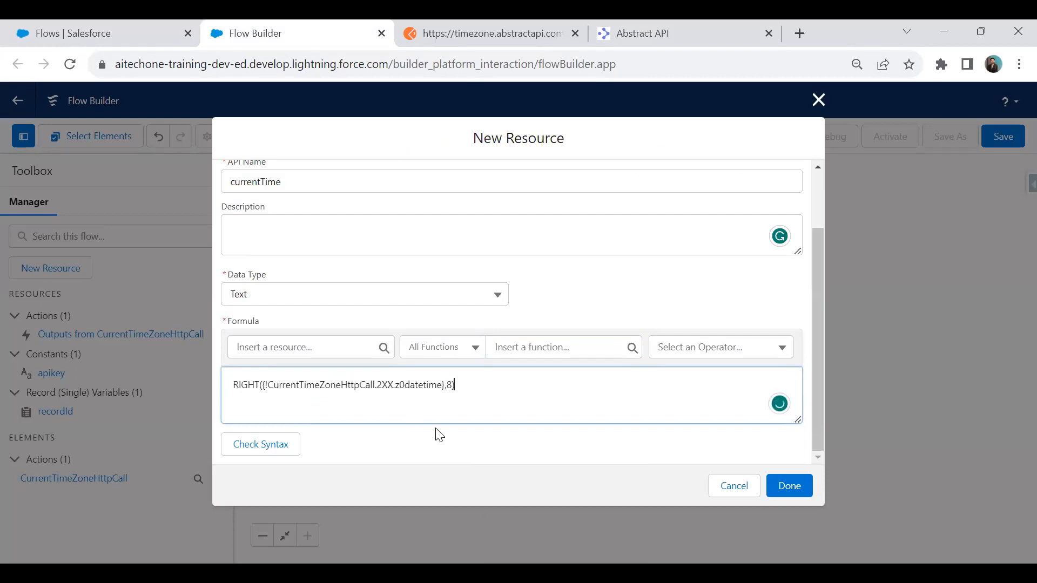
left_click(262, 443)
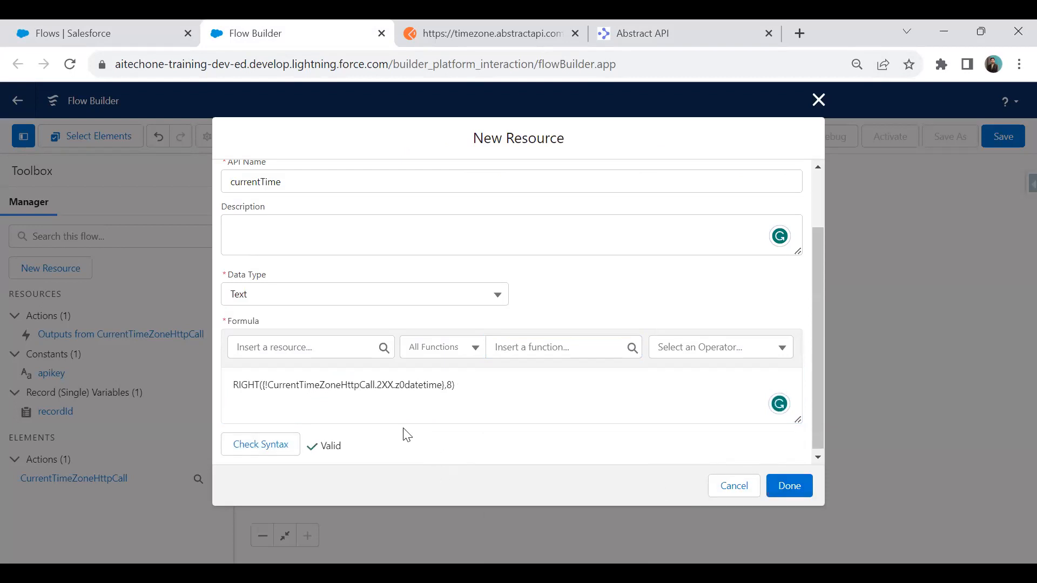
left_click(783, 486)
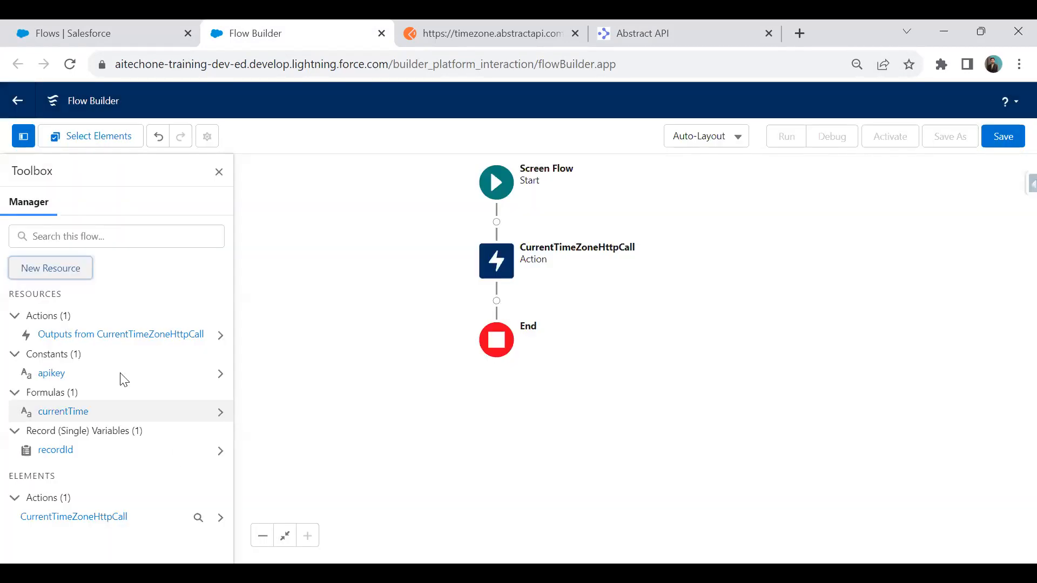
Examine the date portion of the sample response's datetime value in Abstract API, and return to Flow Builder
left_click(683, 30)
left_click_drag(506, 264, 567, 265)
left_click(282, 21)
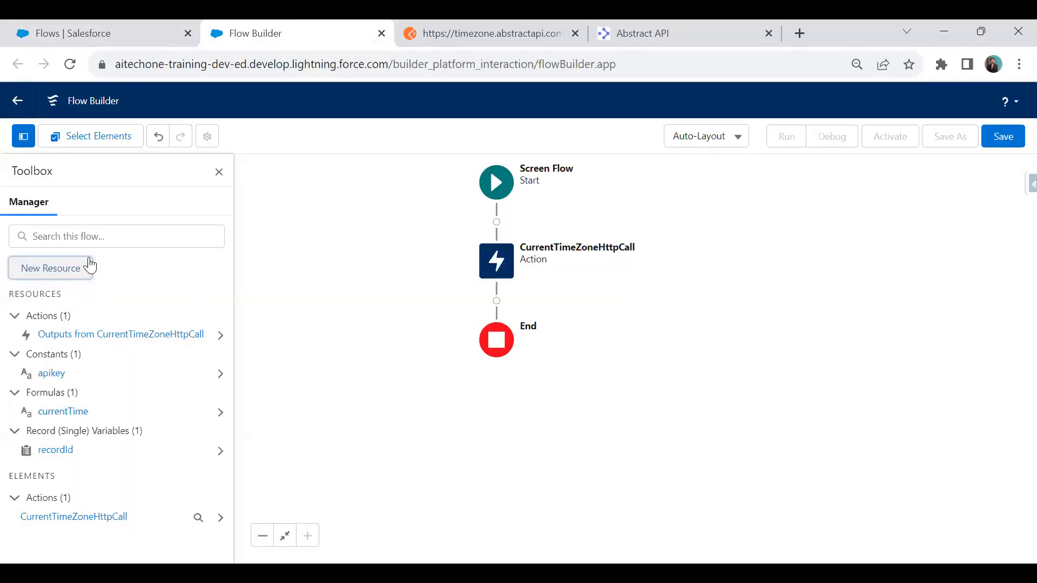
Start a new Formula resource with the API name currentDate and the data type Text
left_click(54, 269)
left_click(331, 262)
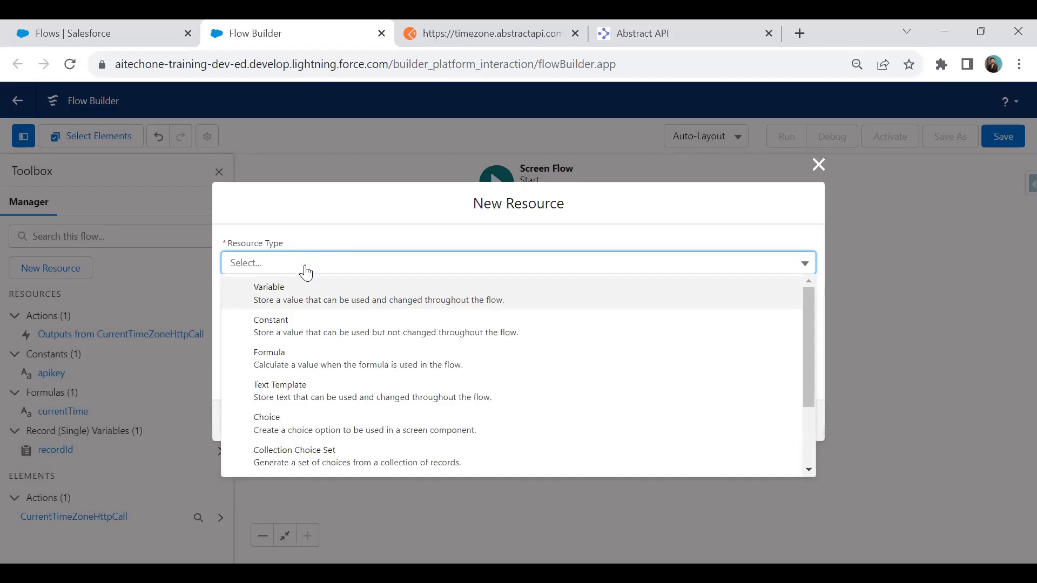
left_click(273, 355)
left_click(252, 259)
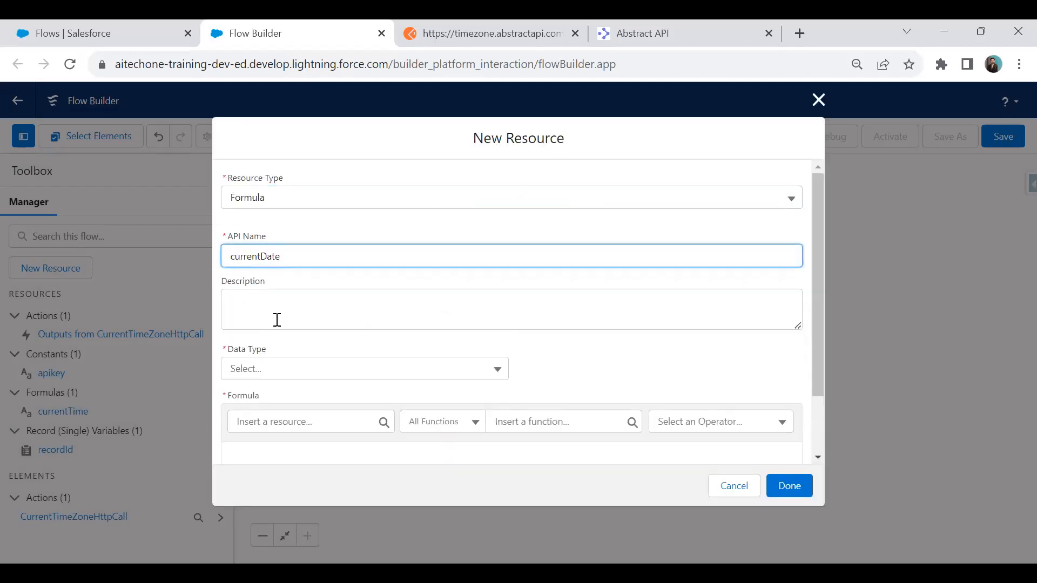
left_click(272, 371)
left_click(265, 405)
scroll(375, 351, "down", 2)
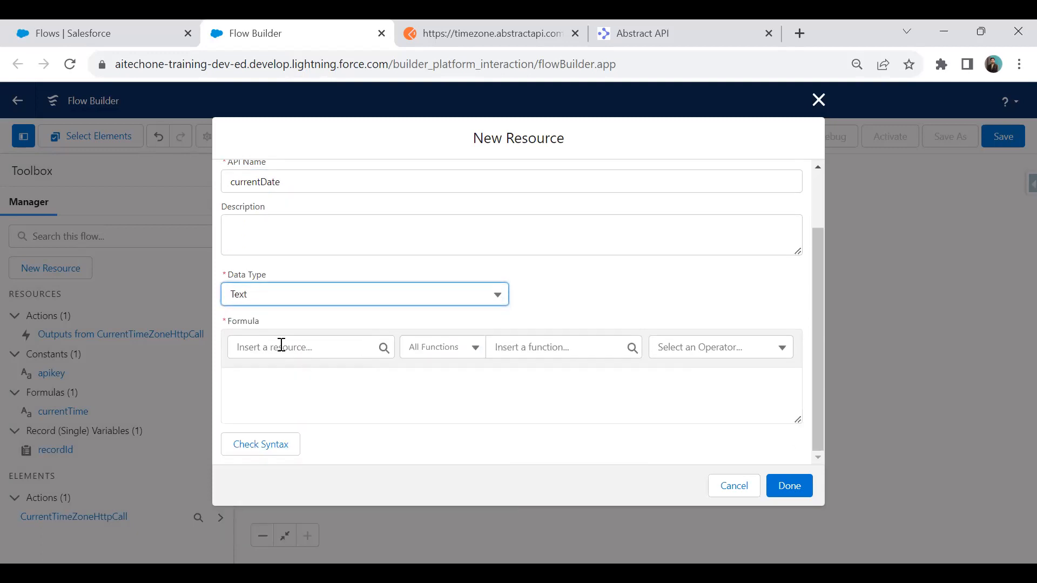
left_click(279, 345)
left_click(297, 412)
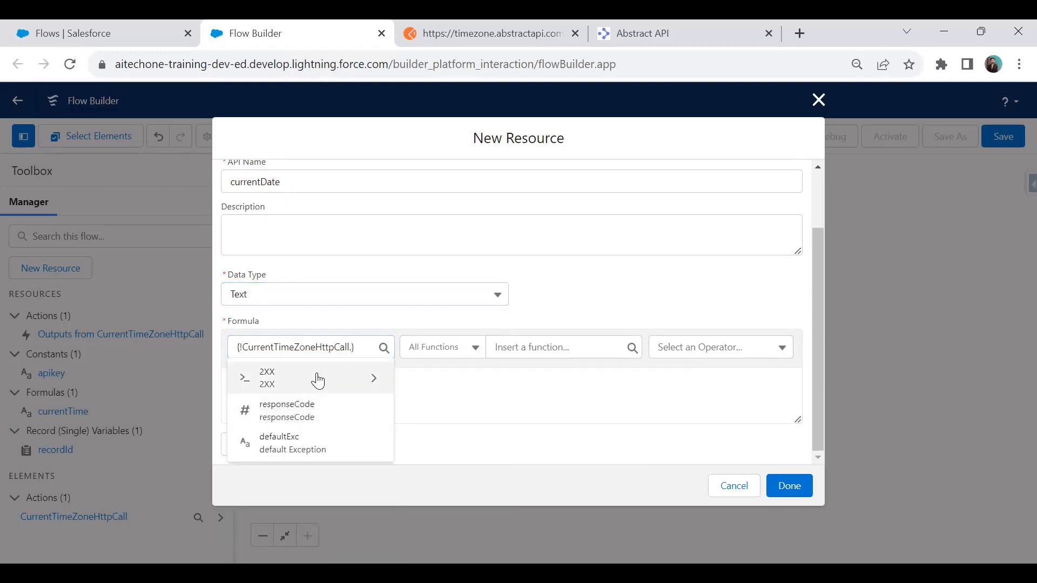
left_click(316, 377)
scroll(260, 467, "down", 3)
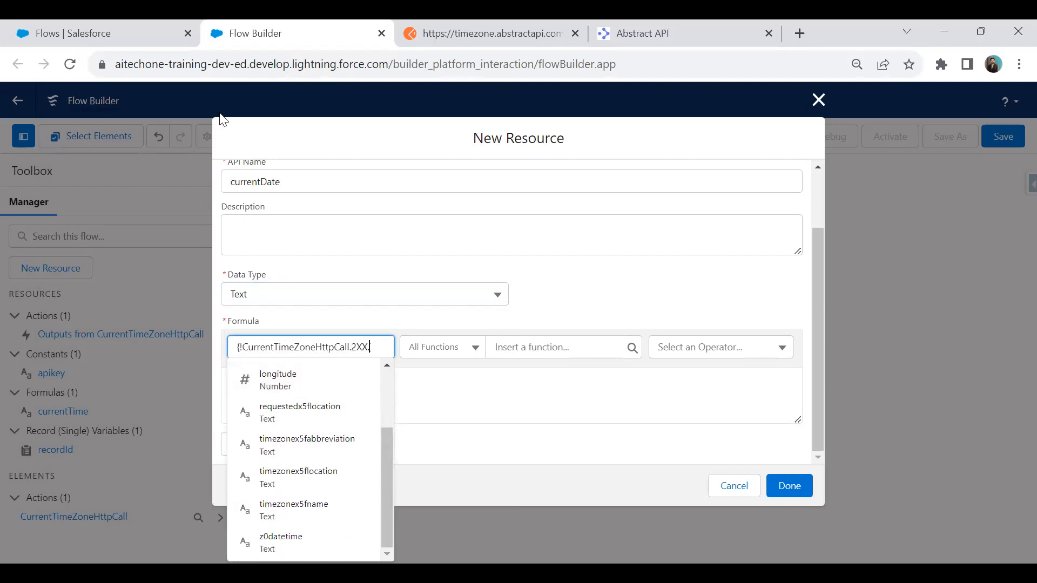
left_click_drag(379, 348, 197, 299)
key("BackSpace")
Insert the CurrentTimeZoneHttpCall action's 2XX z0datetime output into the currentDate formula
scroll(280, 510, "down", 2)
scroll(279, 508, "up", 5)
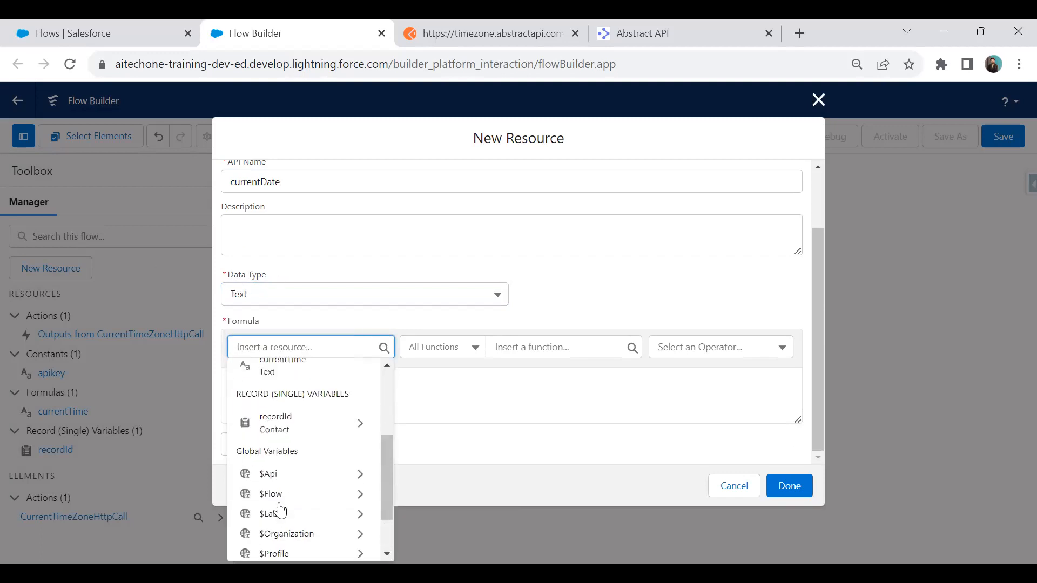
left_click(312, 400)
left_click(313, 377)
scroll(296, 540, "down", 3)
left_click(296, 545)
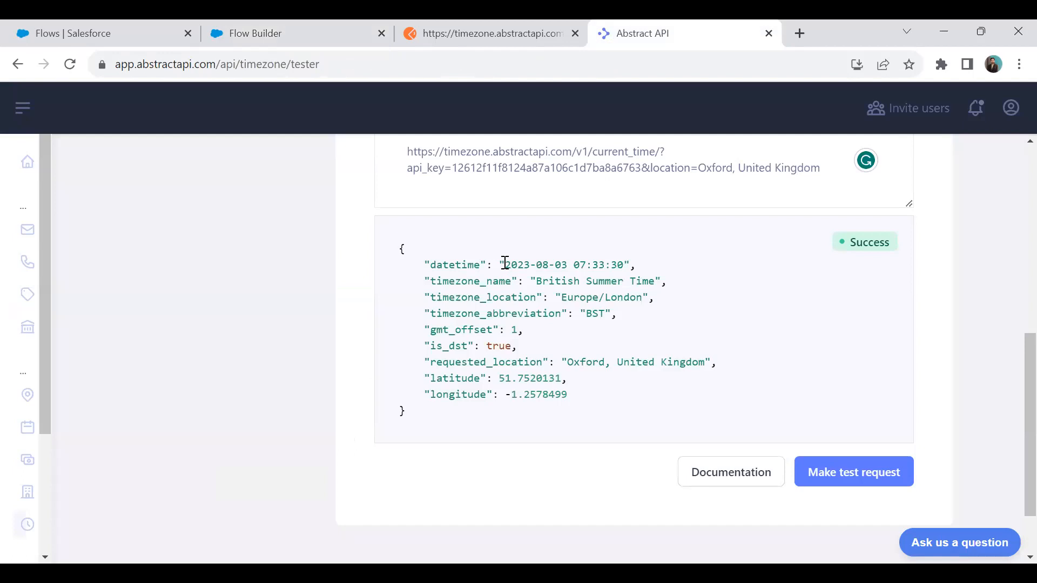
Insert the LEFT function before the z0datetime reference and check the length of the date portion in the Abstract API sample response
left_click_drag(505, 264, 567, 265)
left_click(523, 275)
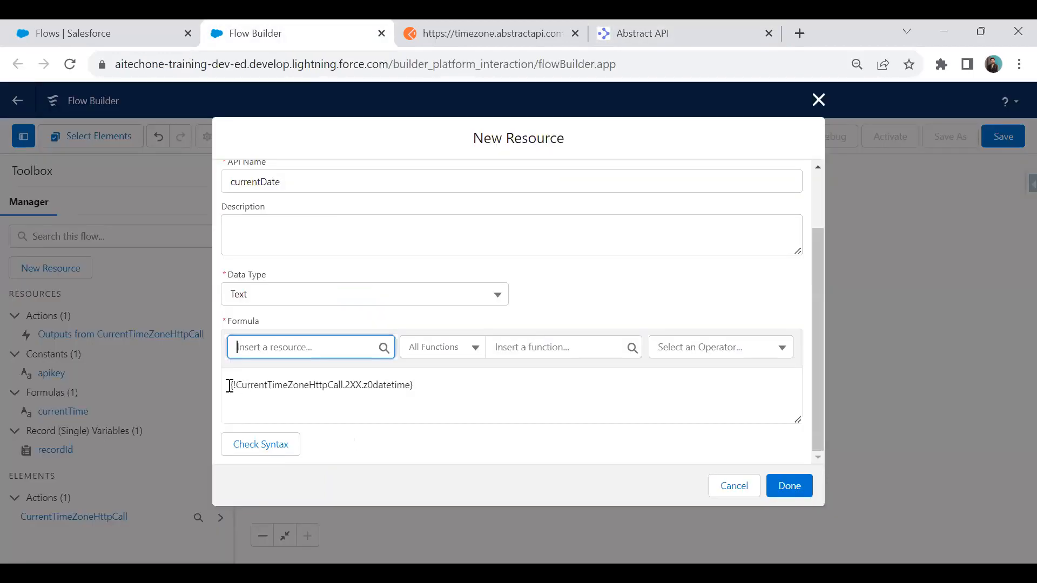
left_click(236, 384)
left_click(514, 346)
type("left")
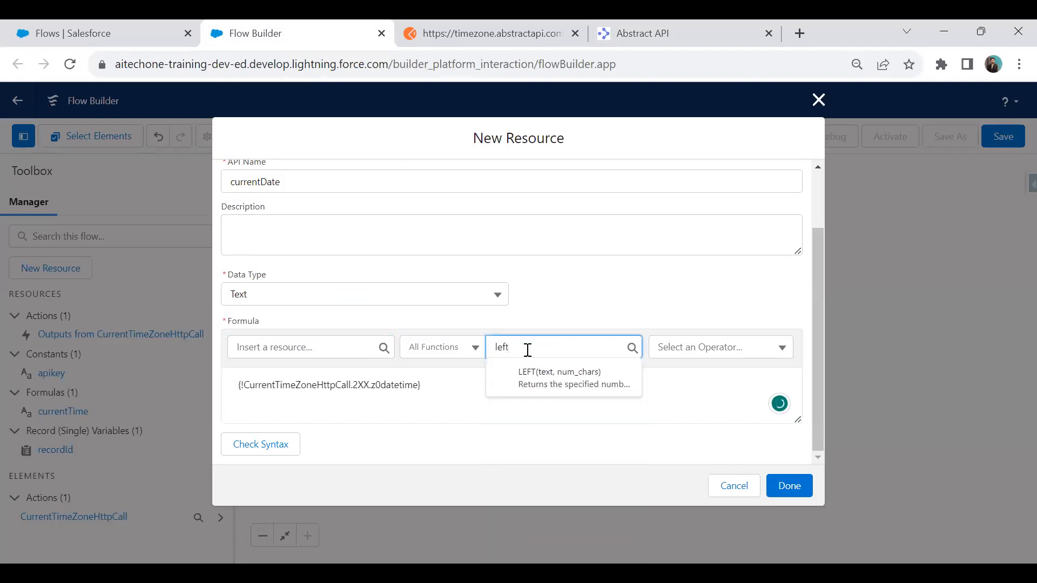
left_click(531, 380)
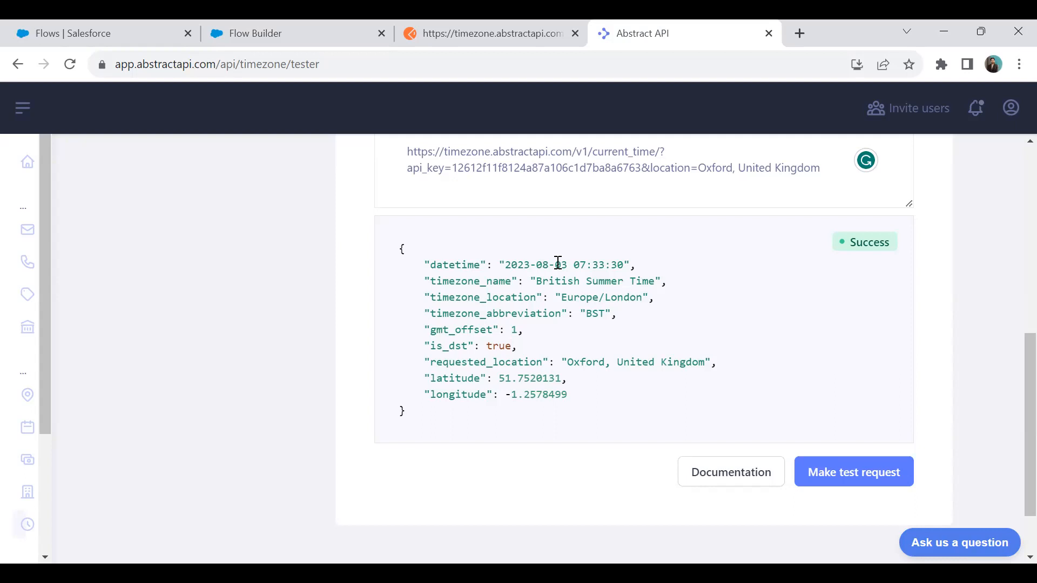
left_click_drag(564, 262, 523, 331)
left_click(252, 34)
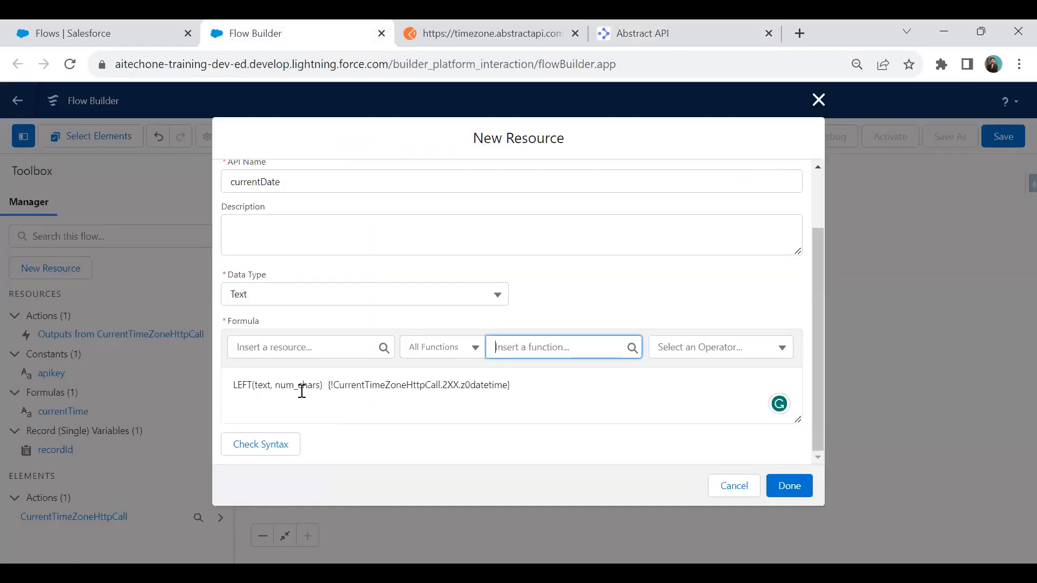
Complete the formula as LEFT({!CurrentTimeZoneHttpCall.2XX.z0datetime},10), check its syntax, and save the currentDate resource
left_click_drag(259, 385, 329, 386)
key("BackSpace")
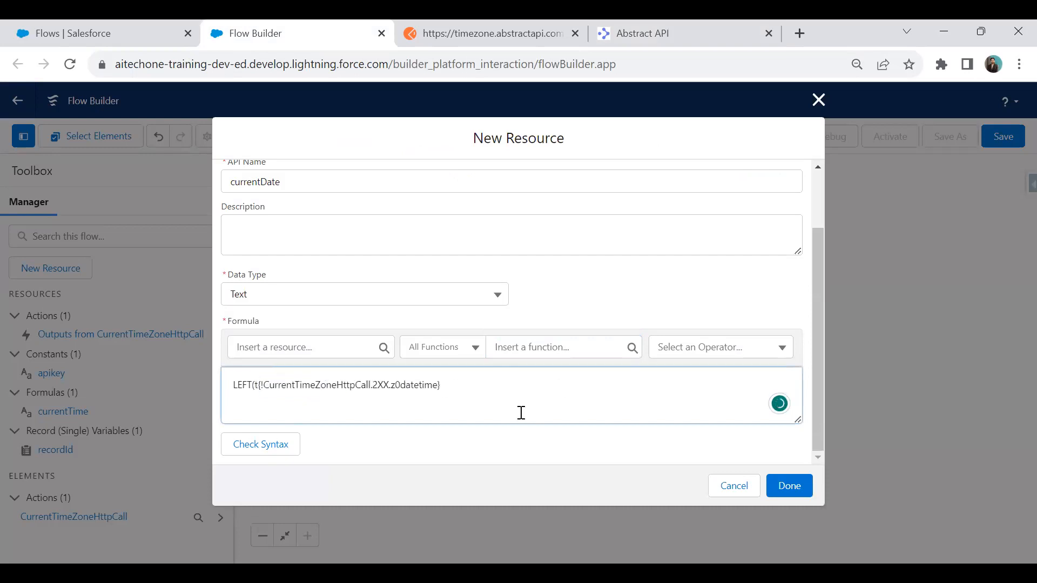
key("BackSpace")
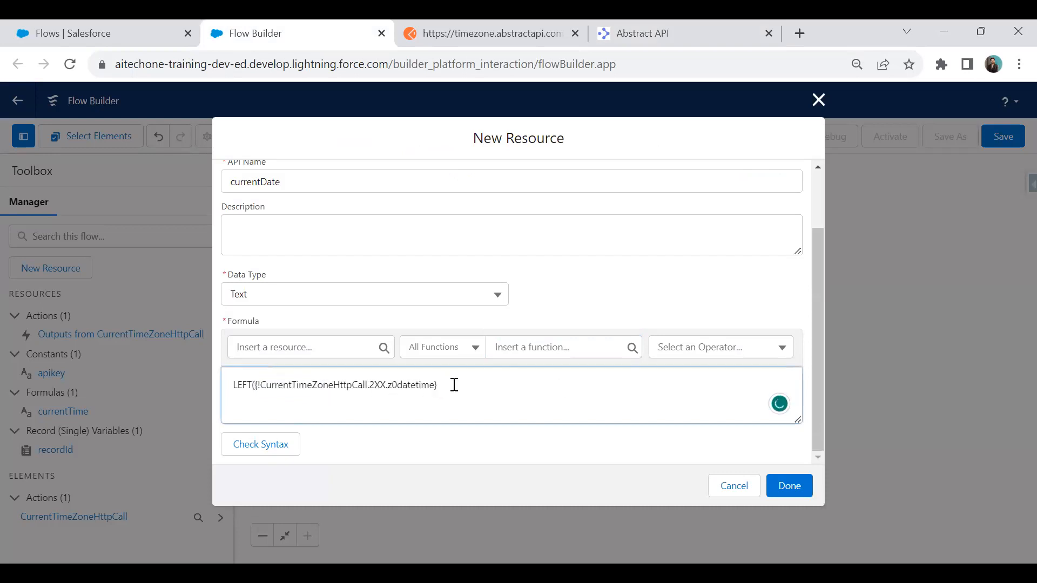
type("10)")
left_click(257, 451)
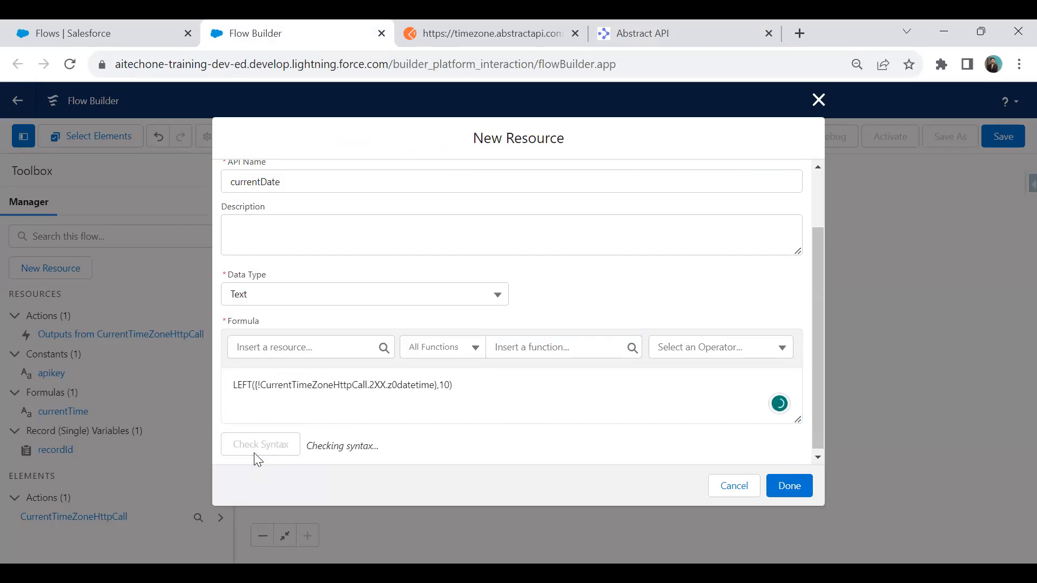
left_click(795, 487)
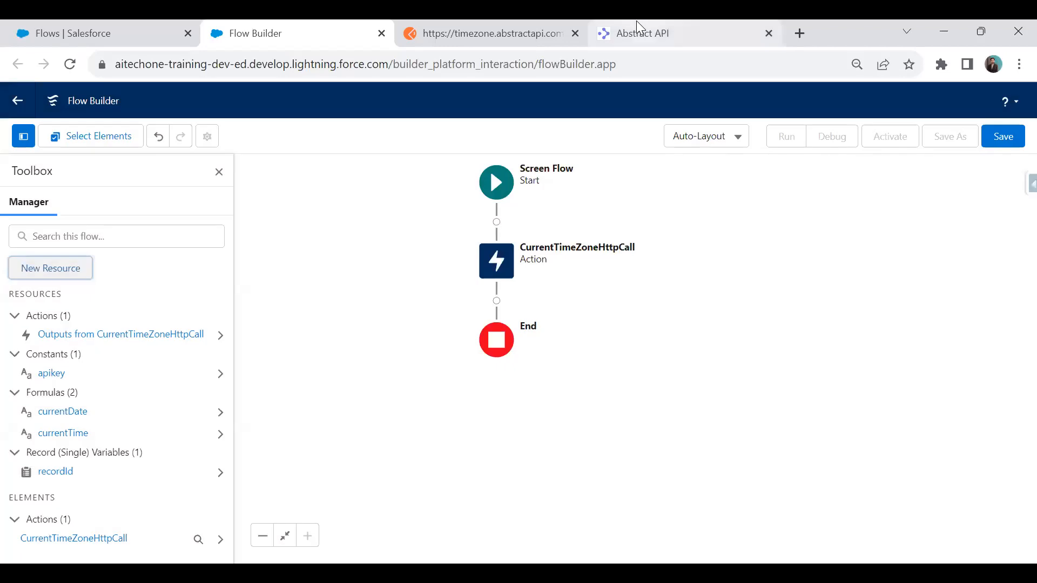
Examine the timezone_abbreviation field and its value in the Abstract API sample response, and return to Flow Builder
left_click(636, 21)
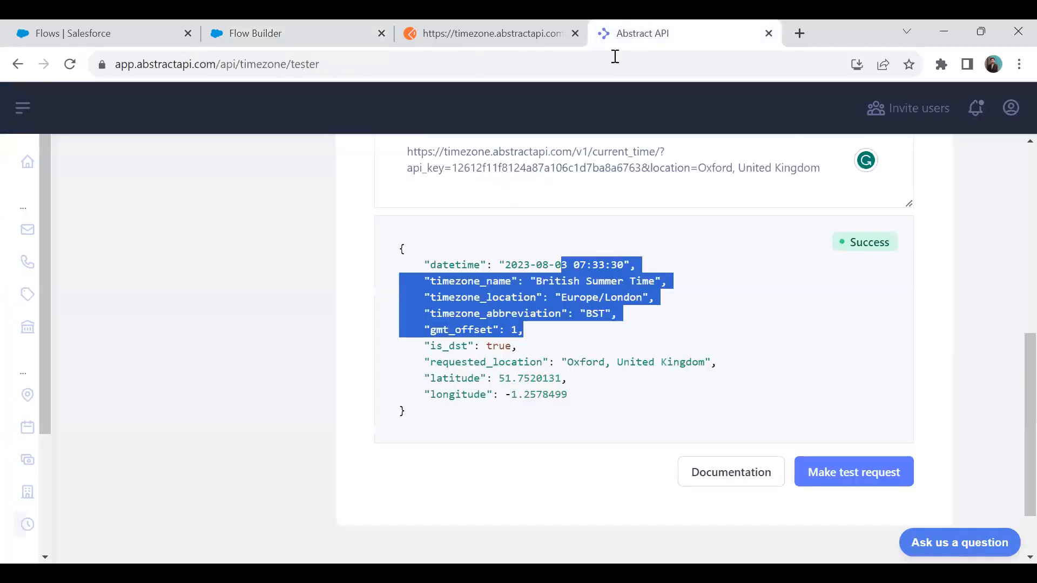
left_click(548, 382)
left_click_drag(436, 314, 488, 314)
left_click_drag(579, 313, 596, 312)
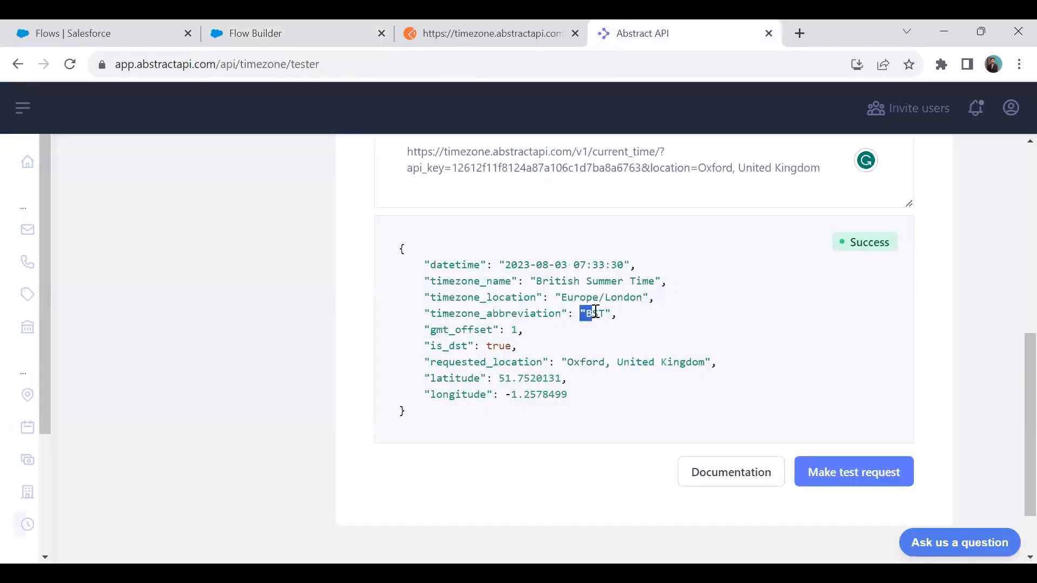
left_click(286, 28)
Start a new Formula resource with the API name timezone and the data type Text
left_click(60, 270)
left_click(302, 263)
left_click(280, 363)
left_click(257, 257)
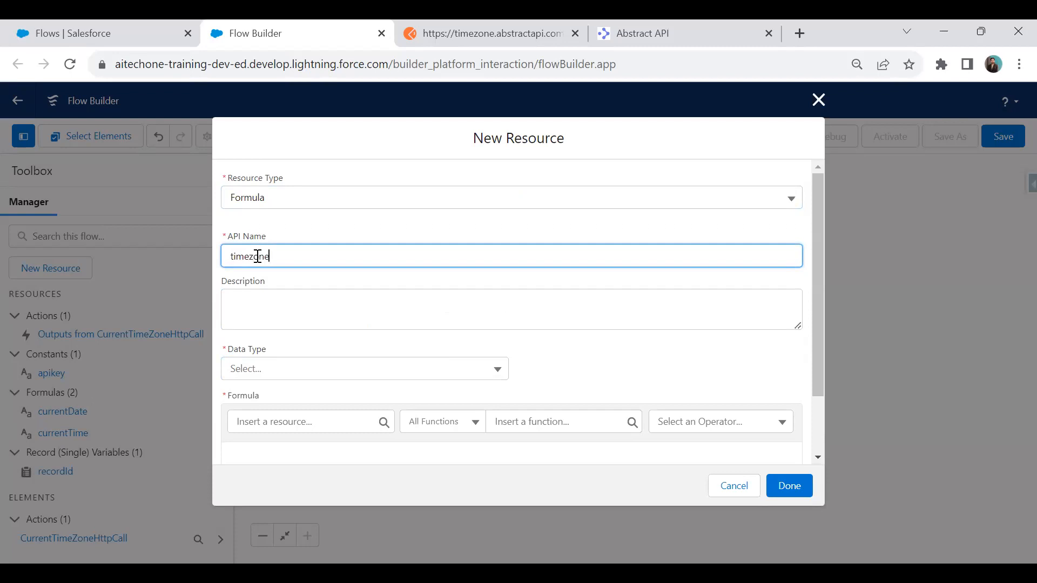
left_click(271, 369)
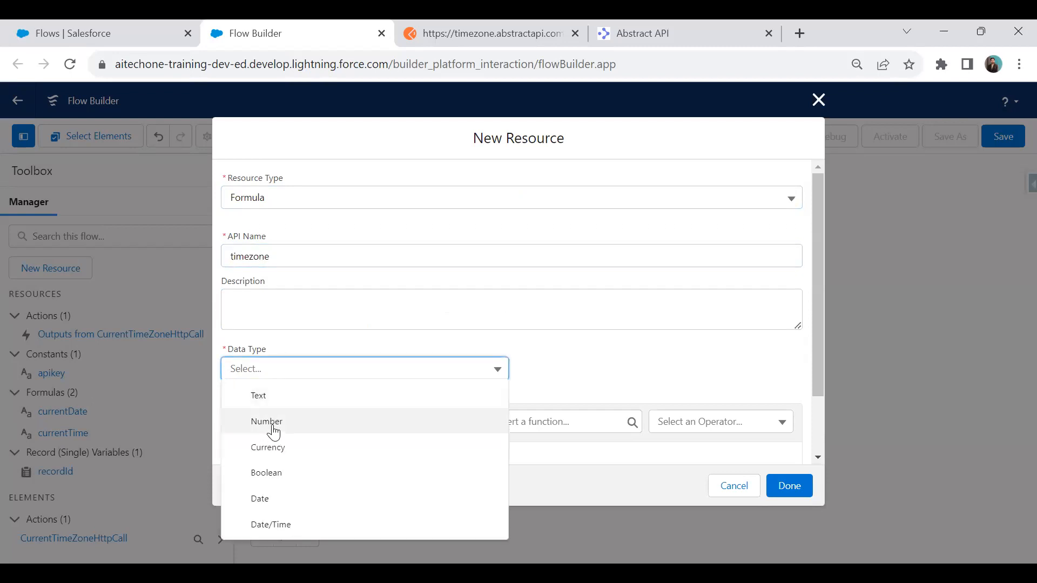
left_click(263, 395)
Set the timezone formula to {!CurrentTimeZoneHttpCall.2XX.timezonex5fabbreviation}, check its syntax, and save the resource
left_click(278, 424)
left_click(296, 252)
left_click(294, 458)
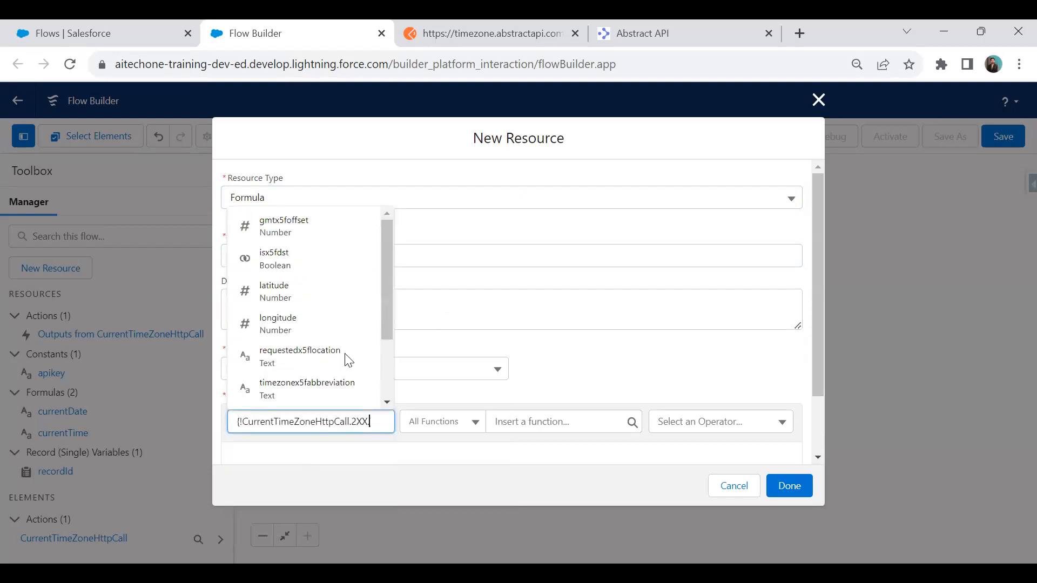
scroll(283, 308, "down", 2)
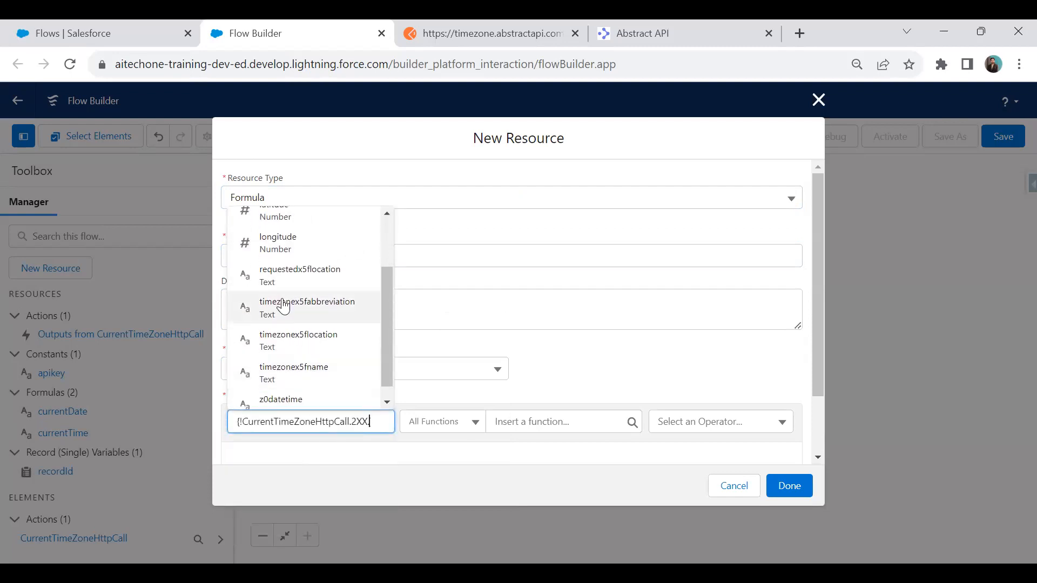
left_click(283, 308)
scroll(584, 346, "down", 1)
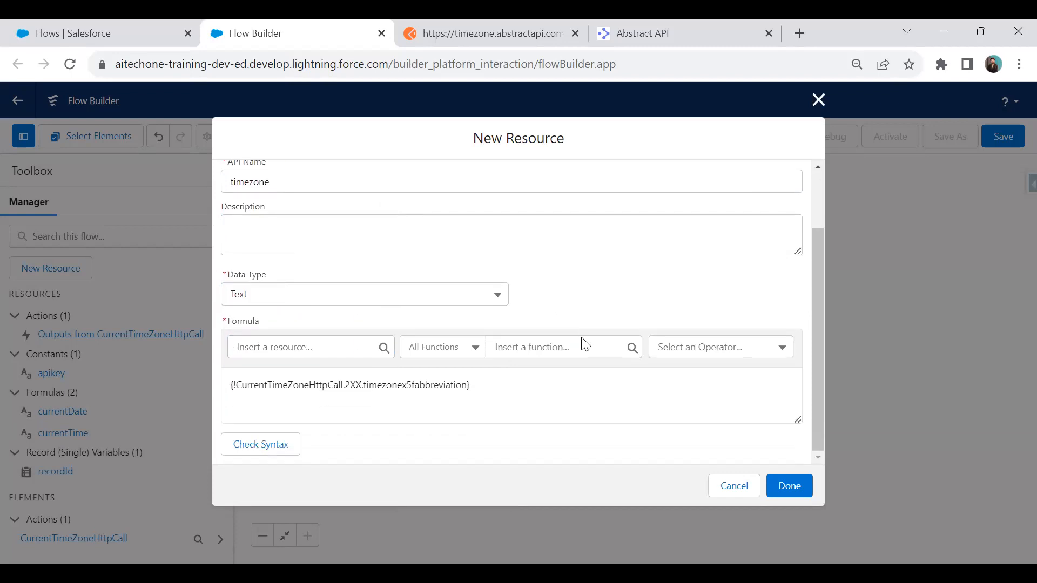
left_click_drag(489, 382, 228, 384)
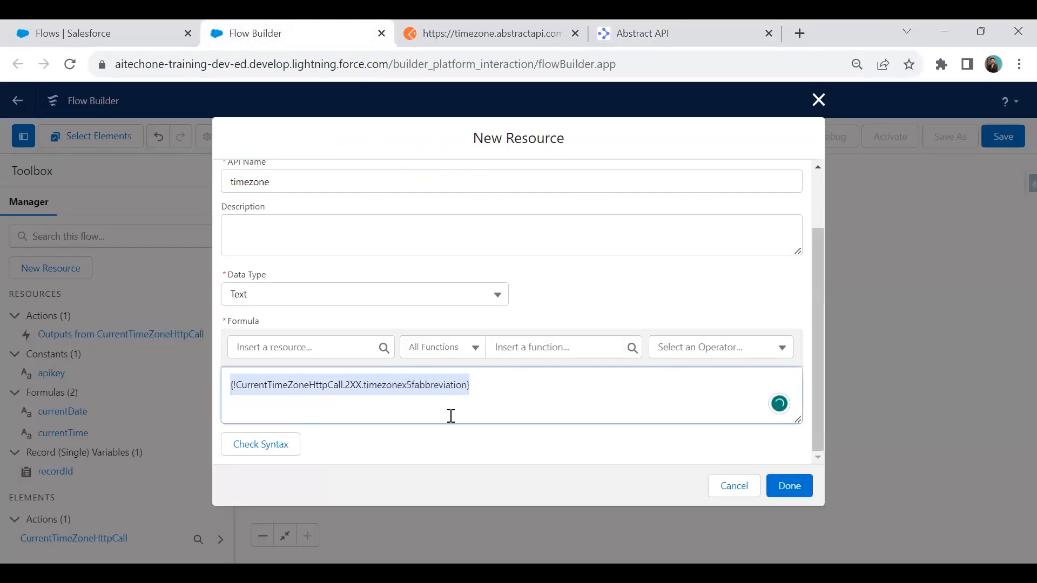
left_click(250, 445)
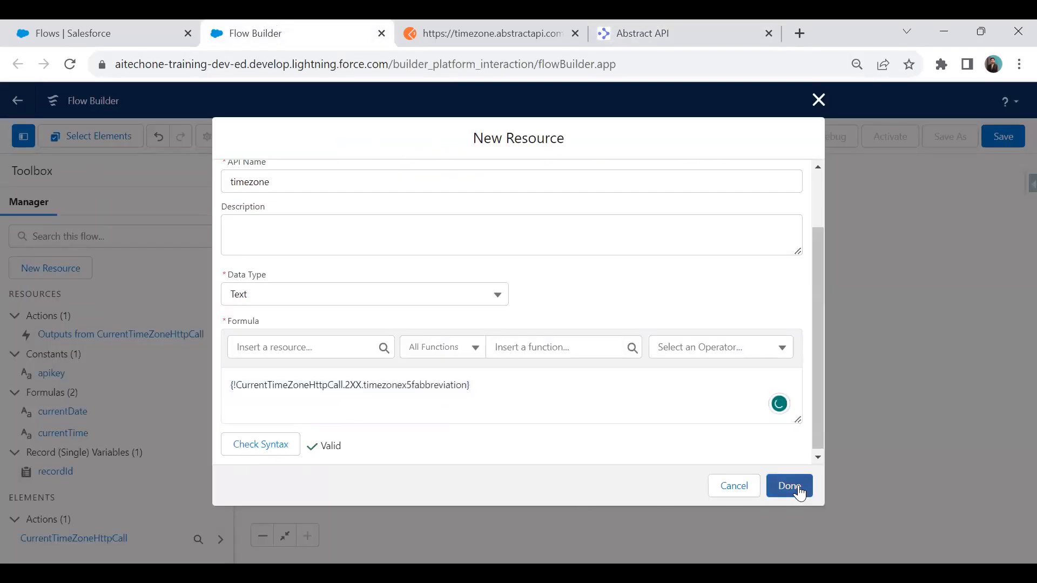
left_click(790, 487)
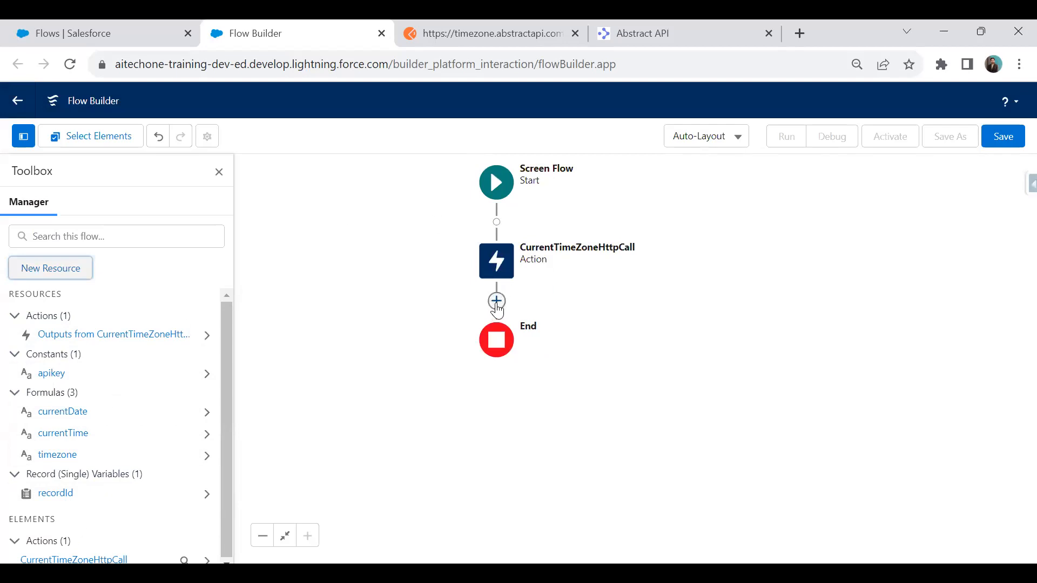
Add a Screen element after CurrentTimeZoneHttpCall with the label CurrentTime and the API name CurrentTimeScreen
left_click(497, 302)
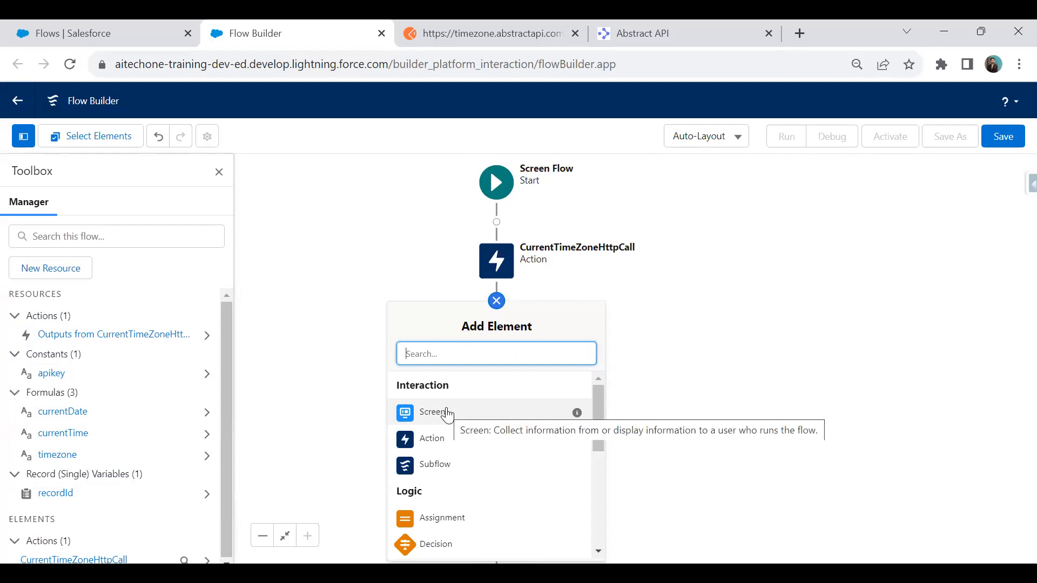
left_click(432, 412)
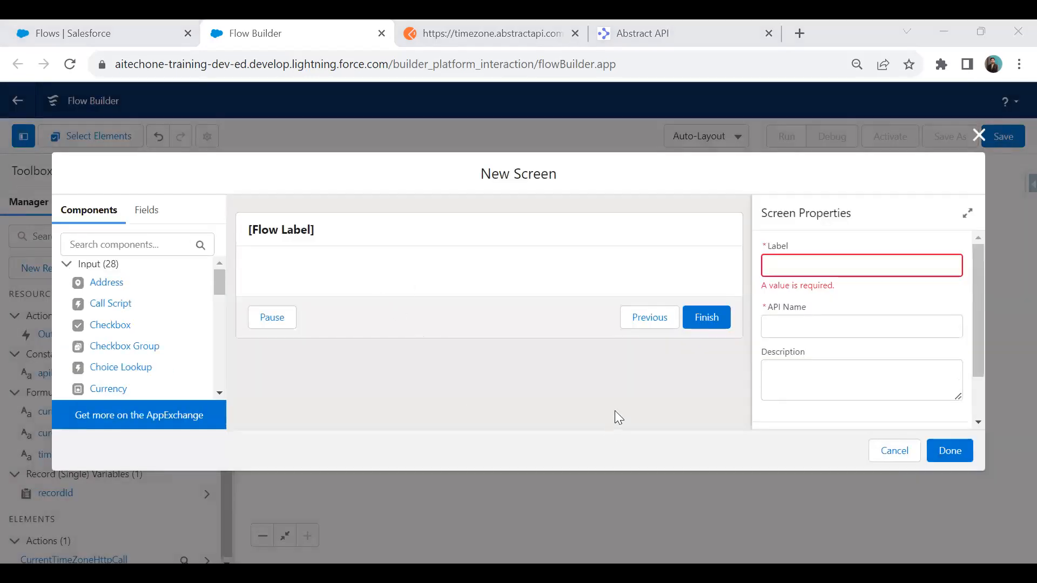
left_click(802, 271)
type("CurrentTime")
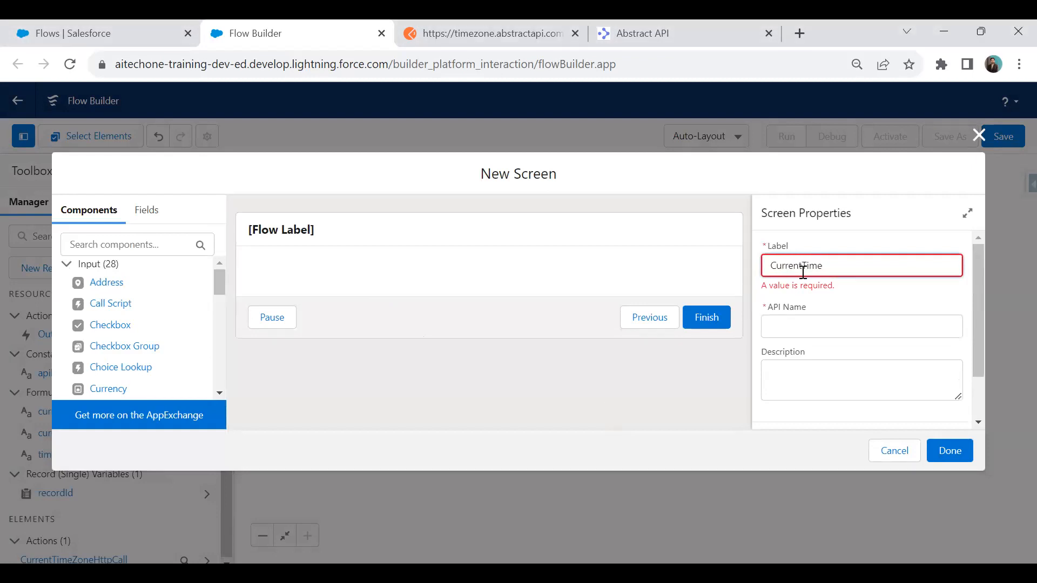
left_click(805, 326)
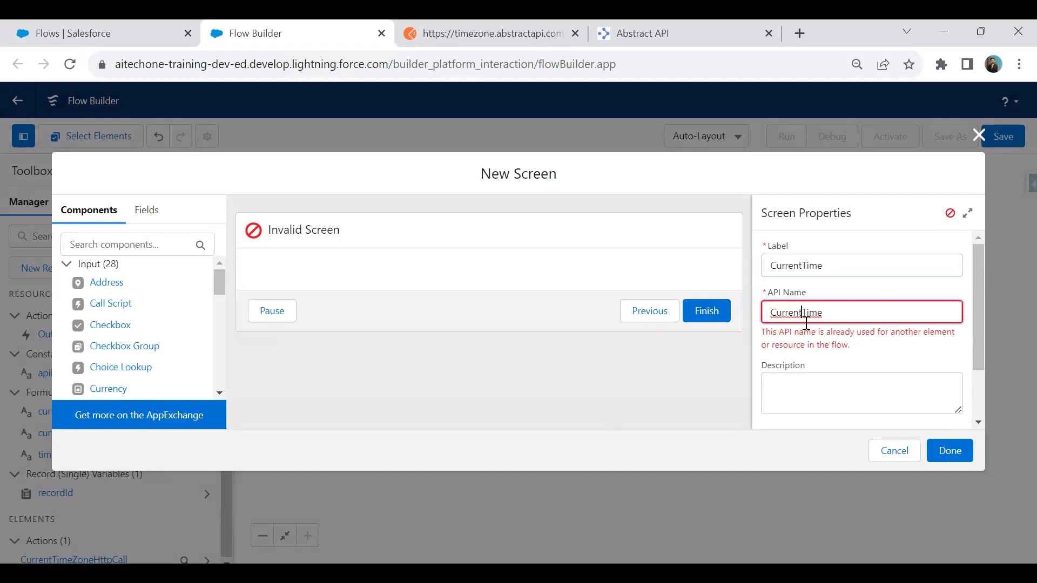
type("F")
key("Tab")
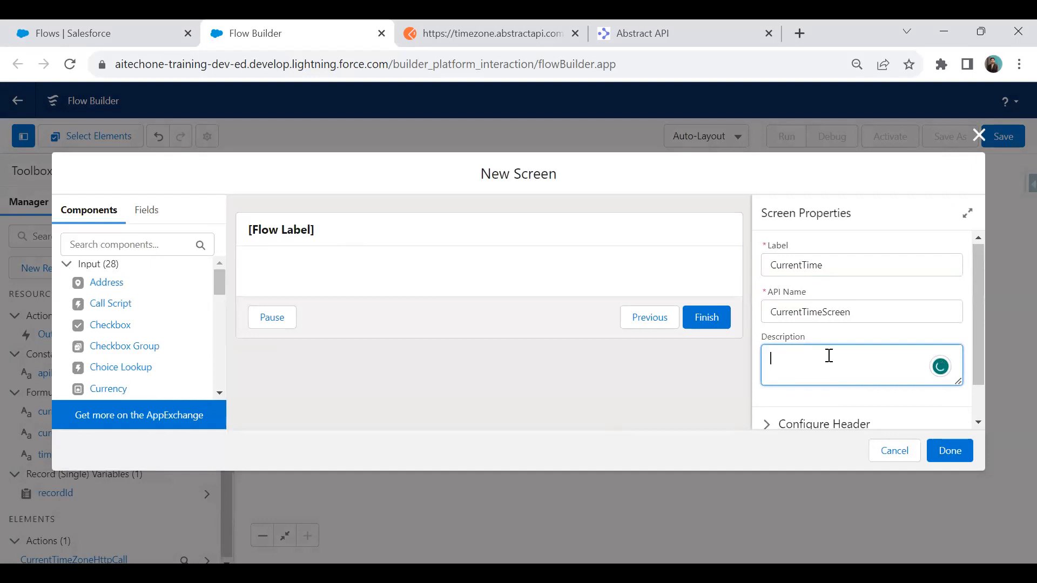
Turn off Show Header in the new screen's header configuration
scroll(810, 373, "down", 1)
left_click(774, 396)
scroll(799, 335, "down", 1)
left_click(766, 342)
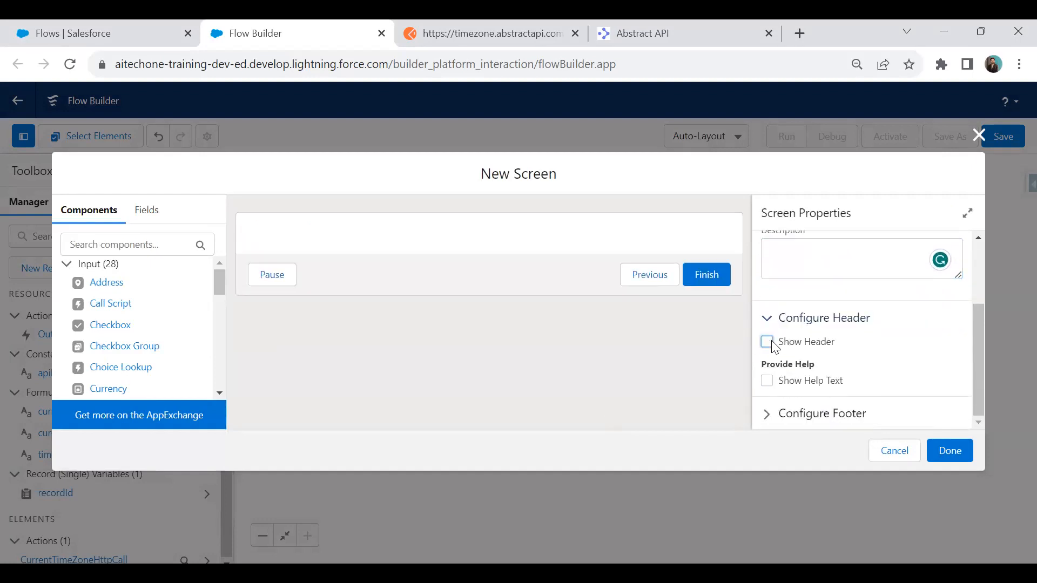
Configure the screen's footer to hide the Pause, Previous, and Next or Finish buttons
left_click(767, 412)
scroll(783, 372, "down", 4)
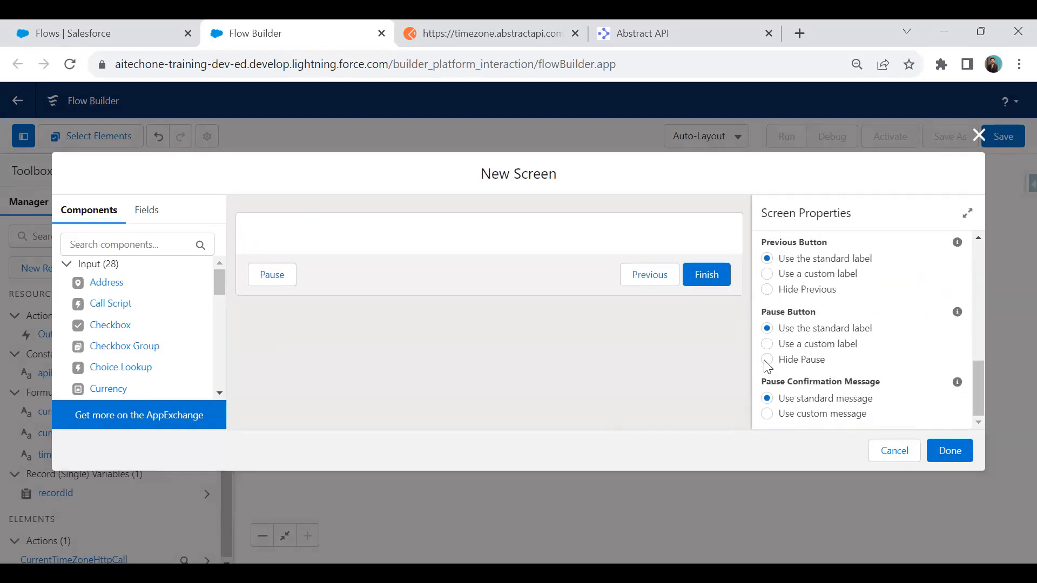
left_click(767, 413)
left_click(767, 344)
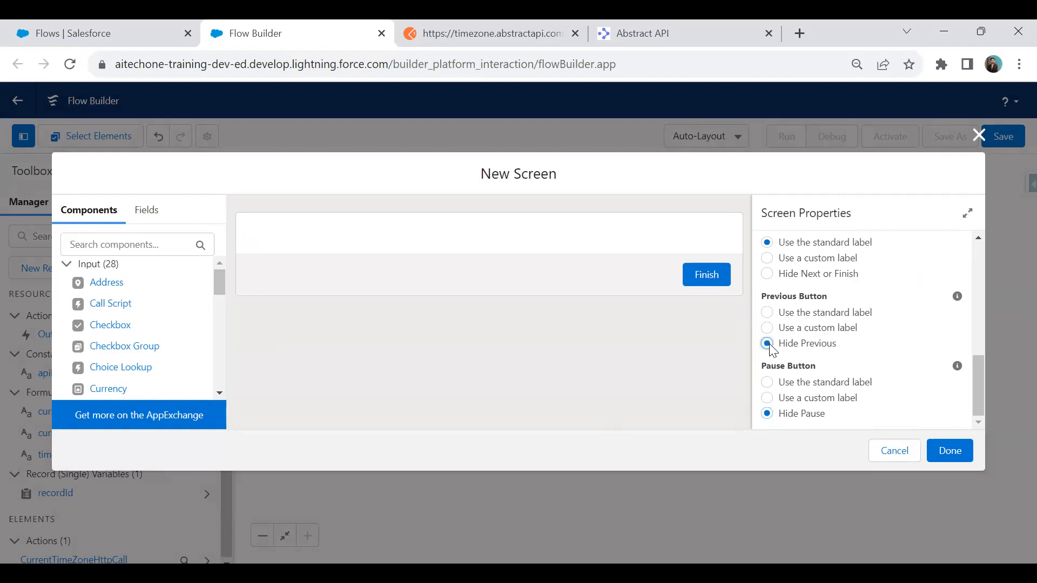
left_click(767, 273)
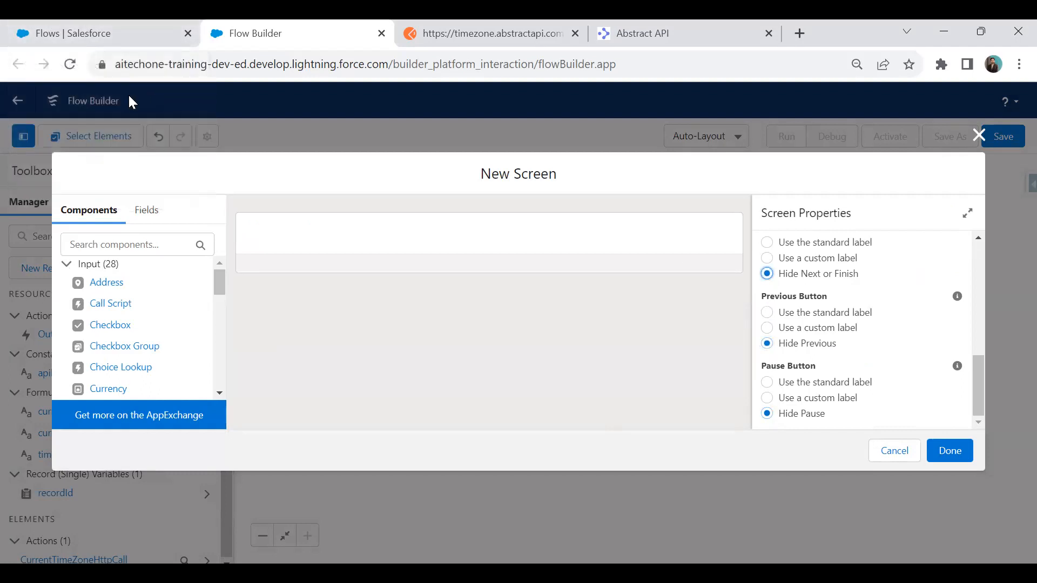
Add a Display Text component to the CurrentTime screen and give it the API name text1
left_click(66, 264)
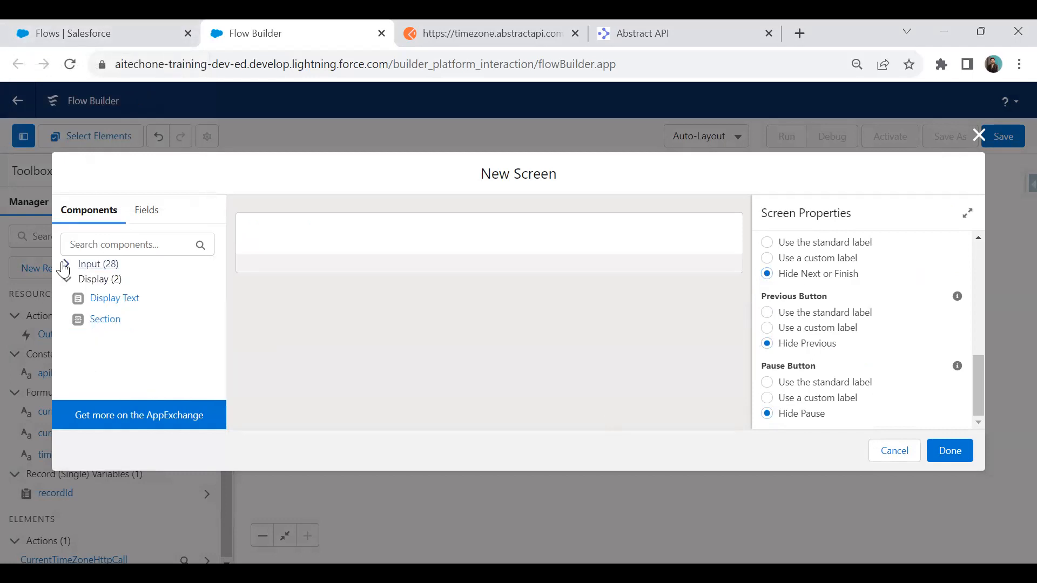
left_click_drag(116, 303, 415, 232)
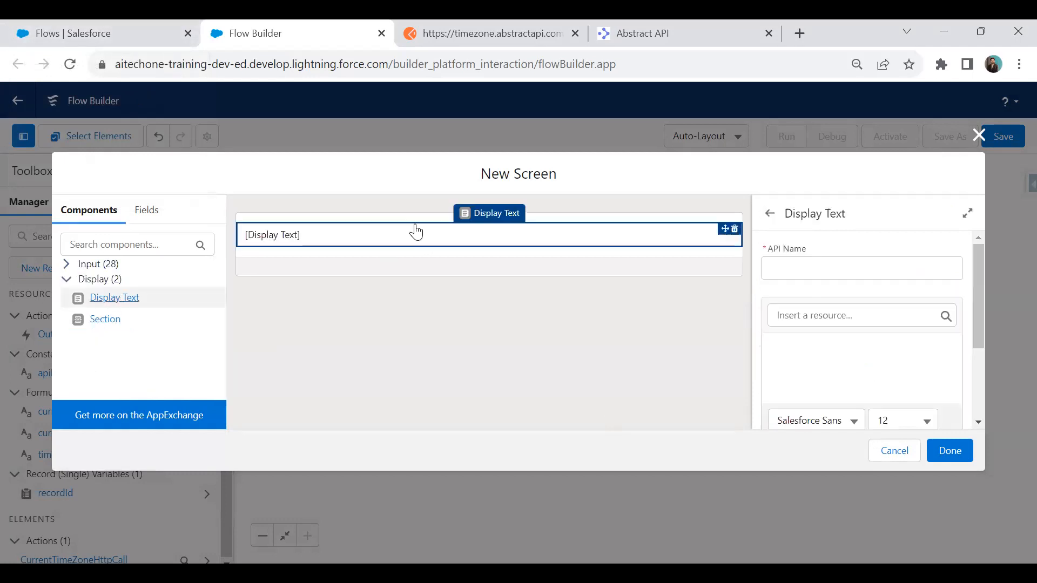
left_click(809, 269)
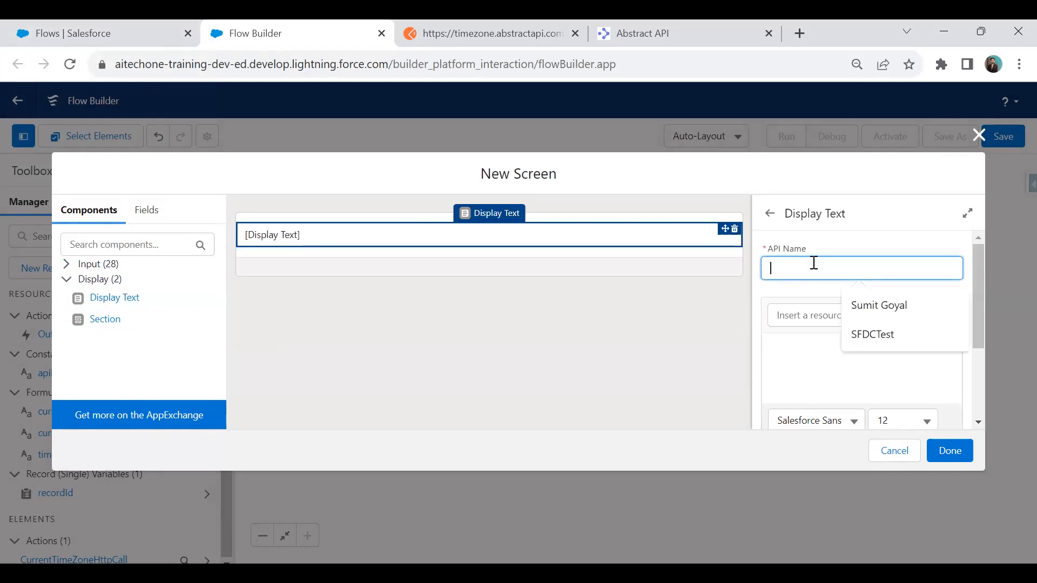
type("text")
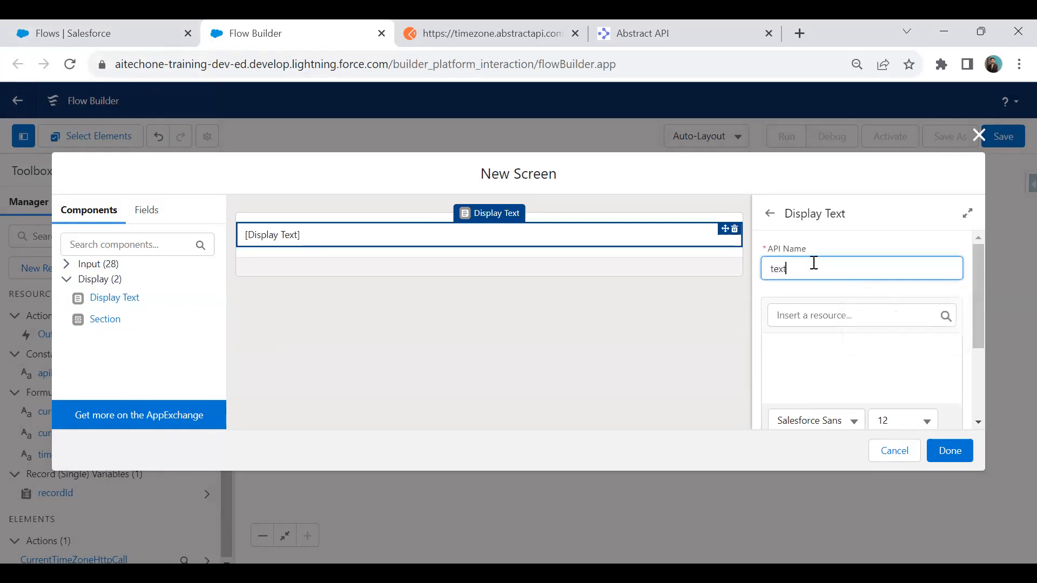
left_click(830, 359)
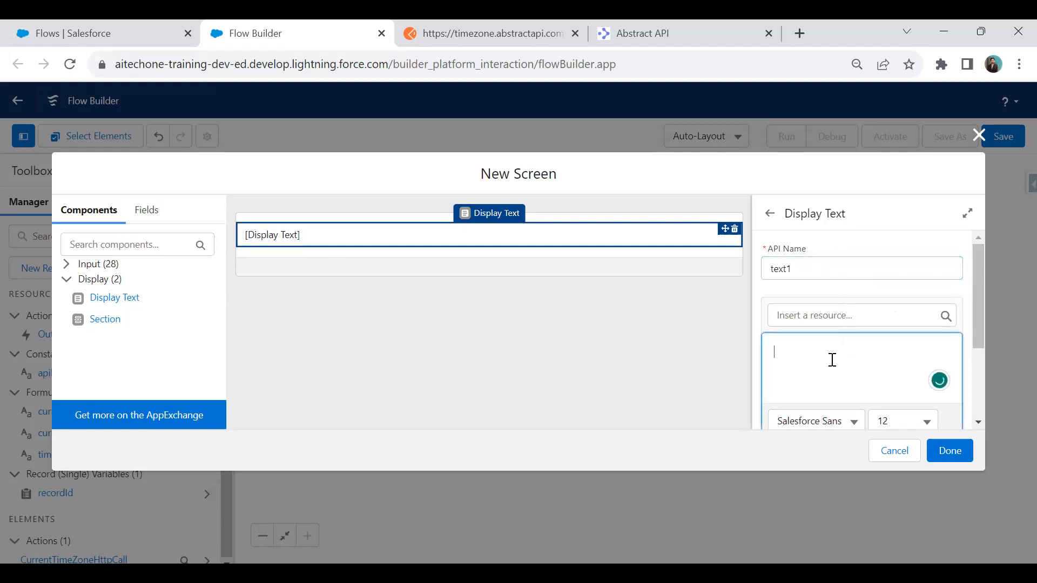
scroll(861, 337, "down", 3)
scroll(858, 334, "up", 2)
left_click(815, 269)
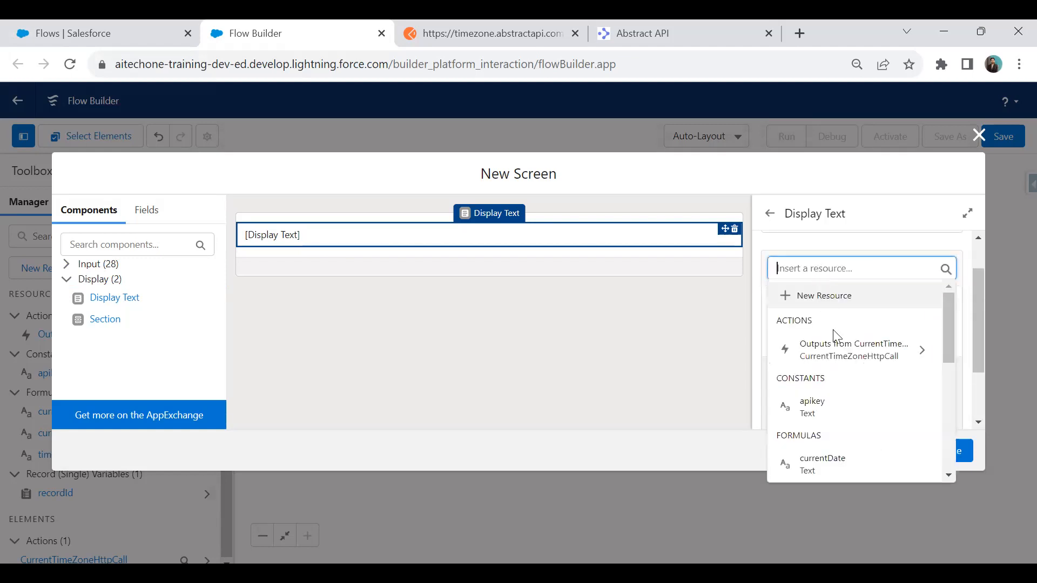
left_click(866, 354)
left_click_drag(914, 270, 747, 271)
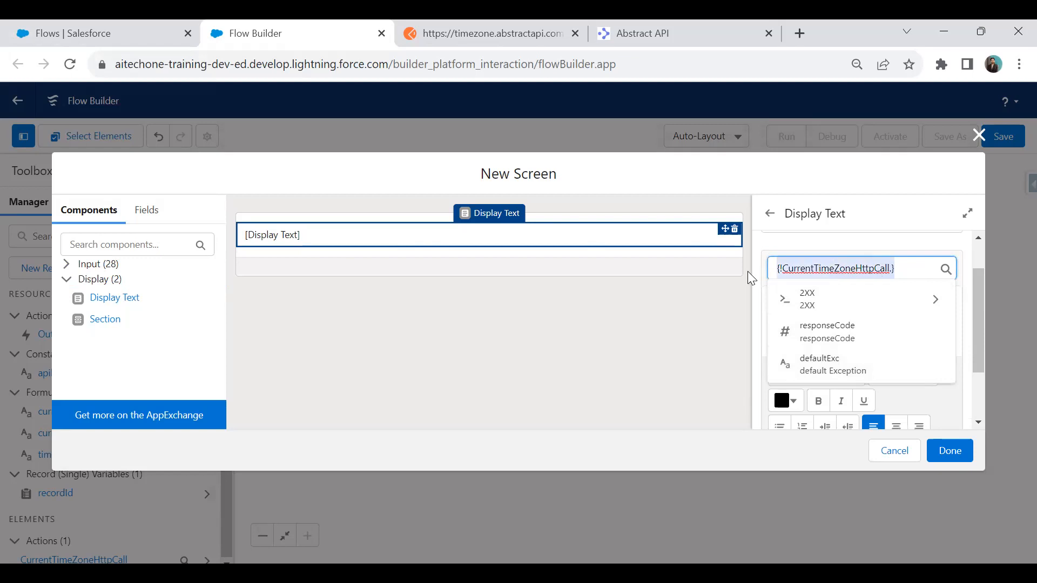
key("BackSpace")
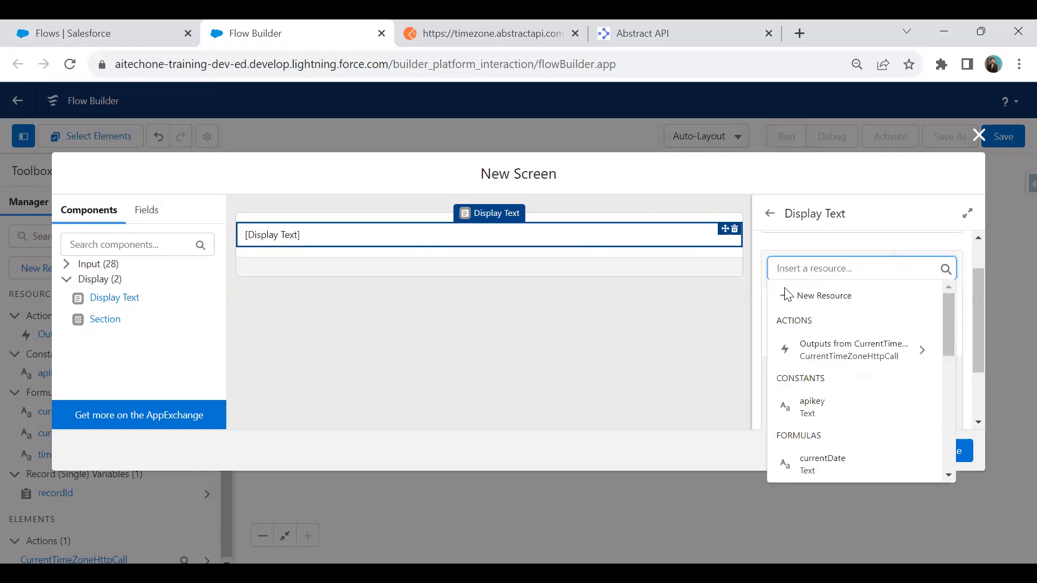
left_click(657, 332)
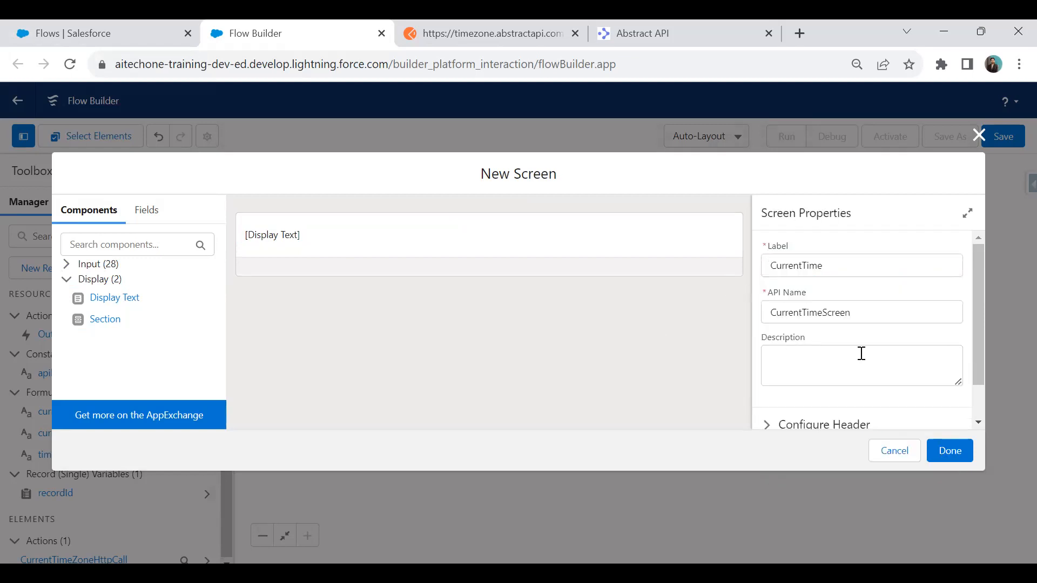
Insert the currentTime formula resource into the body of the text1 display text component
scroll(861, 353, "down", 1)
left_click(346, 235)
scroll(821, 266, "down", 2)
scroll(826, 293, "up", 2)
left_click(817, 268)
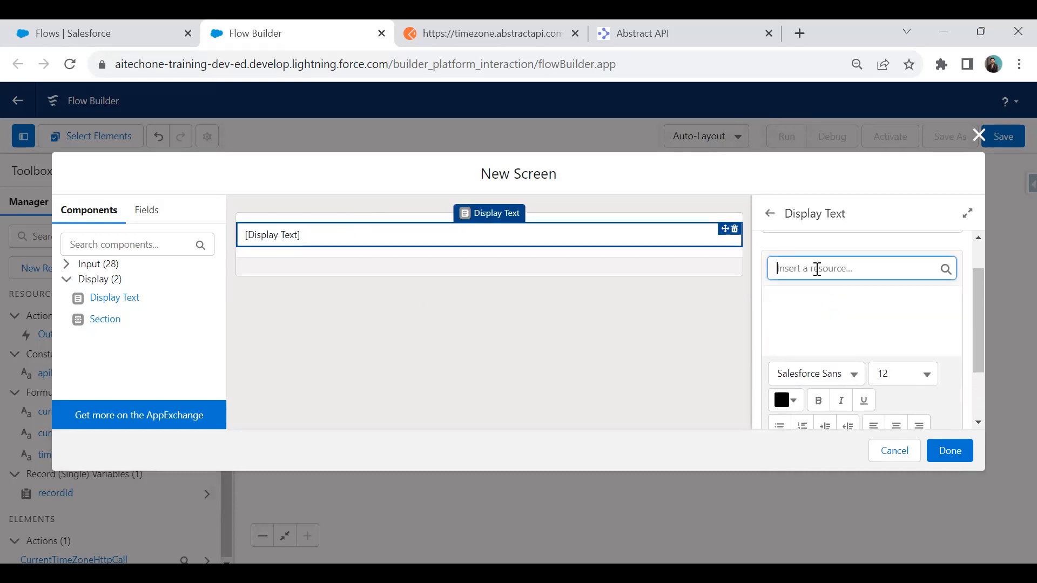
scroll(850, 363, "down", 3)
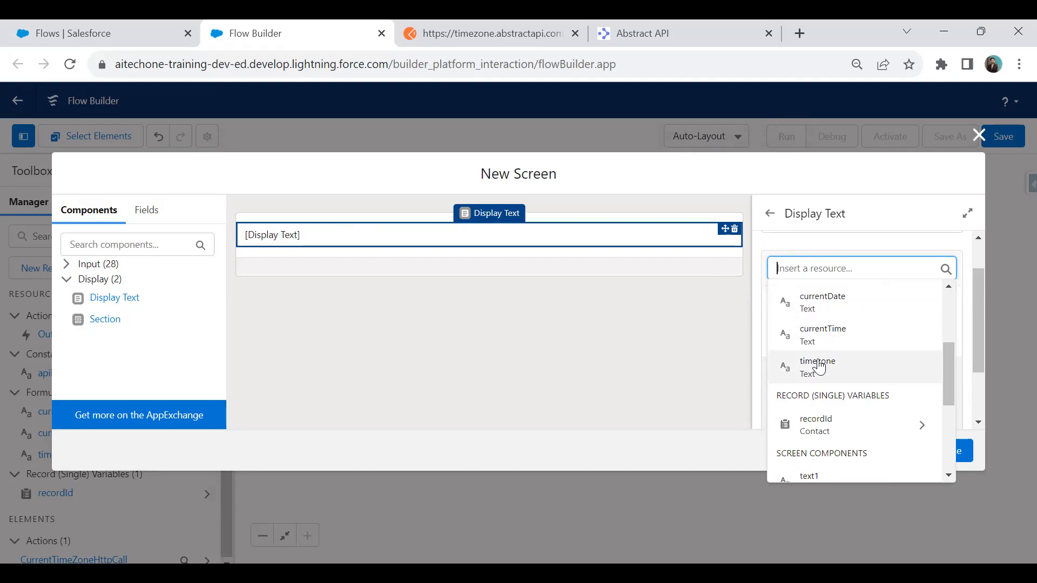
left_click(820, 341)
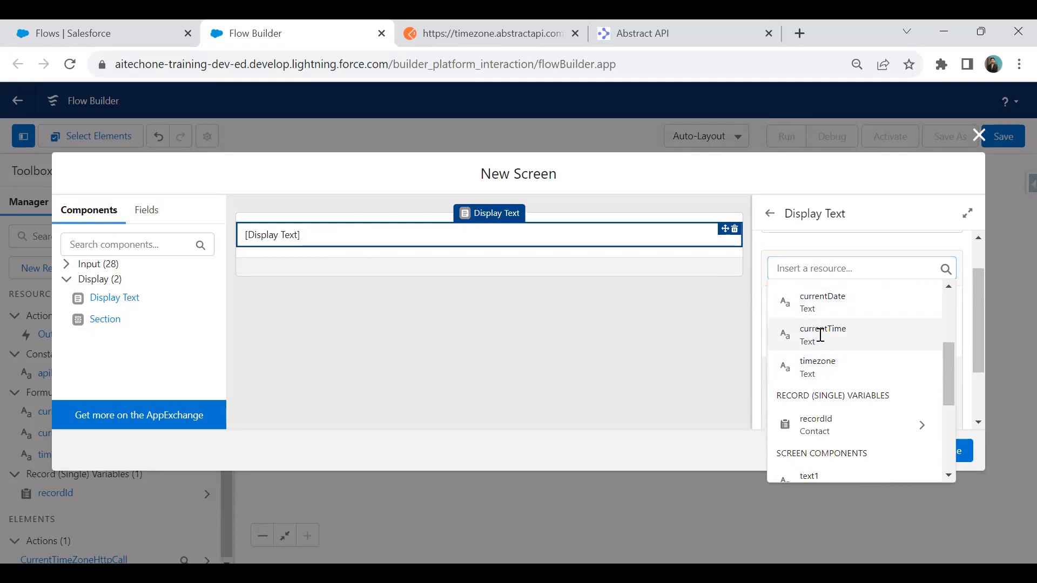
Insert the currentDate and timezone formula resources on separate lines below {!currentTime} in the display text
left_click(822, 273)
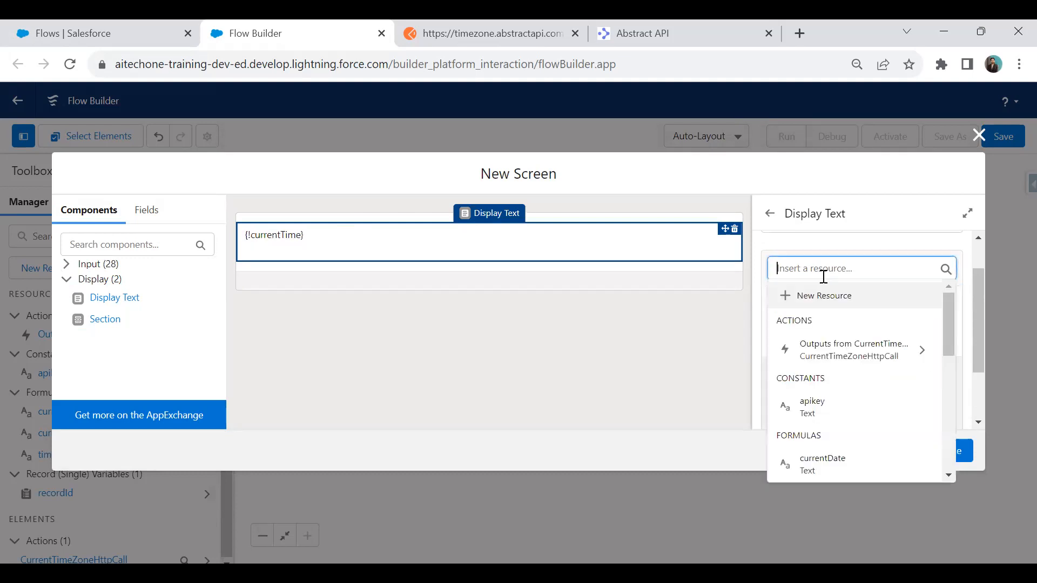
scroll(848, 394, "down", 2)
left_click(841, 390)
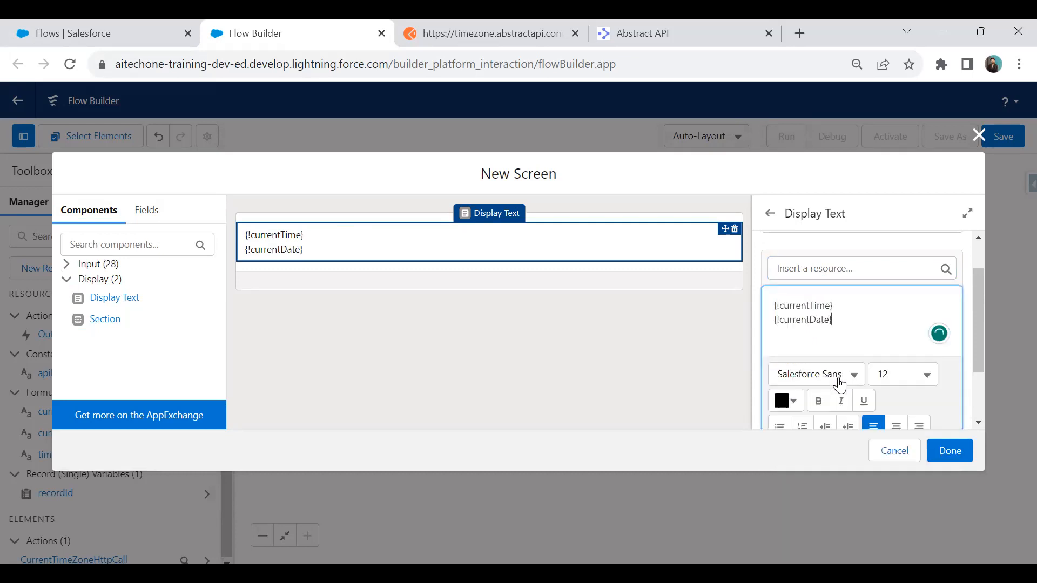
left_click(884, 269)
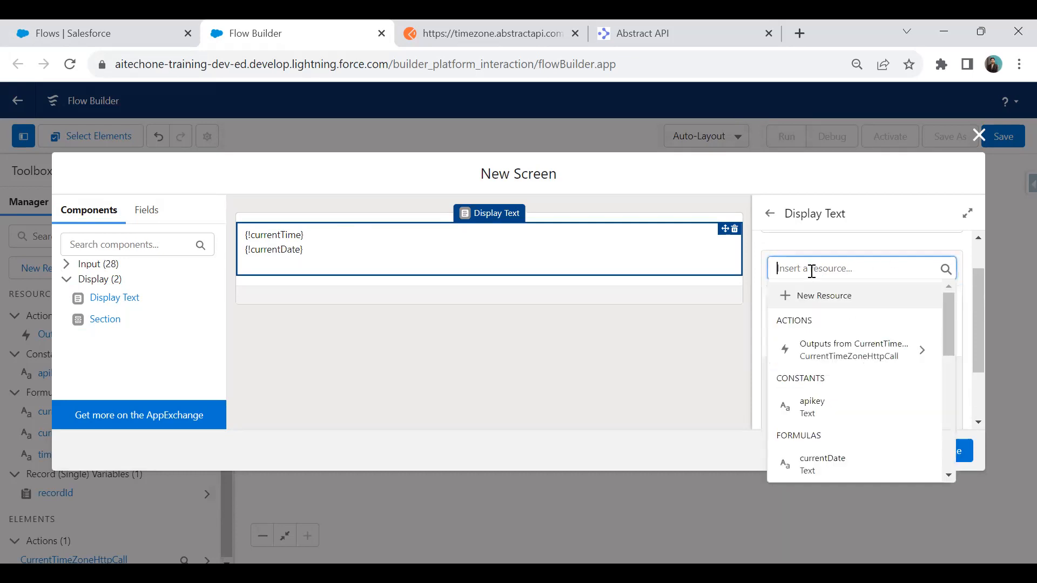
scroll(847, 375, "down", 3)
left_click(826, 396)
Center all three lines of the display text and set the {!currentTime} line's font size to 22
left_click_drag(823, 334, 766, 300)
left_click(895, 427)
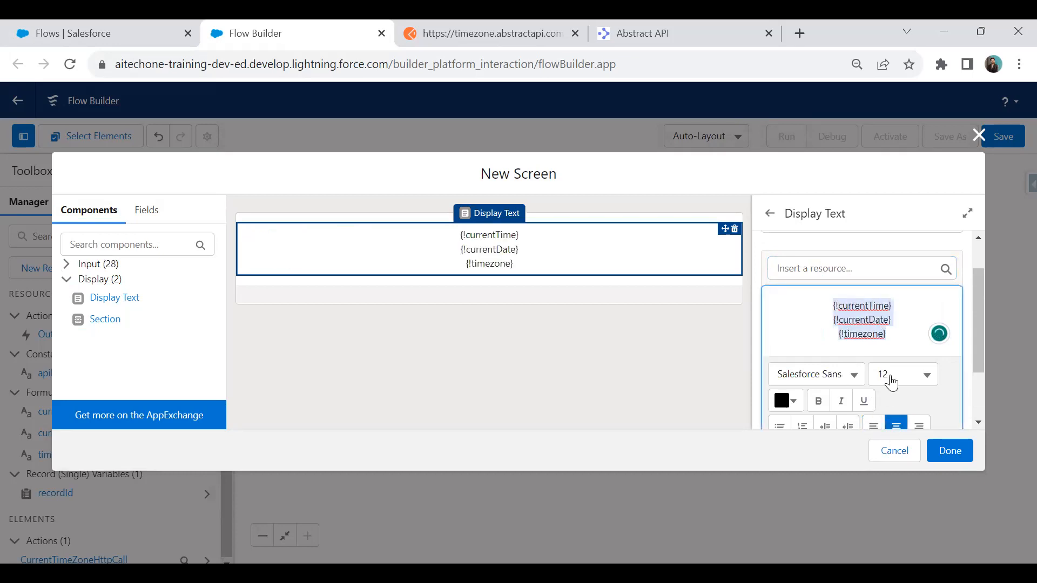
left_click_drag(893, 305, 830, 303)
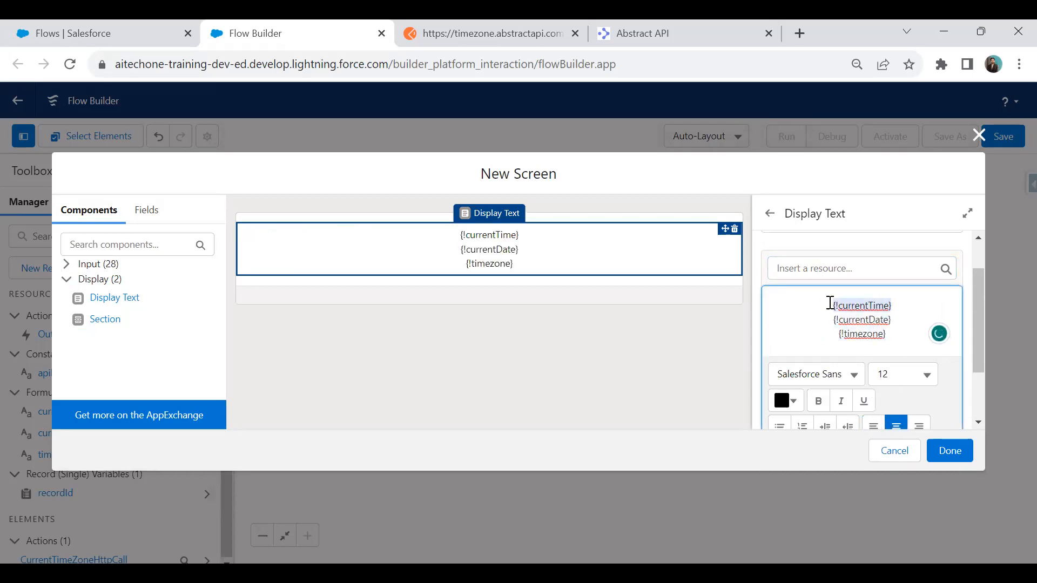
scroll(933, 384, "down", 2)
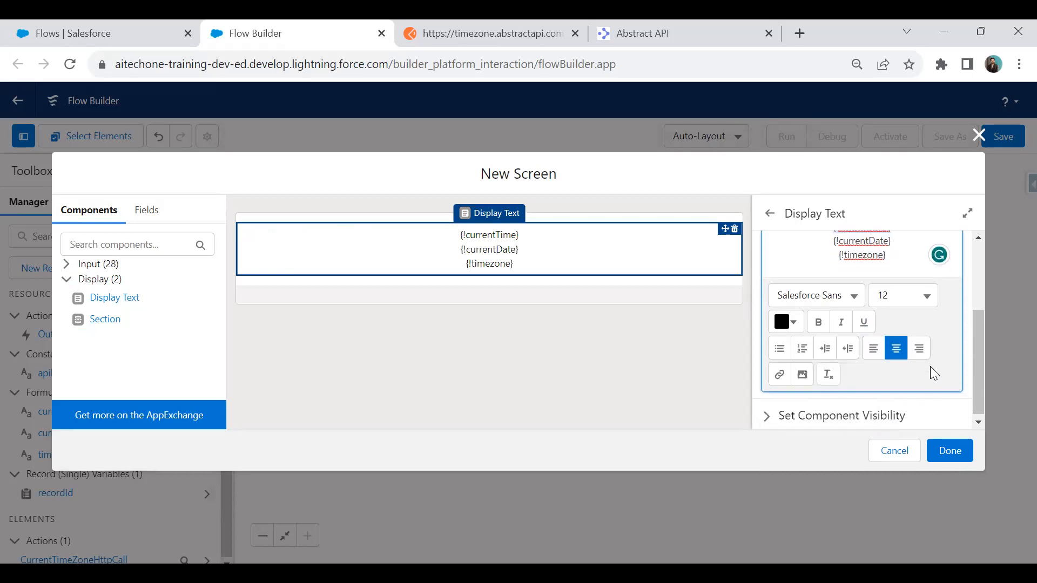
left_click(933, 298)
scroll(851, 454, "down", 2)
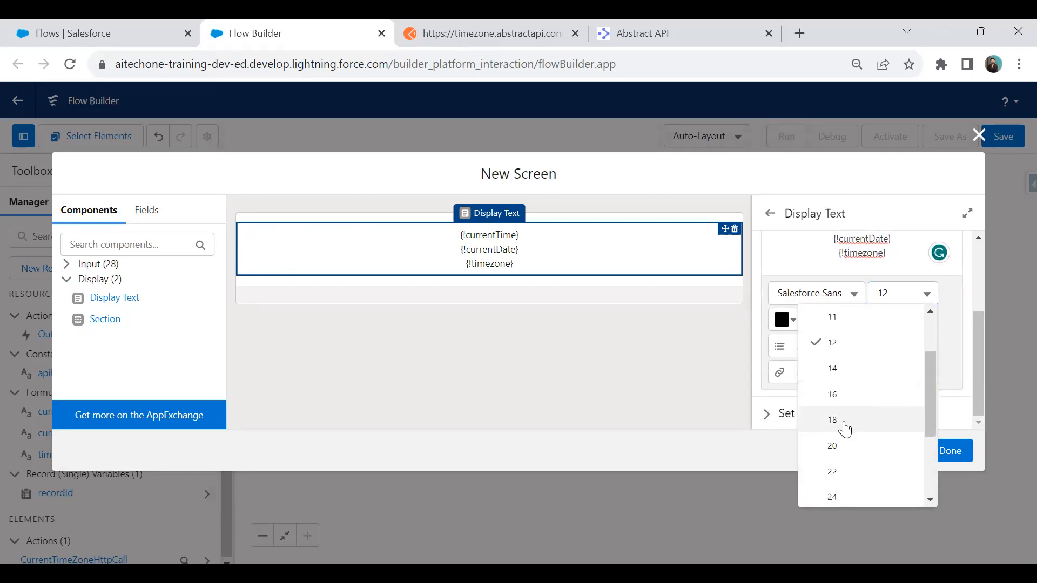
left_click(847, 426)
left_click(918, 399)
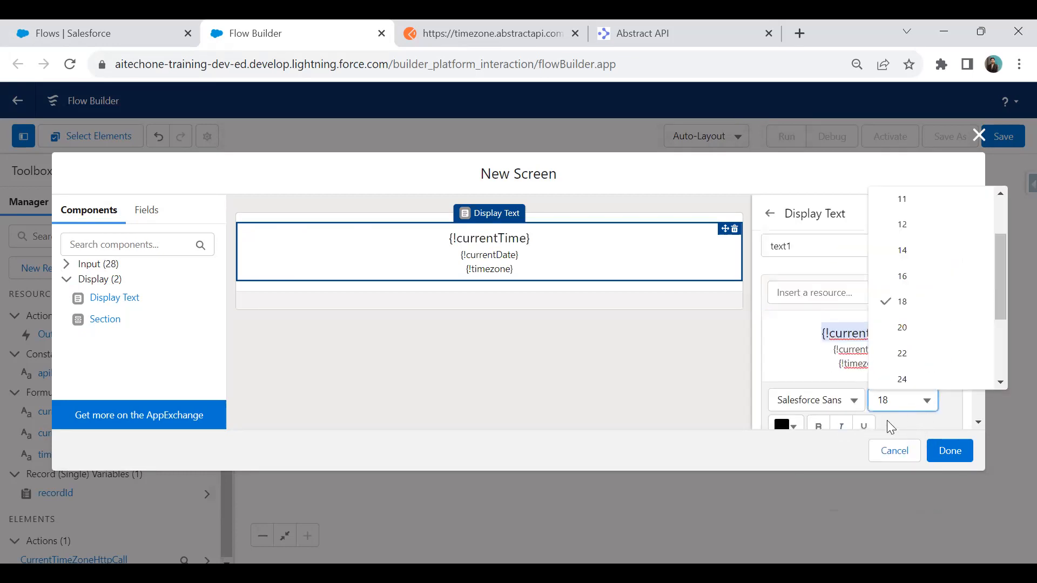
scroll(912, 335, "down", 2)
left_click(917, 267)
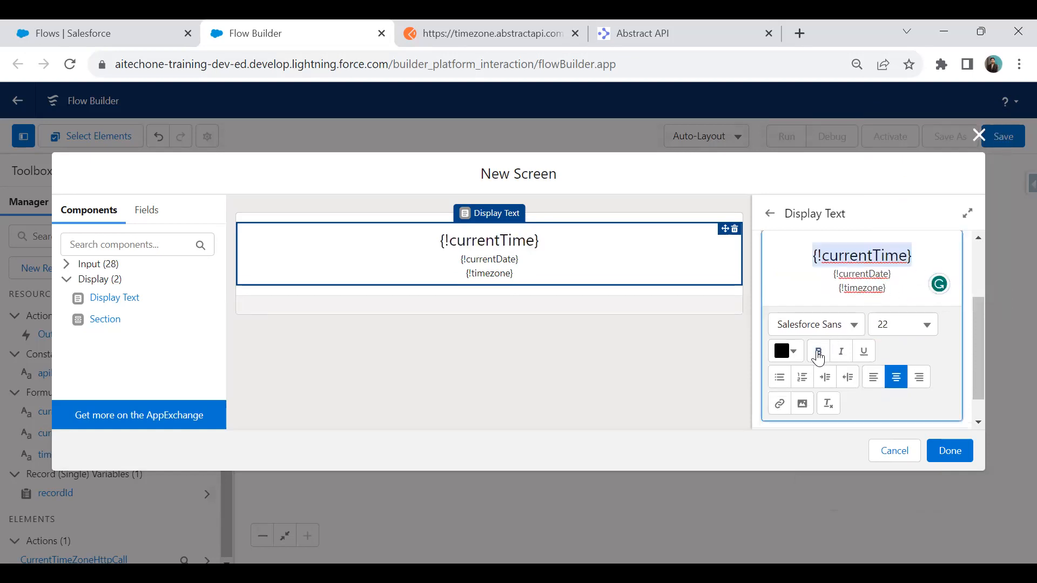
Make the {!currentTime} line bold and color it red with hex value #E70A0A
left_click(818, 351)
left_click(797, 353)
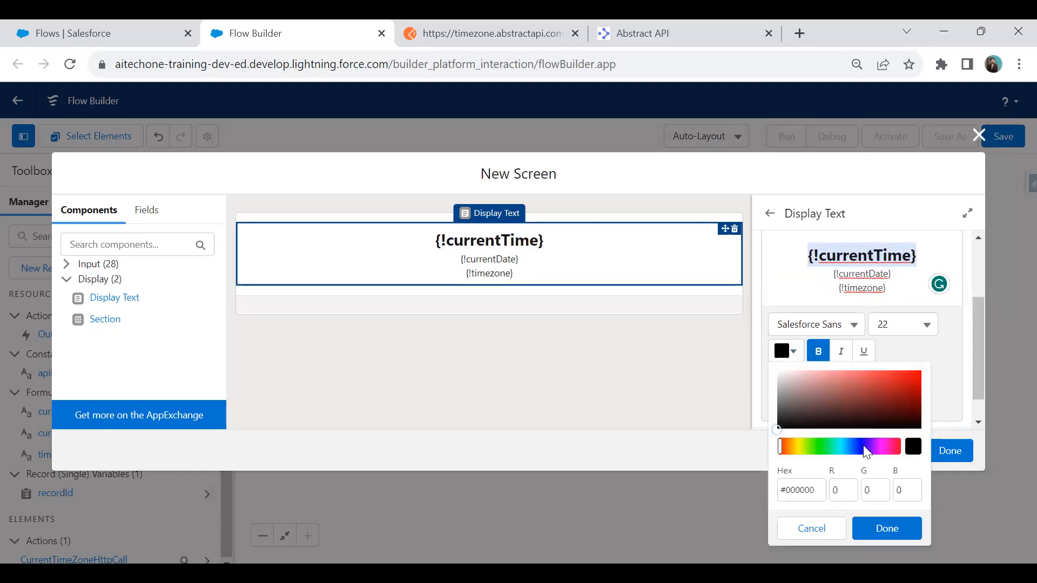
left_click(914, 378)
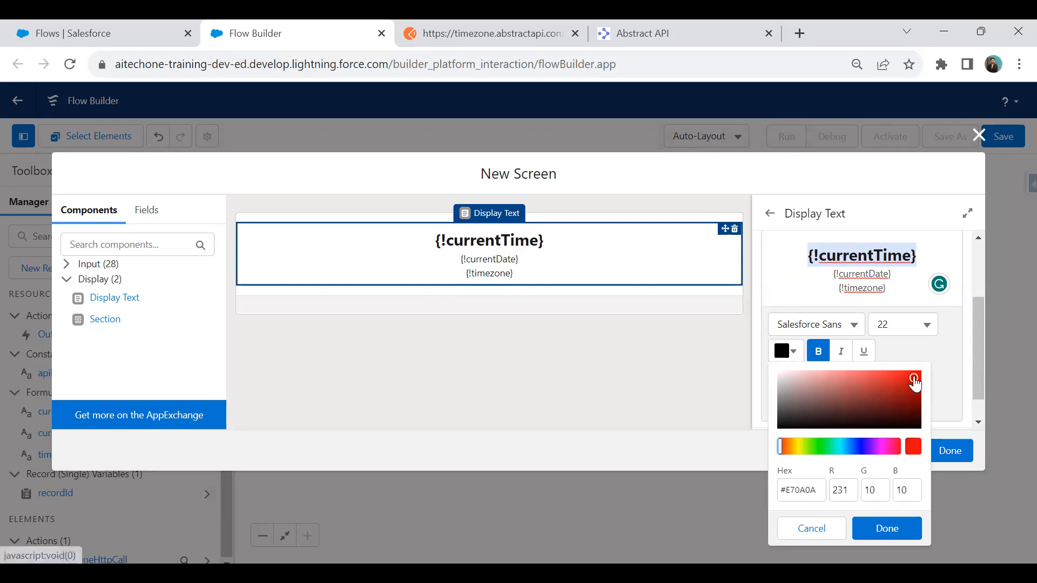
left_click(888, 529)
Set the {!currentDate} and {!timezone} lines to font size 16 and make them bold
left_click_drag(834, 275, 888, 289)
left_click(930, 326)
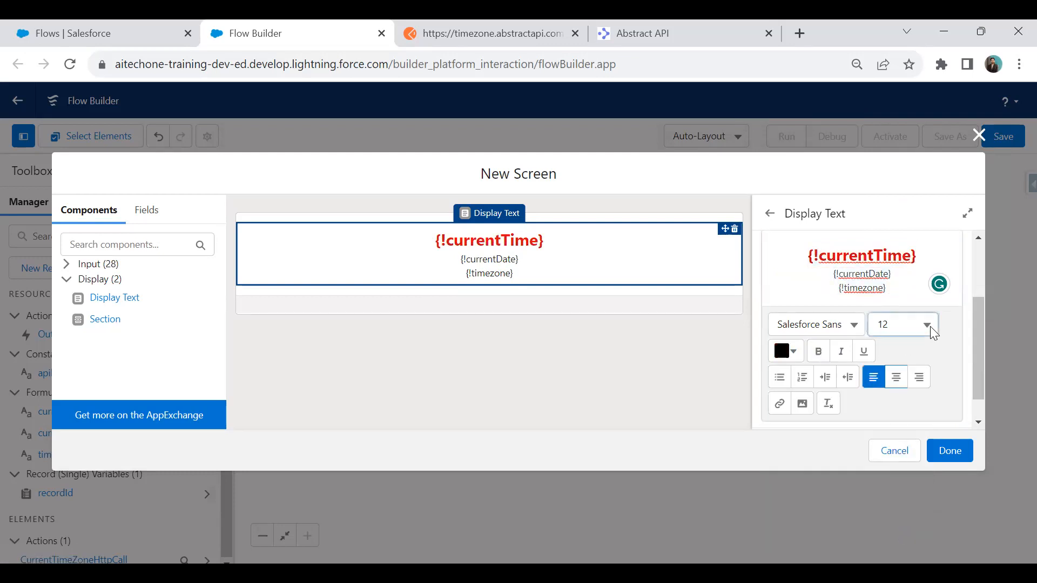
left_click(918, 431)
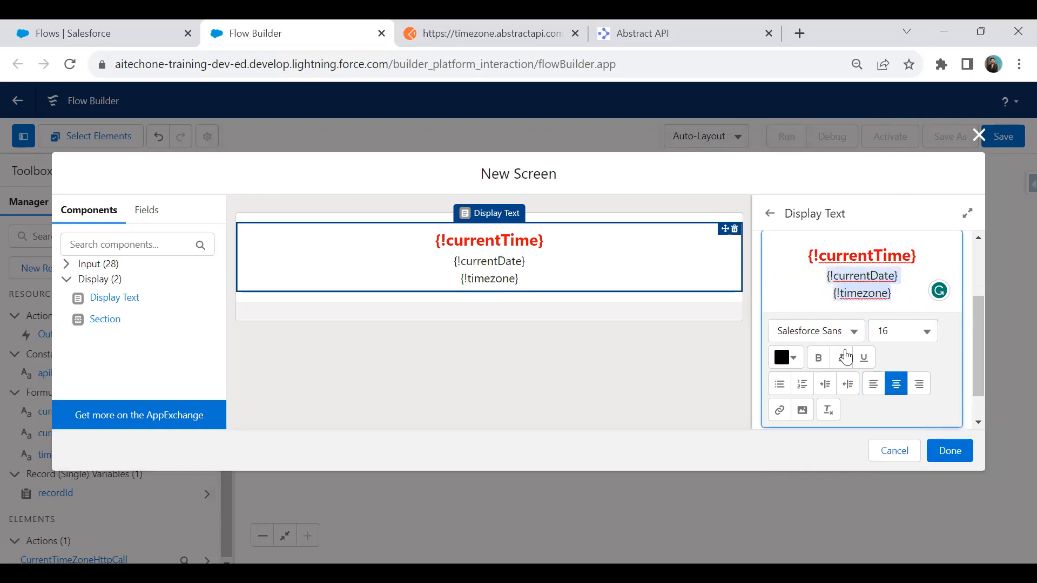
left_click(818, 357)
Color the {!currentDate} and {!timezone} lines blue with hex value #191CC3 and finish the new screen
left_click(793, 358)
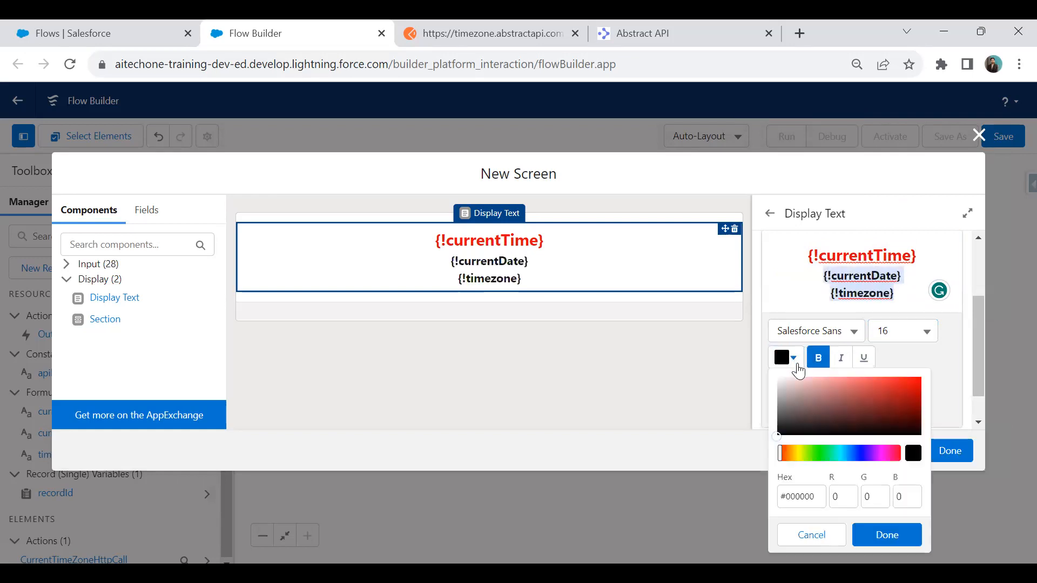
left_click(859, 452)
left_click(901, 392)
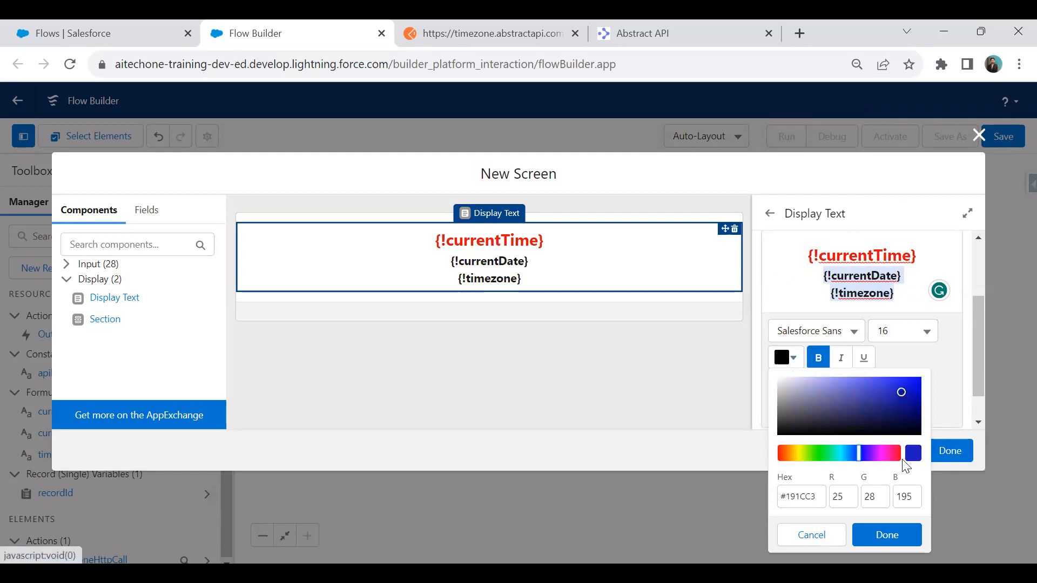
left_click(885, 535)
left_click(634, 360)
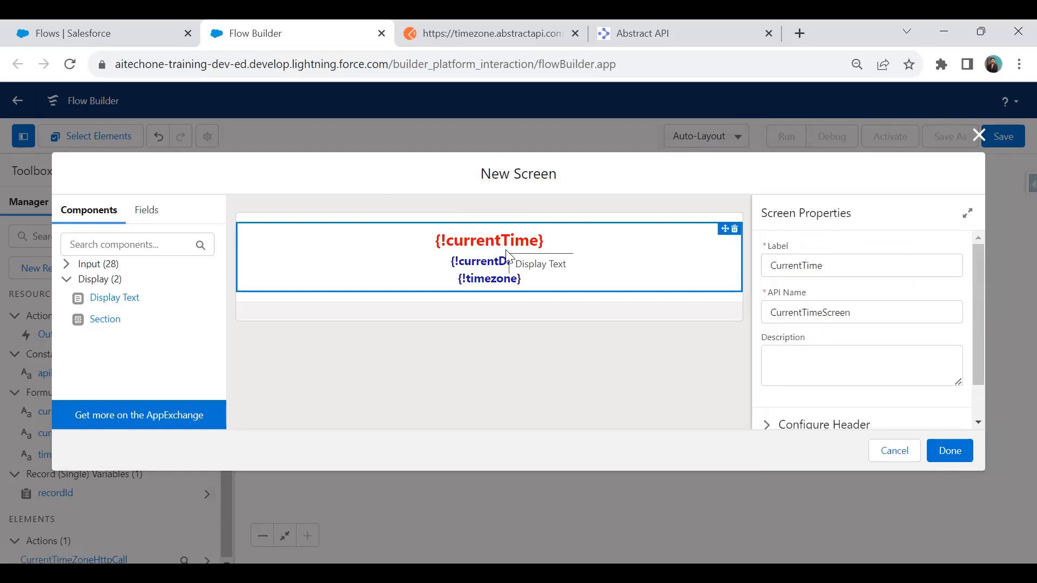
left_click(947, 451)
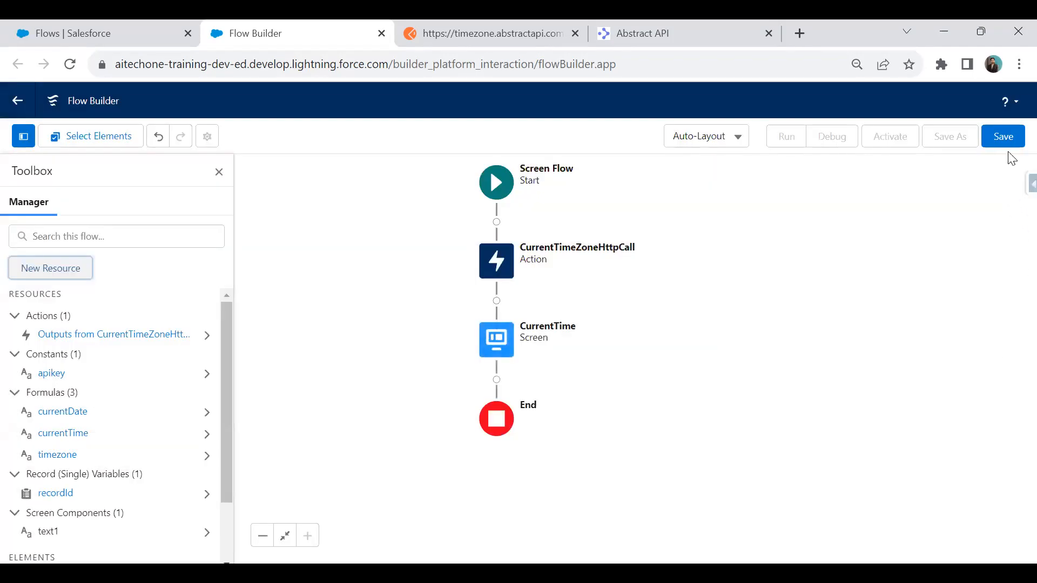
Try to save the flow with the label Current Time Flow for Contact and the API name Current_Time_Flow_for_Contact
left_click(1002, 136)
left_click(312, 271)
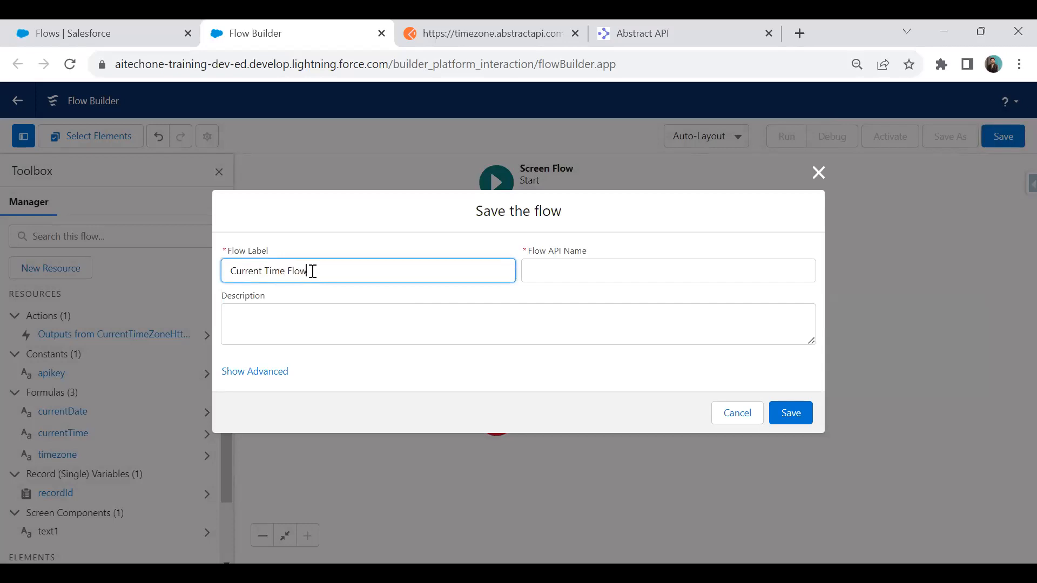
key("Tab")
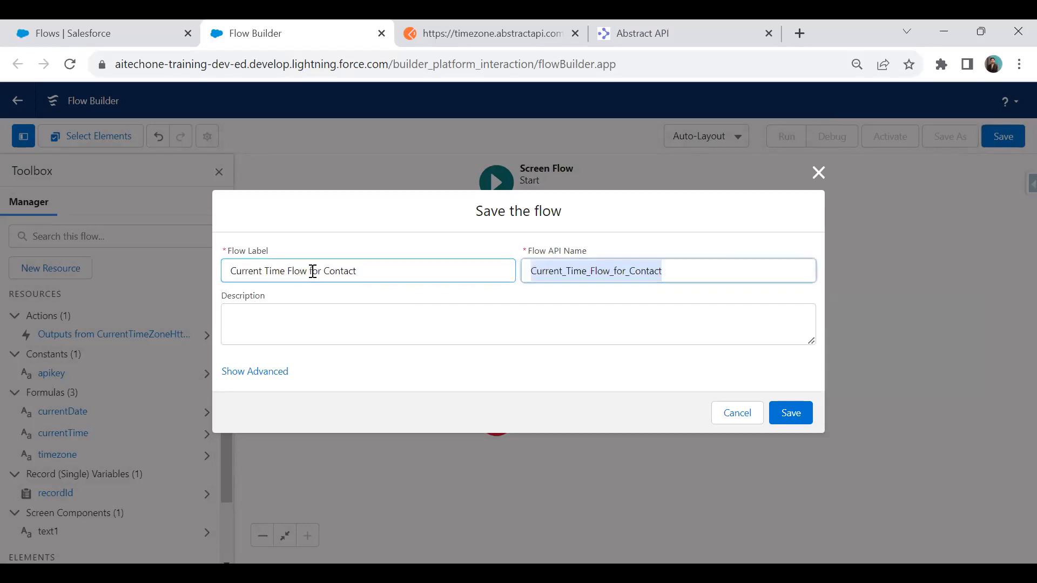
left_click(788, 408)
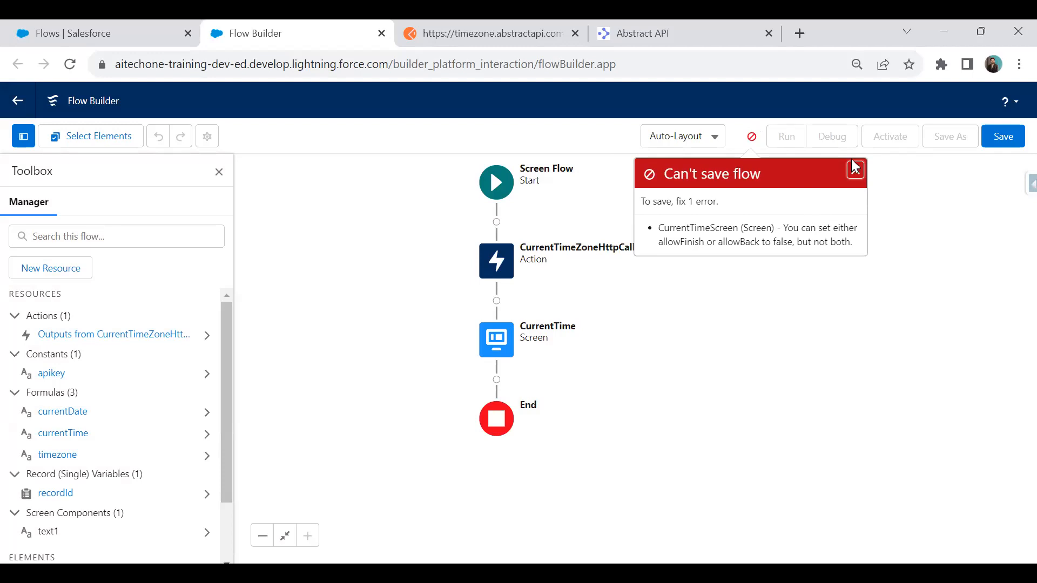
left_click(853, 166)
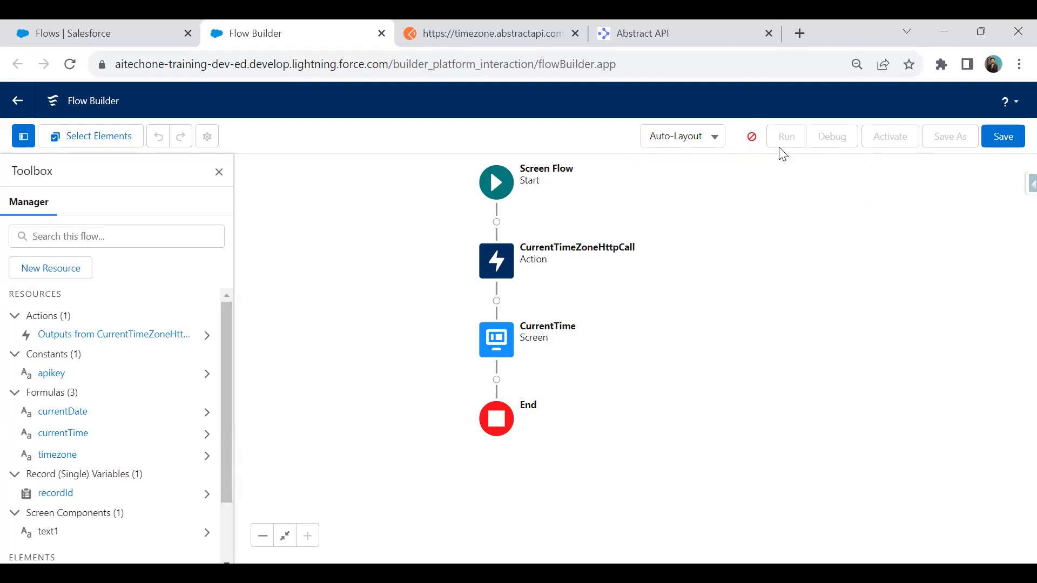
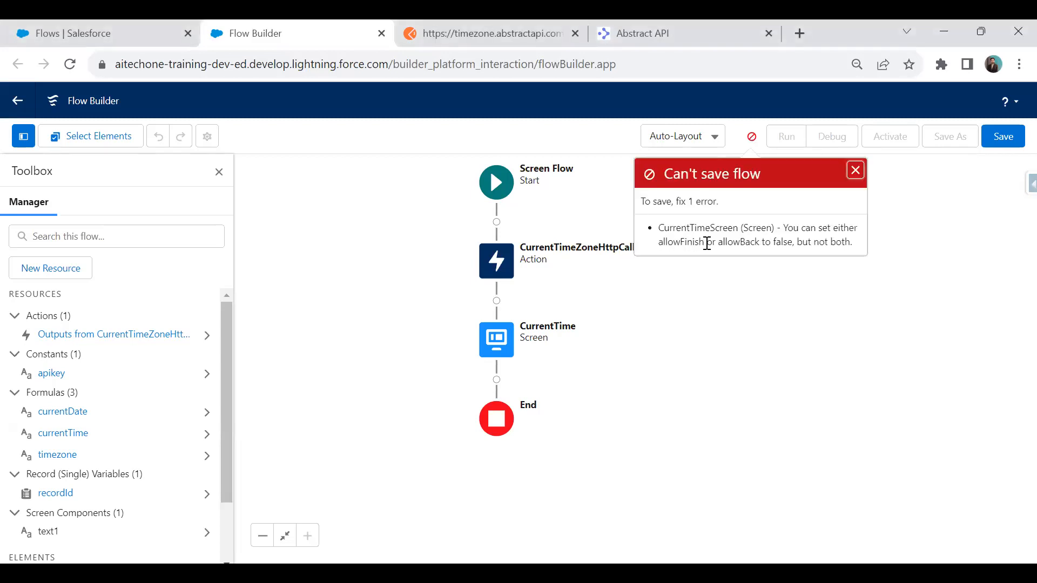
Hide the CurrentTime screen's footer and set its Next or Finish button to use the standard label
left_click(496, 339)
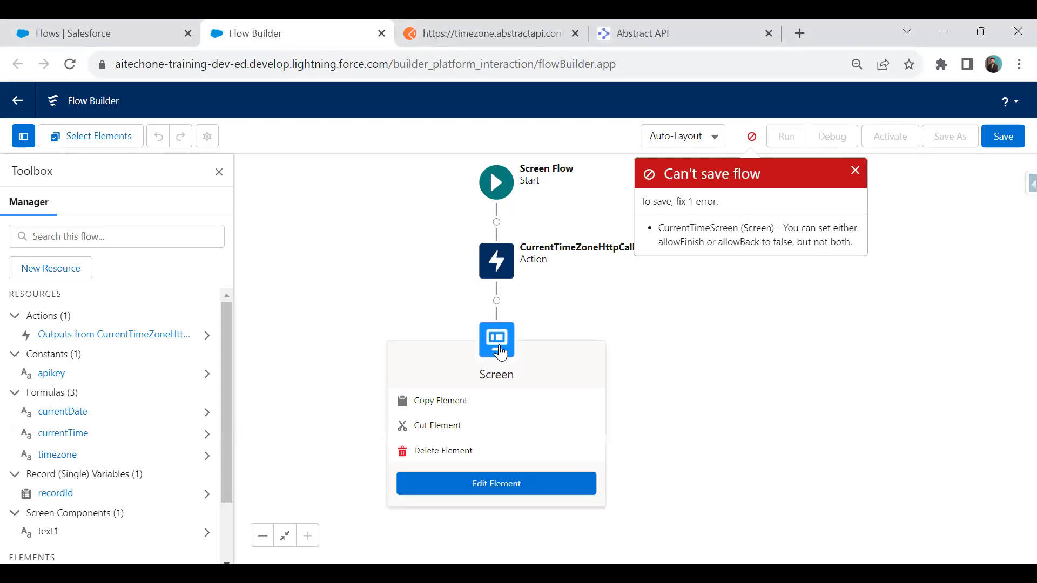
left_click(496, 483)
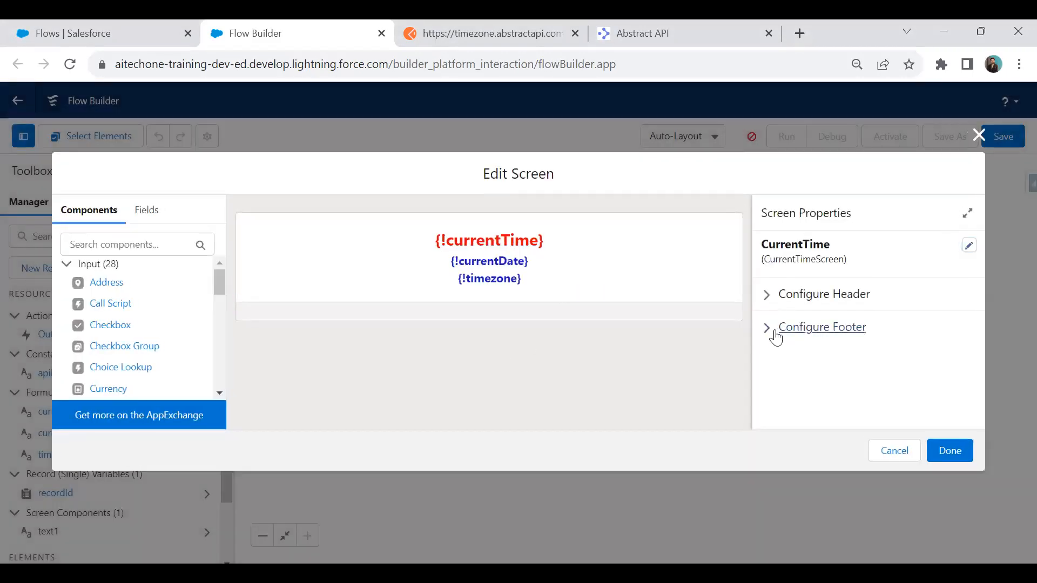
left_click(776, 332)
left_click(767, 355)
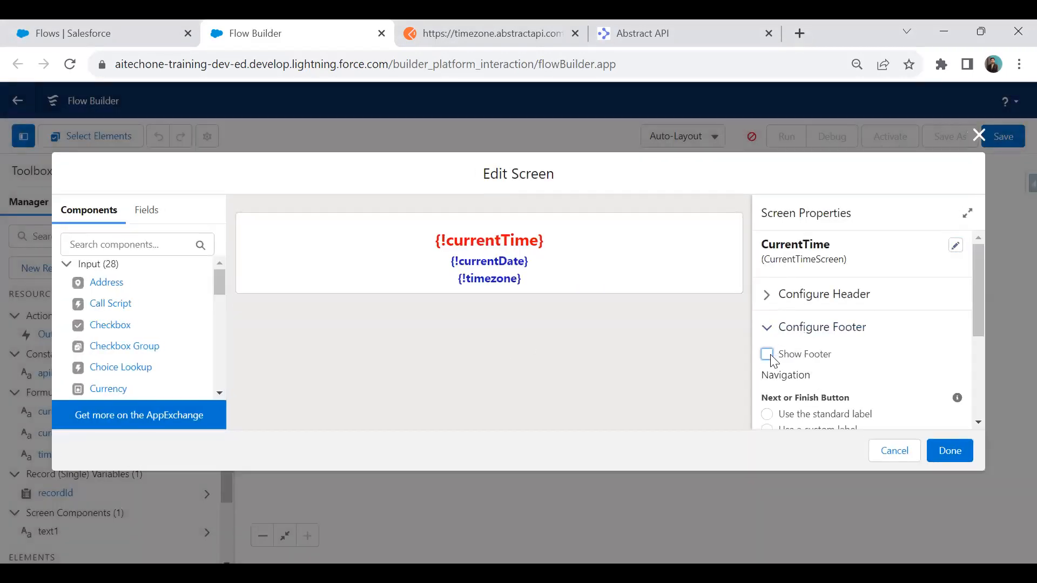
scroll(773, 362, "down", 3)
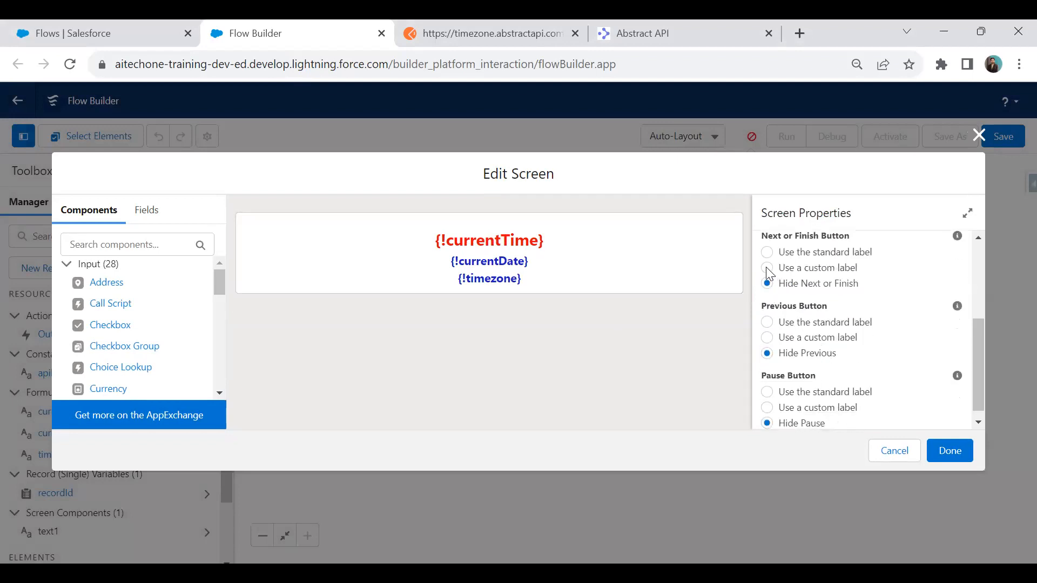
left_click(767, 253)
left_click(950, 451)
Save the flow as Current Time Flow for Contact, dismiss the review notice and activate the flow
left_click(1003, 138)
left_click(788, 413)
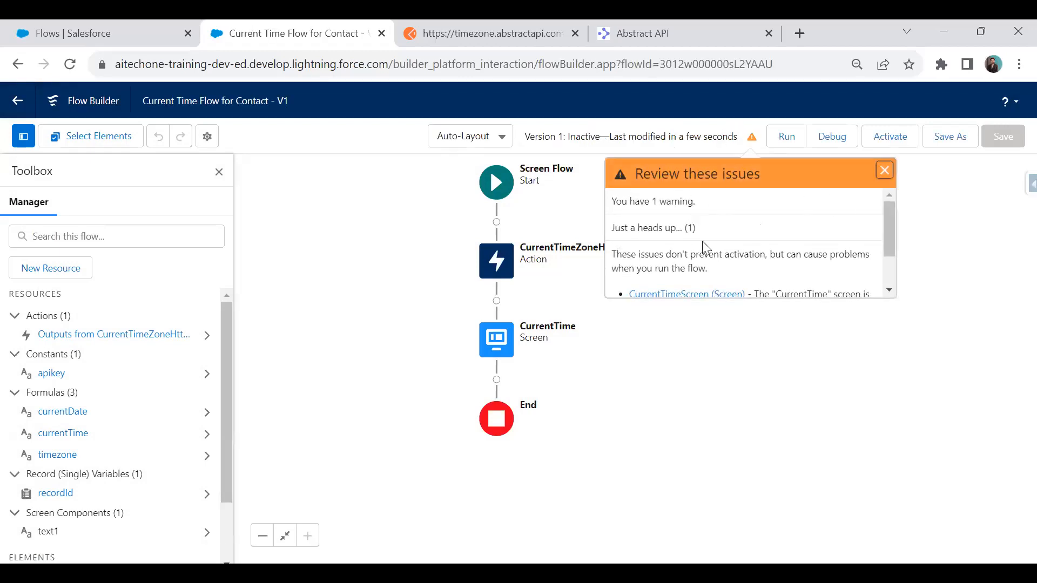
left_click(884, 171)
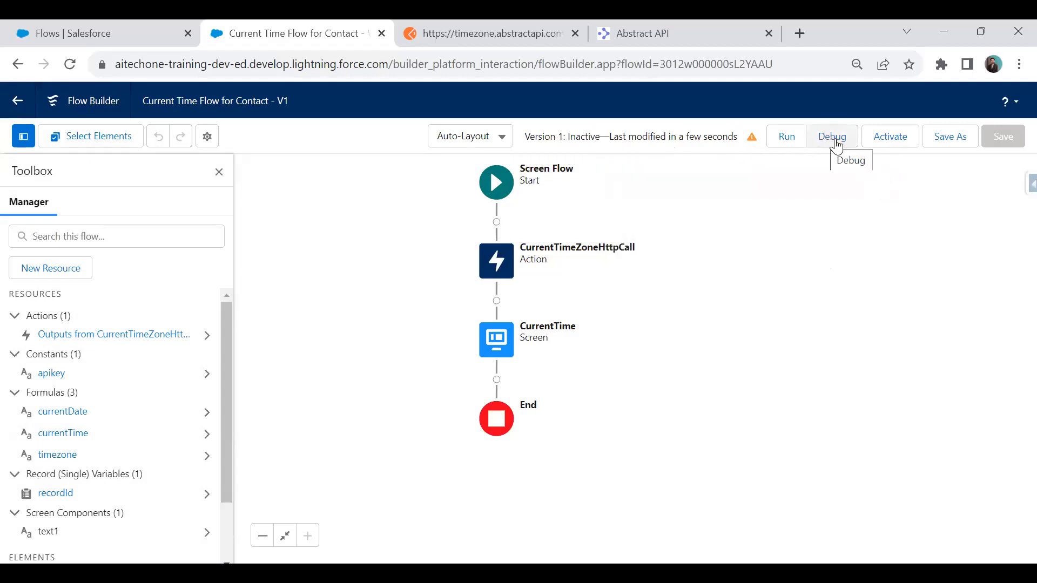
left_click(880, 143)
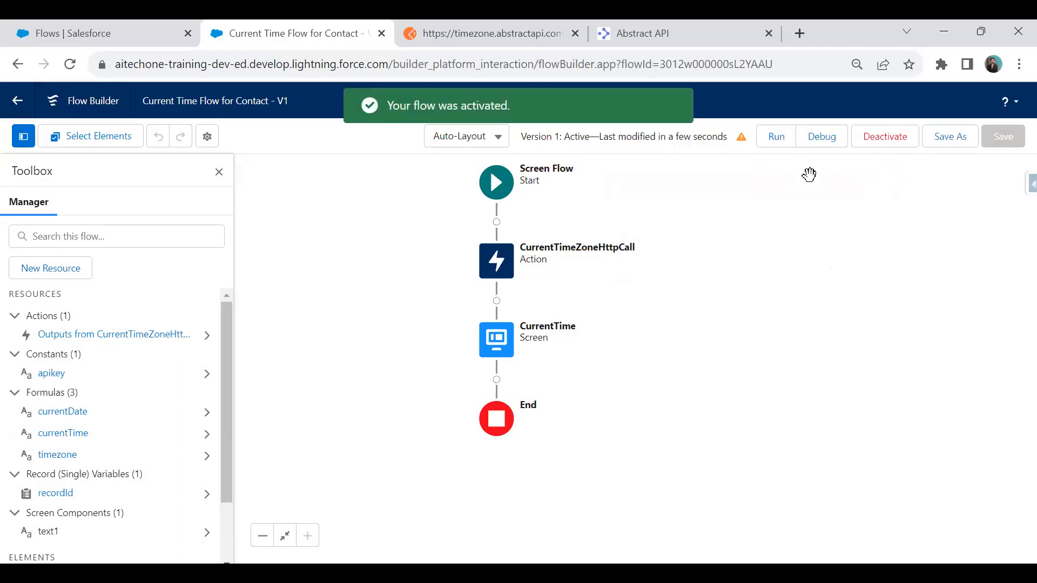
Open the Sales app in a separate browser tab and go to the recently viewed contact's record
left_click(103, 20)
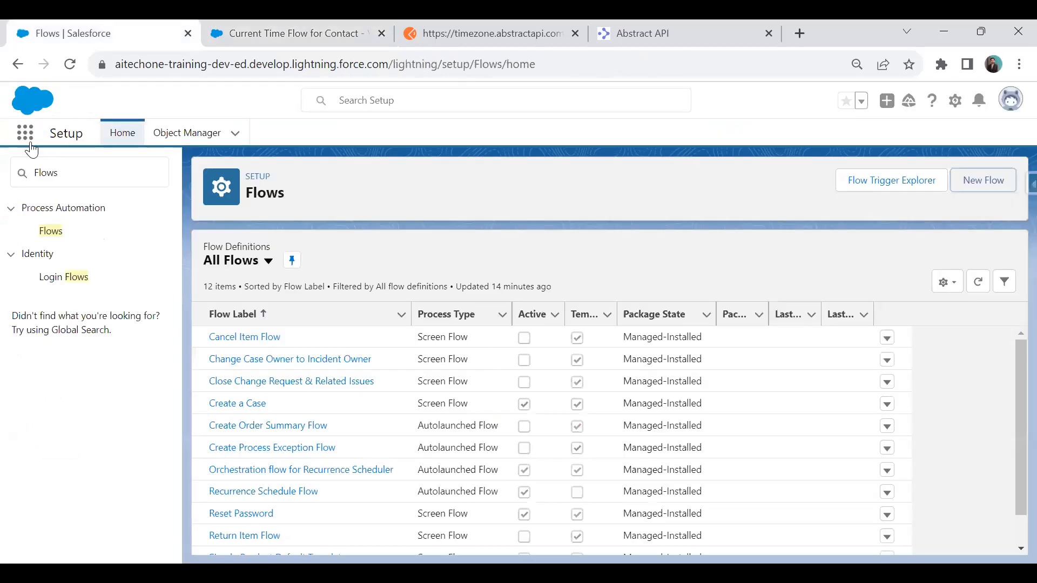
left_click(25, 136)
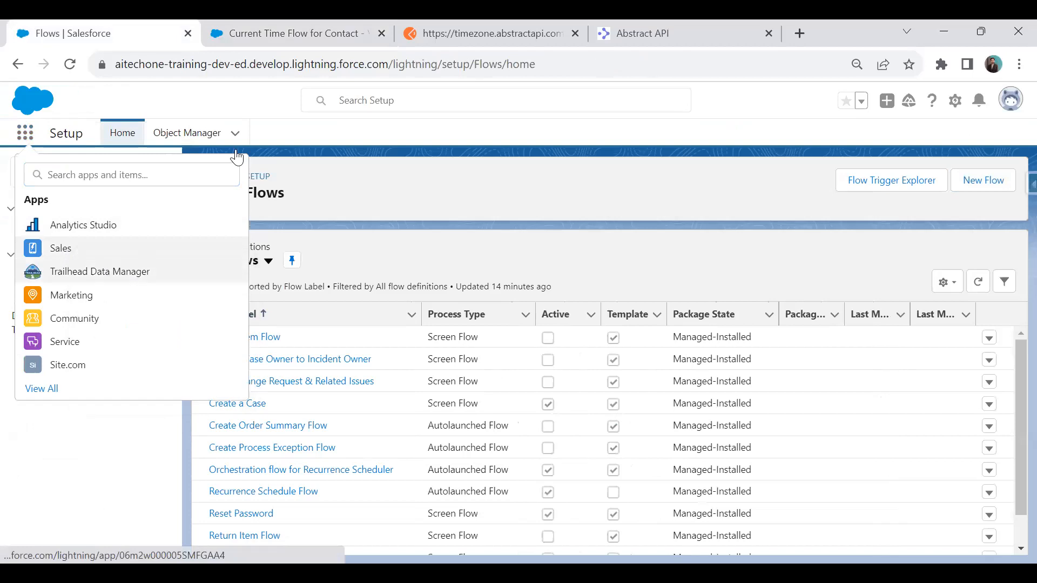
left_click(146, 261)
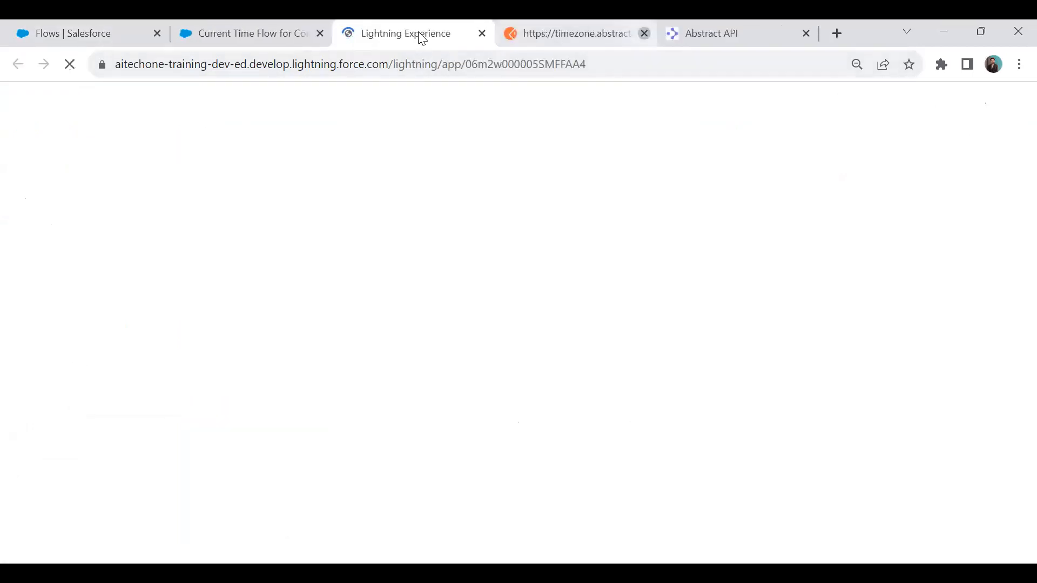
left_click(598, 158)
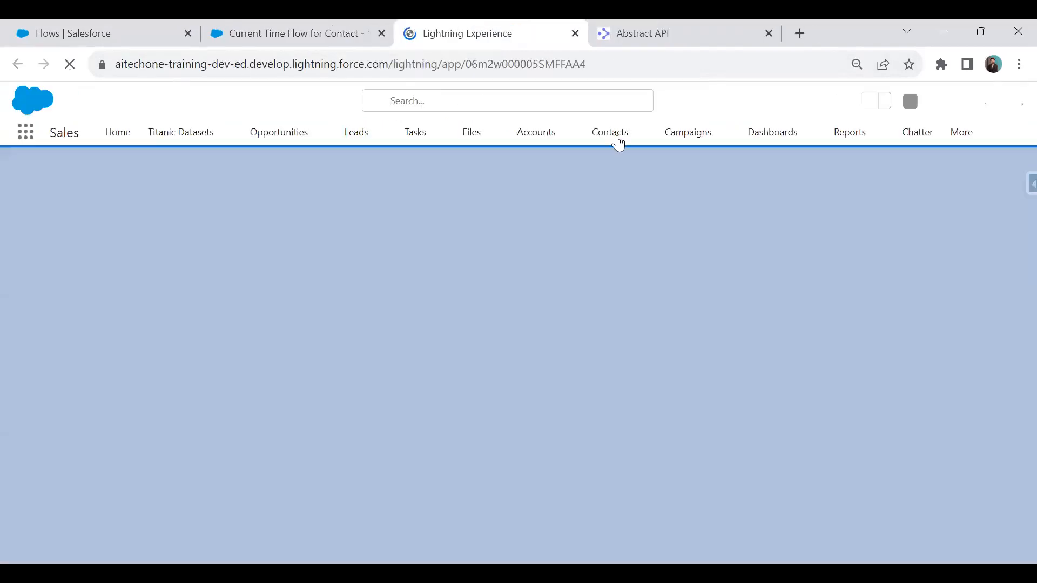
left_click(670, 160)
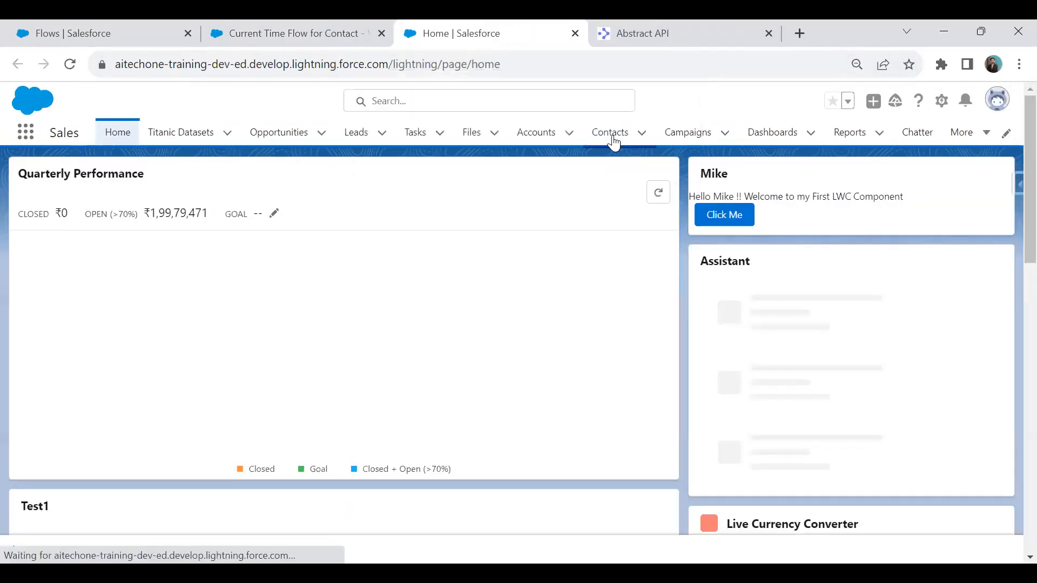
left_click(611, 140)
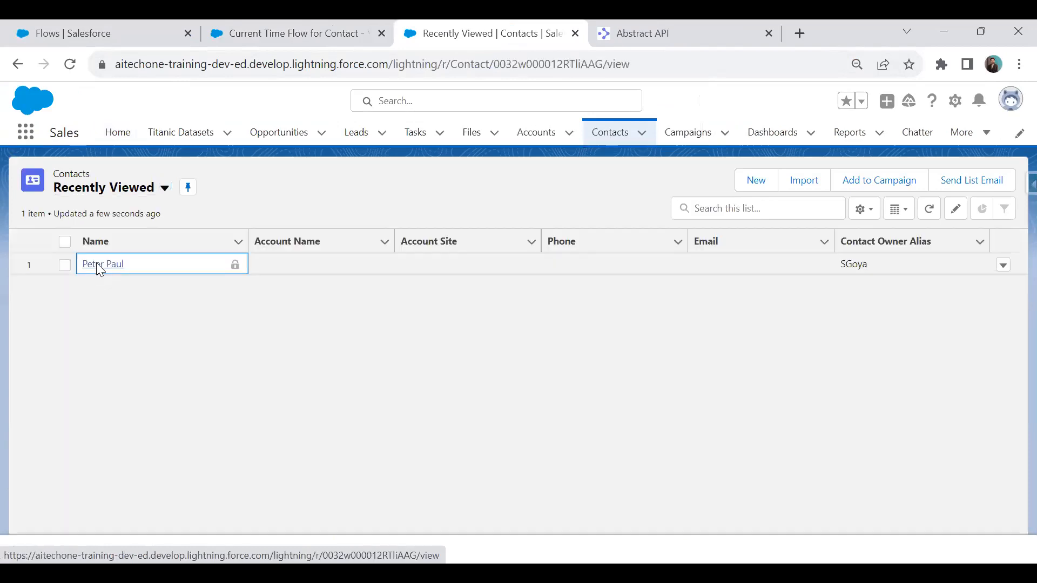
left_click(97, 267)
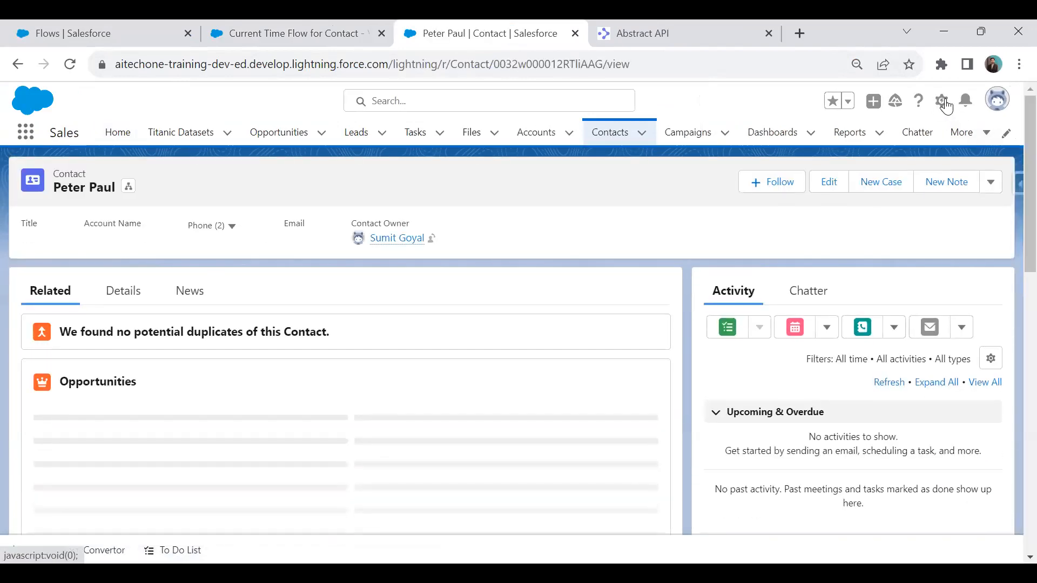
Open the contact record page for editing in Lightning App Builder
left_click(939, 104)
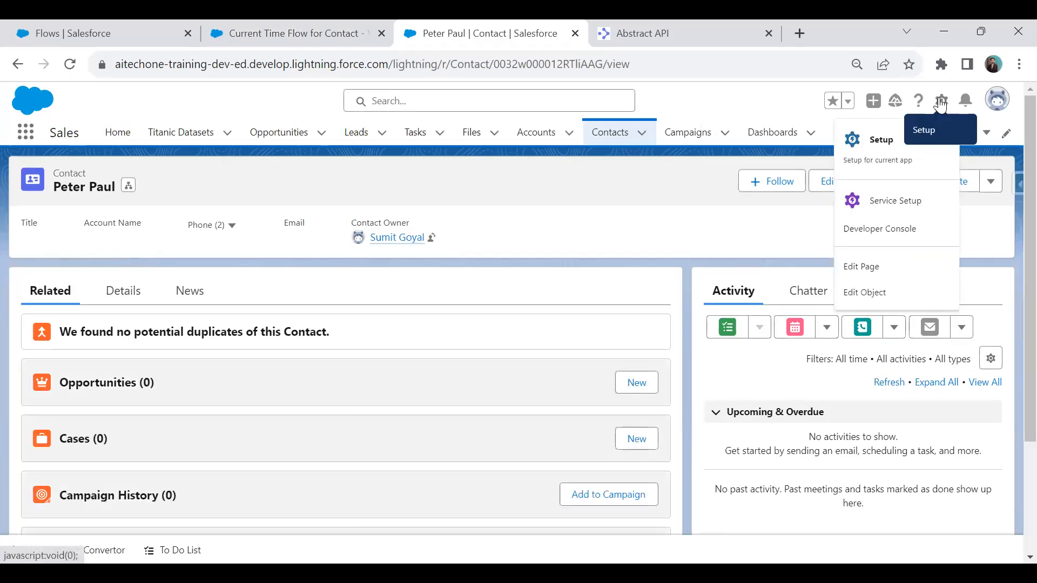
left_click(874, 270)
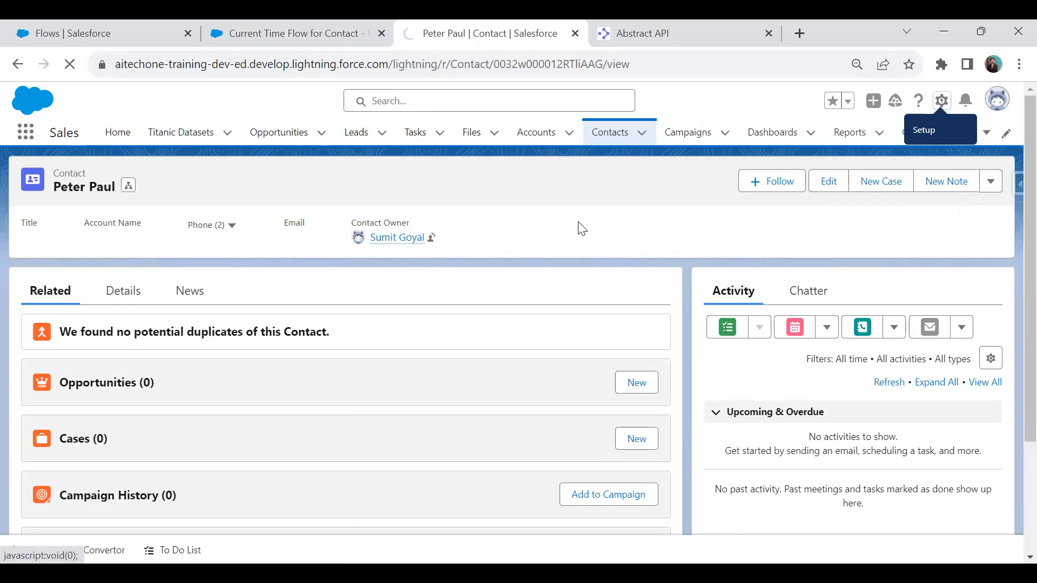
left_click(315, 36)
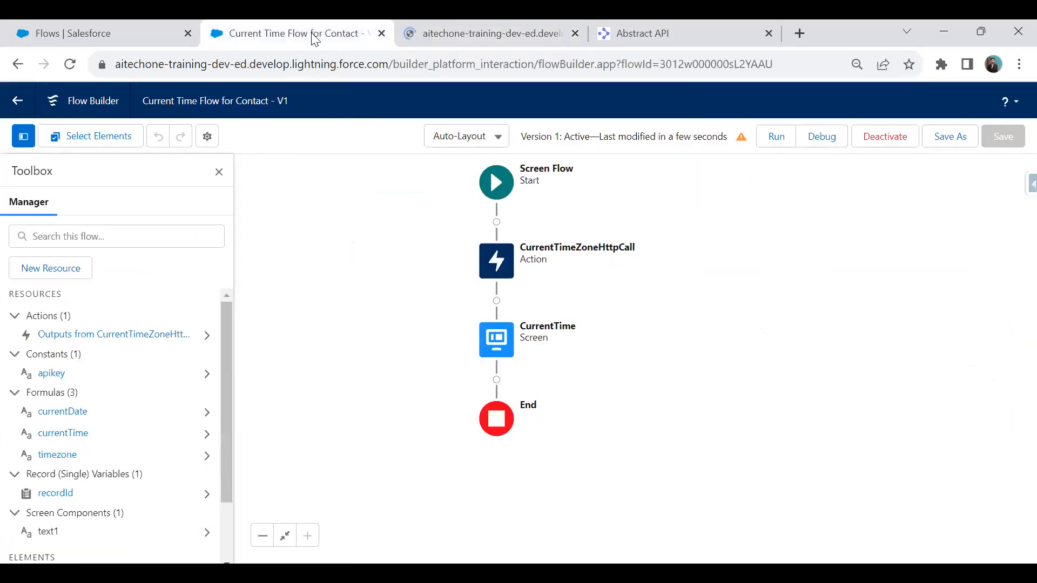
left_click(485, 25)
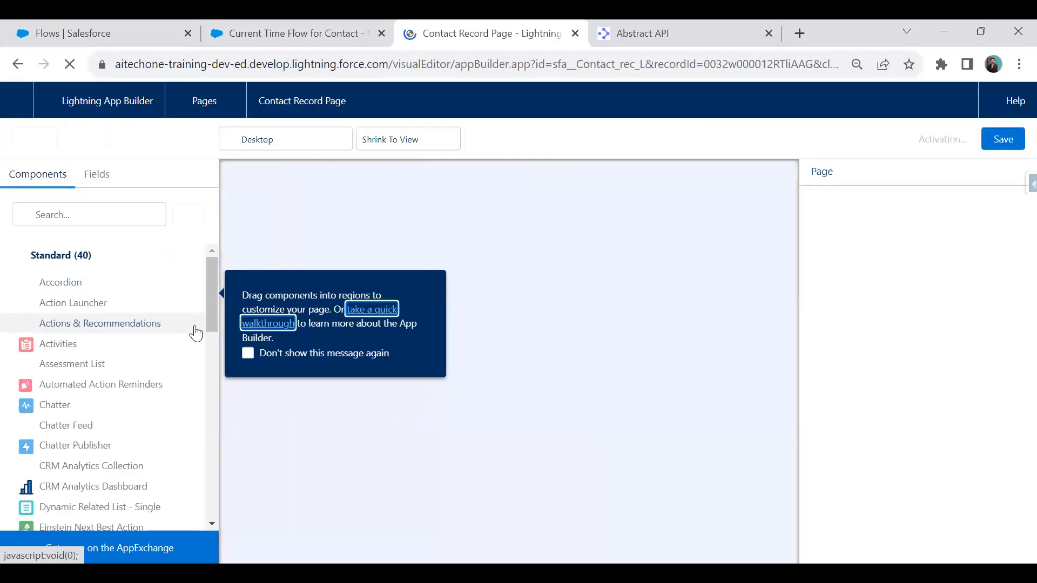
Add a Flow component above the Activity panel and set its flow to Current Time Flow for Contact
scroll(86, 424, "down", 3)
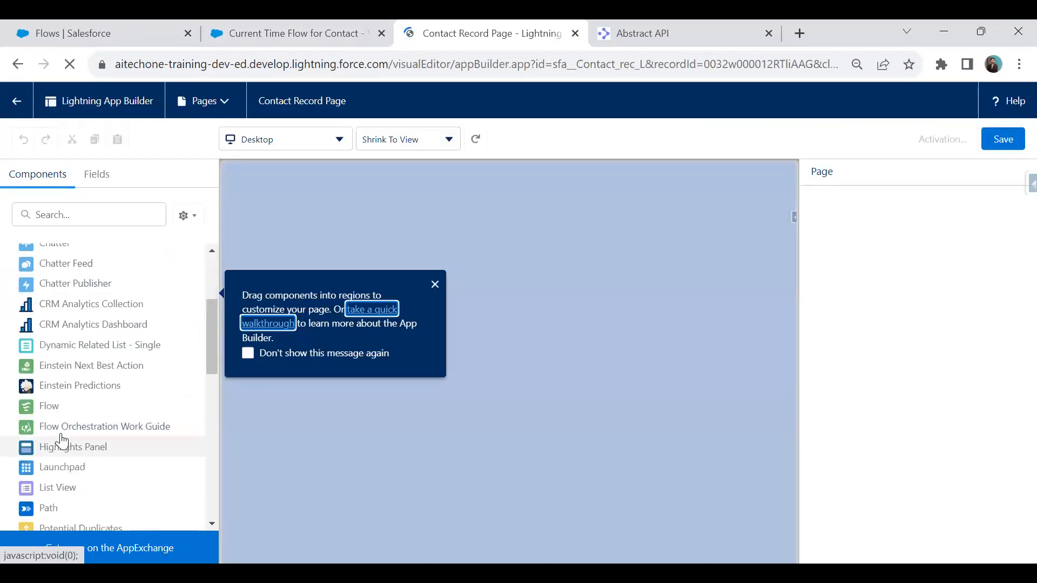
left_click(434, 285)
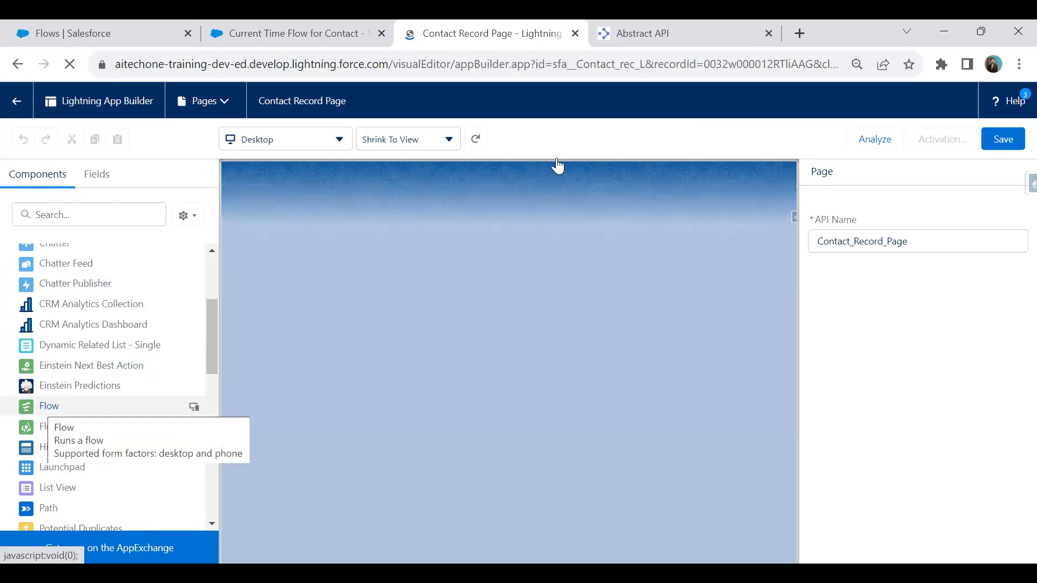
left_click_drag(46, 412, 624, 201)
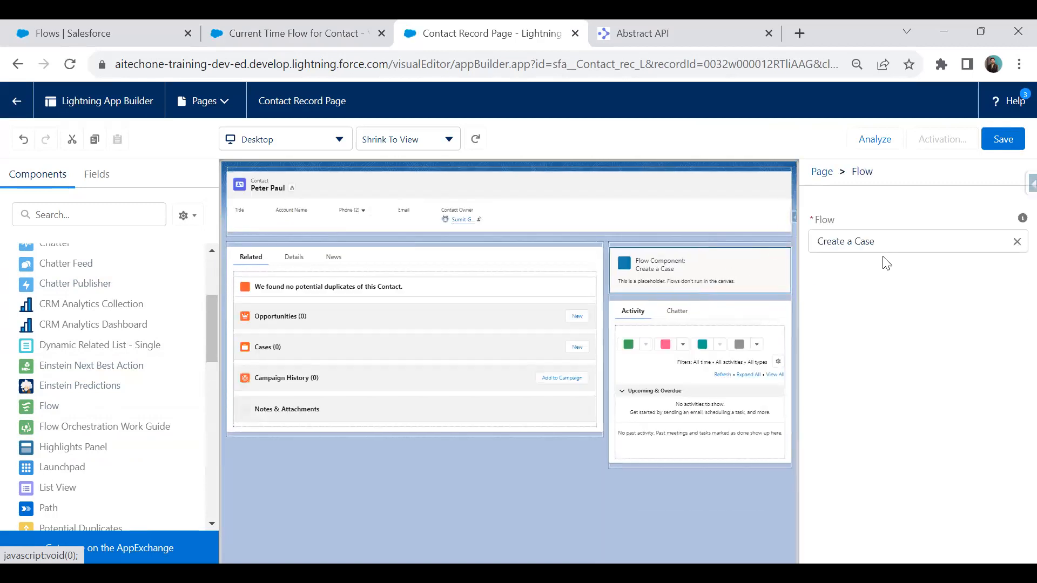
left_click(1016, 242)
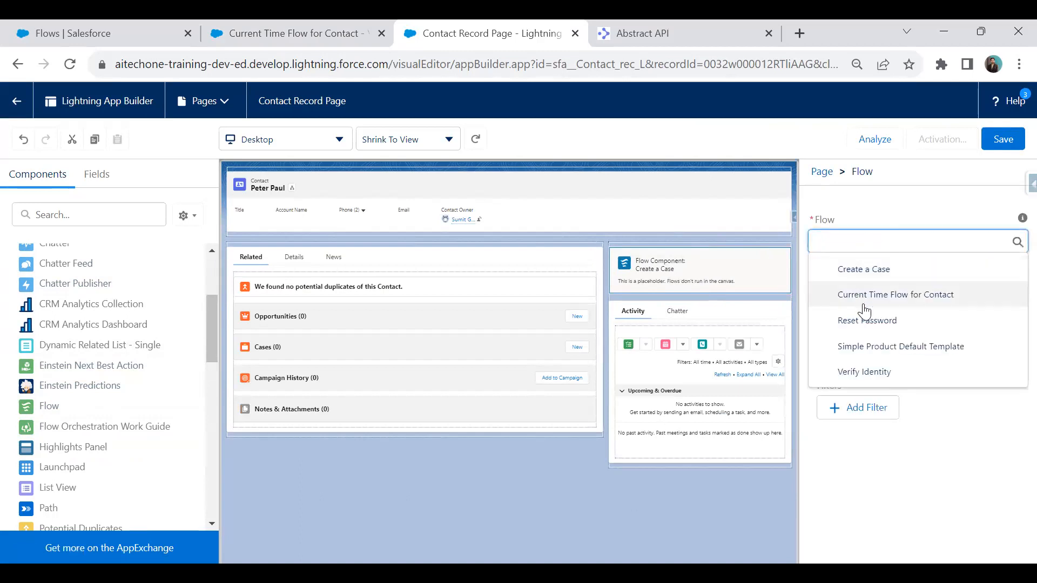
left_click(883, 295)
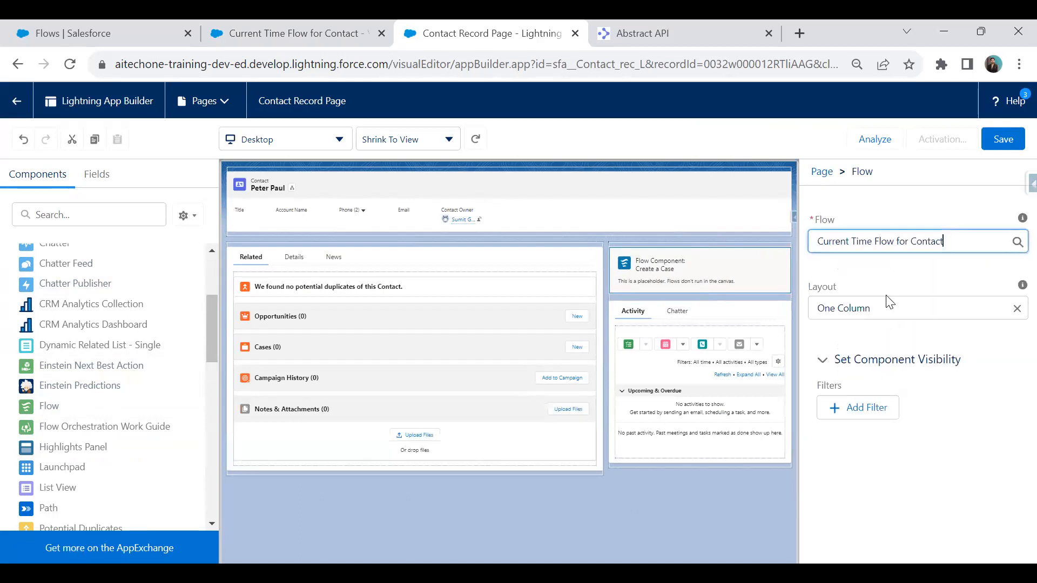
Save the Contact Record Page and activate it as the org default for desktop and phone
left_click(997, 140)
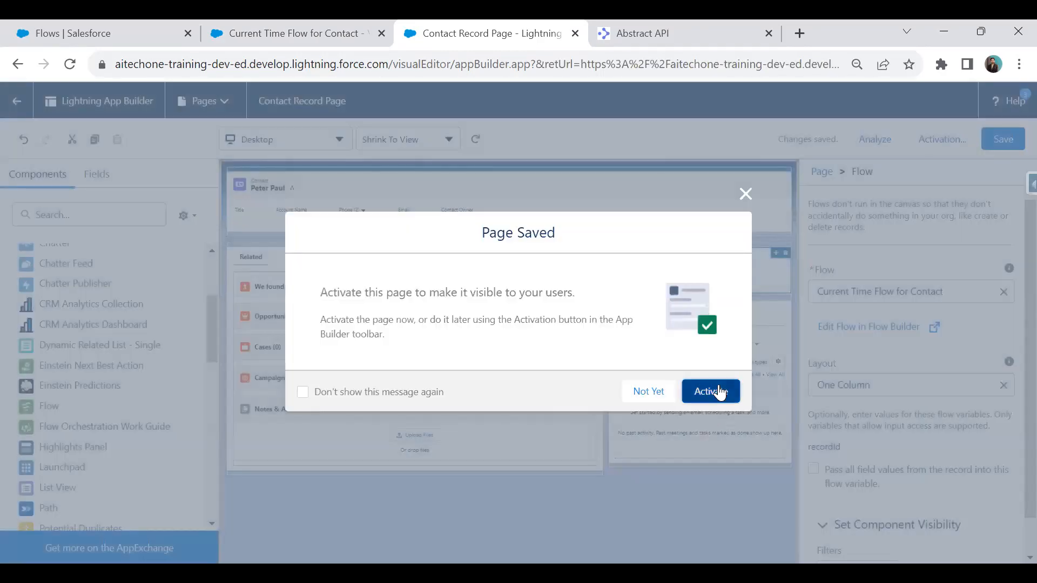
left_click(718, 387)
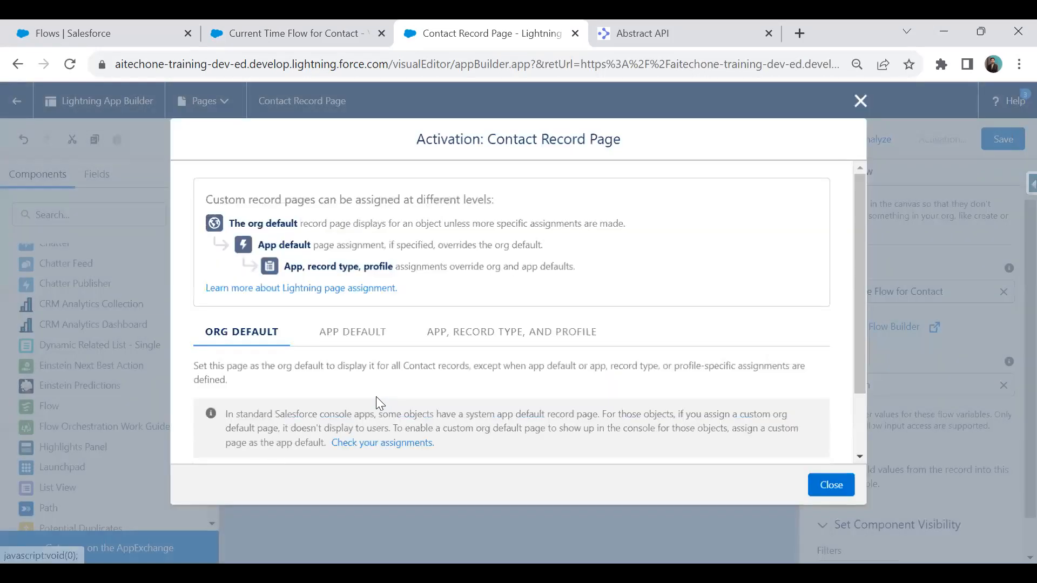
scroll(376, 400, "down", 2)
left_click(246, 413)
left_click(351, 354)
left_click(826, 455)
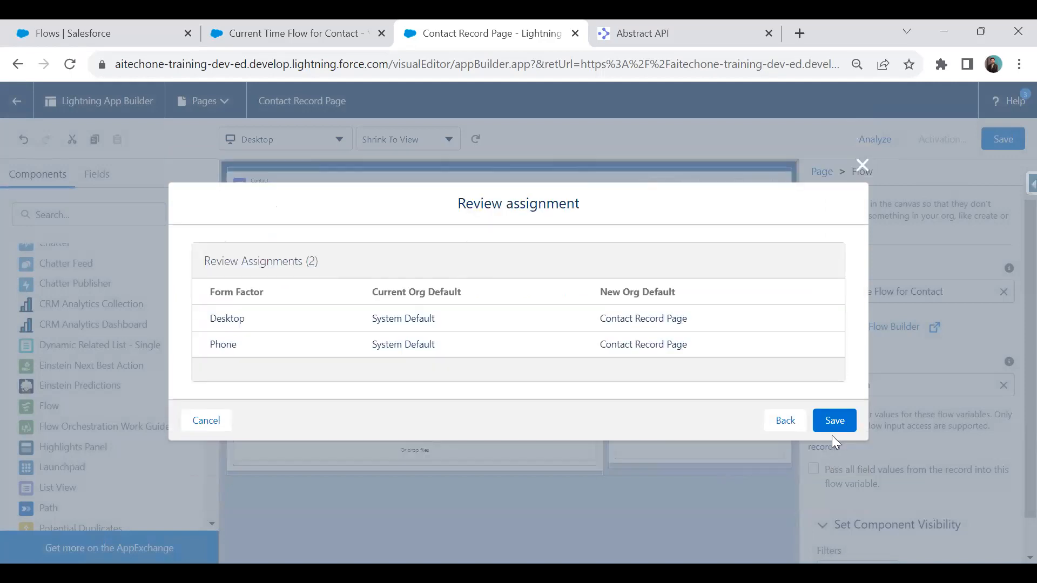
left_click(832, 421)
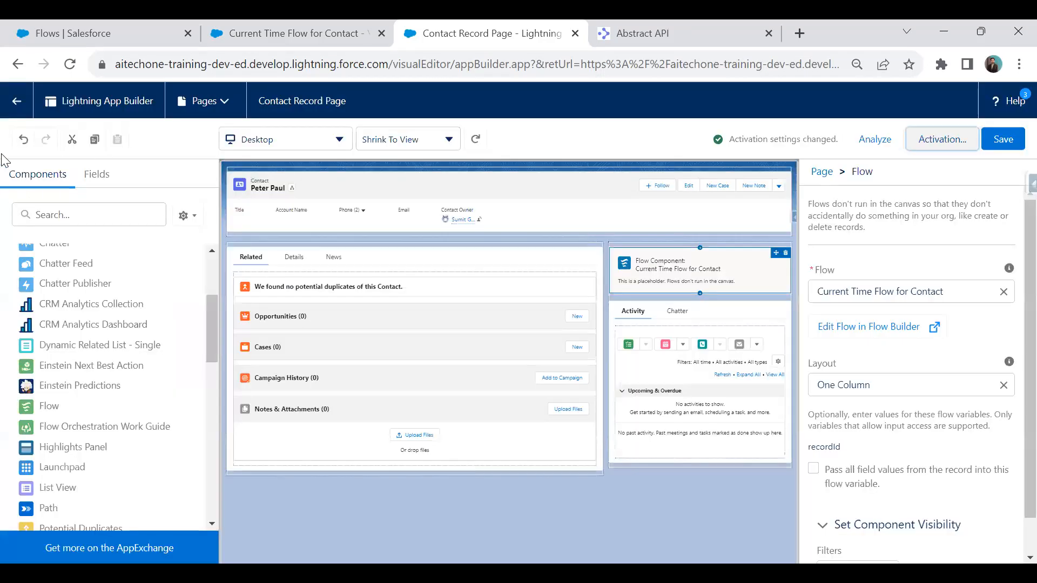
Return to the contact record, view its details and open the record for editing at the mailing address
left_click(17, 101)
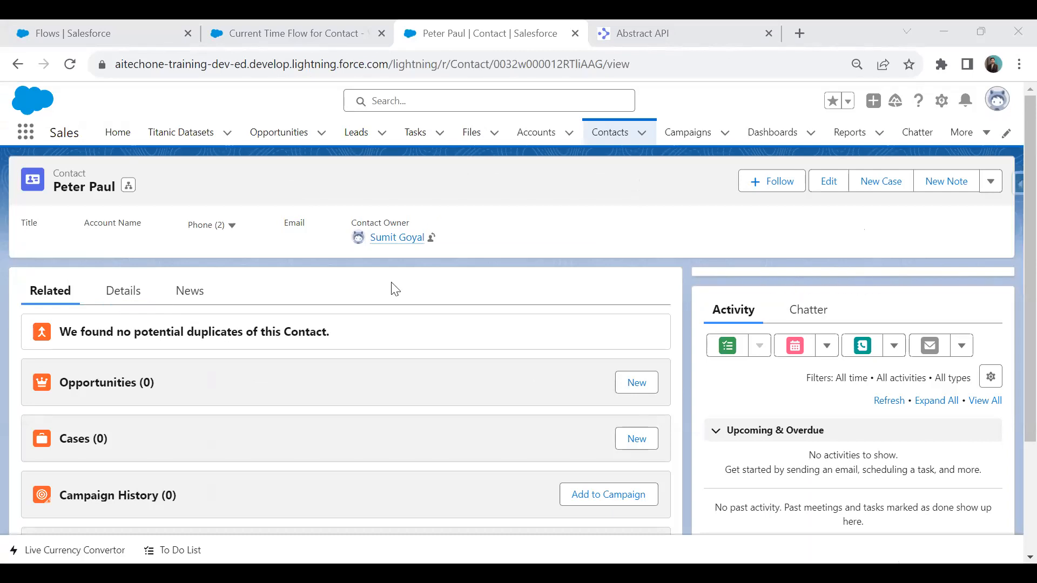
left_click(120, 296)
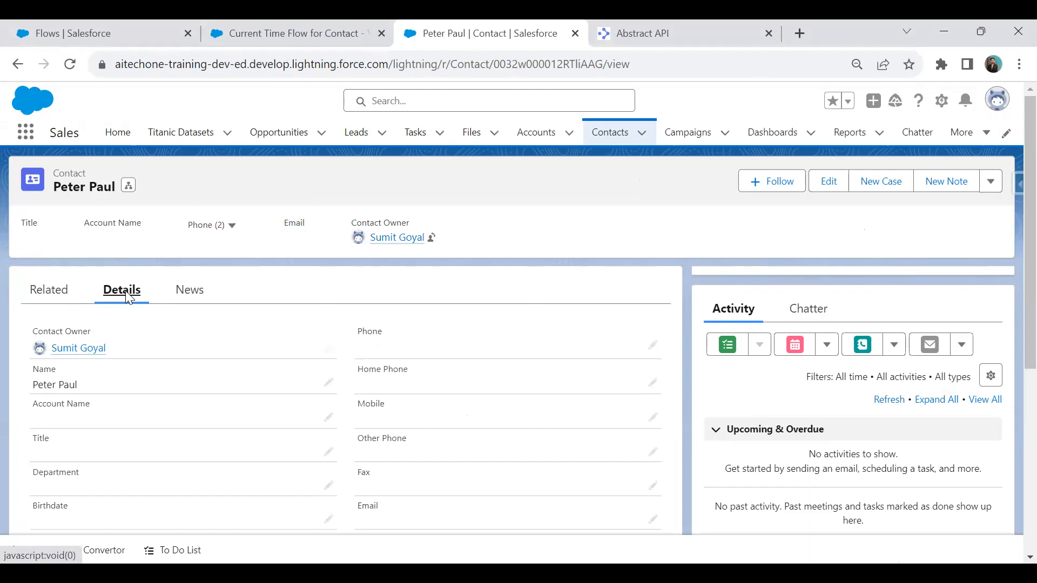
scroll(127, 296, "down", 5)
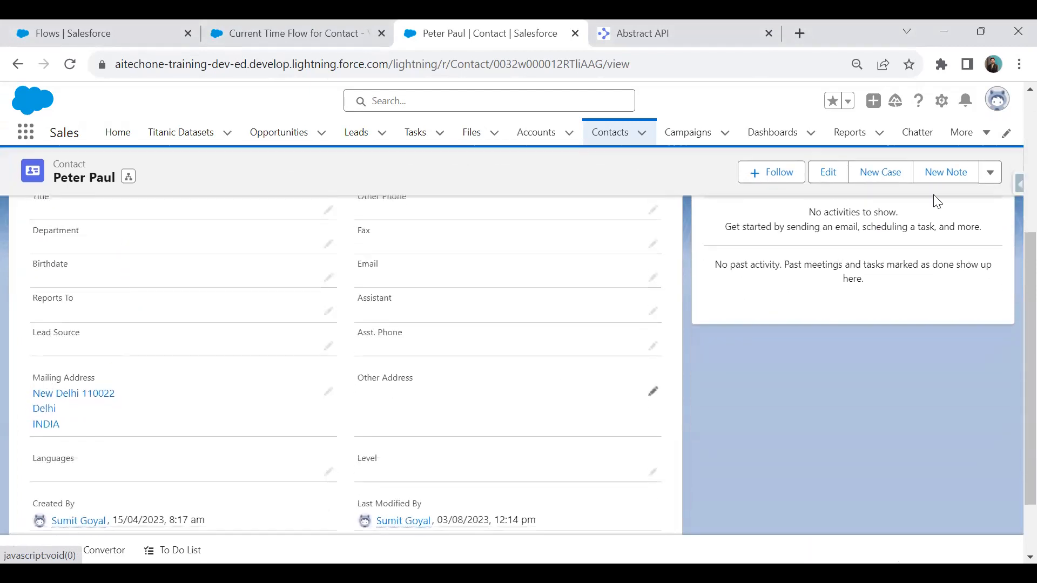
left_click(828, 174)
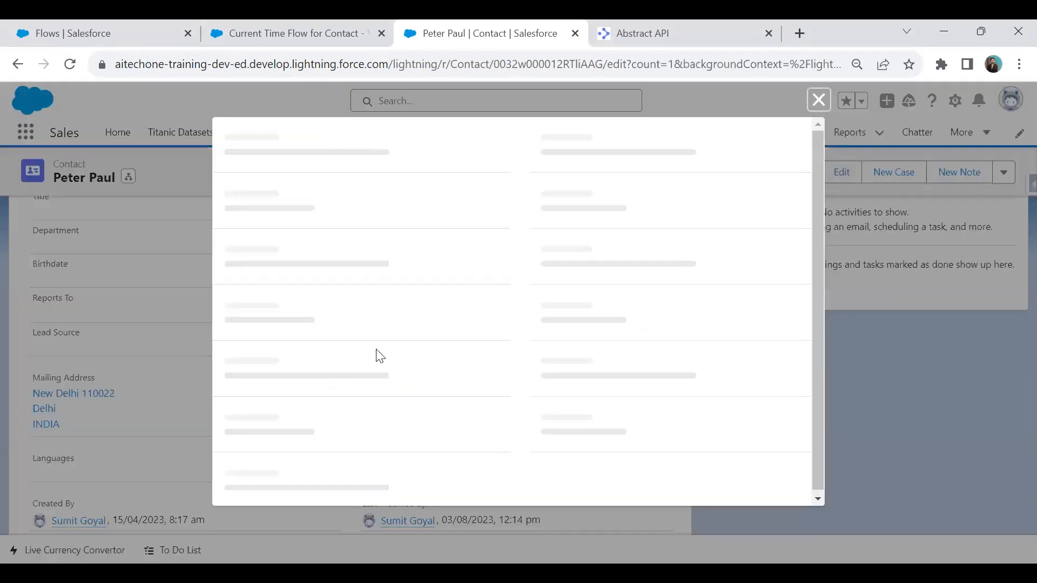
scroll(294, 405, "down", 5)
scroll(298, 402, "down", 4)
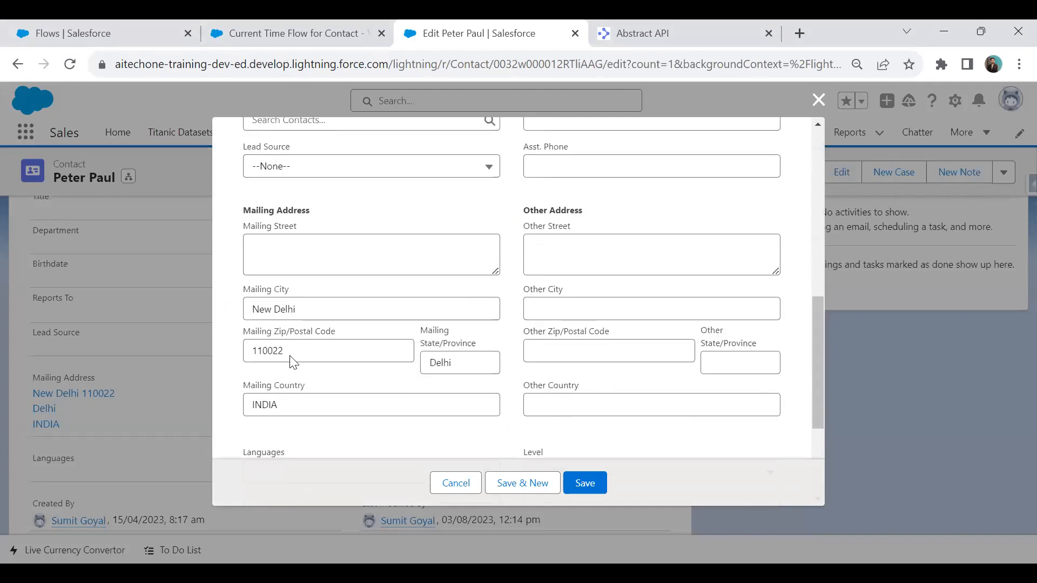
Compare the contact's mailing city and country fields with the requested_location value in the Abstract API test response
left_click_drag(302, 309, 238, 321)
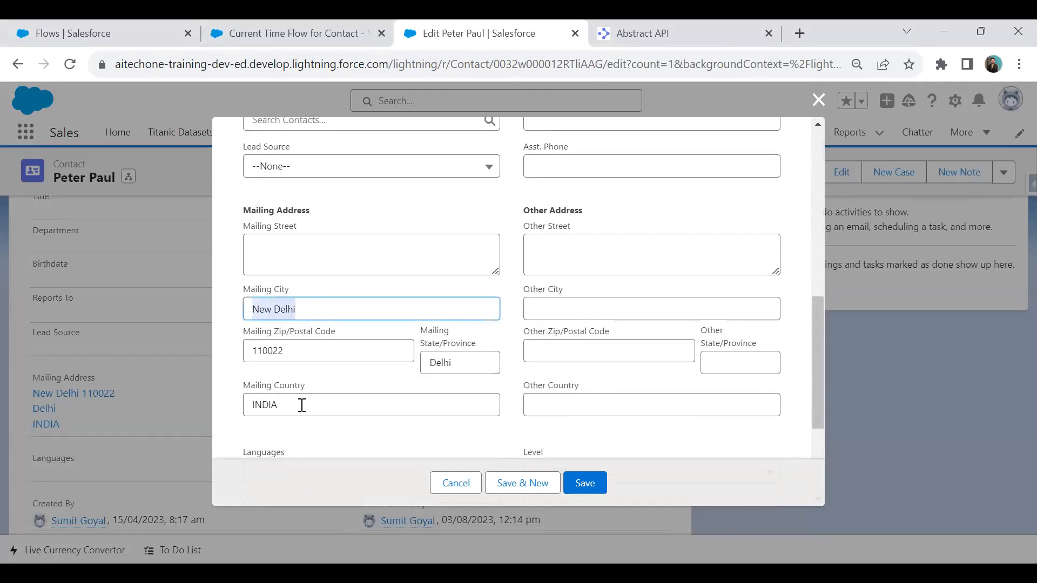
left_click_drag(286, 405, 245, 405)
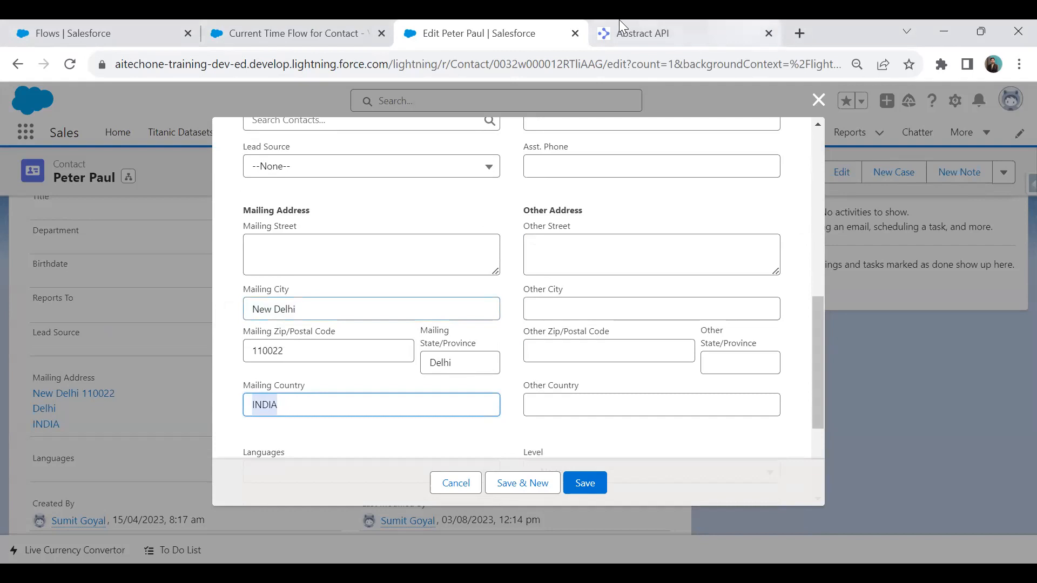
left_click(640, 33)
left_click_drag(561, 362, 583, 361)
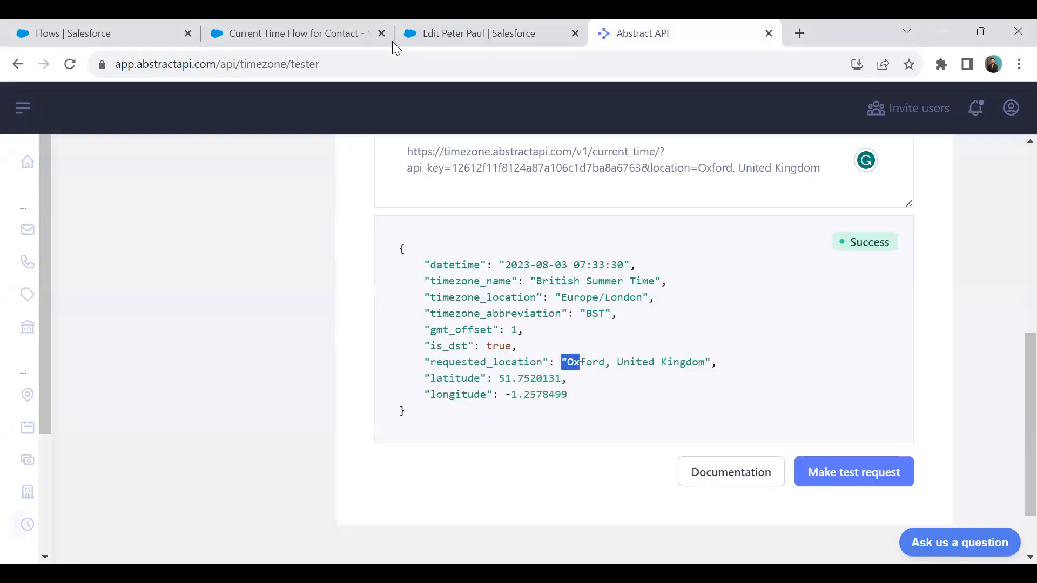
Return to the contact record, cancel its edit form and reload the record page
left_click(335, 33)
left_click(460, 21)
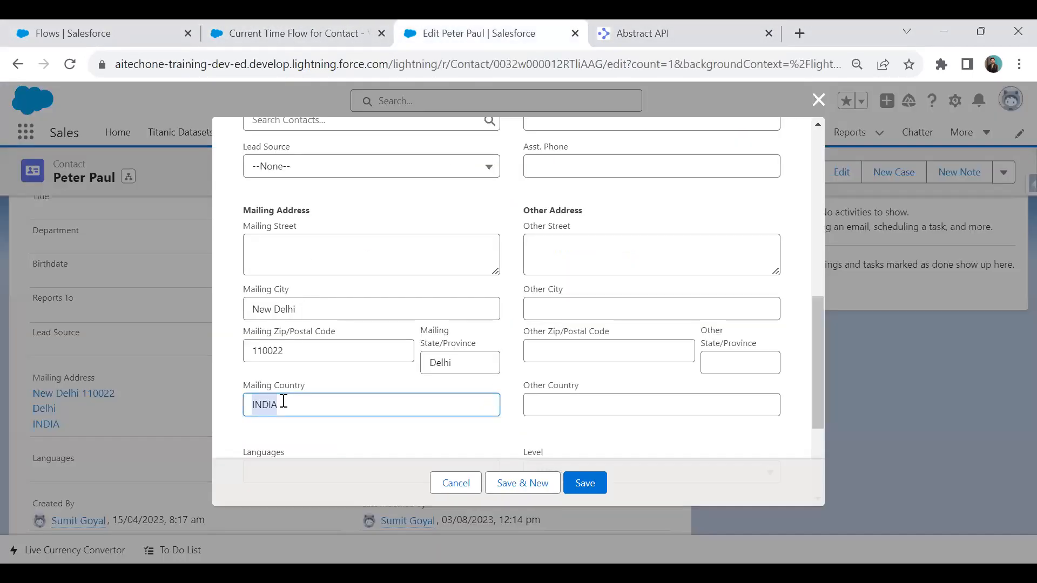
left_click(454, 484)
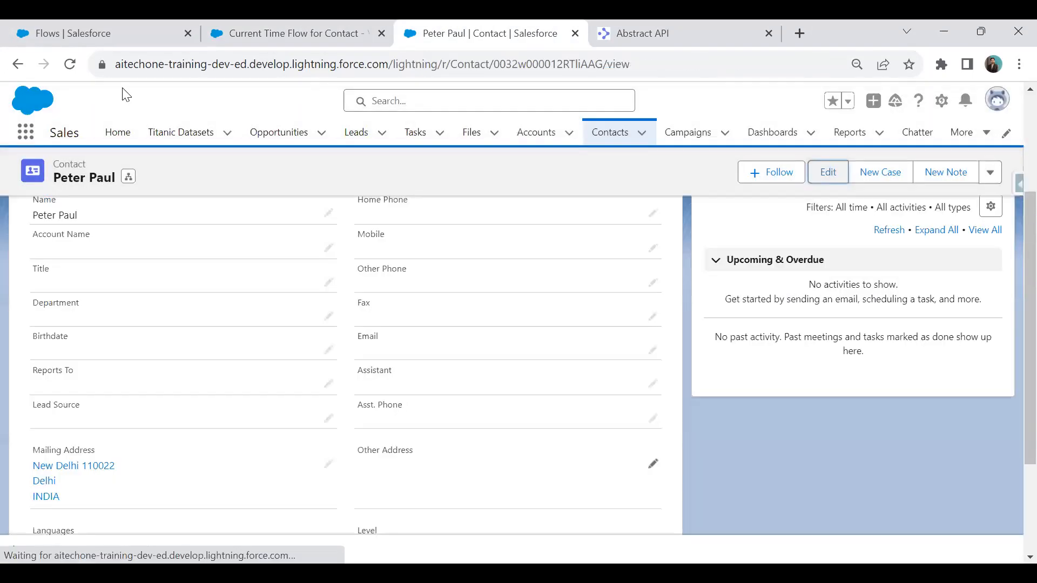
scroll(121, 398, "down", 5)
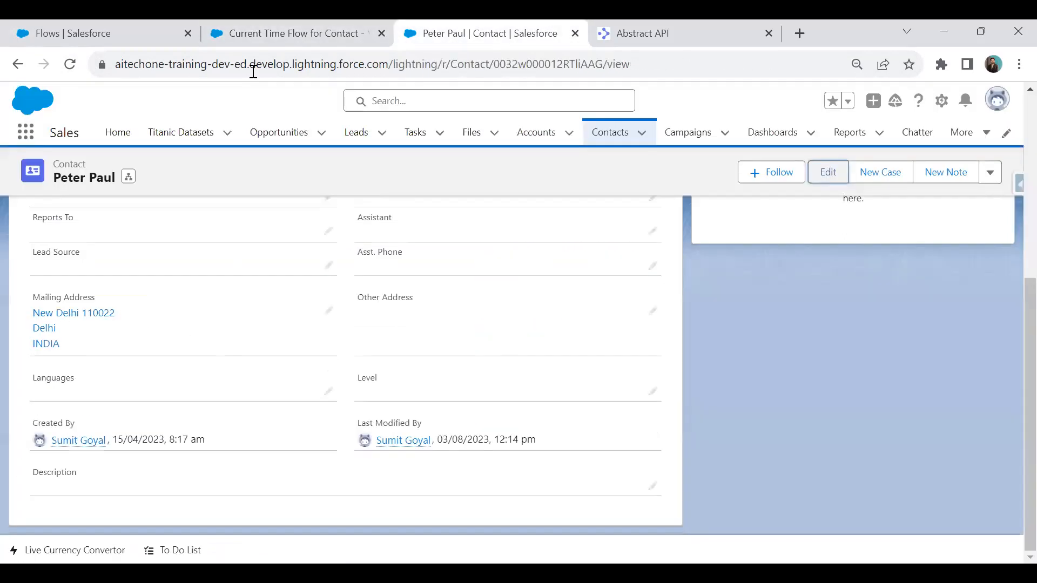
left_click(68, 65)
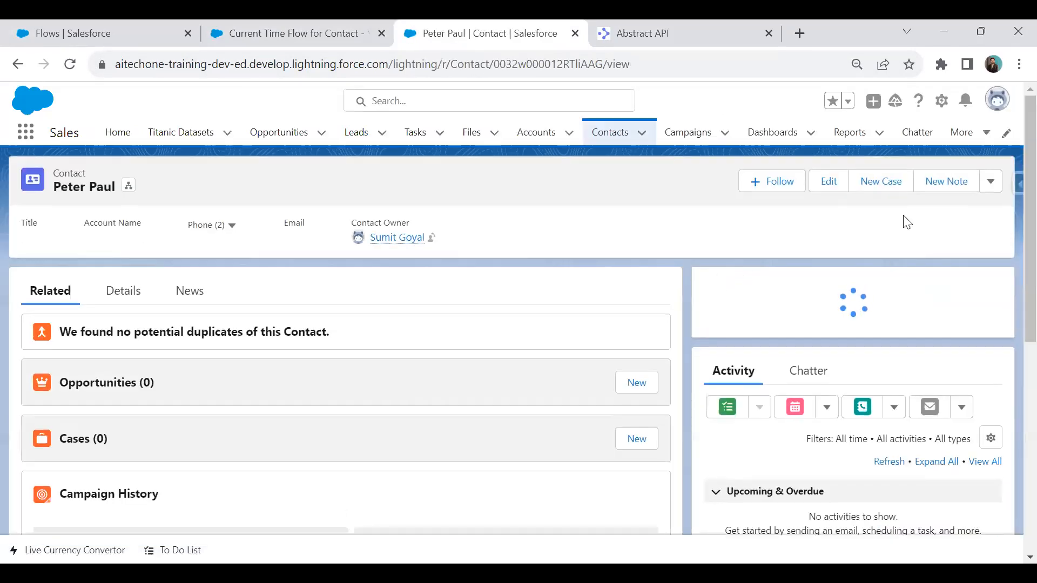
Edit the Contact Record Page so its Flow component passes all record field values into recordId, save it and return to the contact
left_click(942, 111)
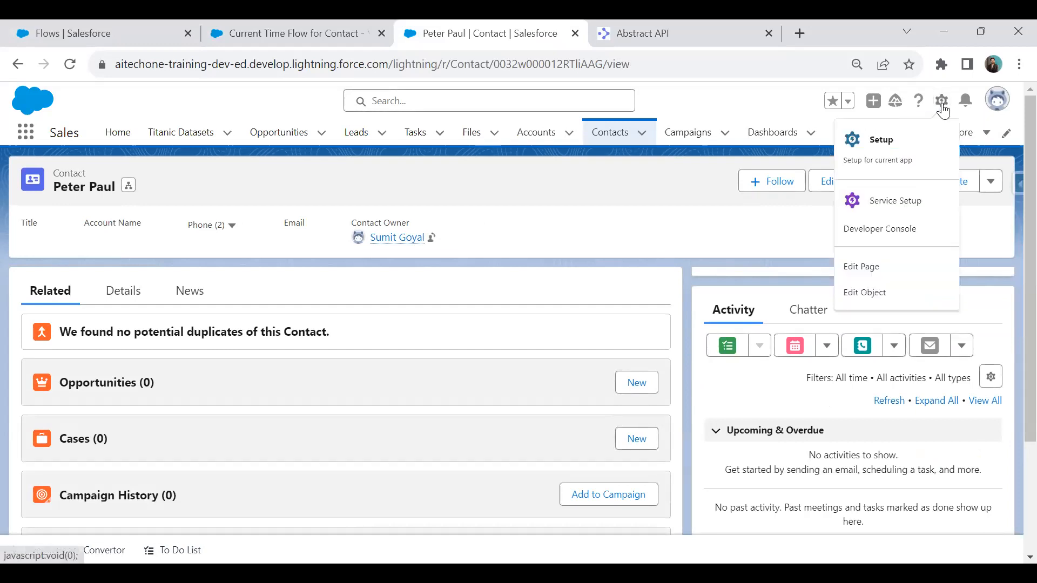
left_click(880, 264)
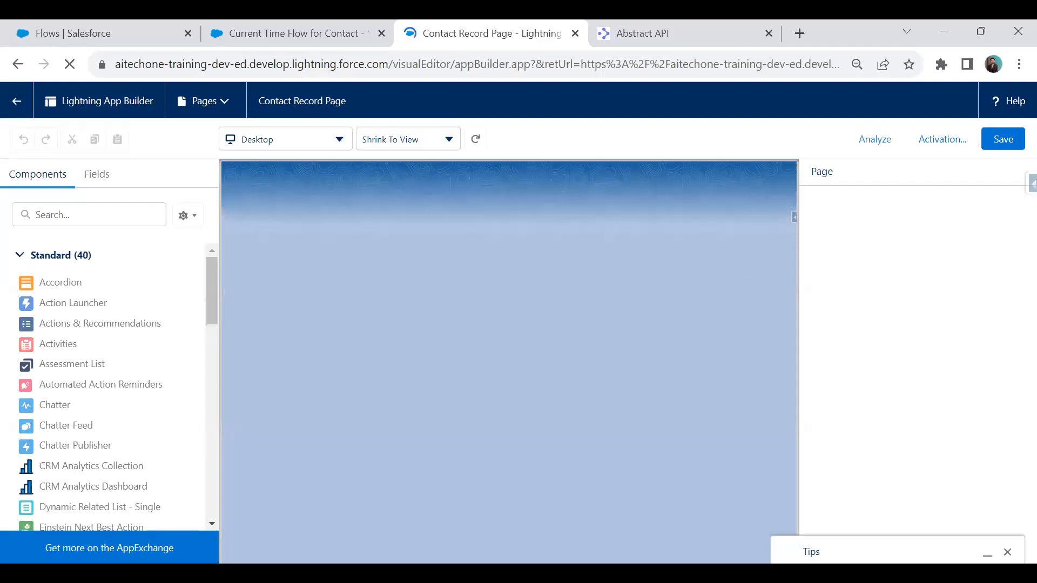
left_click(1007, 551)
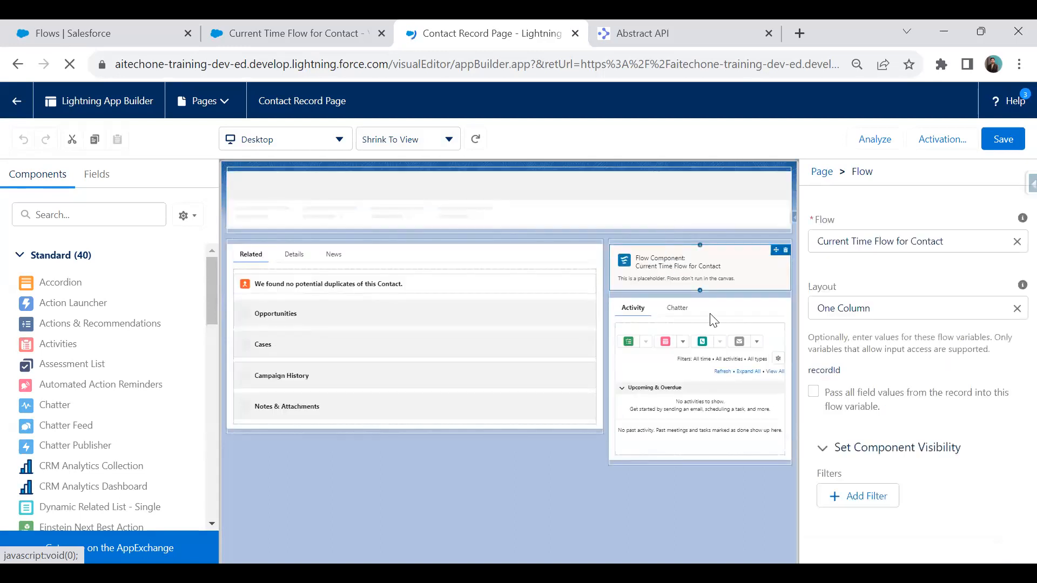
scroll(899, 348, "down", 1)
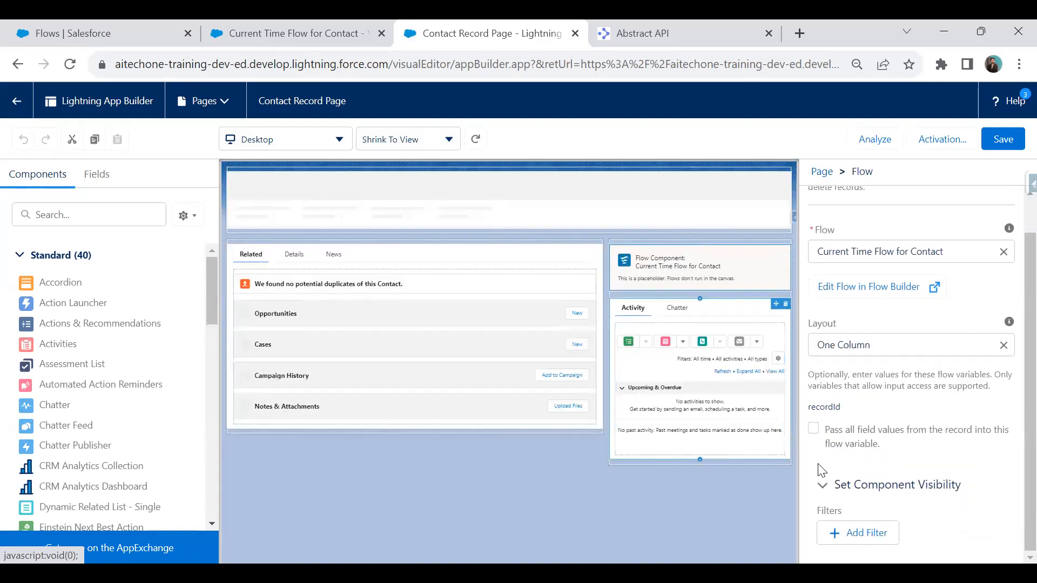
left_click(814, 431)
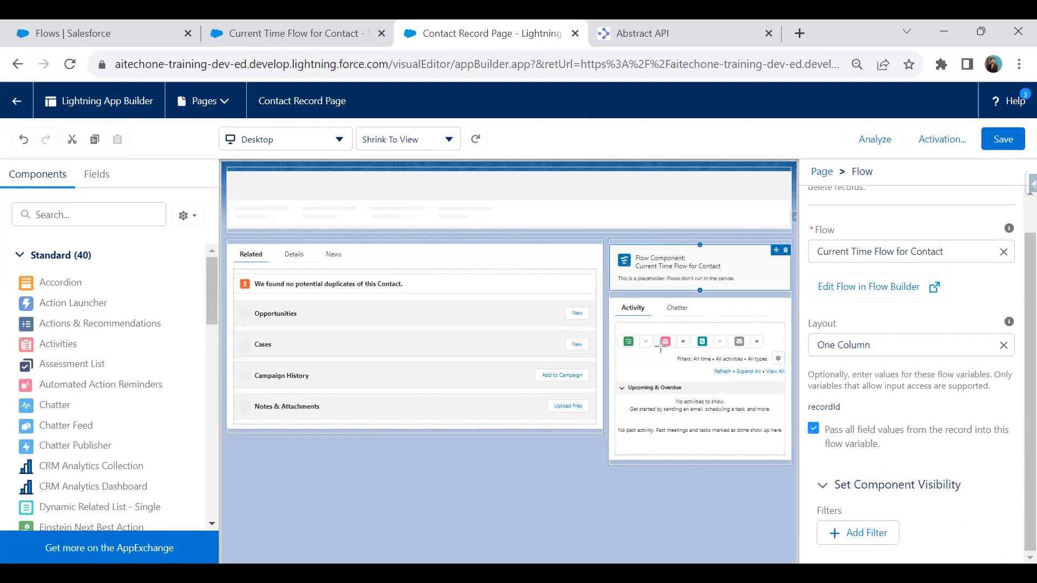
mouse_move(801, 397)
left_mouse_down()
mouse_move(830, 468)
mouse_move(1016, 460)
left_mouse_up()
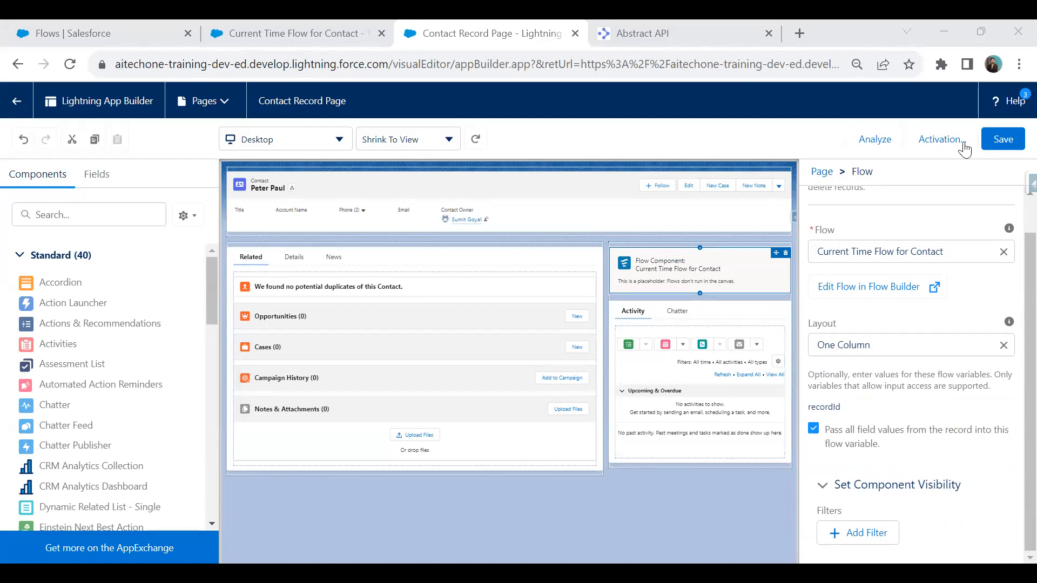
left_click(1002, 139)
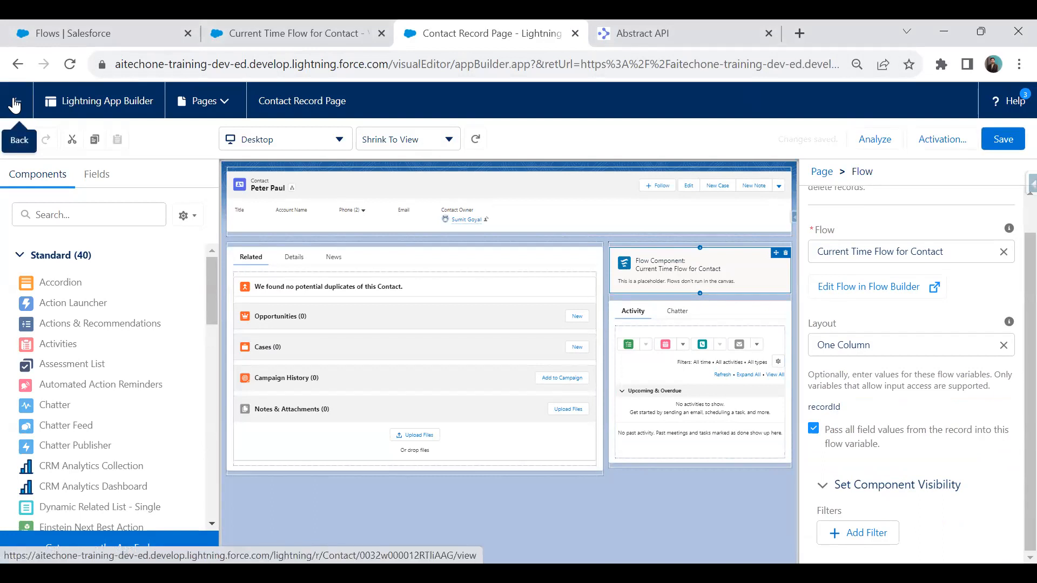
left_click(15, 105)
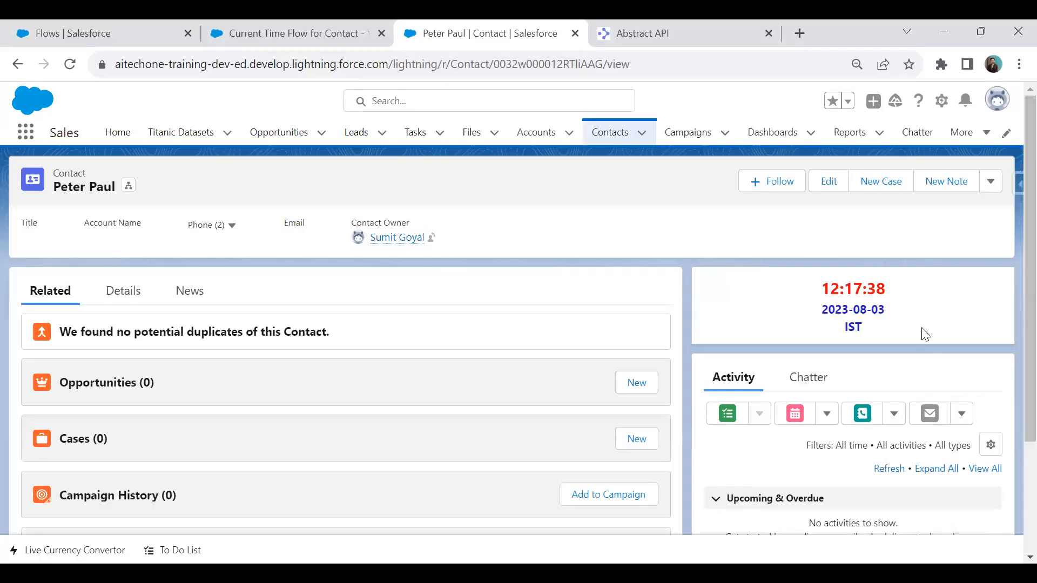
left_click_drag(851, 304, 882, 309)
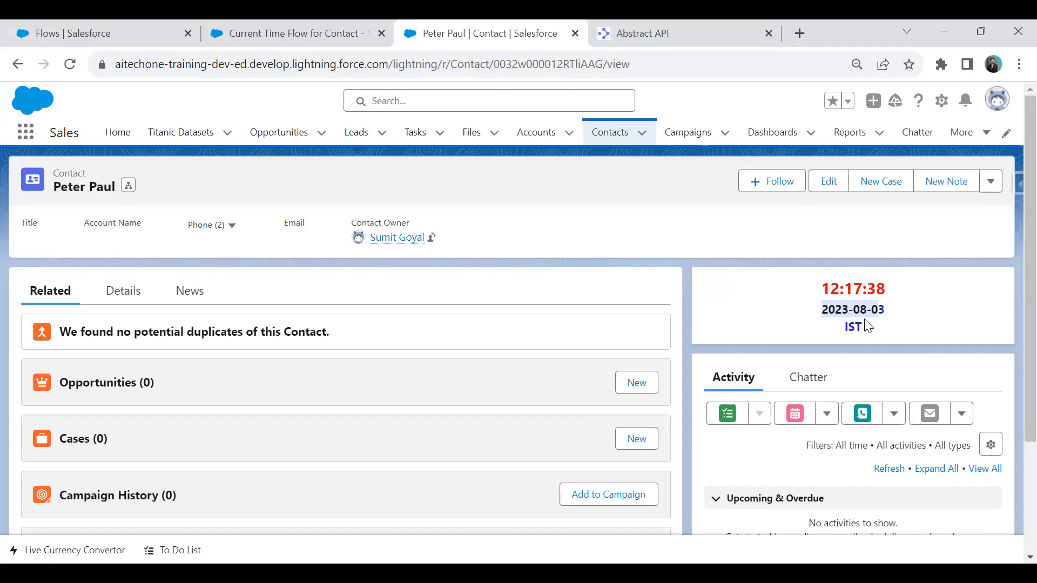
Edit the mailing address in the contact's details and set the mailing city to New York
left_click(124, 295)
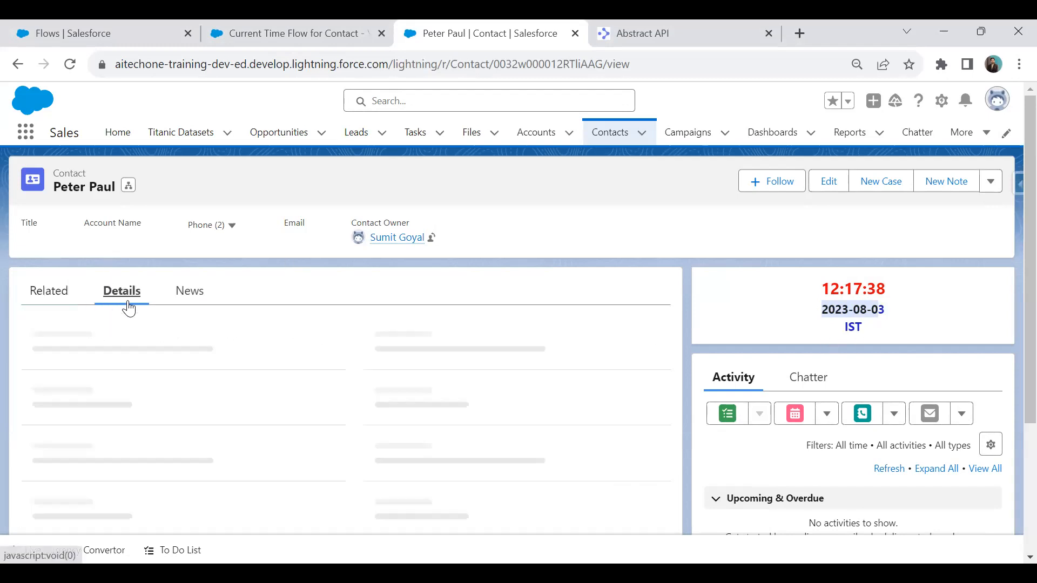
scroll(254, 333, "down", 5)
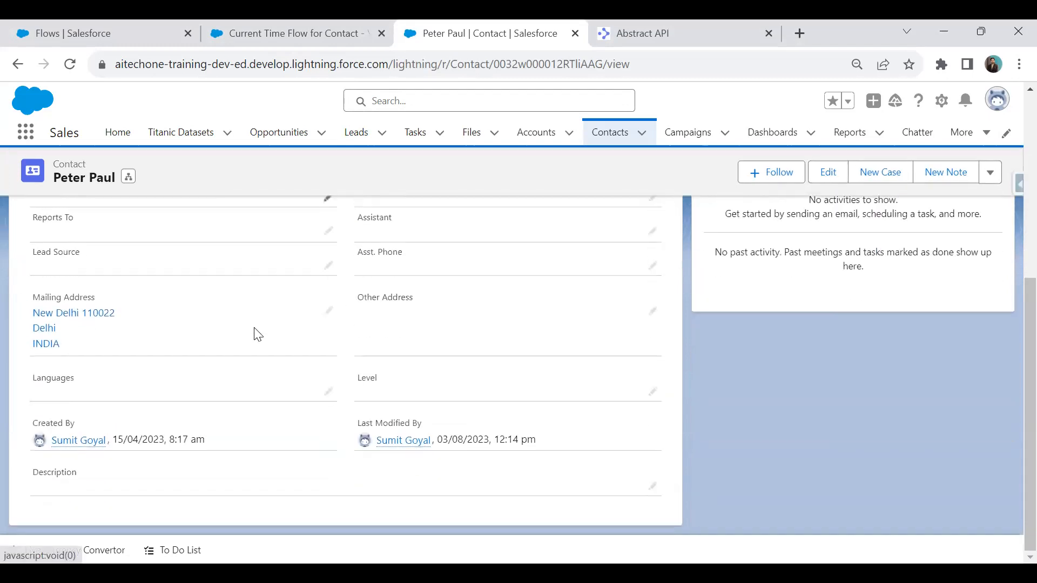
left_click(326, 315)
scroll(162, 351, "down", 3)
left_click_drag(93, 245, 27, 256)
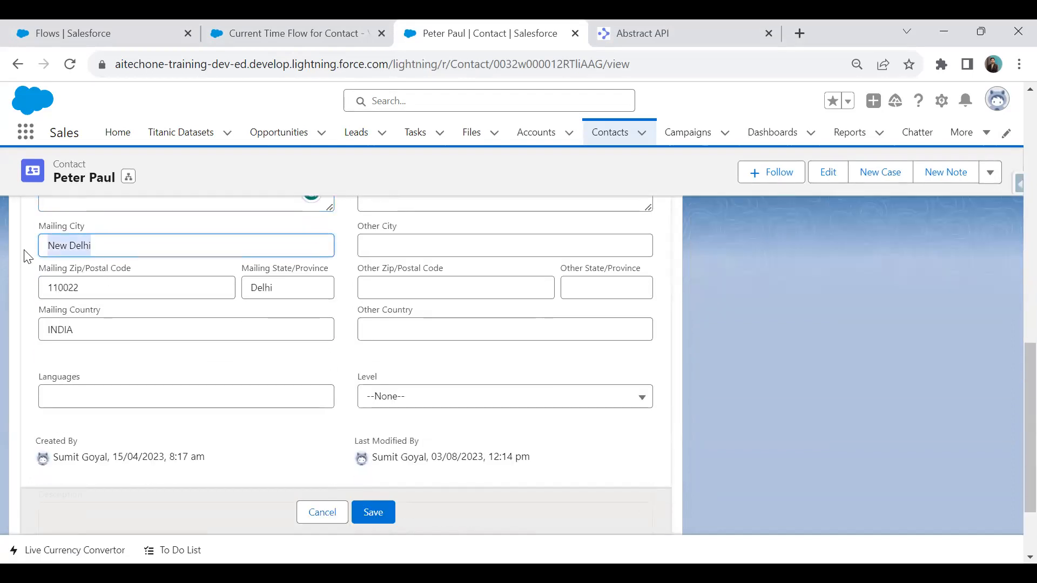
type("New")
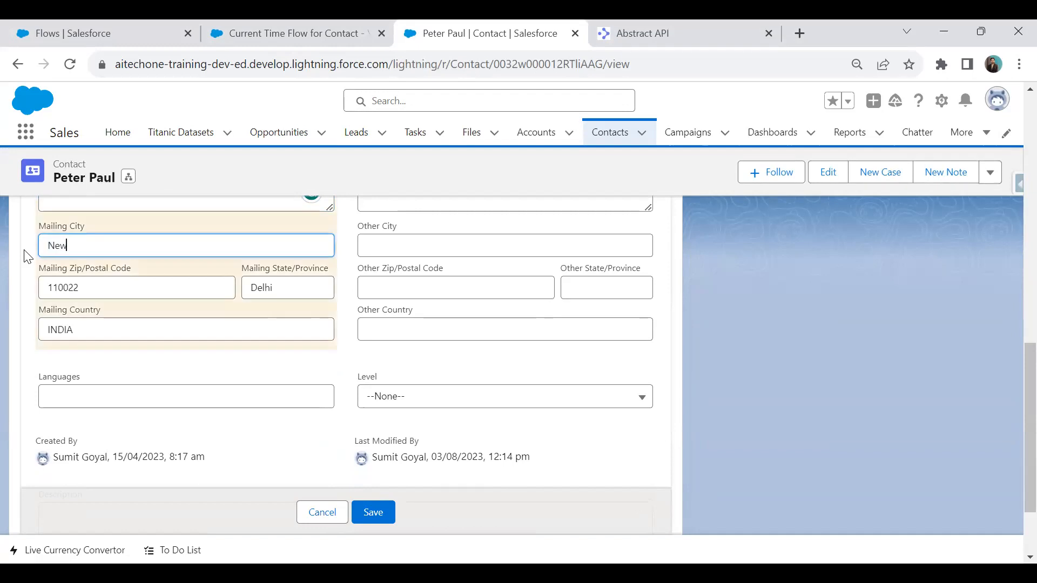
type(" York")
key("Tab")
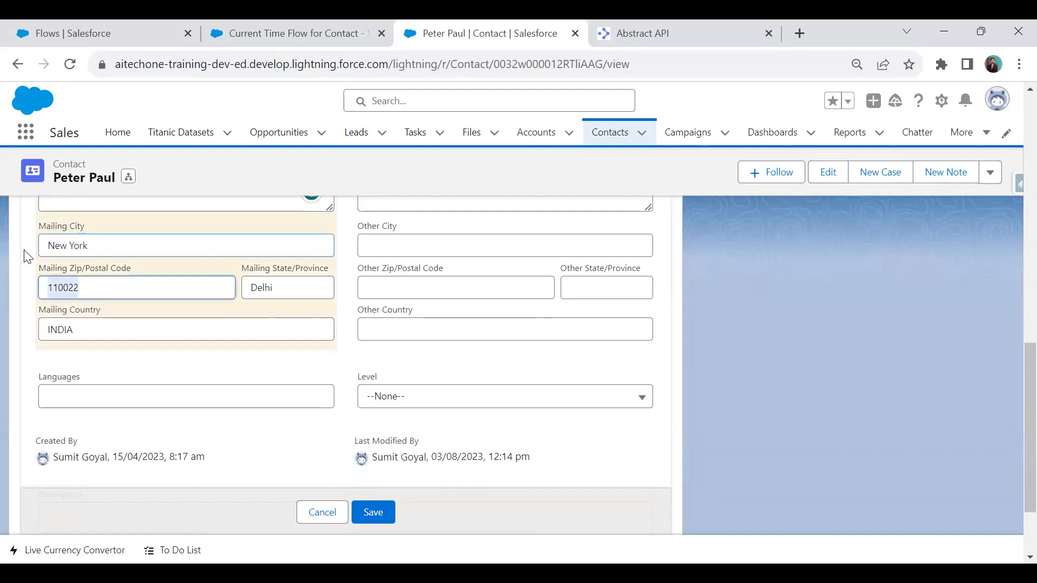
Set the mailing state to New York and the country to USA, save the contact and reload the record page
key("Tab")
type("Ne")
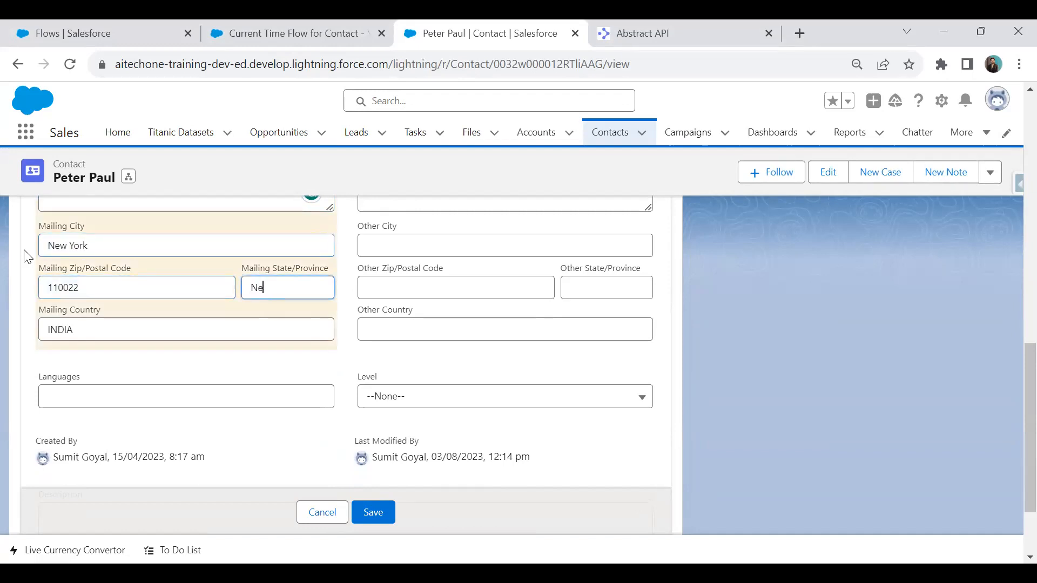
type("w York")
key("Tab")
type("USA")
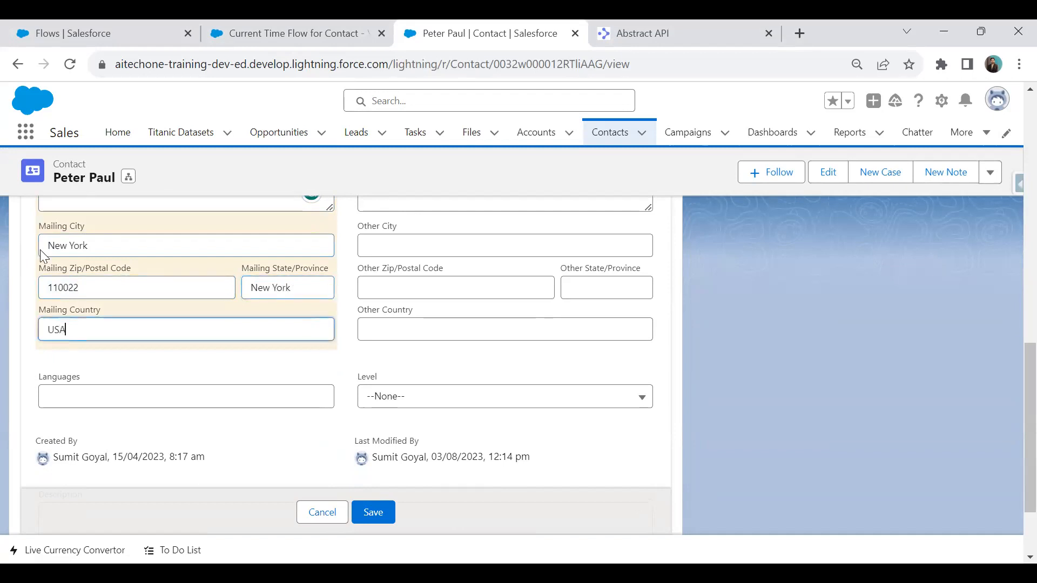
left_click(376, 512)
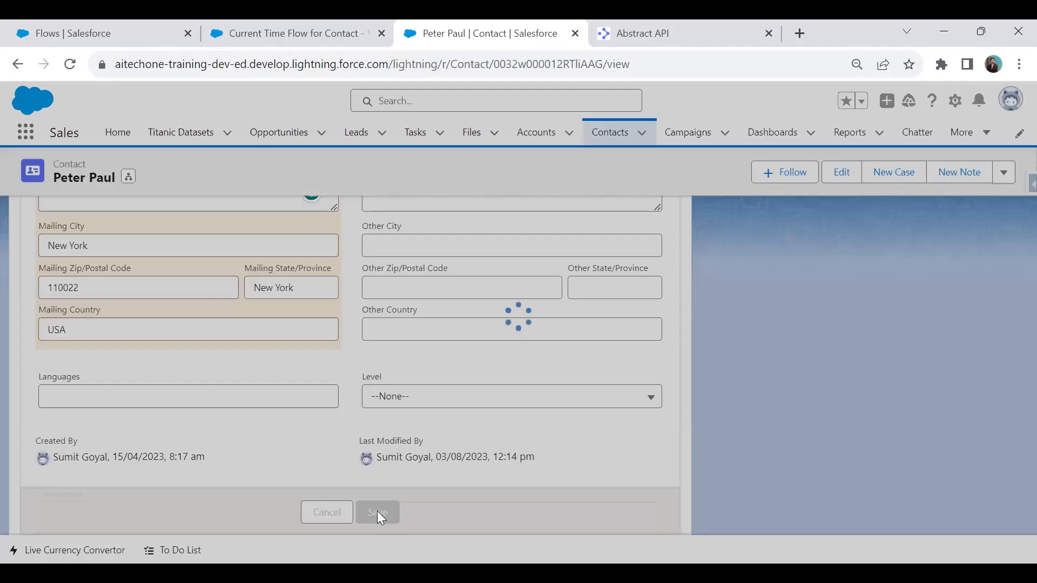
left_click(69, 64)
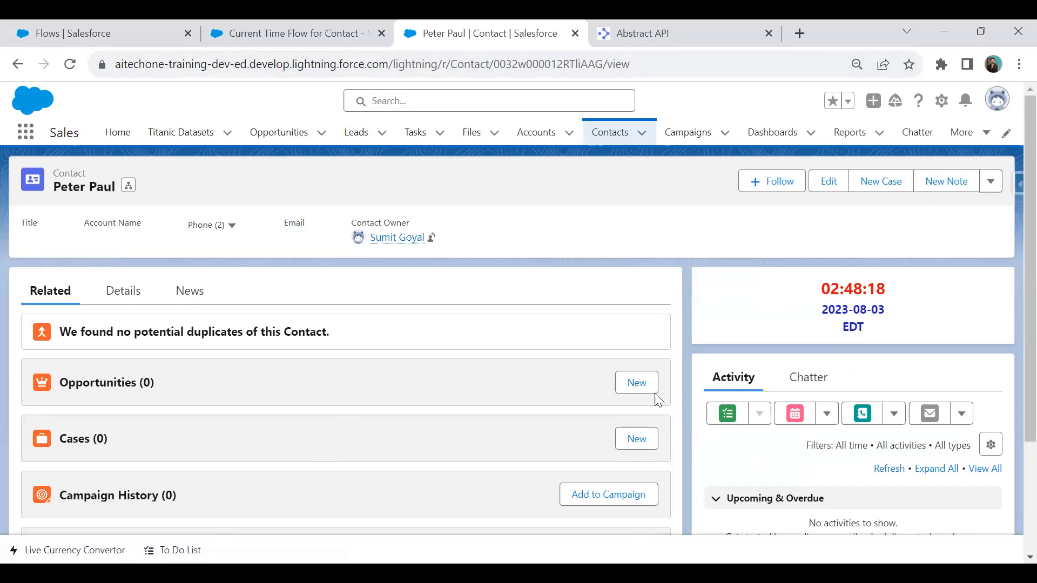
key("alt+Tab")
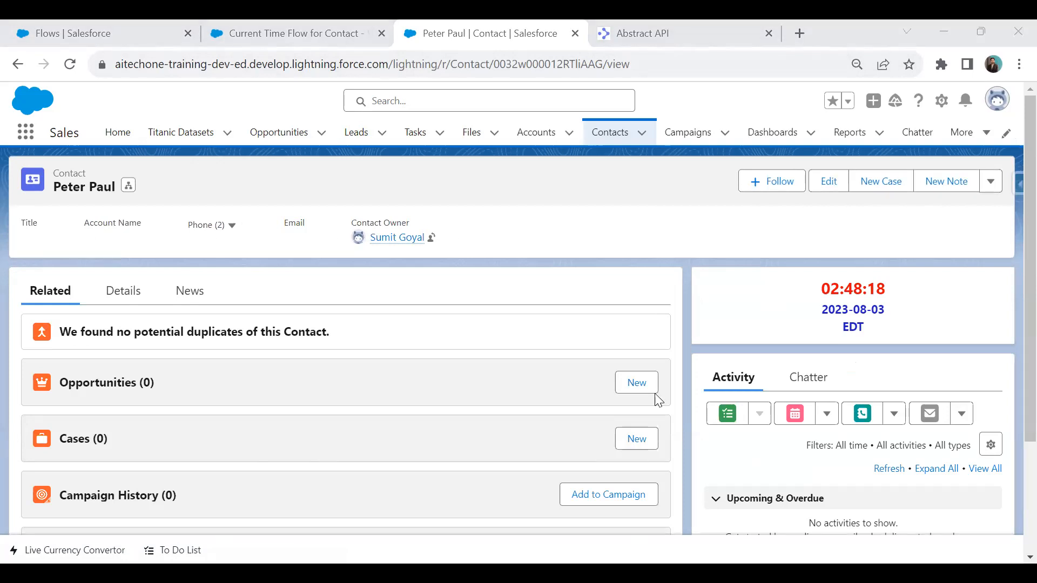